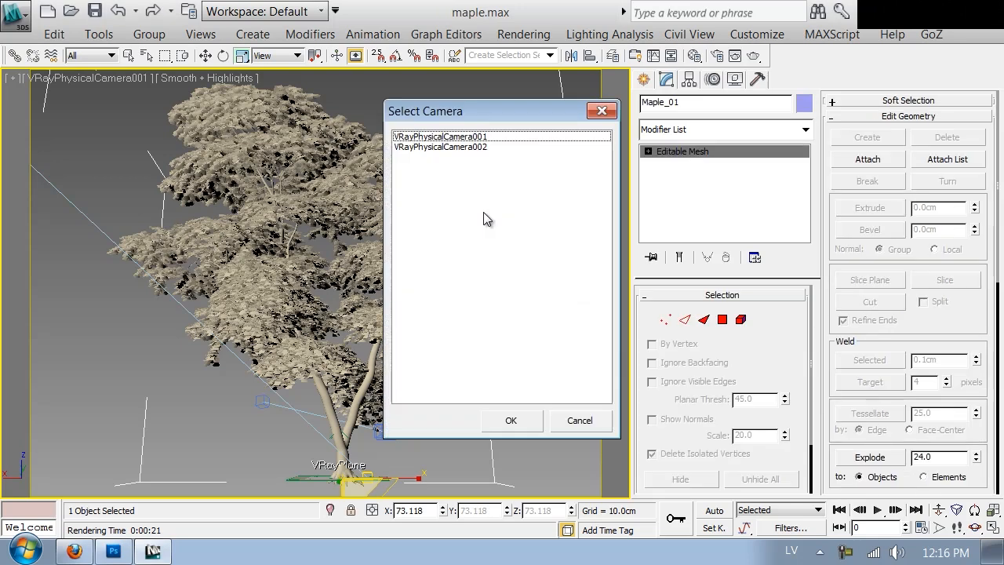
Step: Show the scene through VRayPhysicalCamera002, clear the selection and display edged faces in the viewport
double_click(444, 147)
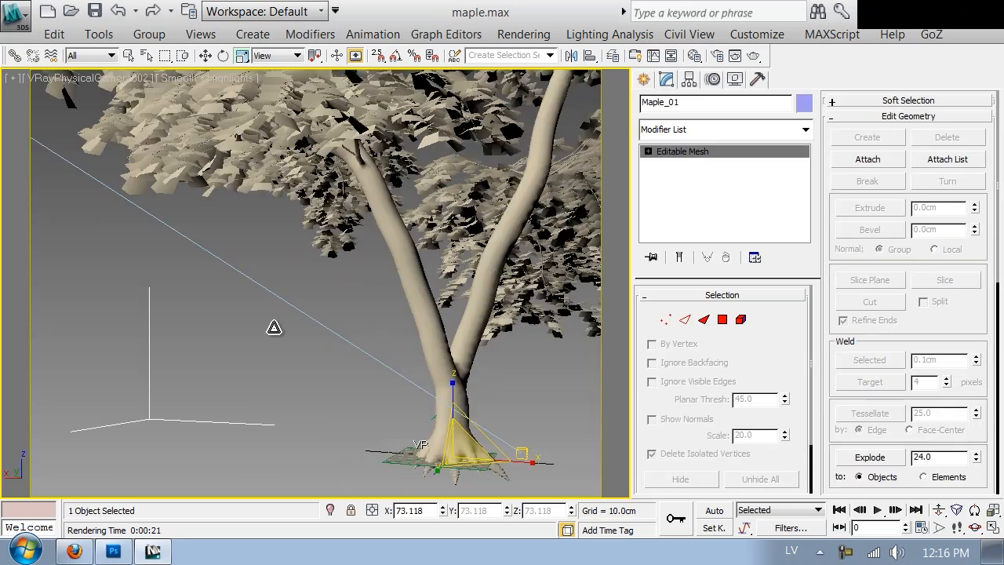
click(270, 332)
key(F4)
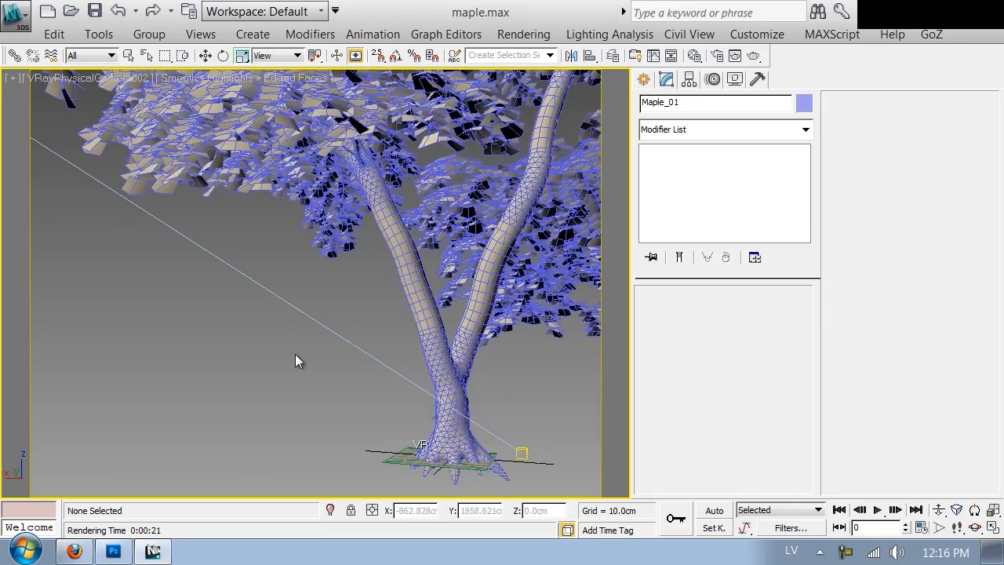
Step: Walk the camera through the tree crown to examine the leaf geometry of a hanging cluster up close
key(Up)
drag(334, 404, 372, 432)
key(Up)
key(Down)
key(Down)
key(Up)
key(Up)
key(Down)
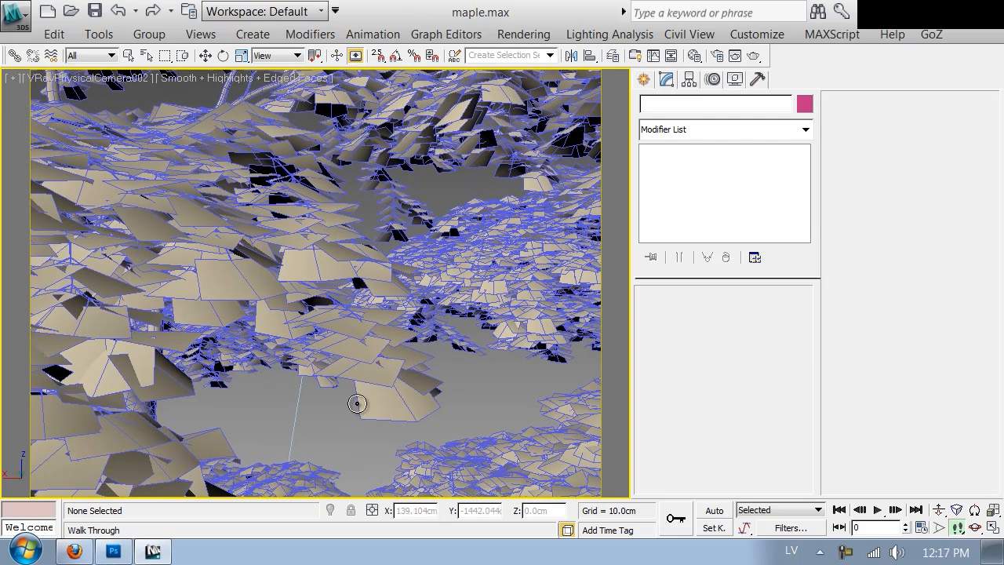
drag(442, 390, 445, 260)
key(Up)
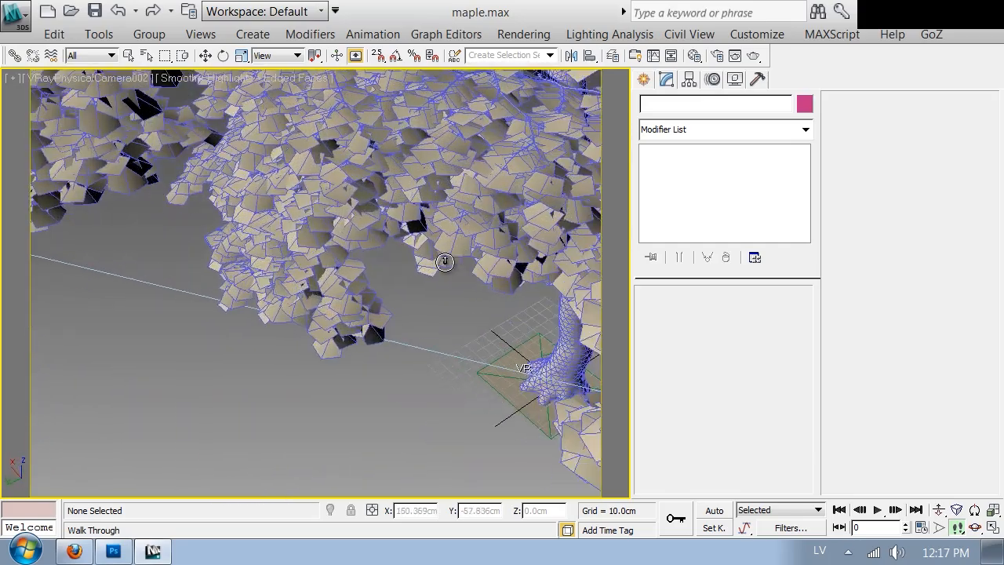
key(Down)
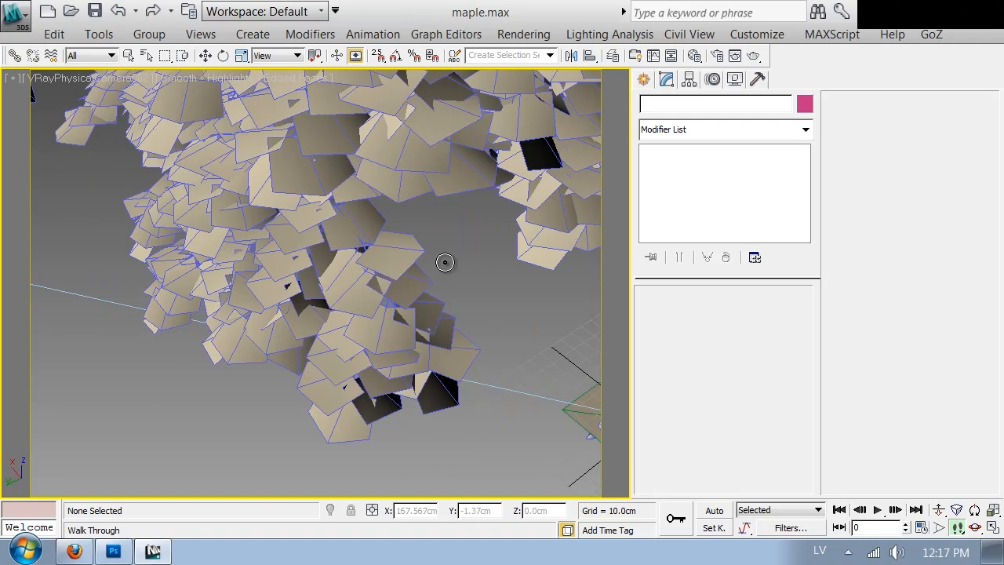
right_click(445, 281)
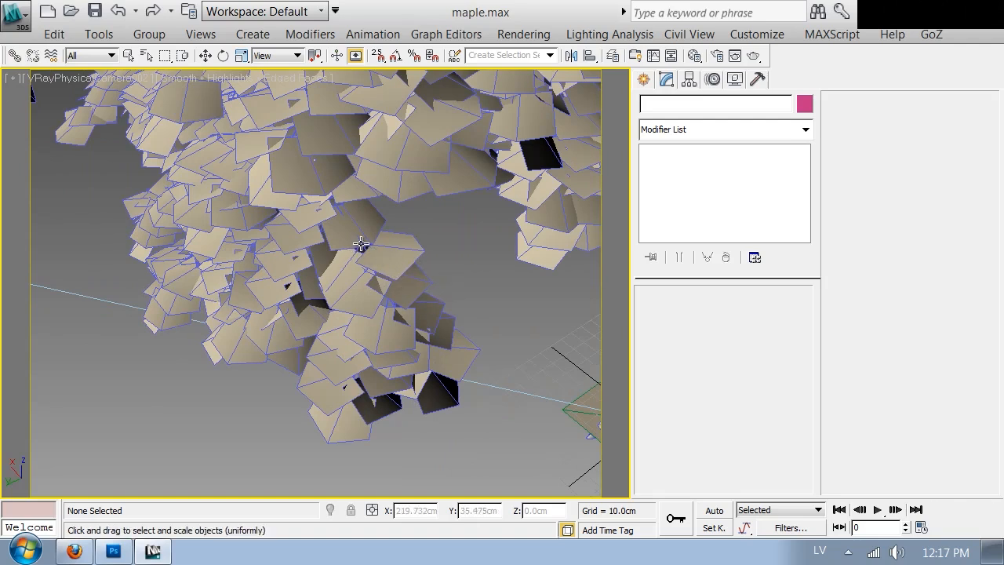
Step: Detach a single leaf element of the Maple_01 mesh as a clone, keeping the original leaf in the tree
click(361, 244)
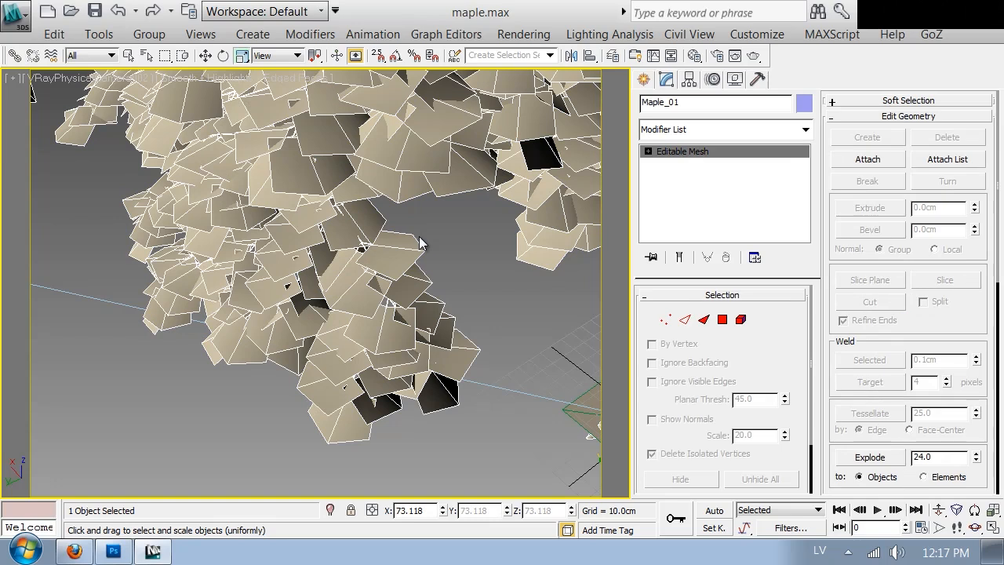
key(ctrl+s)
click(740, 319)
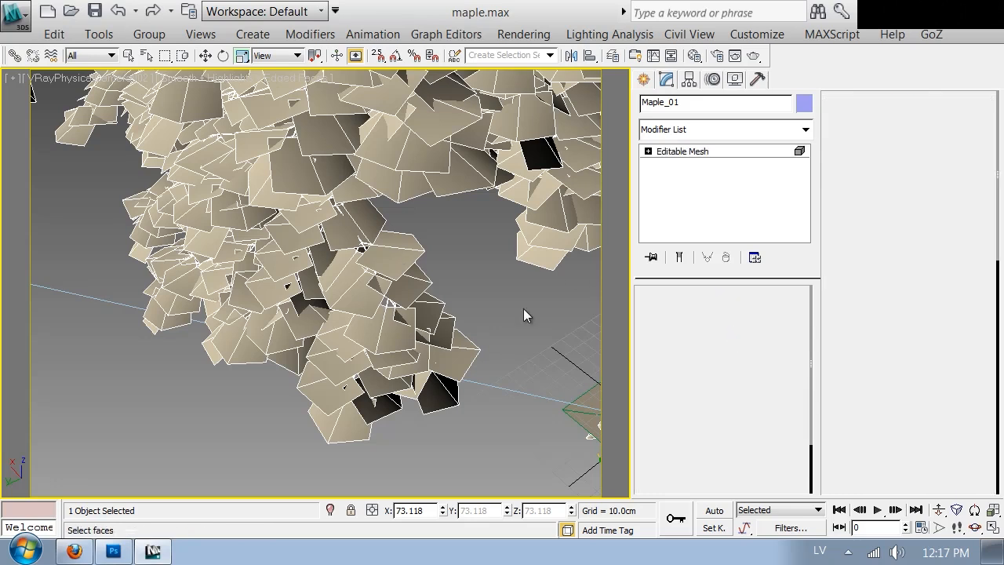
click(407, 250)
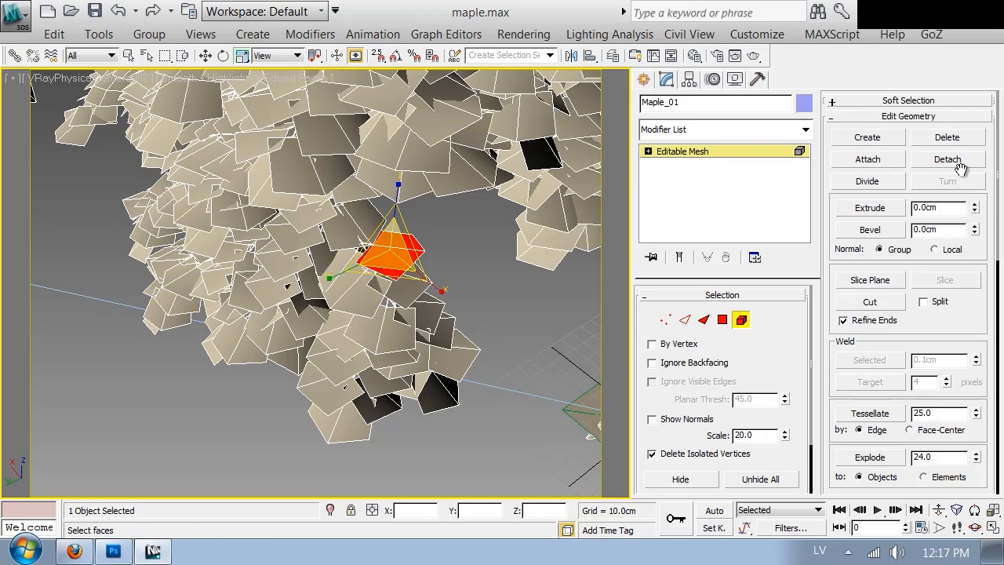
click(949, 160)
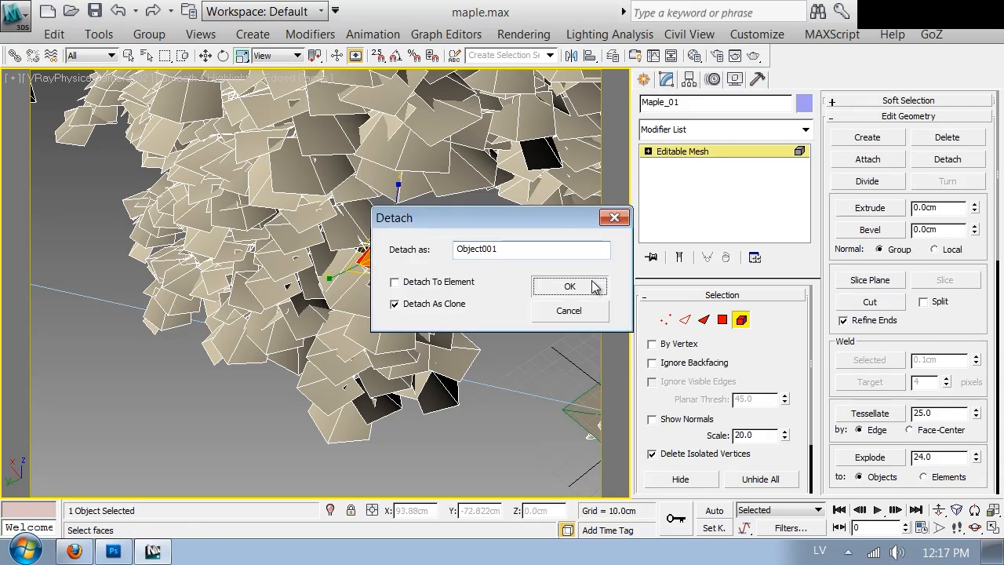
key(Return)
Step: Leave element editing, freeze the maple tree and select the detached leaf
click(702, 153)
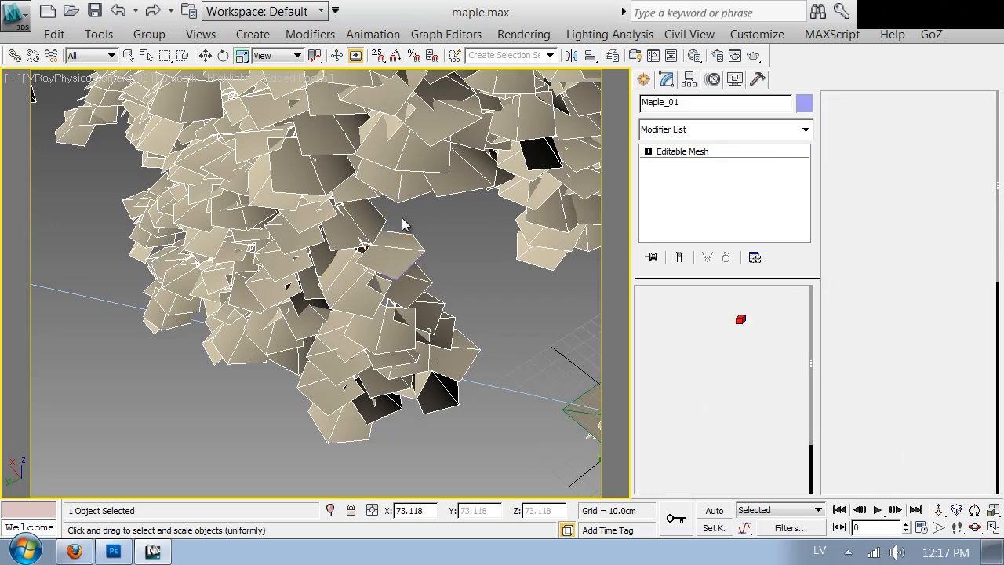
right_click(404, 227)
click(447, 128)
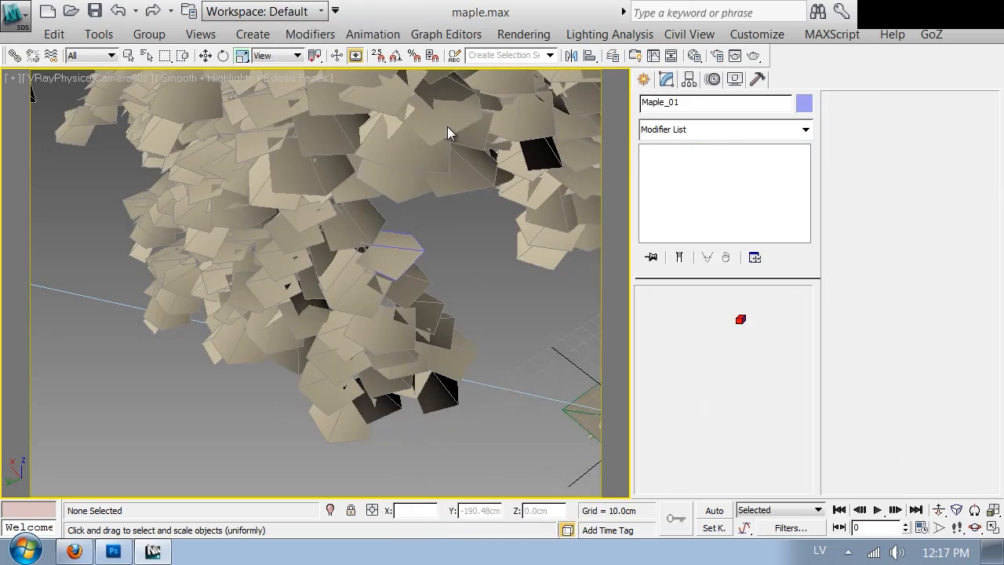
click(423, 274)
Step: Apply an Unwrap UVW modifier to the detached leaf and open its UVs for editing
click(663, 135)
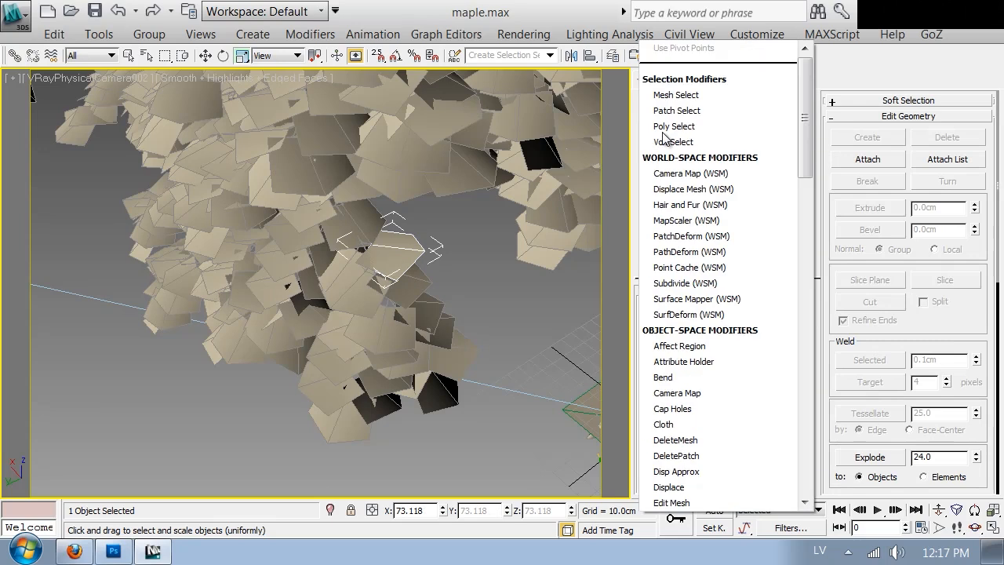
scroll(688, 298, down, 10)
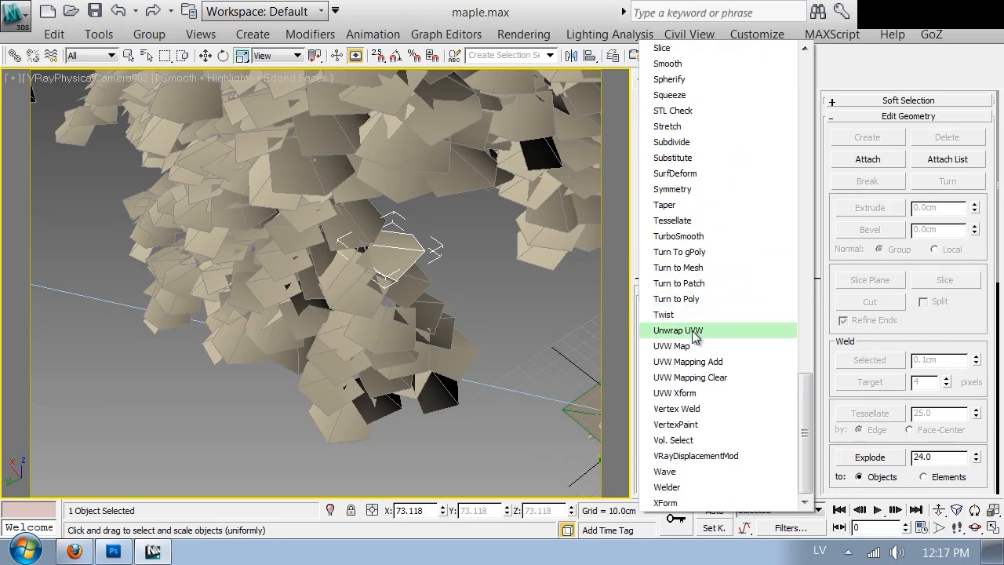
click(692, 330)
click(884, 126)
scroll(211, 332, down, 2)
middle_drag(211, 332, 222, 286)
scroll(244, 257, up, 1)
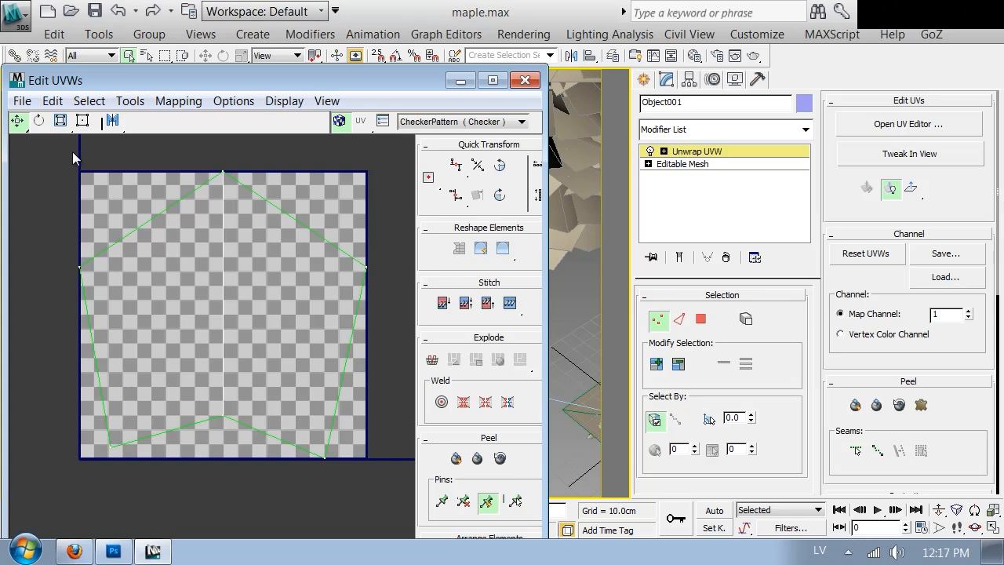
Step: Render the leaf's UV template at 1024 by 1024 pixels
click(130, 101)
click(205, 414)
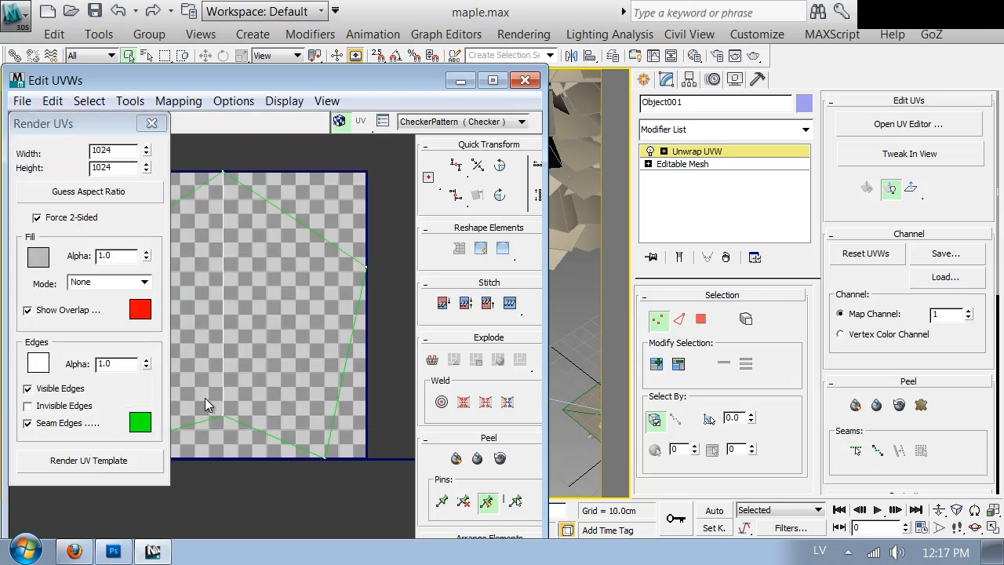
click(95, 197)
double_click(127, 151)
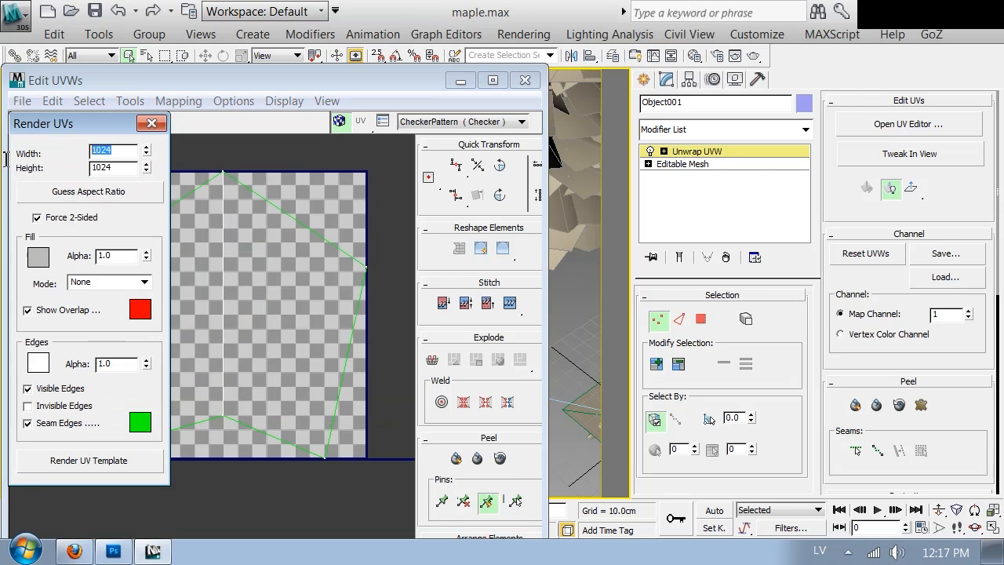
drag(67, 127, 566, 116)
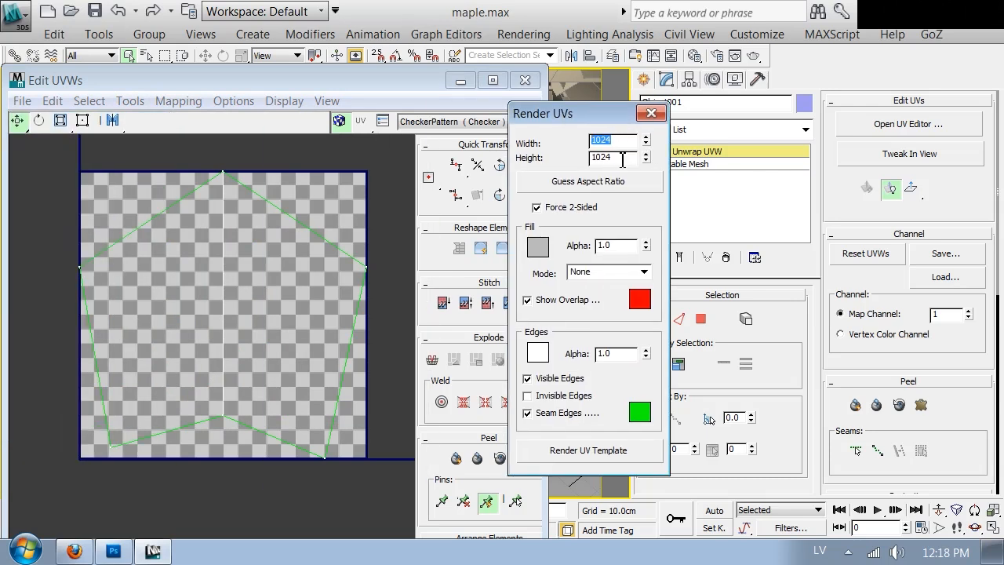
click(573, 449)
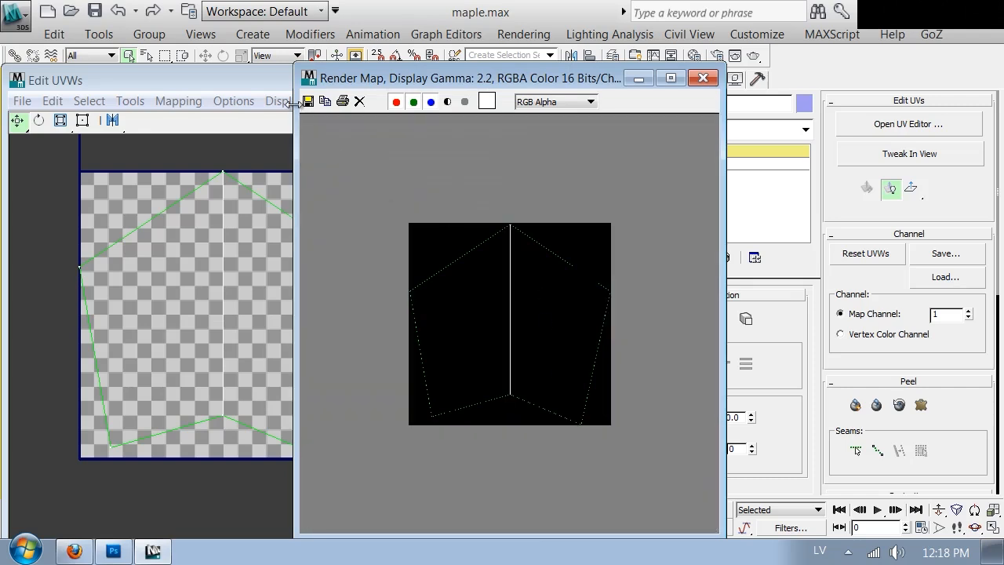
Step: Save the rendered template as leaf_UV.png in the Textures folder with RGB 48 bit colour, and close the render and UV windows
click(308, 101)
double_click(80, 115)
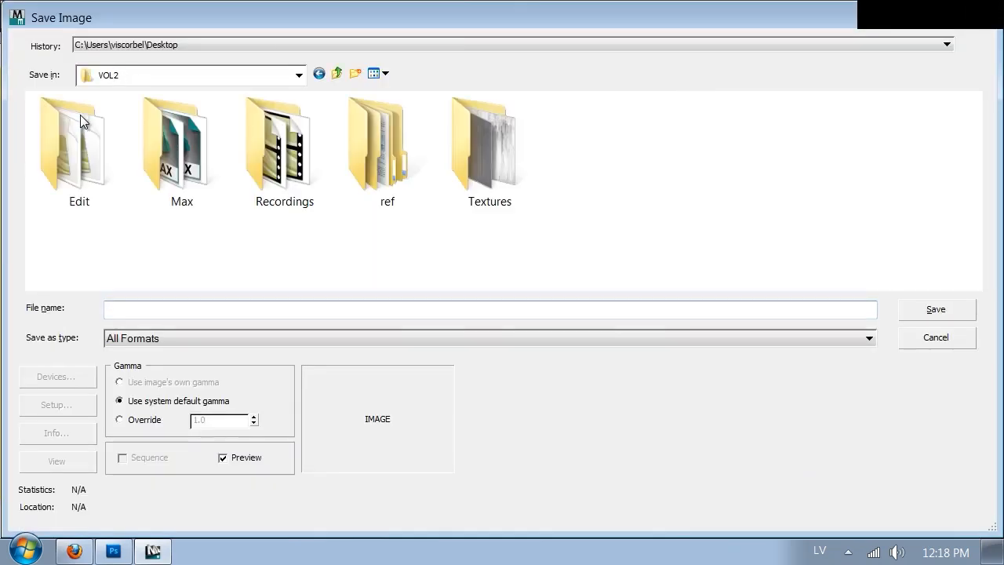
double_click(449, 141)
click(331, 306)
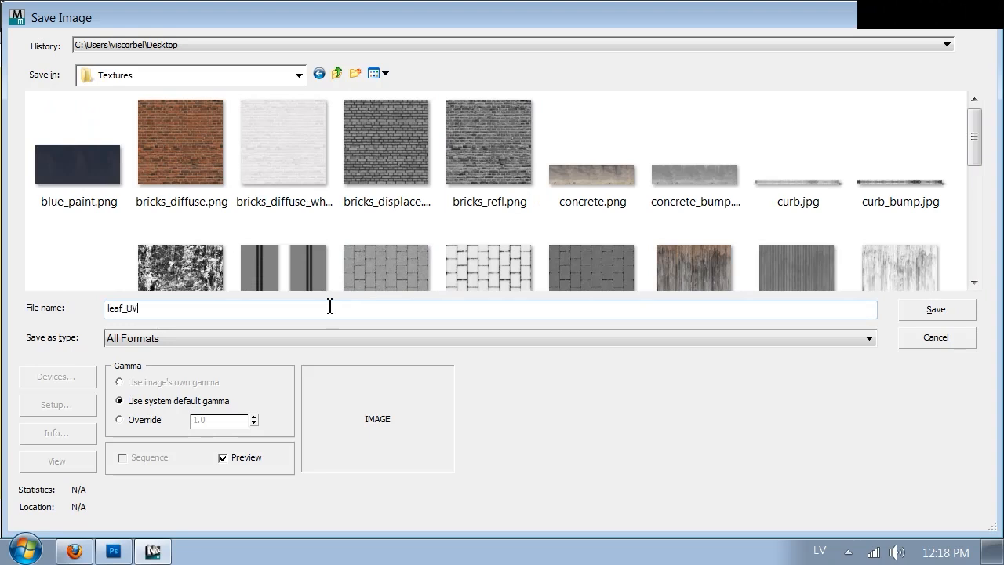
text(leaf_UV.png)
key(Return)
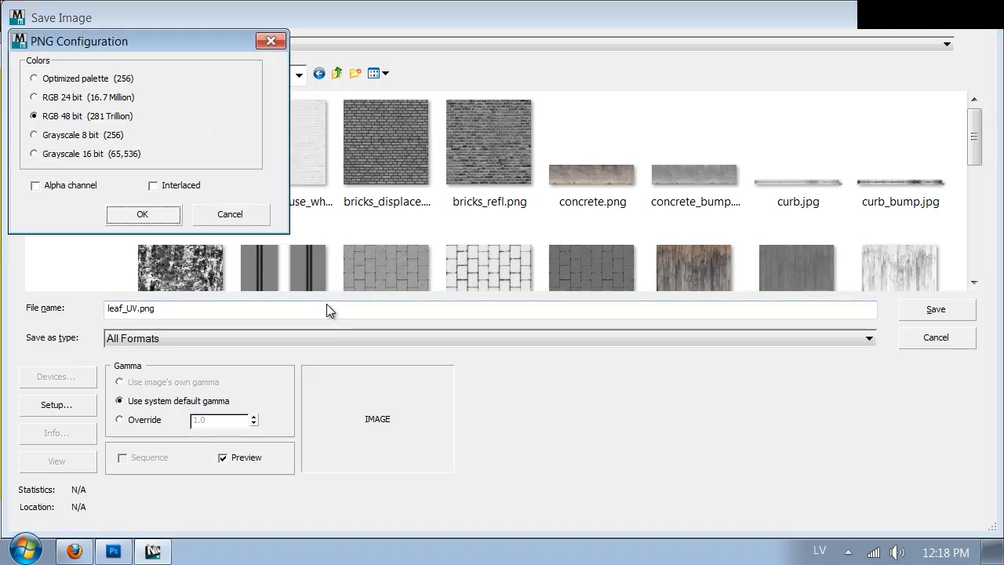
key(Return)
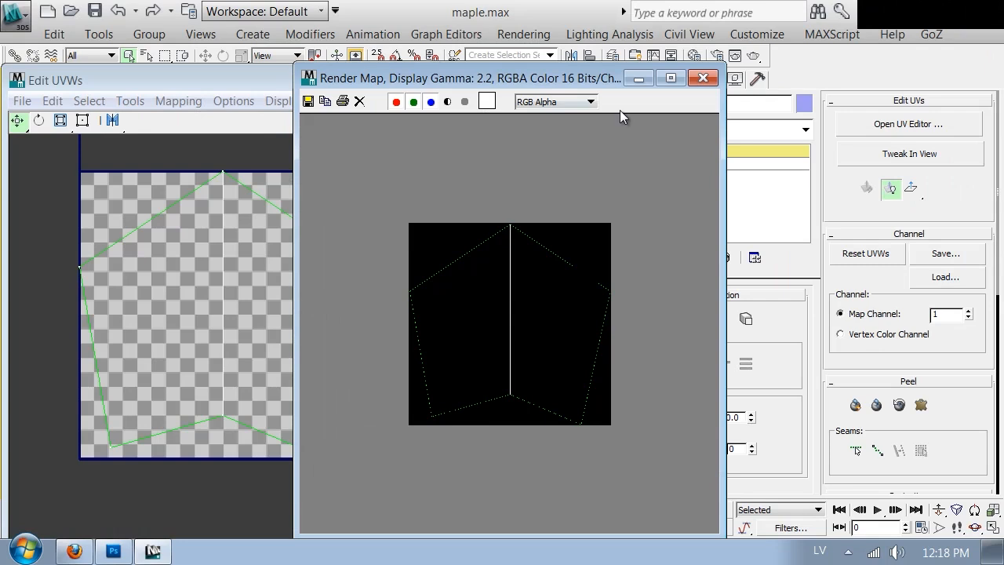
click(701, 78)
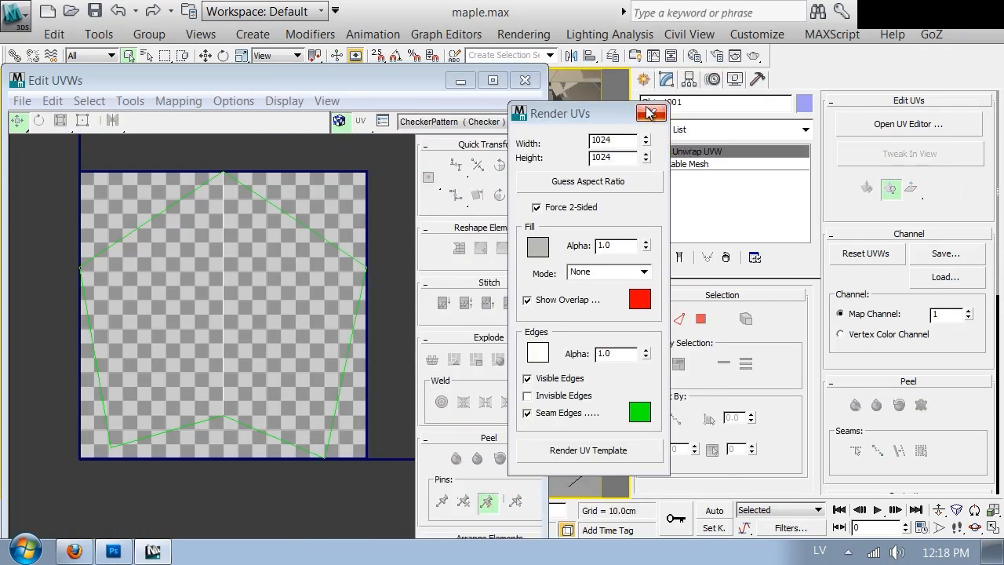
click(655, 108)
click(525, 80)
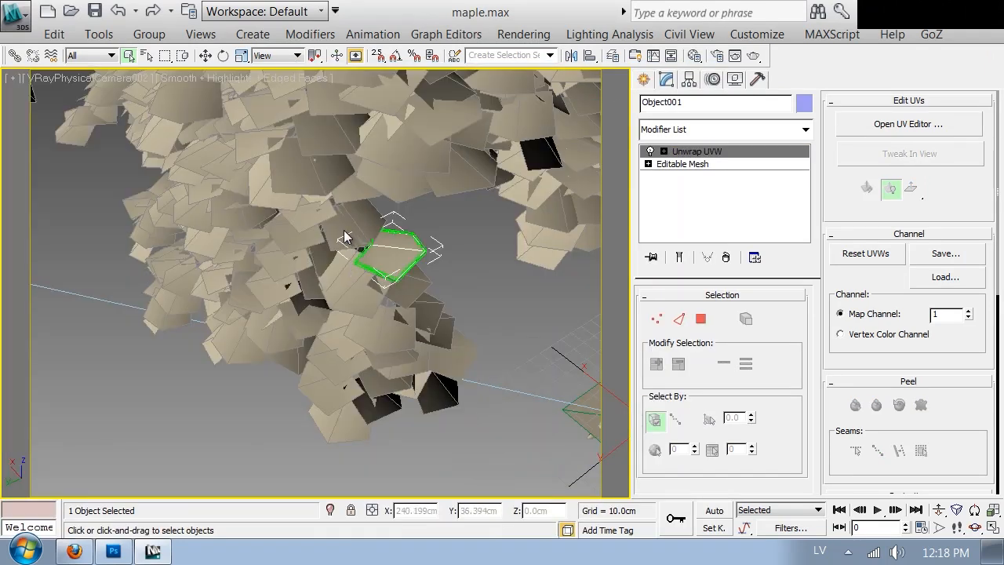
click(161, 443)
Step: Switch to Photoshop and close the Untitled-1 document without saving it
click(75, 551)
click(114, 551)
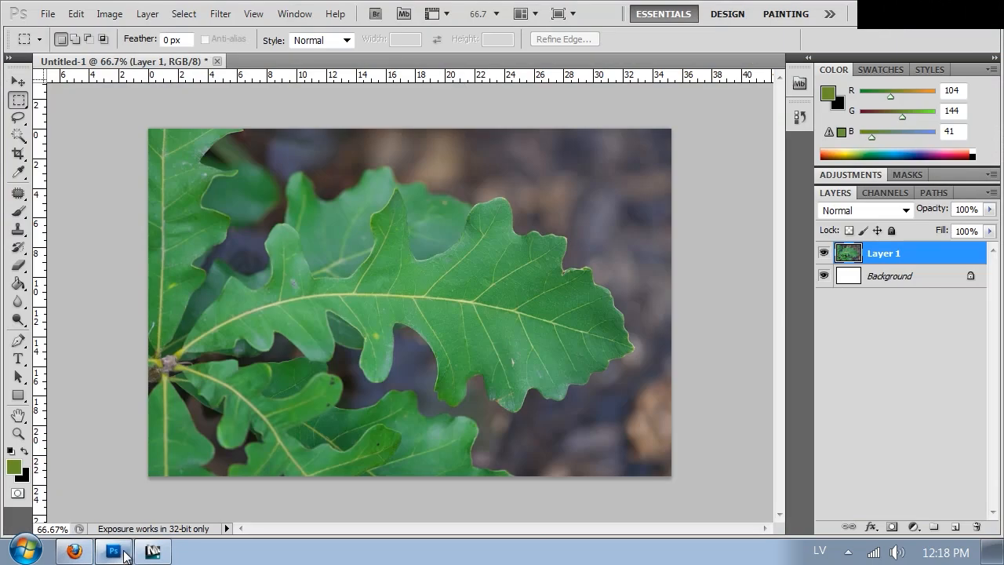
key(ctrl+w)
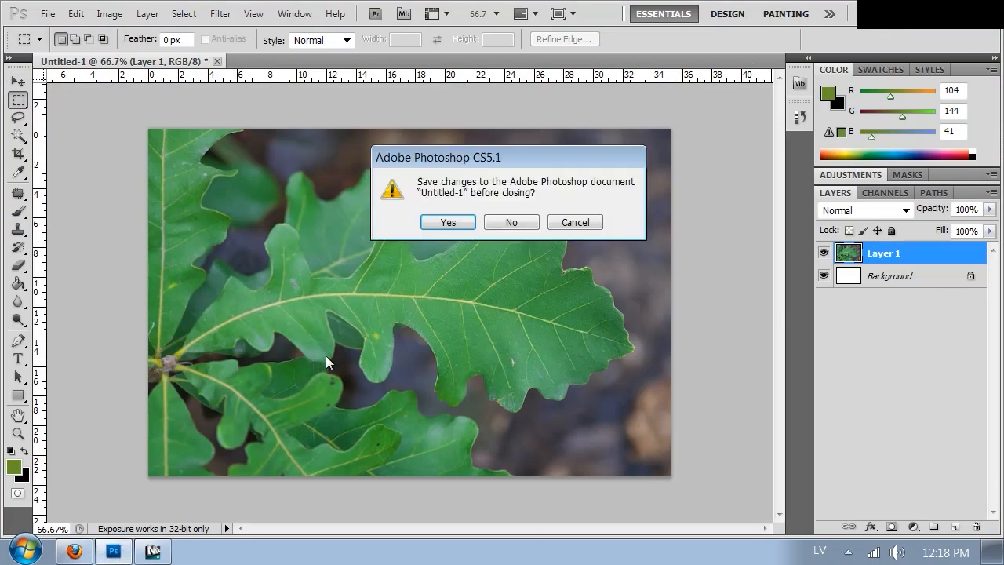
click(516, 220)
key(alt+Tab)
key(alt+Tab)
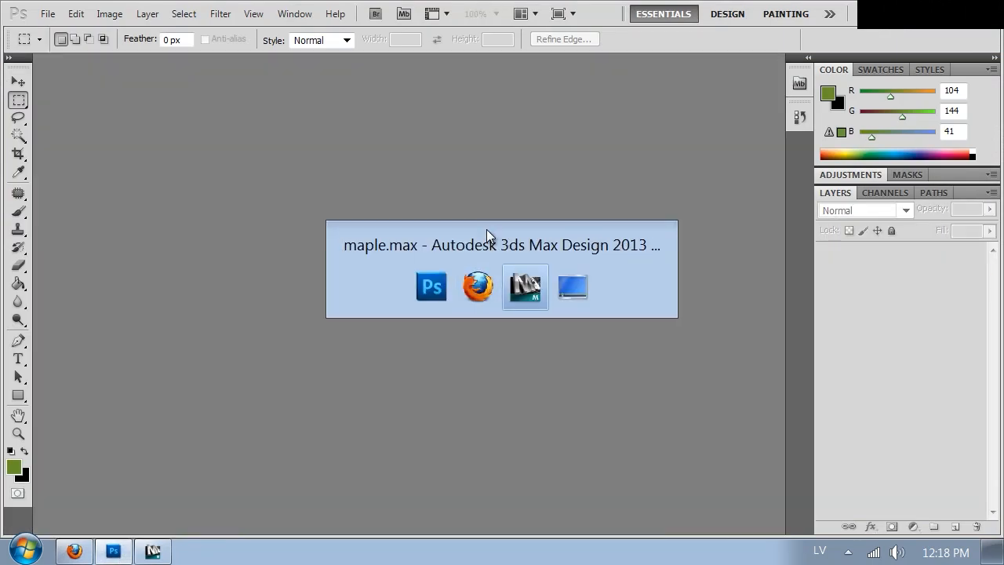
key(alt+Tab)
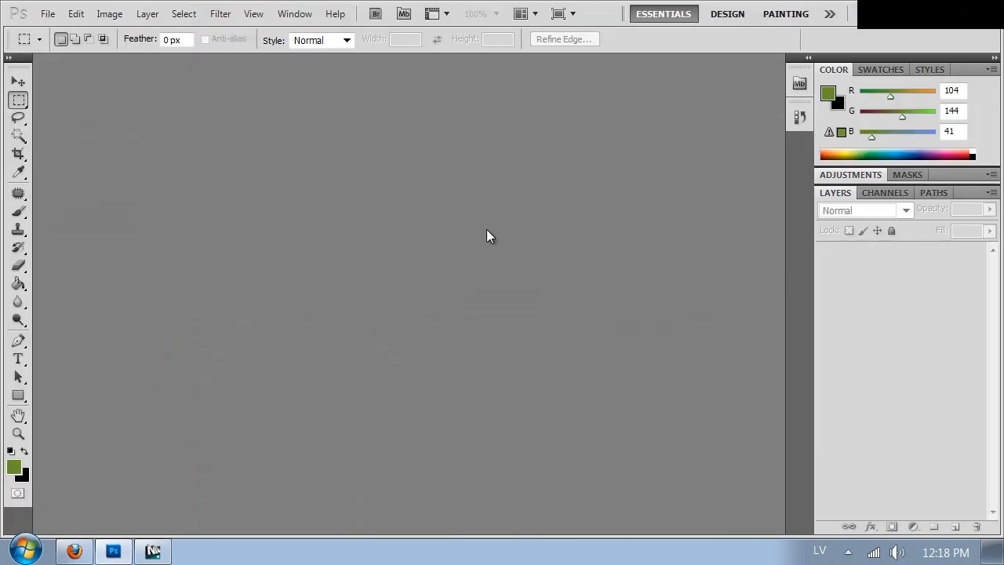
Step: Open the saved leaf UV template image in Photoshop
key(ctrl+o)
click(363, 281)
scroll(363, 281, down, 2)
double_click(616, 163)
Step: Switch to Firefox and compare the open maple leaf photos to find a suitable source for the leaf texture
click(75, 550)
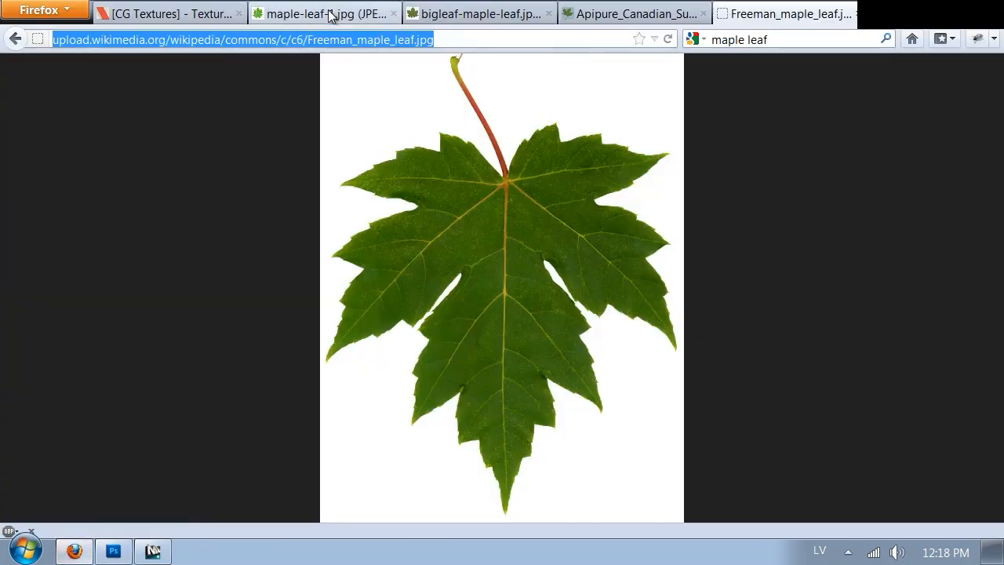
click(330, 16)
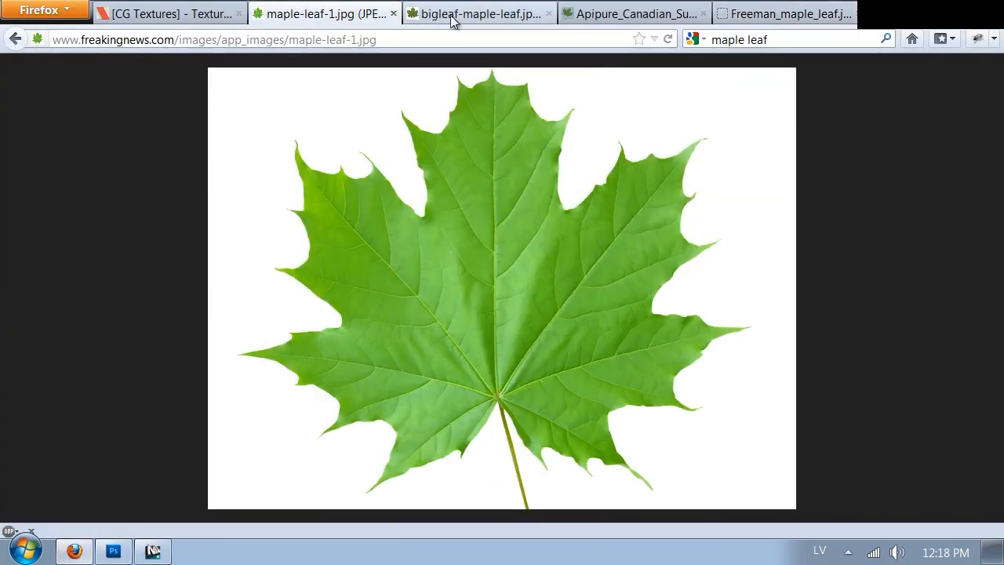
click(452, 17)
click(624, 15)
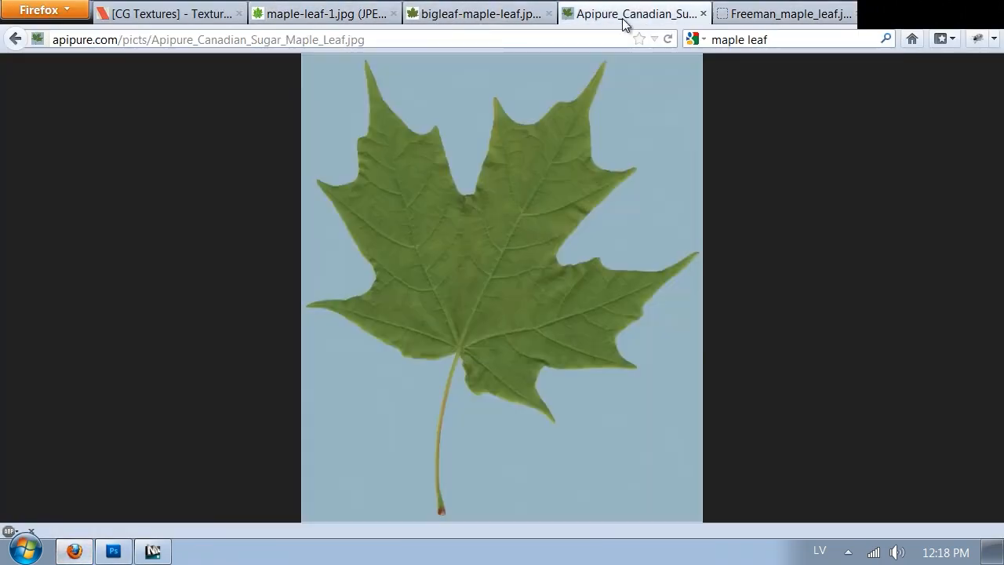
click(789, 18)
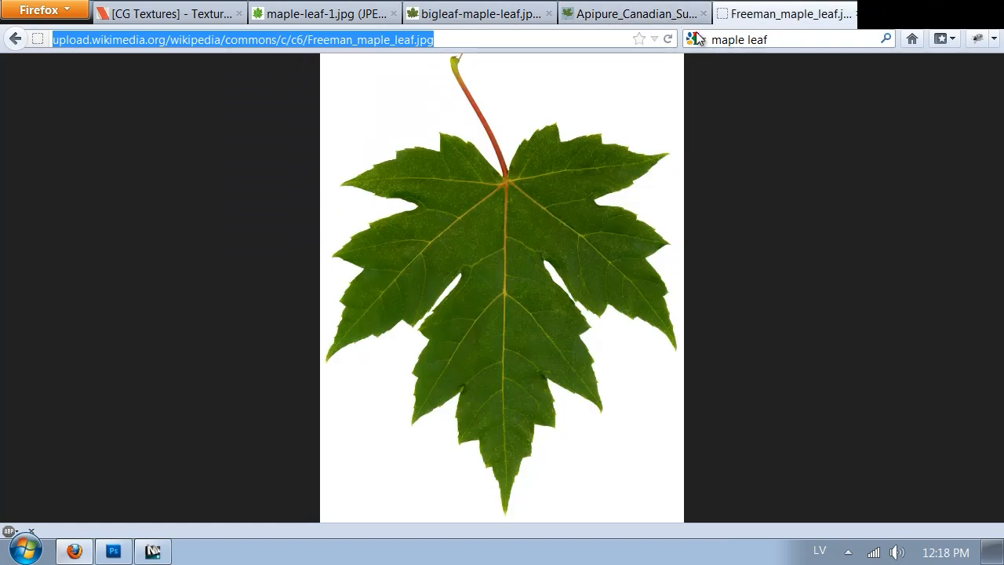
click(620, 17)
click(466, 17)
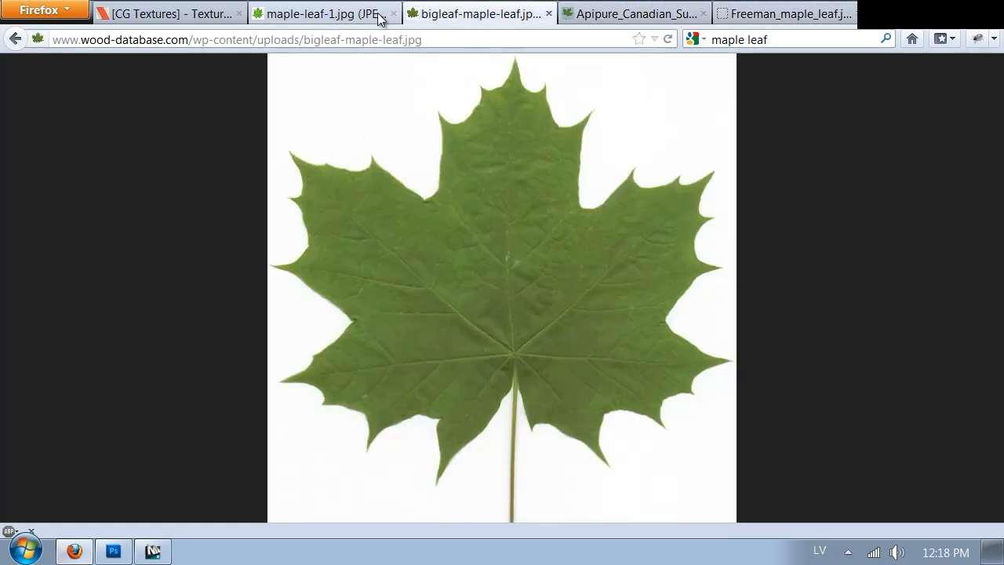
click(357, 19)
click(491, 17)
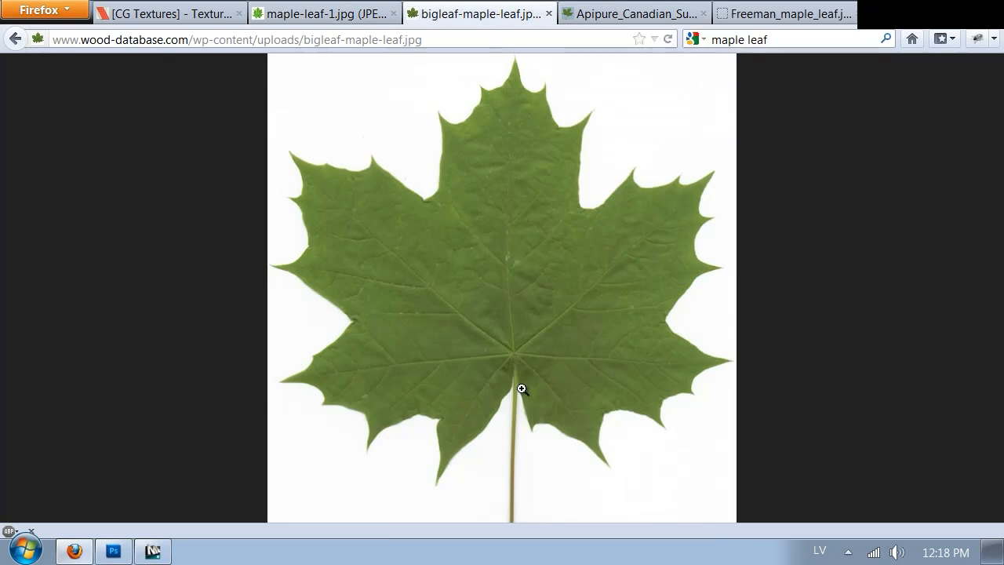
Step: Copy the bigleaf maple photo from Firefox, paste it into the leaf_UV document in Photoshop, and move it toward the canvas's upper left
right_click(524, 237)
click(540, 250)
click(112, 551)
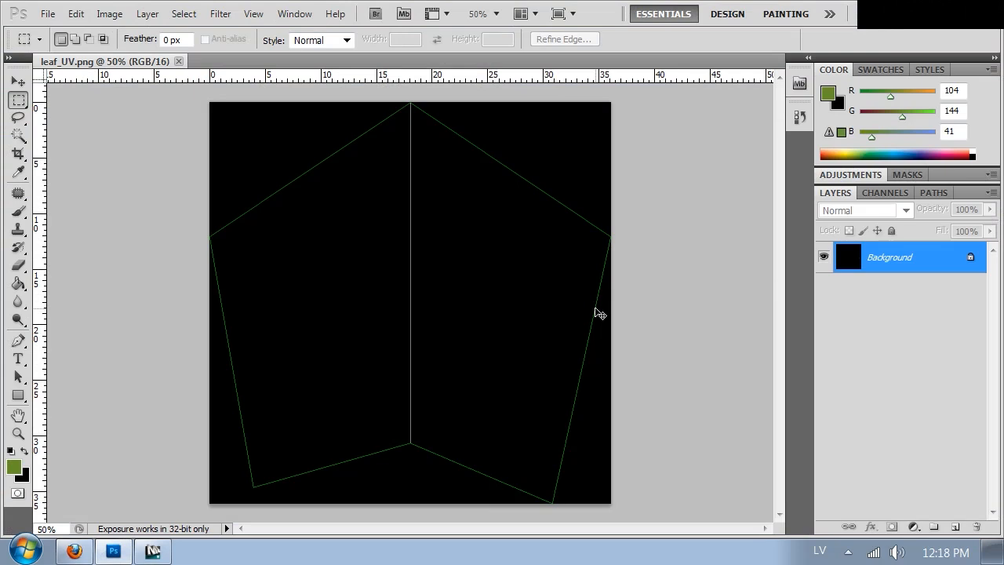
key(ctrl+v)
ctrl+drag(449, 317, 391, 272)
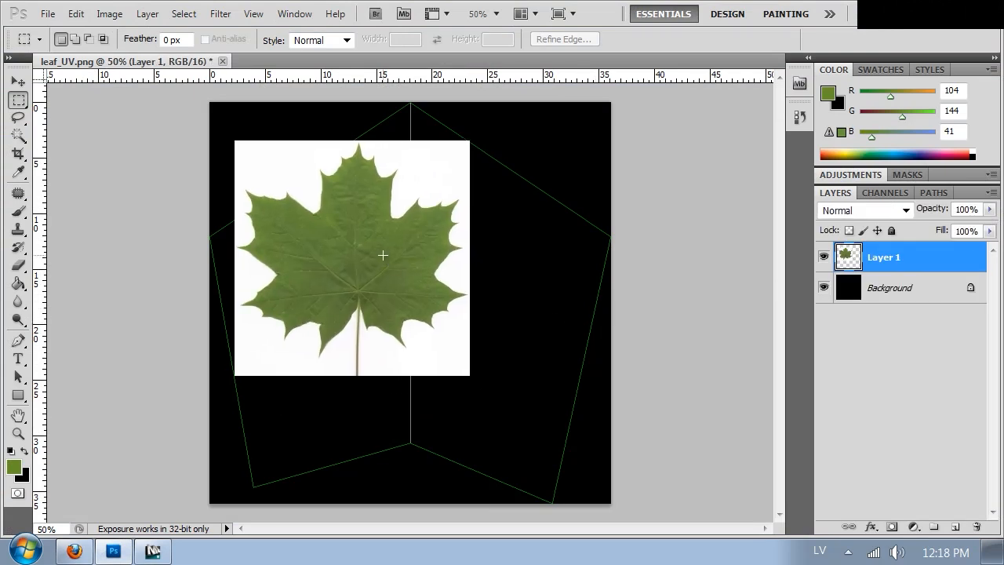
Step: Free-transform the pasted leaf proportionally to nearly fill the canvas, with its midrib aligned to the UV template's centre line
right_click(384, 231)
click(471, 382)
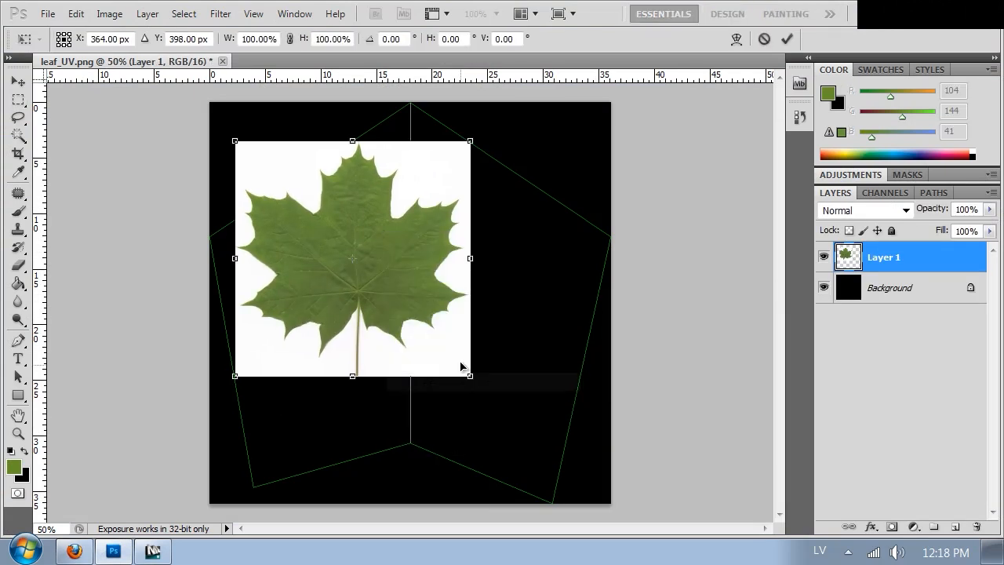
shift+drag(470, 376, 600, 506)
mouse_move(432, 303)
mouse_down()
mouse_move(373, 167)
mouse_move(405, 274)
mouse_move(415, 352)
mouse_move(408, 553)
mouse_move(414, 297)
mouse_up()
shift+drag(578, 147, 551, 174)
drag(439, 298, 438, 331)
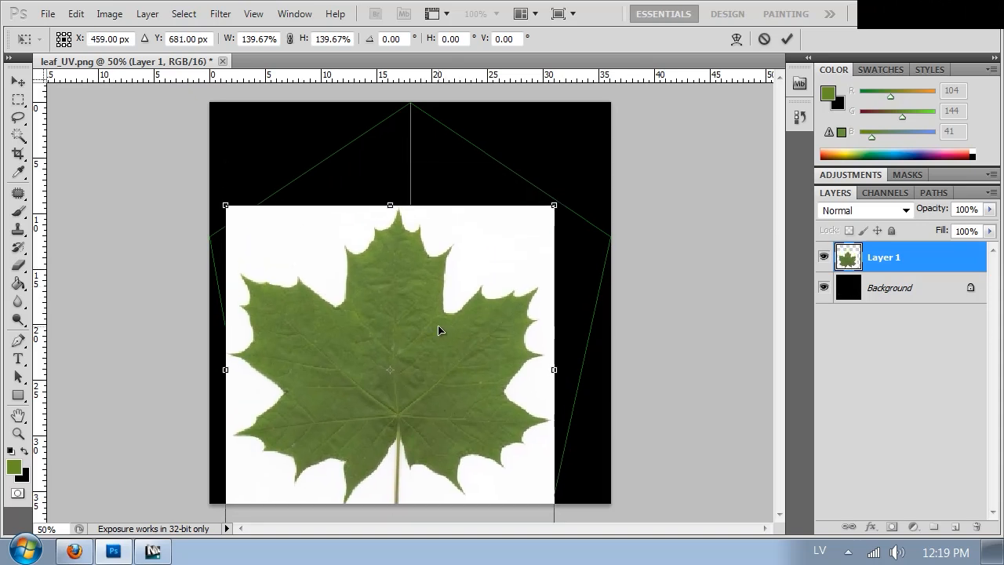
shift+drag(557, 206, 596, 164)
drag(455, 313, 439, 285)
key(Return)
key(m)
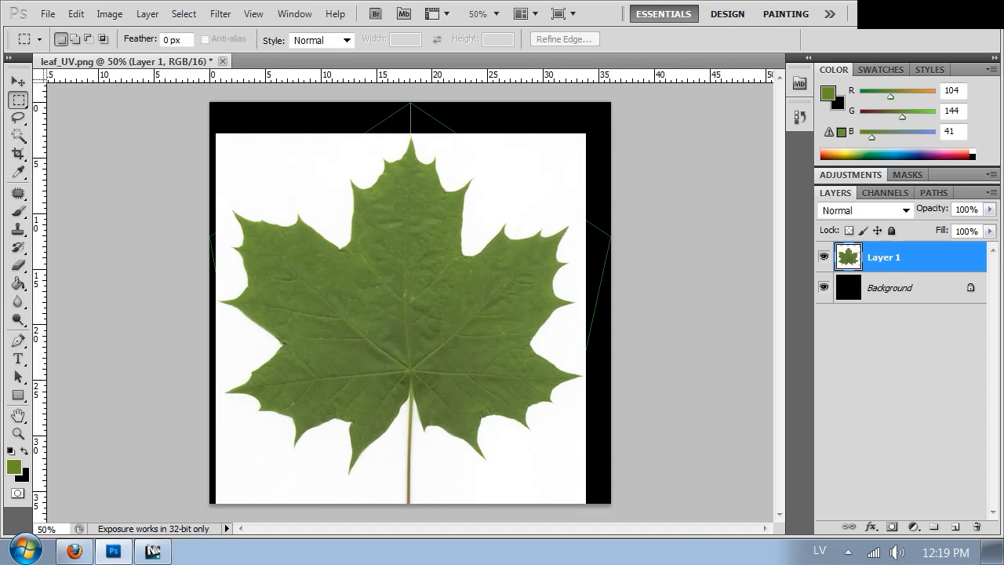
Step: Lower the leaf layer's opacity to 62% so the UV template shows through
click(989, 209)
drag(959, 223, 958, 224)
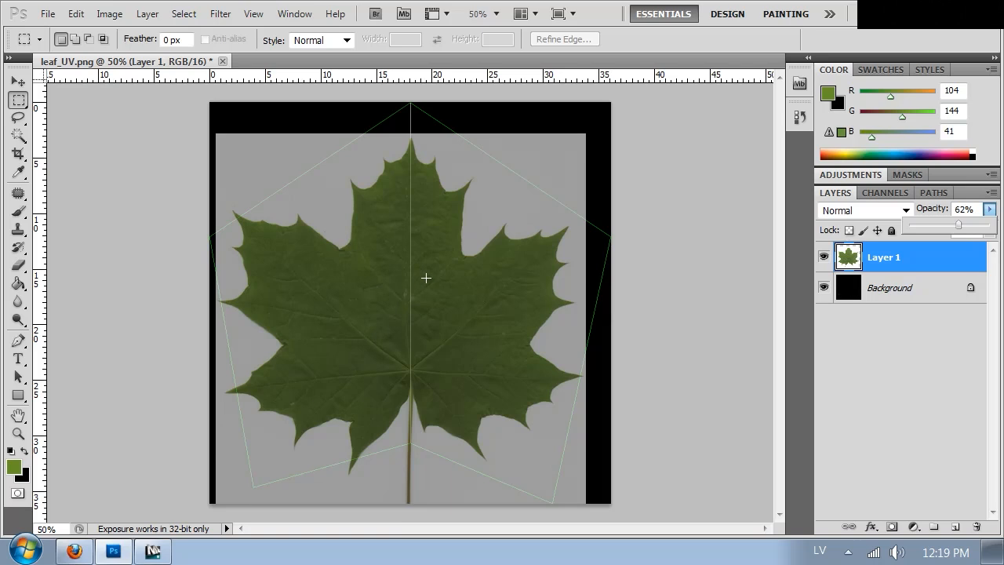
click(48, 14)
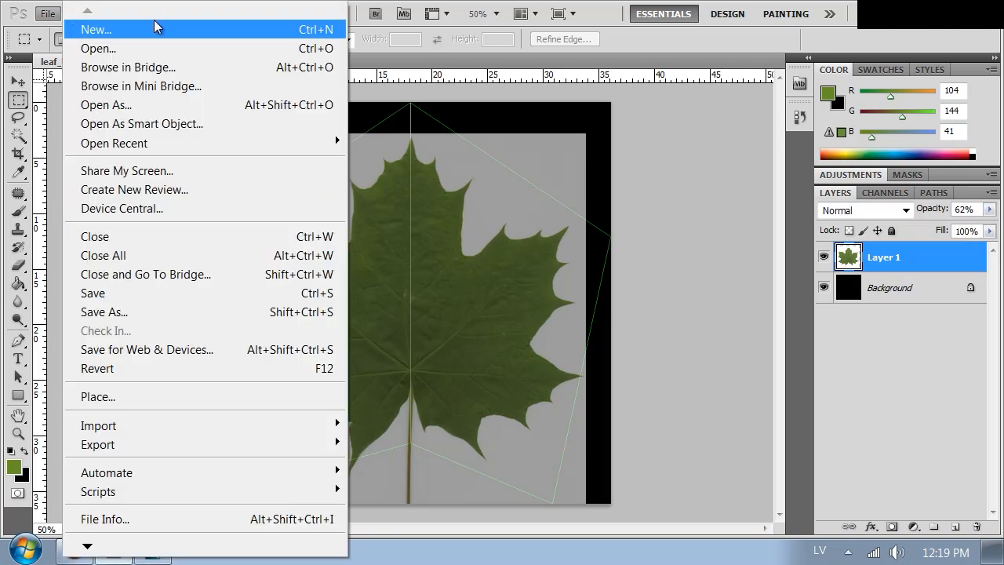
mouse_move(335, 13)
click(679, 49)
Step: Start a Puppet Warp on the leaf layer and pin the top tip, the upper-left lobe and the two bottom lobes
click(75, 13)
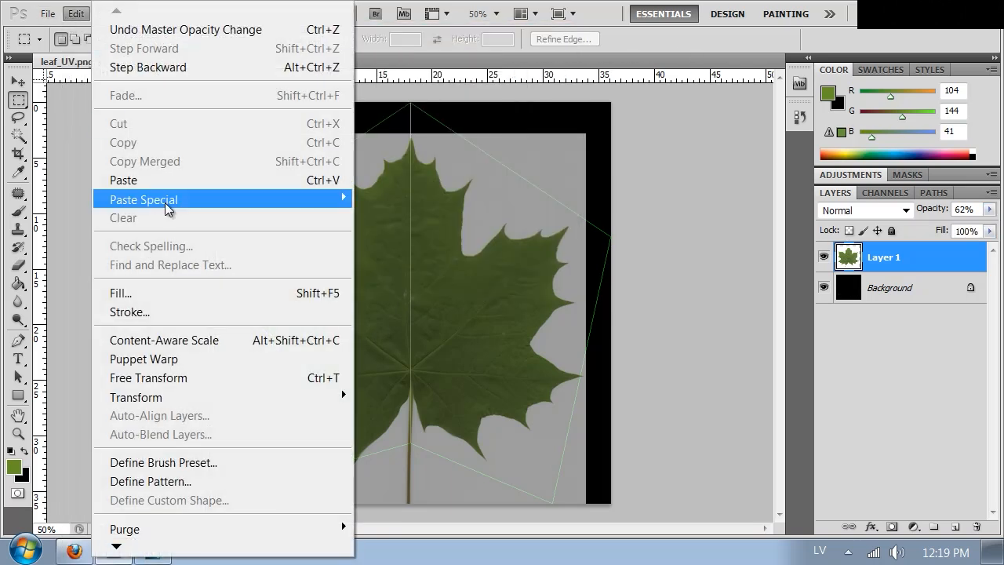
click(153, 358)
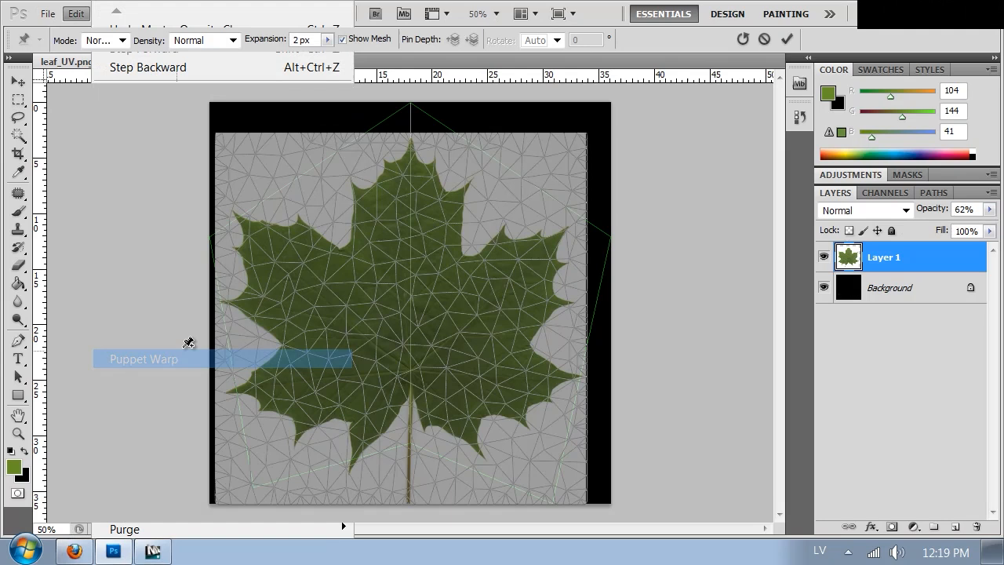
click(409, 151)
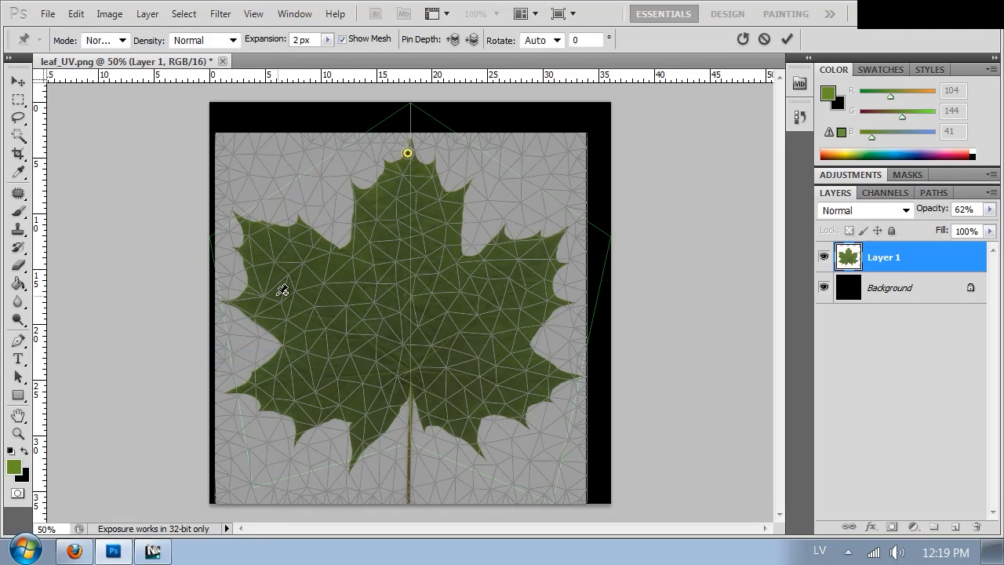
click(246, 228)
click(351, 455)
click(479, 448)
Step: Warp the leaf's base down and its bottom lobes up to the template's lower edge, and raise the top tip toward the apex
drag(350, 455, 340, 446)
drag(409, 399, 407, 437)
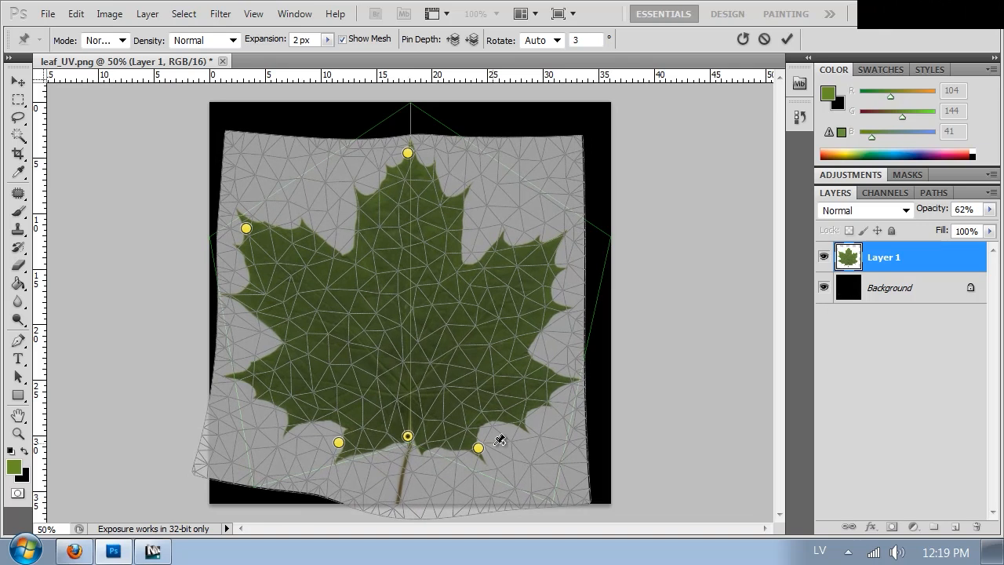
mouse_move(478, 449)
mouse_down()
mouse_move(491, 446)
mouse_move(486, 436)
mouse_up()
drag(406, 156, 409, 135)
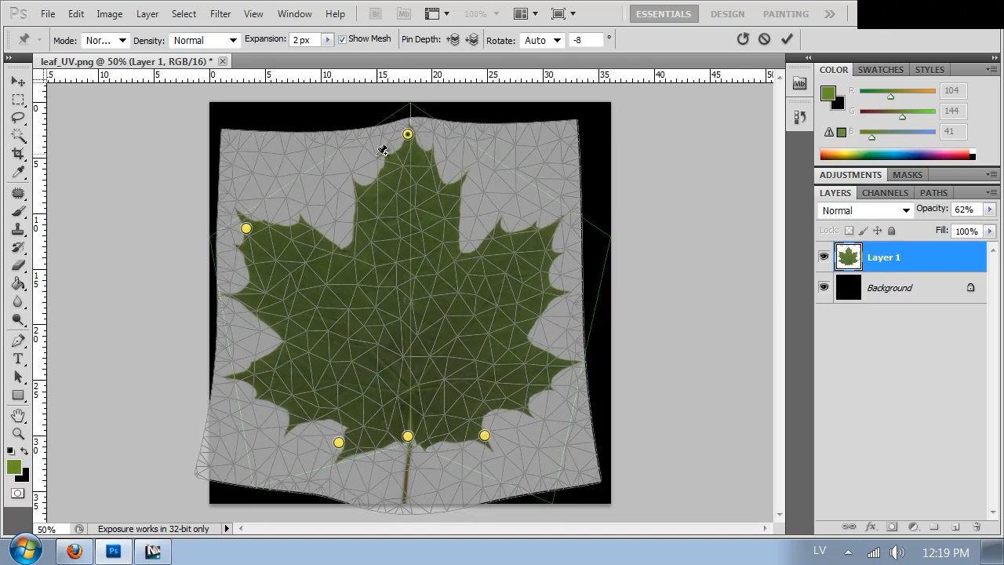
Step: Widen the leaf's top lobe with a pin on each side and pull the upper-left lobe down inside the template outline
drag(357, 190, 334, 190)
key(ctrl+z)
drag(454, 202, 475, 209)
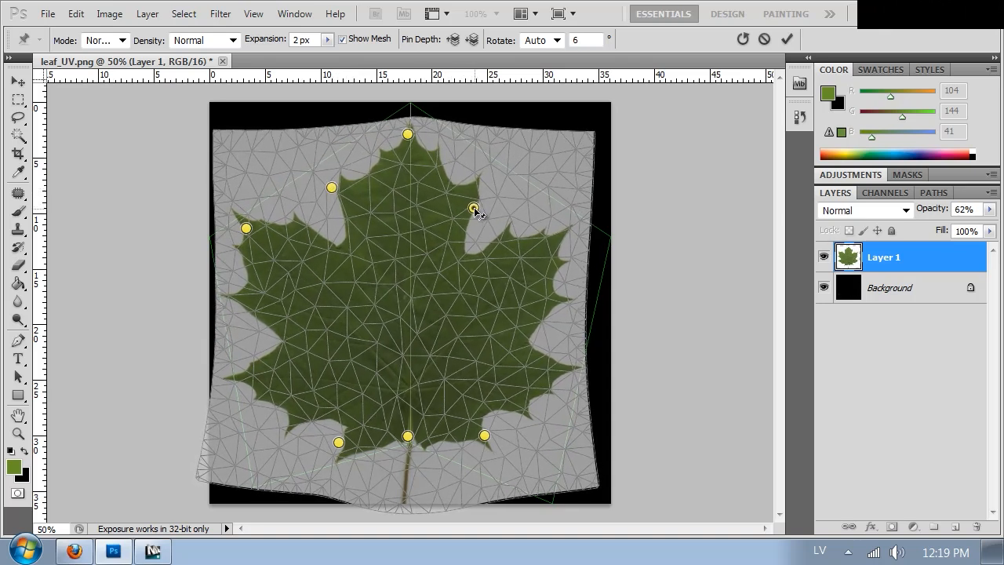
drag(247, 230, 249, 244)
drag(248, 250, 252, 248)
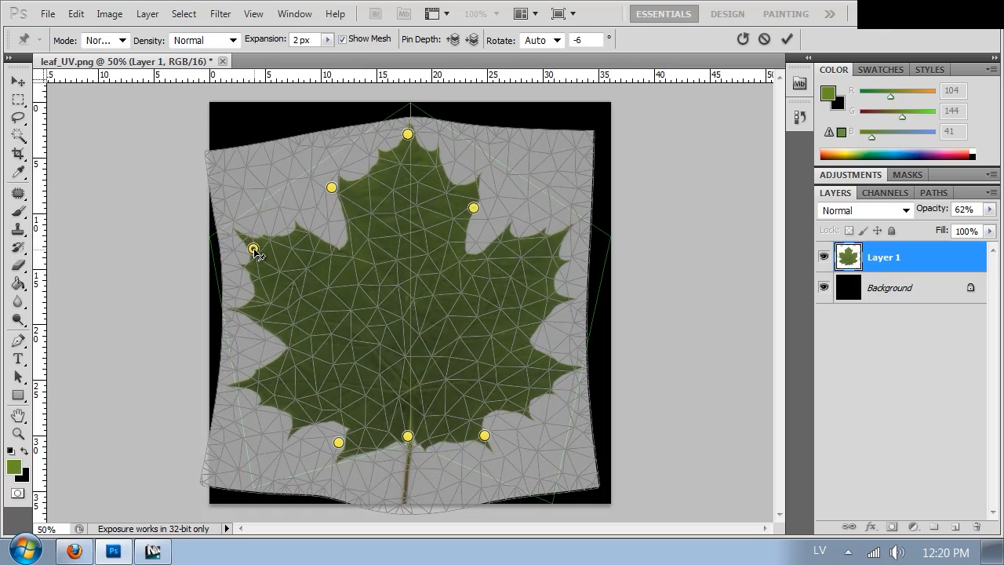
Step: Pull the lower-left lobe inward, adjust the bottom edge on both sides of the stem to the template, and apply the Puppet Warp
click(255, 381)
drag(255, 380, 270, 382)
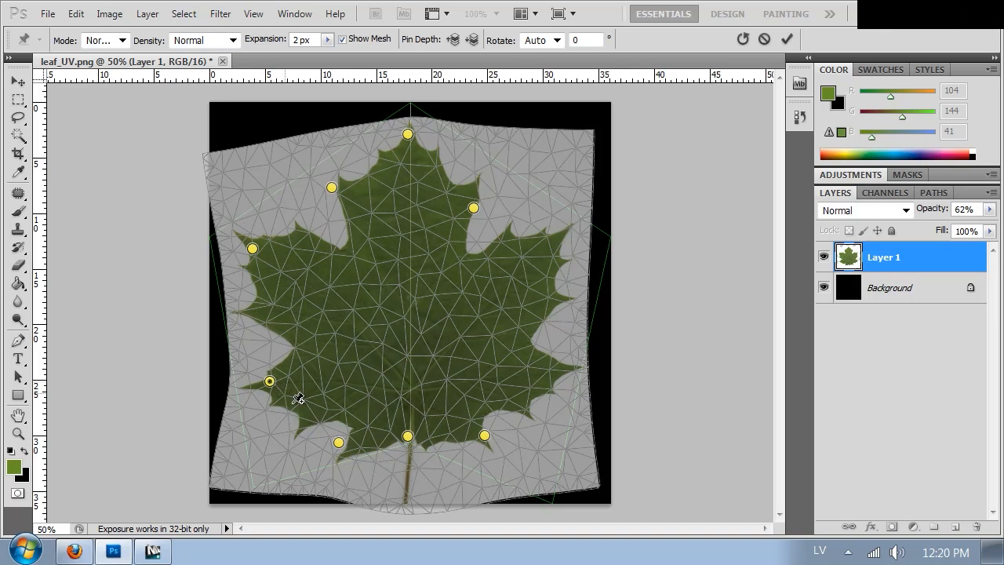
drag(341, 445, 339, 441)
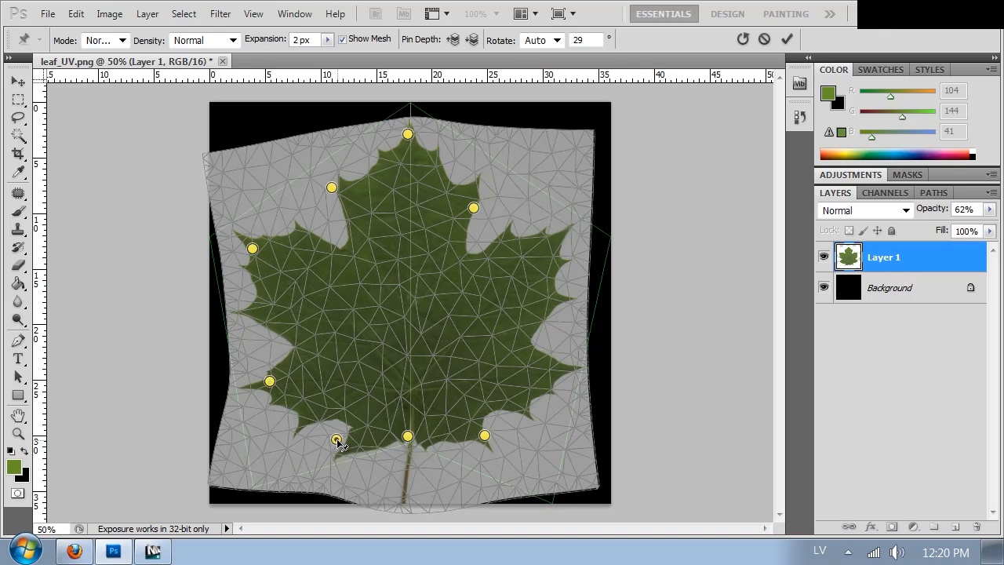
click(427, 439)
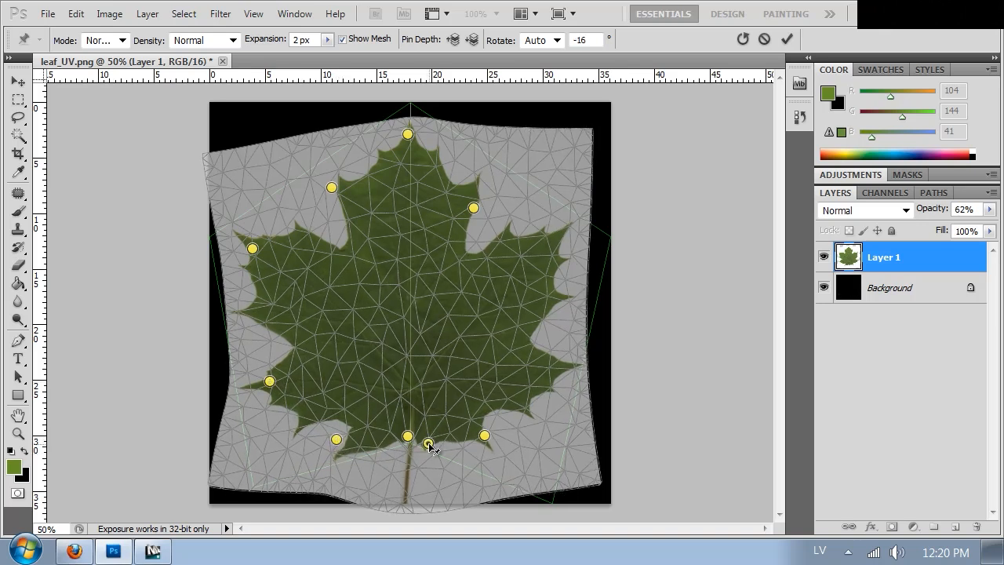
drag(428, 440, 427, 437)
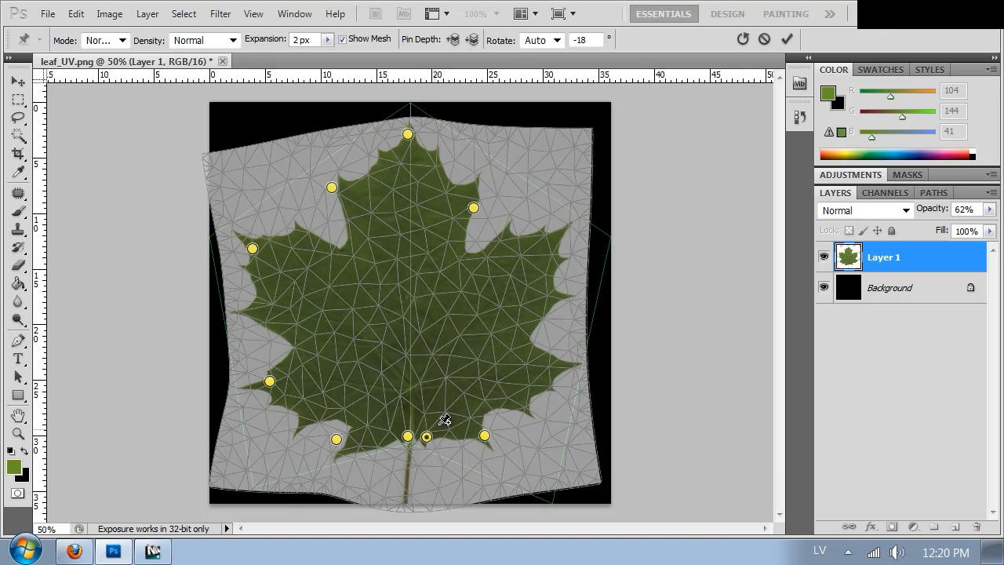
key(Return)
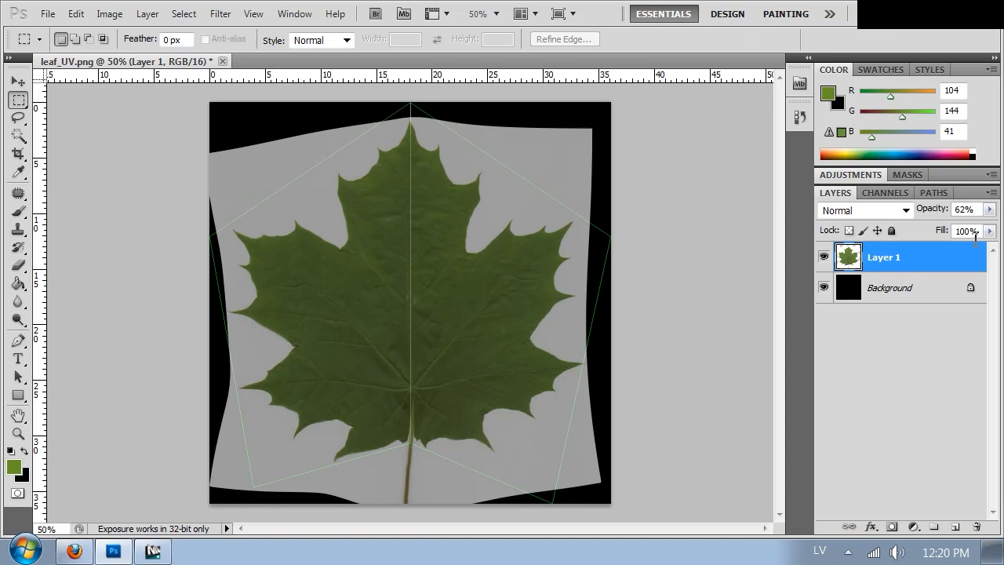
Step: Restore the leaf layer's opacity to 100%
click(989, 210)
drag(959, 226, 992, 226)
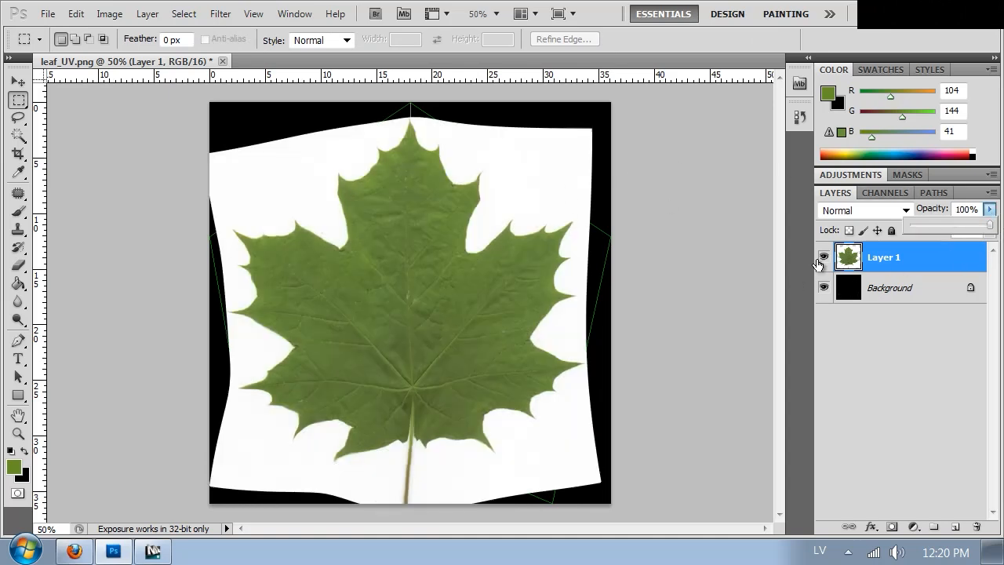
click(932, 297)
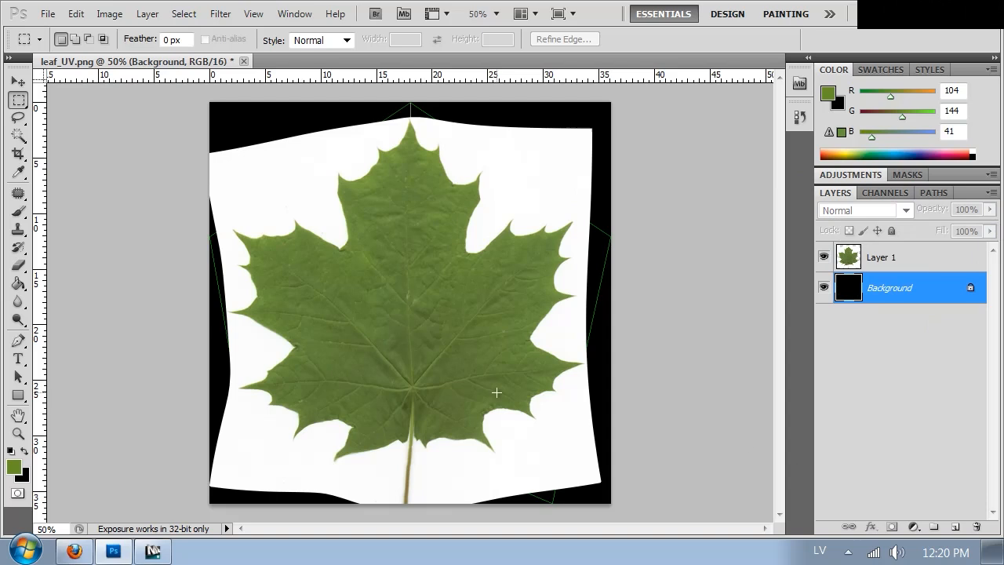
Step: Duplicate Layer 1 and desaturate the copy with Hue/Saturation at a saturation of -100
click(889, 264)
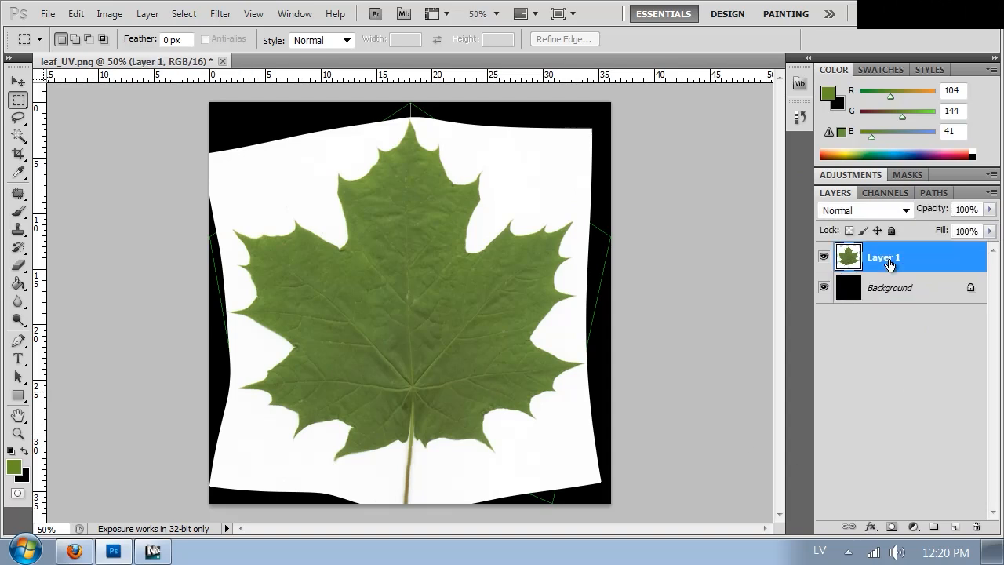
key(ctrl+j)
click(875, 288)
click(876, 263)
key(ctrl+u)
drag(688, 227, 575, 228)
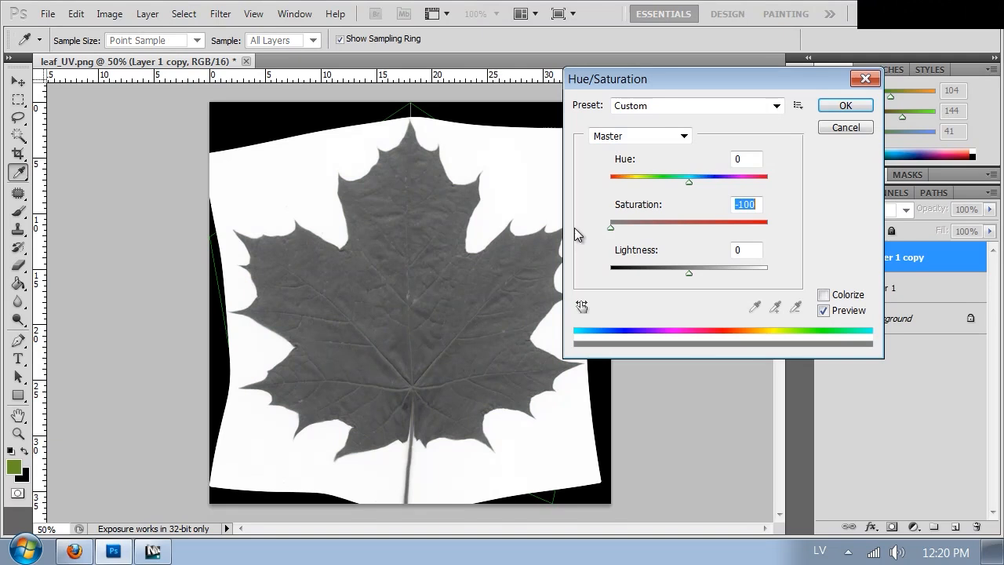
click(844, 105)
Step: Add a new layer beneath the grey leaf copy and fill it with white (ffffff)
click(884, 288)
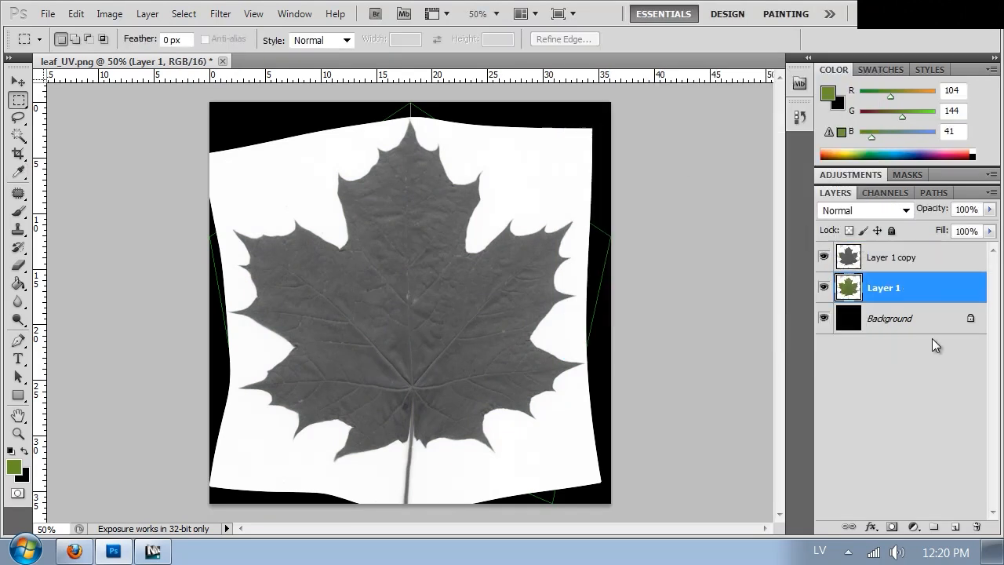
click(955, 527)
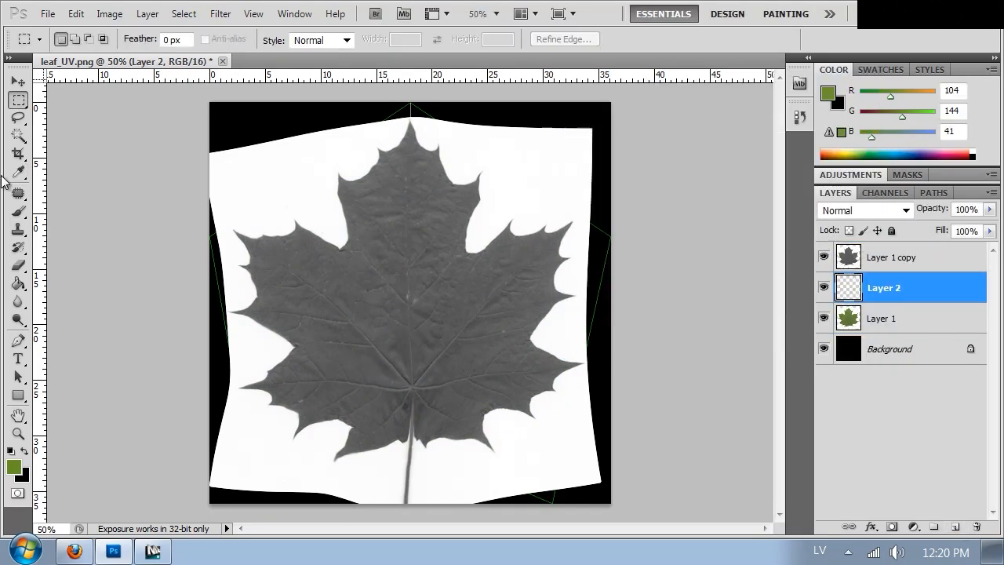
click(18, 283)
click(24, 451)
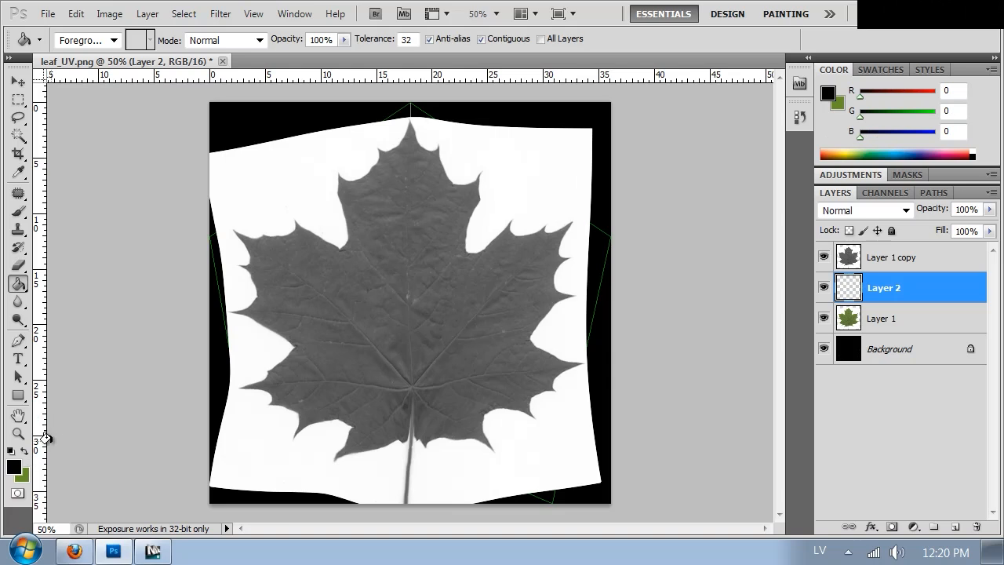
click(13, 467)
click(451, 163)
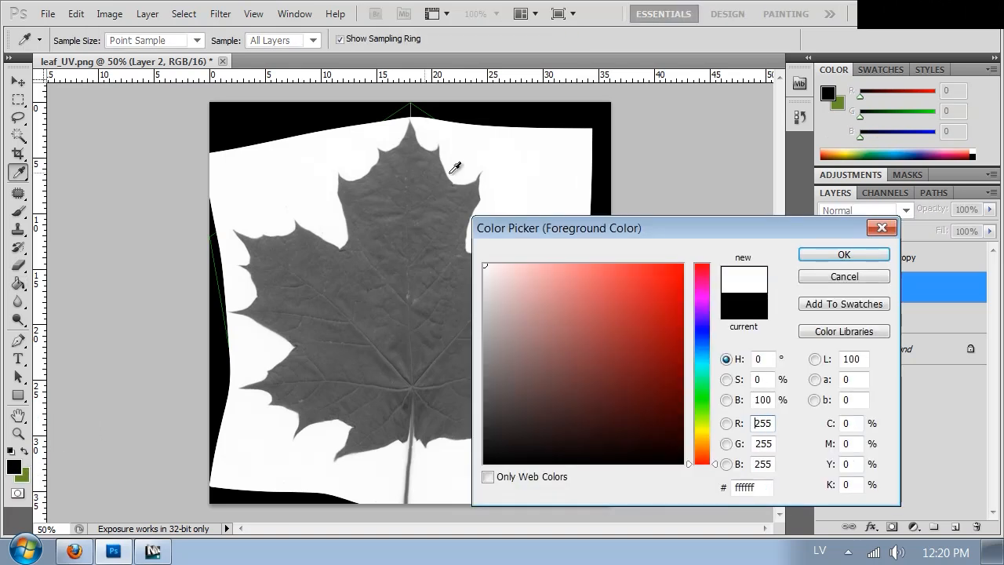
click(844, 254)
click(553, 123)
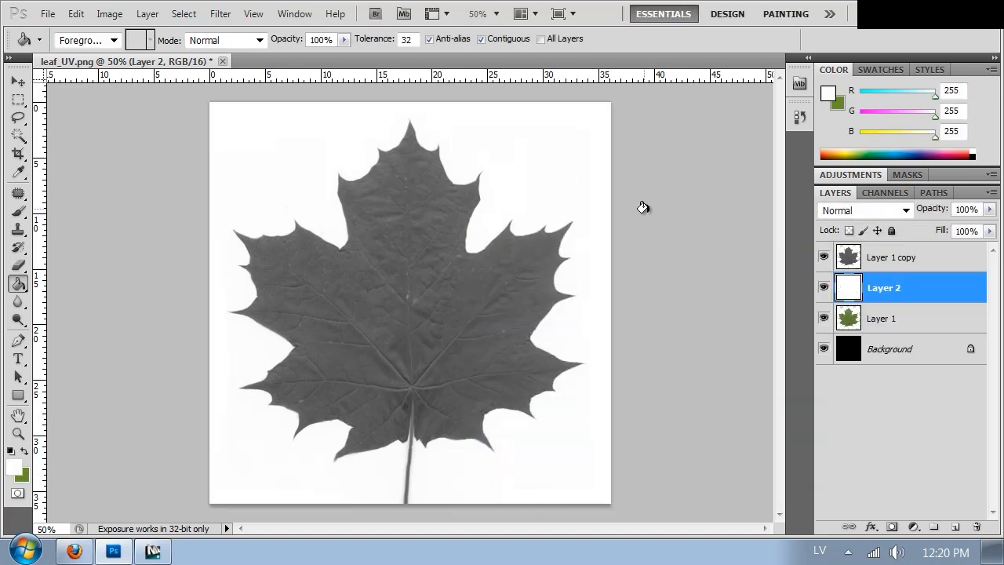
Step: Merge the grey leaf copy with the white layer below it and invert the merged layer
click(887, 266)
key(ctrl+e)
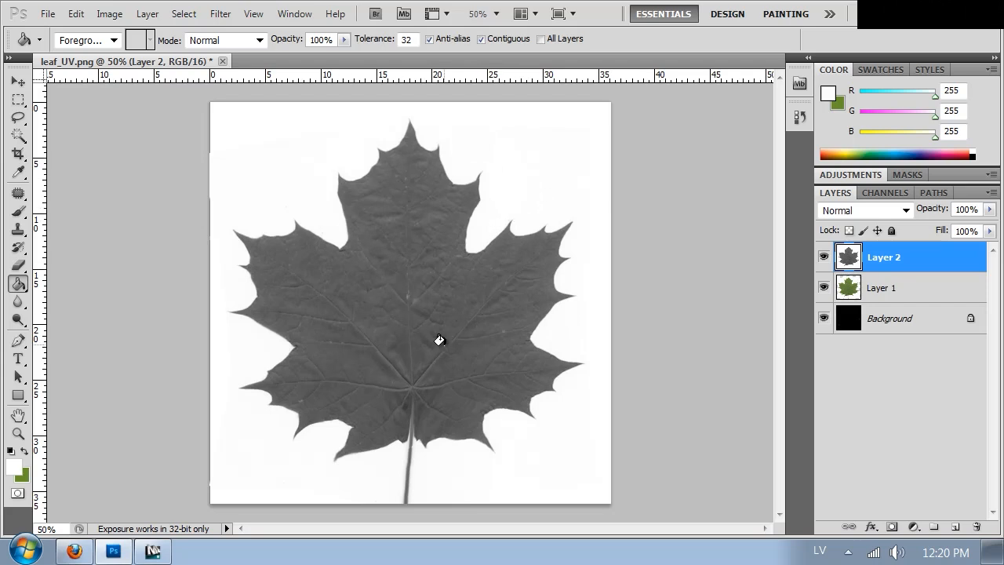
key(ctrl+i)
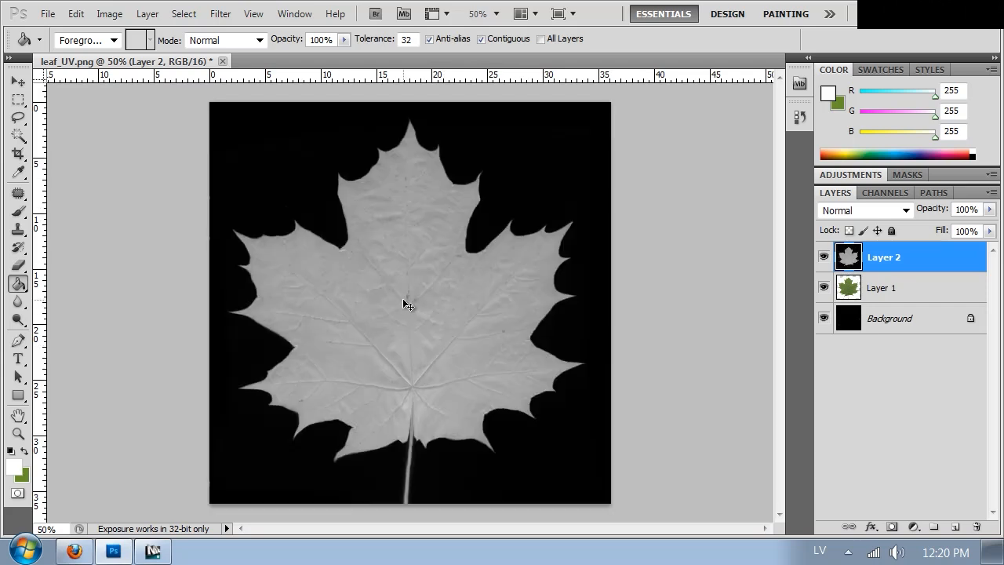
Step: Adjust Layer 2 with Levels, lowering the white input to 203 and sampling the leaf's grey areas as the white point
click(109, 13)
mouse_move(144, 67)
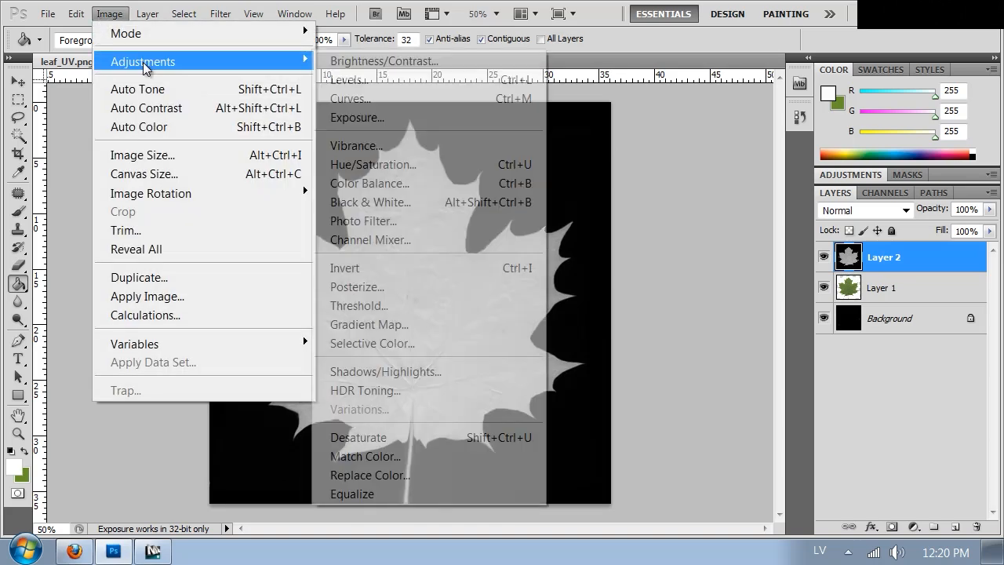
click(352, 80)
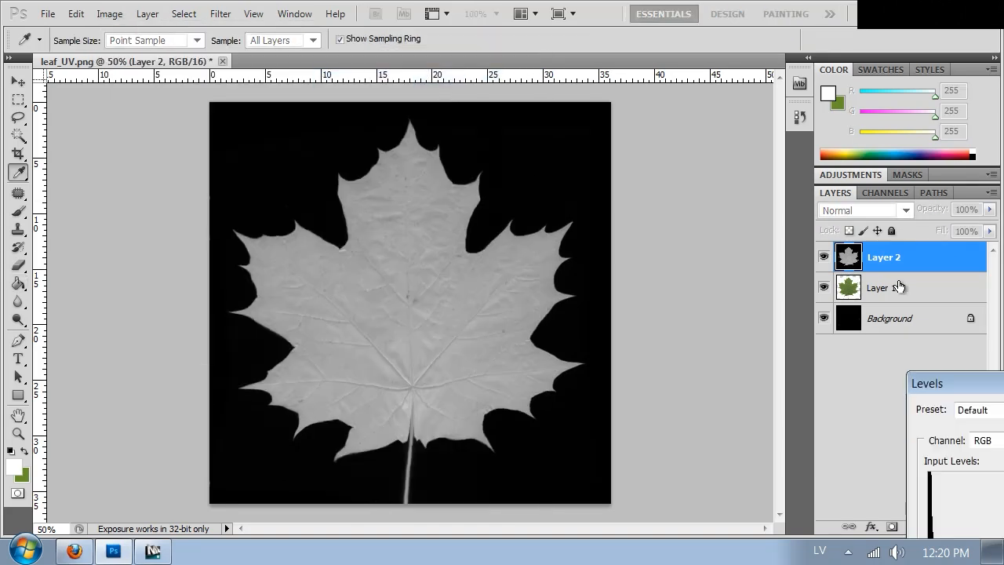
drag(956, 385, 605, 133)
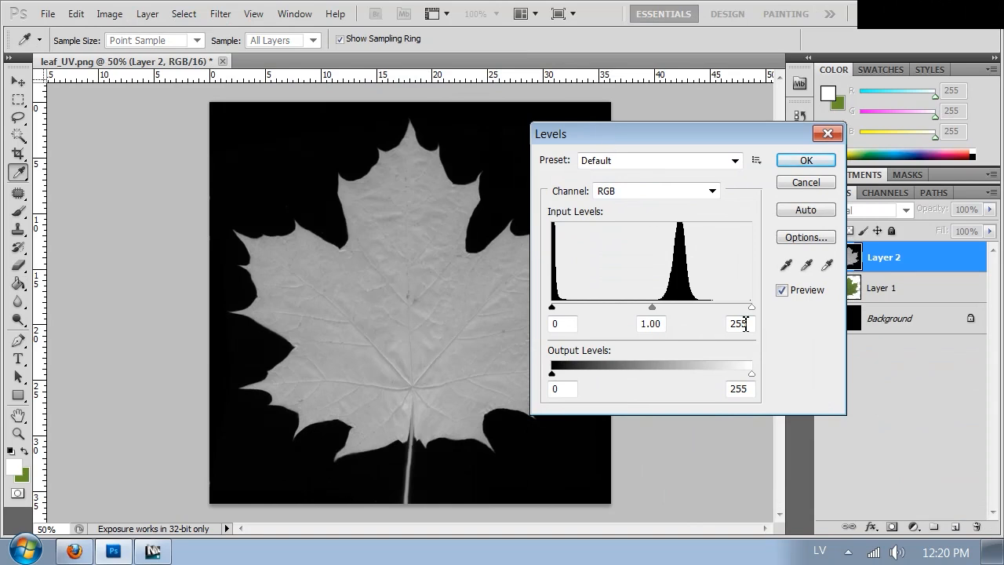
drag(750, 307, 711, 307)
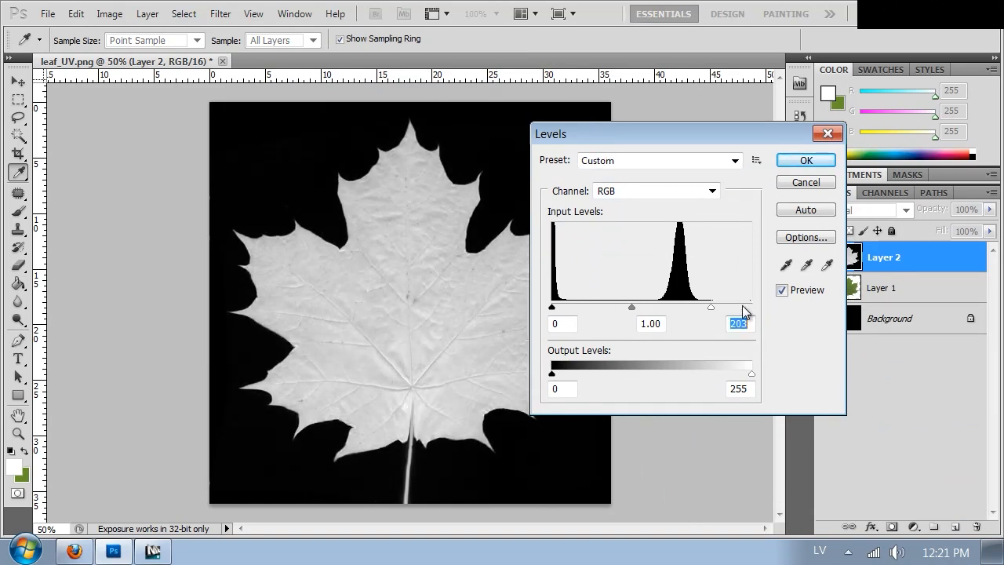
click(825, 268)
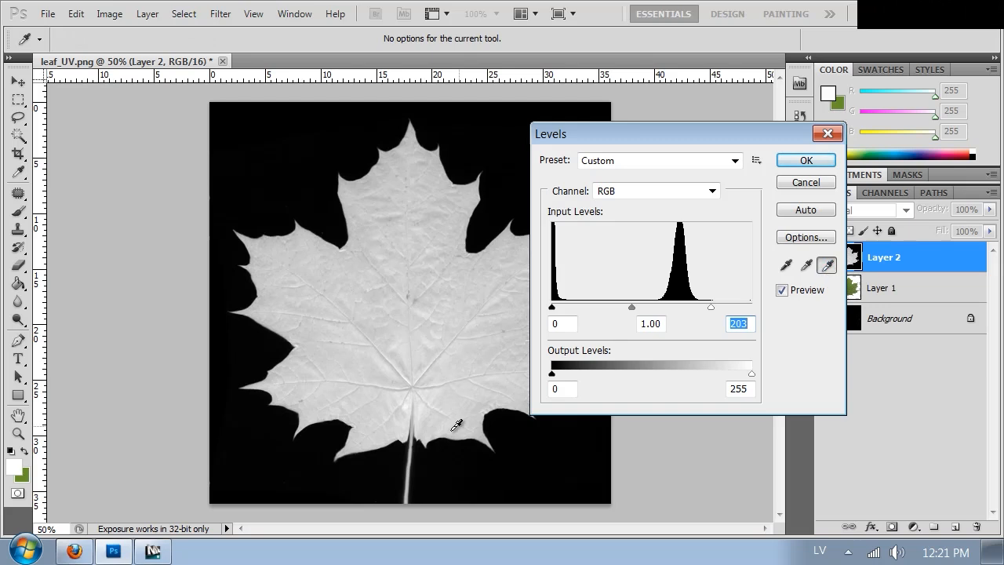
click(430, 417)
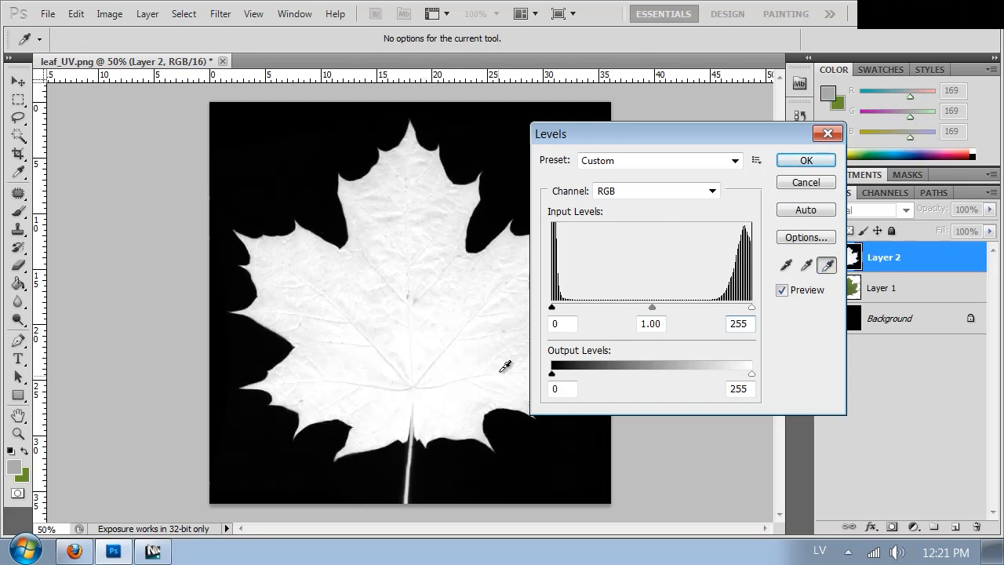
click(506, 322)
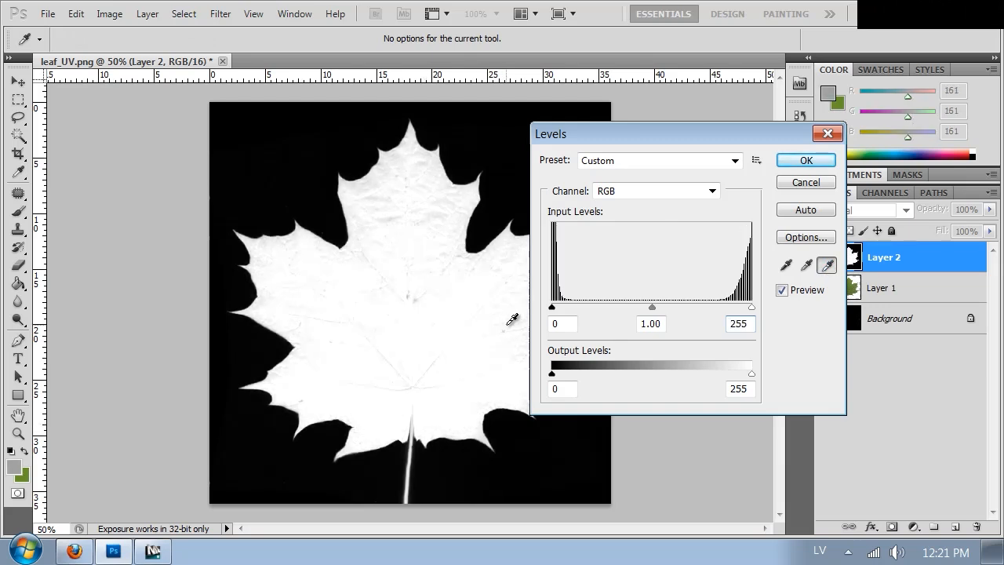
click(394, 213)
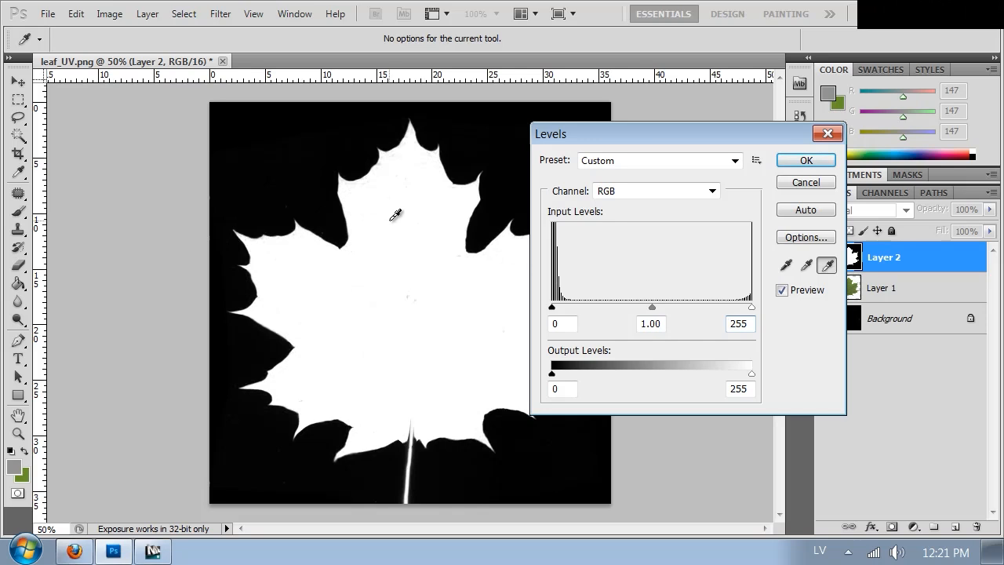
click(393, 215)
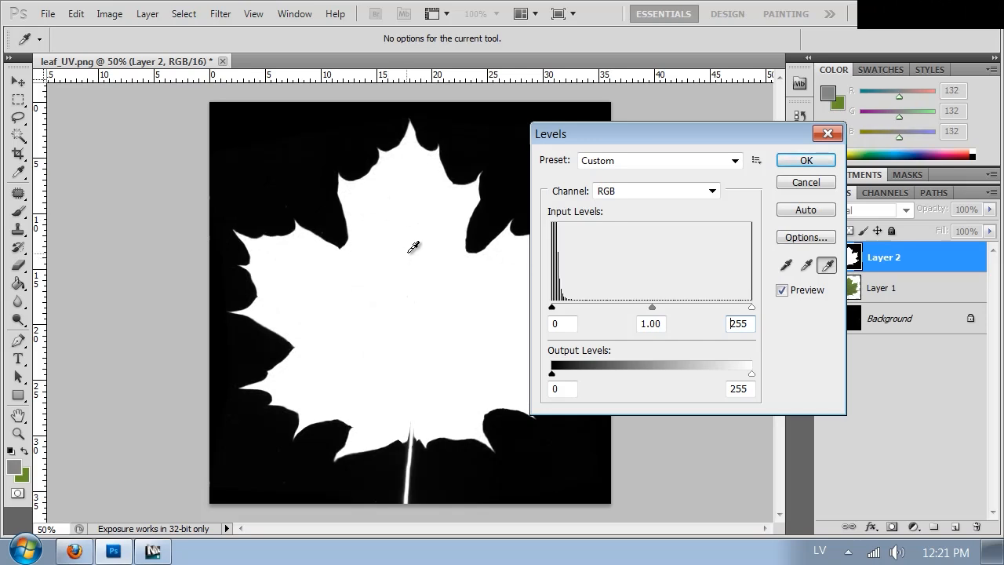
Step: Sample the background as the black point, set the input levels to 35 and 191, and apply the Levels adjustment
click(786, 265)
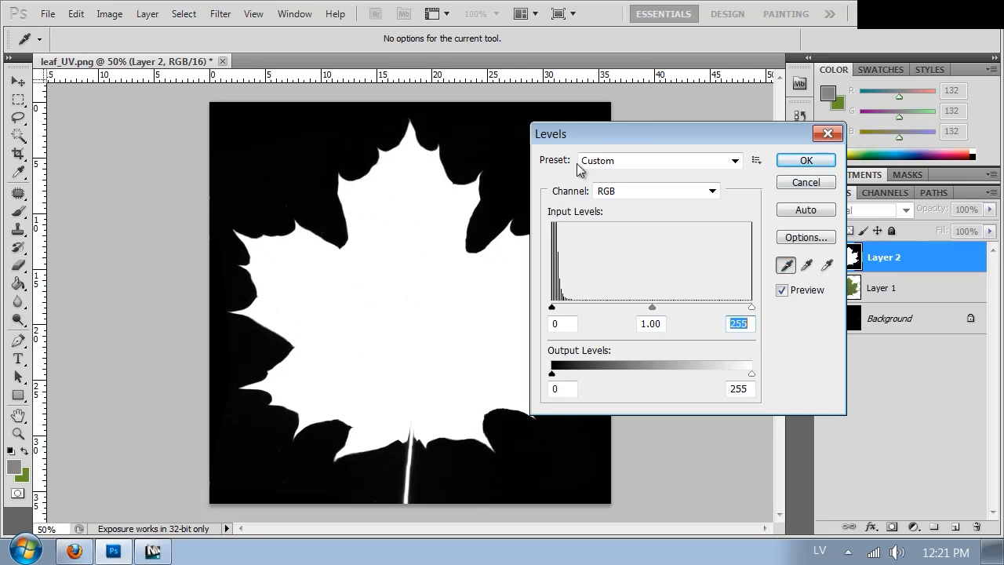
click(492, 133)
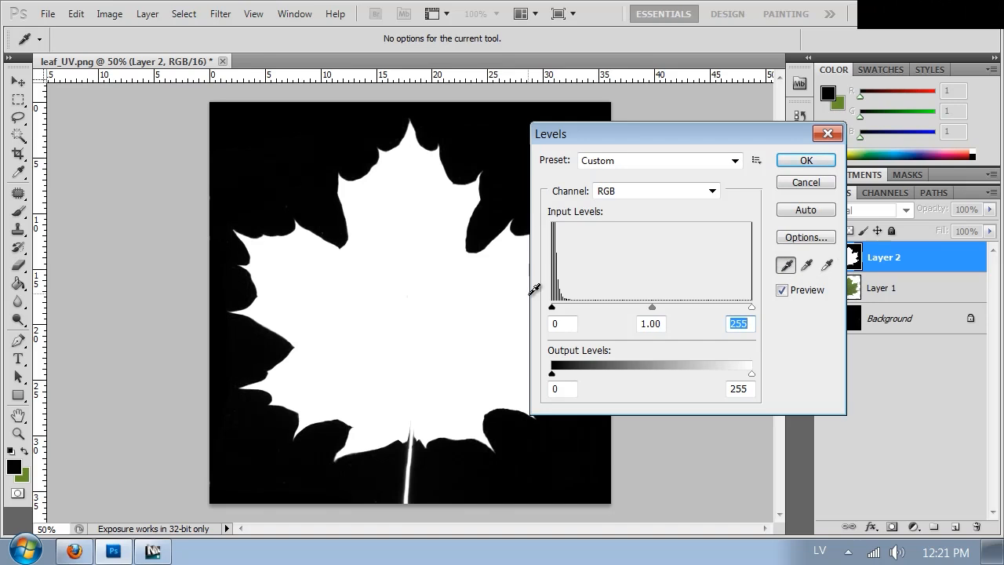
drag(552, 312, 579, 305)
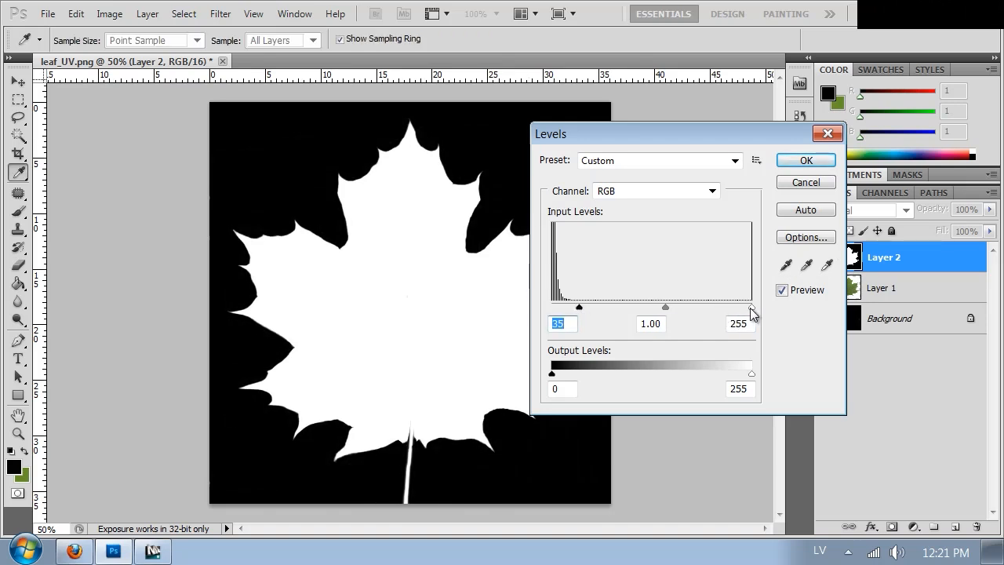
drag(751, 308, 701, 308)
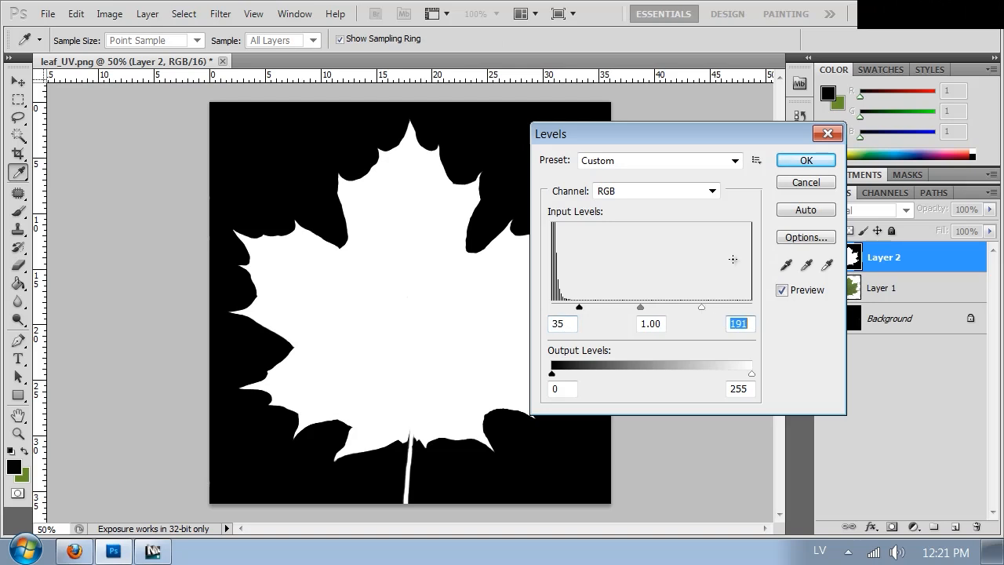
click(815, 160)
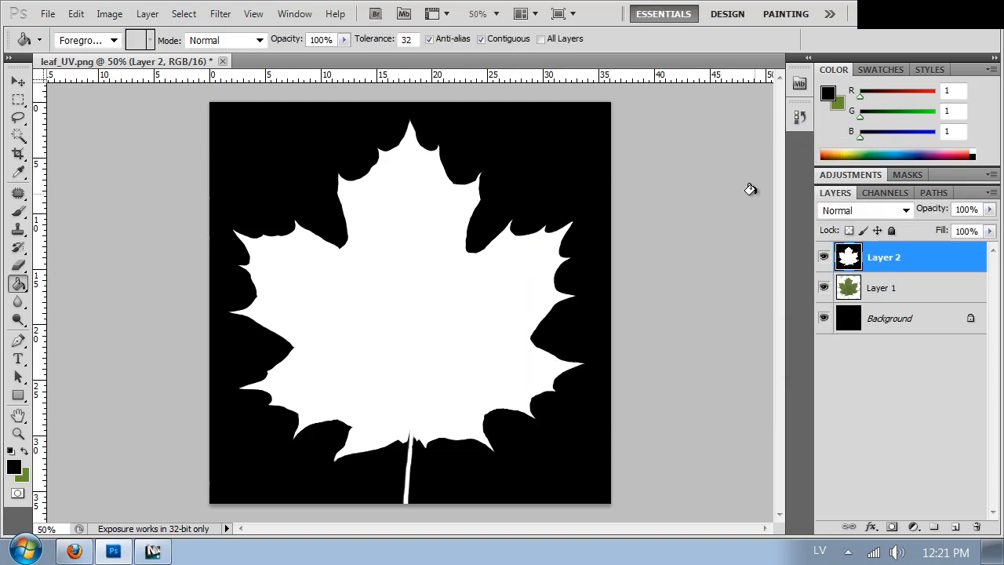
Step: Save a copy of the mask as leaf_opacity in PNG format in the Textures folder
key(ctrl+shift+s)
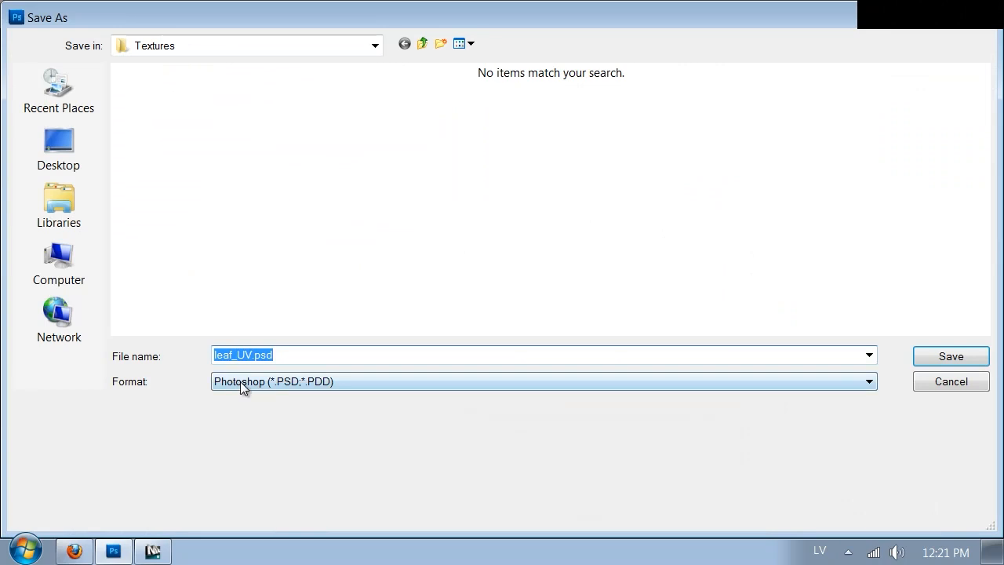
click(239, 381)
click(243, 432)
click(292, 359)
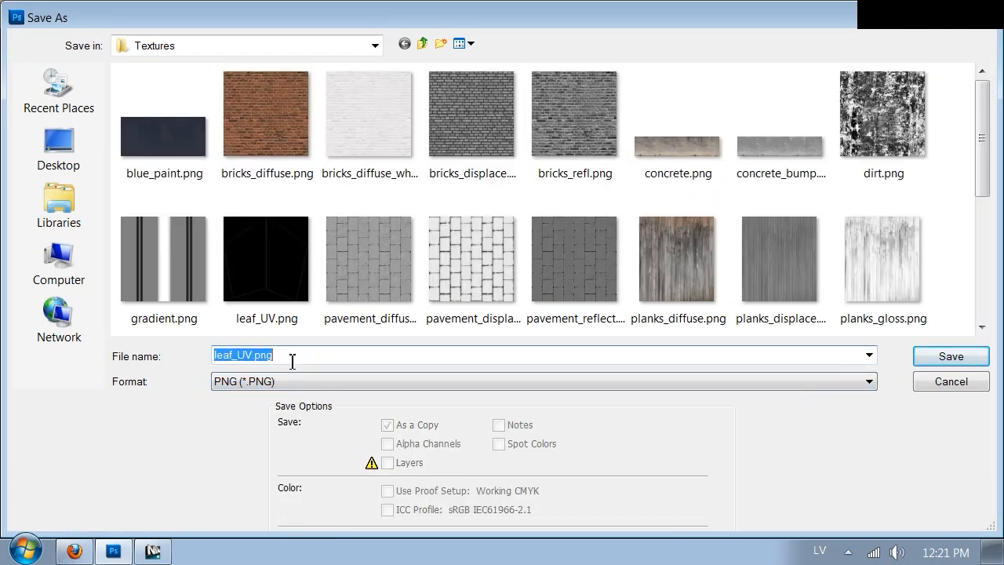
text(leaf_opacity)
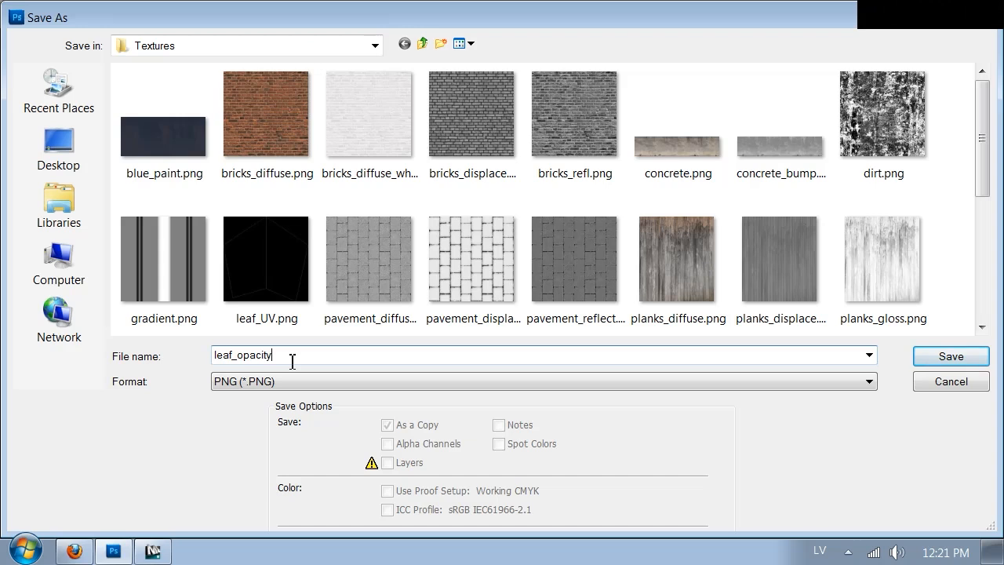
key(Return)
key(Return)
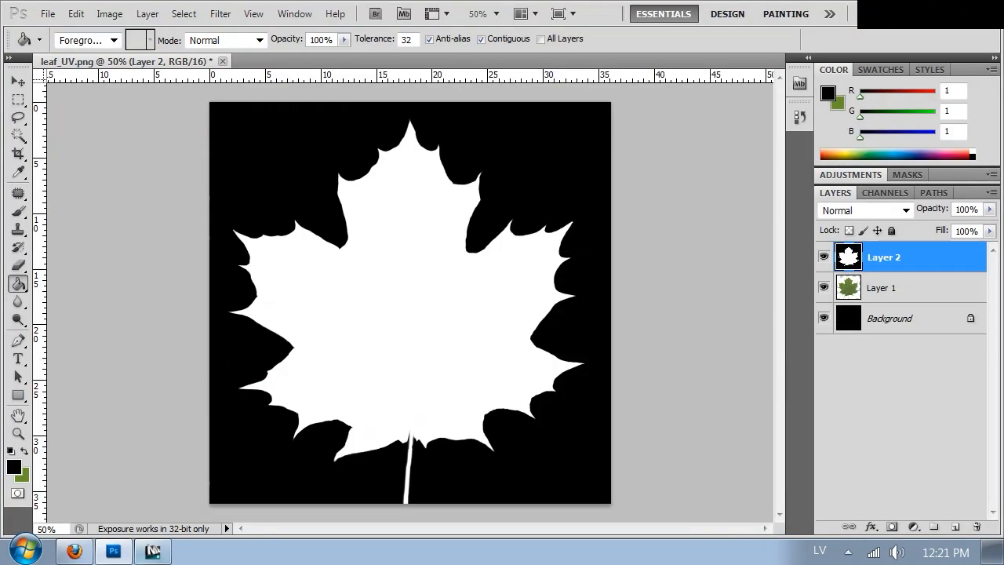
Step: Switch to 3ds Max, close the Material Editor and view the tree through VRayPhysicalCamera001
click(141, 553)
key(m)
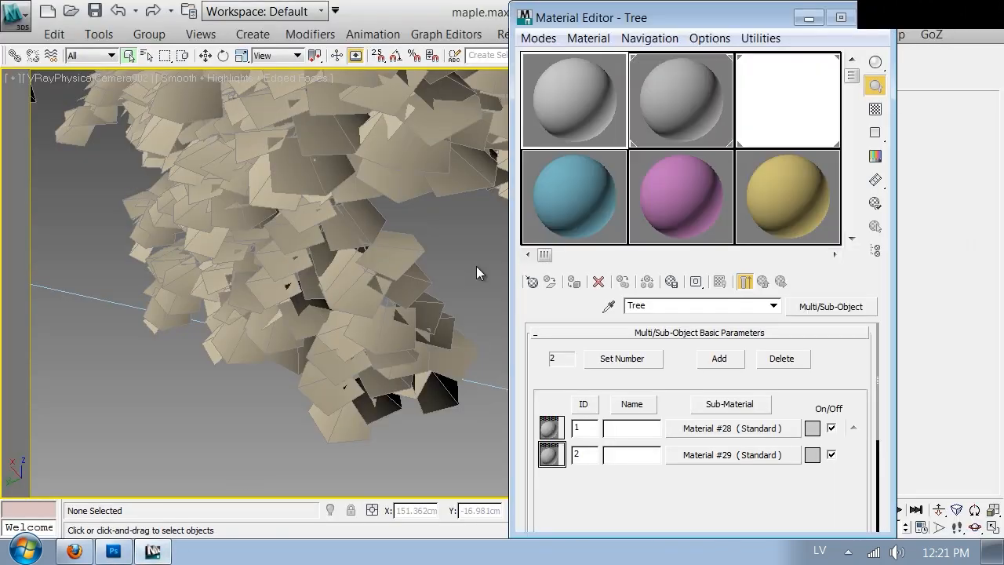
click(609, 306)
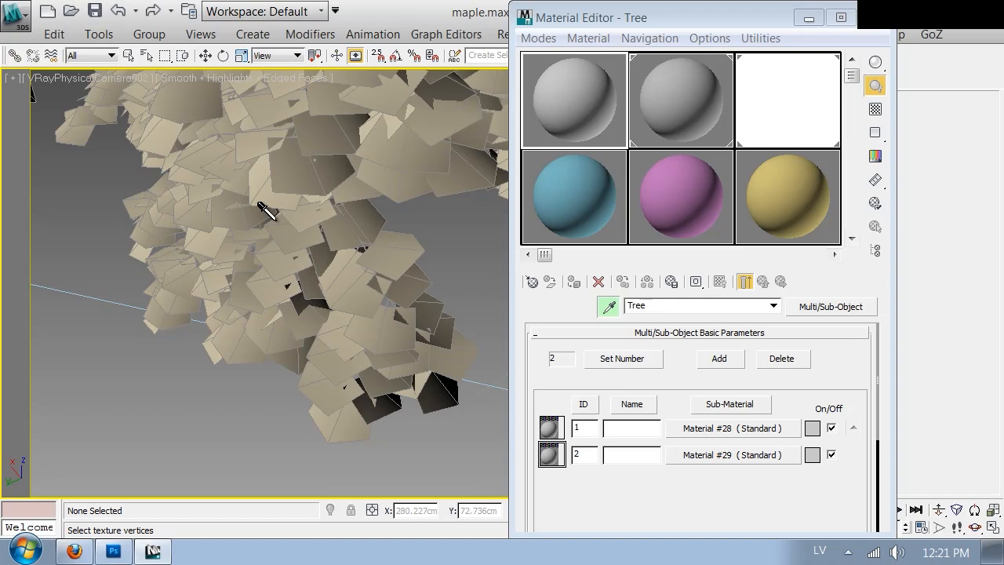
right_click(220, 377)
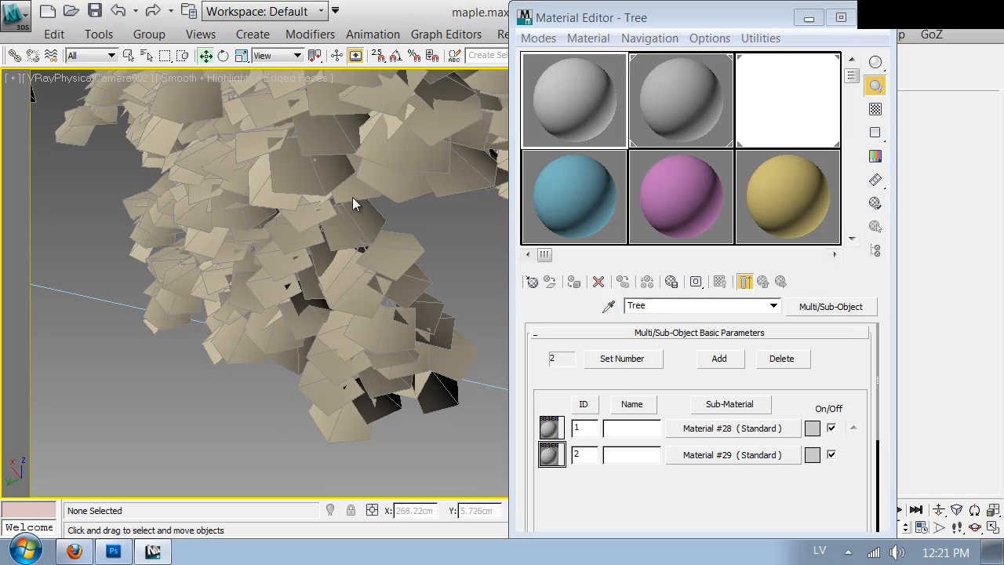
key(c)
double_click(484, 151)
drag(762, 21, 744, 217)
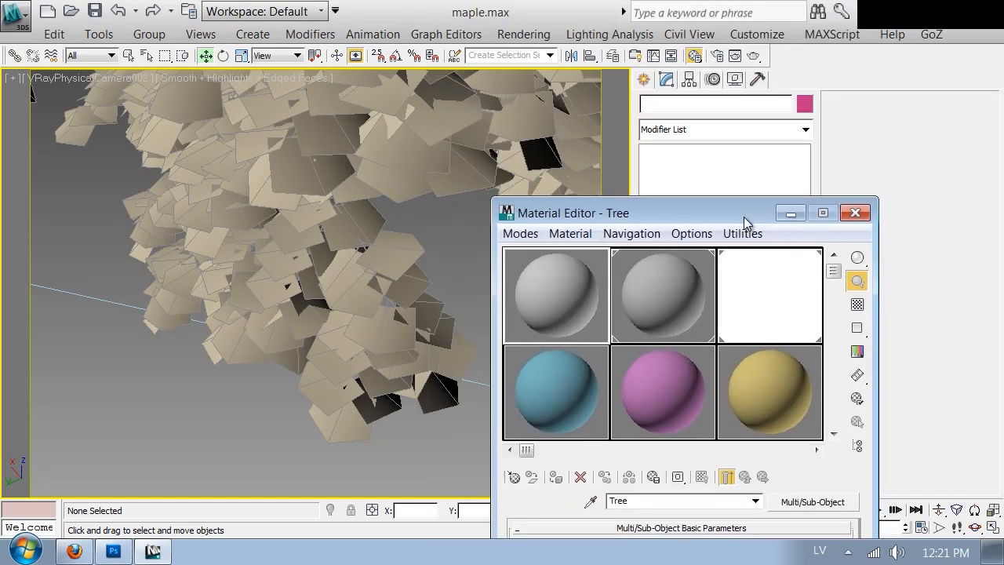
click(856, 213)
right_click(180, 176)
click(137, 179)
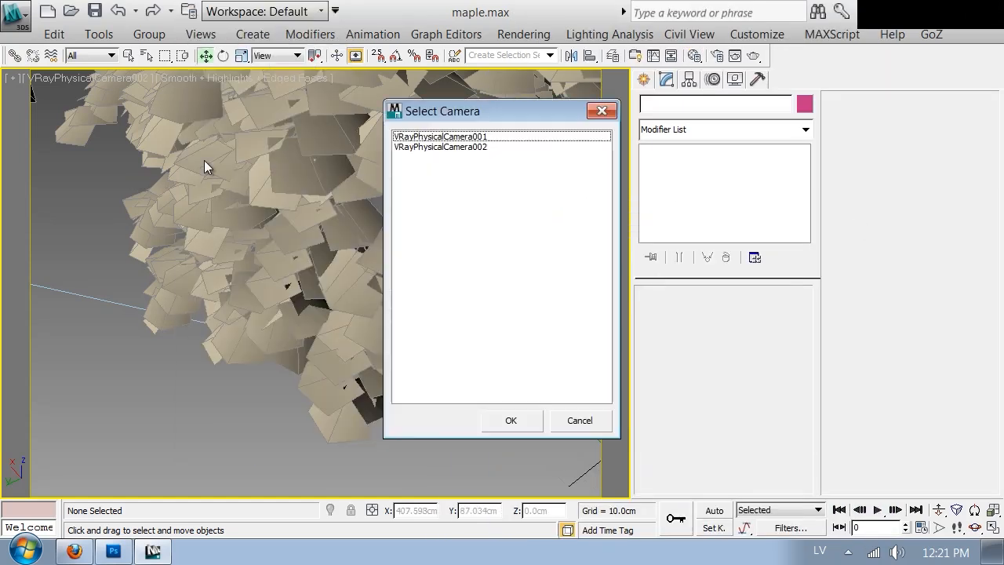
double_click(472, 138)
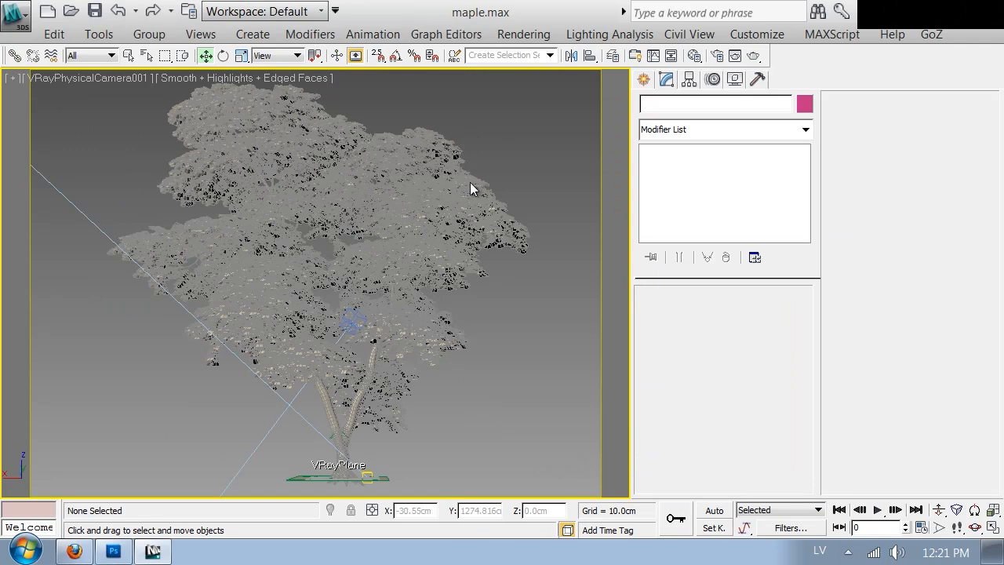
Step: Turn off edged faces in the camera view and open the Material Editor beside the tree
key(F4)
key(m)
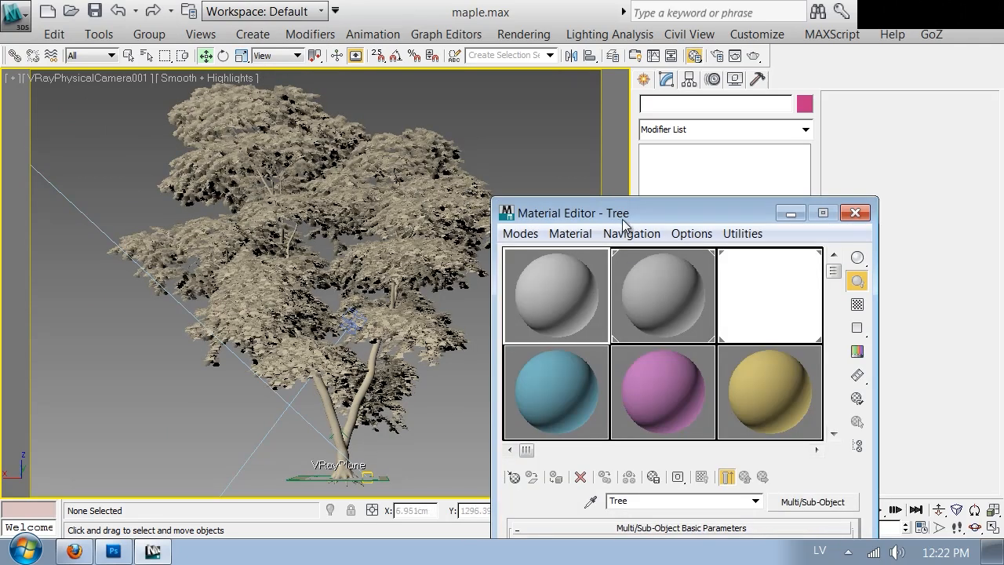
drag(619, 219, 672, 93)
click(645, 378)
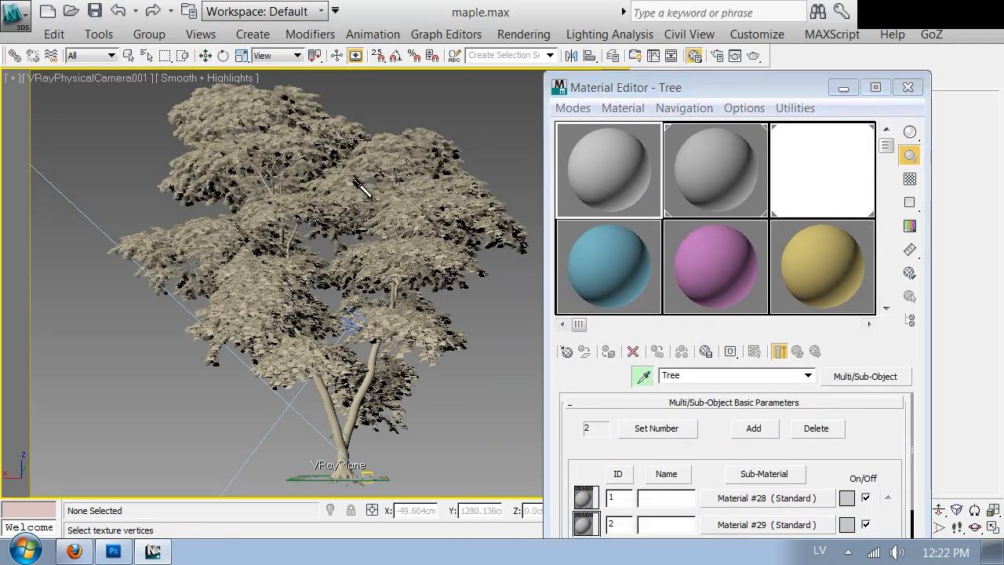
drag(812, 87, 807, 34)
Step: Change sub-material 2 of the Tree material from Standard to VRayMtl
click(748, 471)
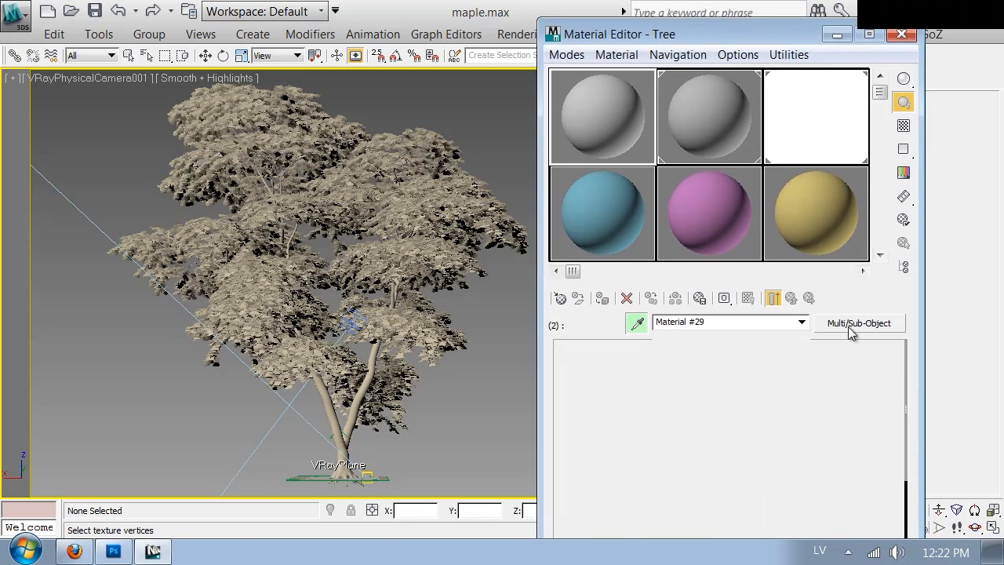
click(855, 323)
double_click(519, 454)
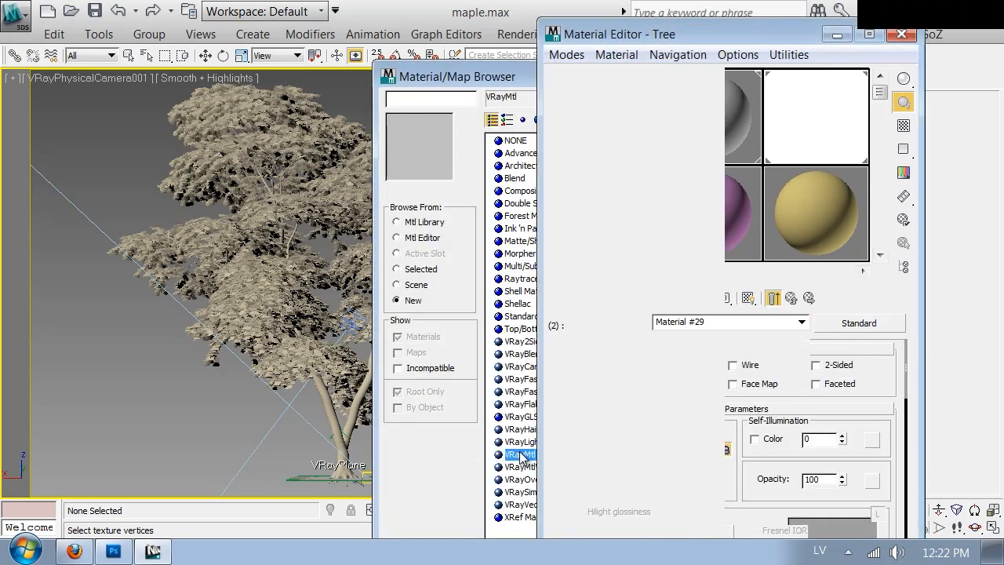
Step: Assign a Bitmap map to the Opacity slot of the leaf VRayMtl
scroll(617, 385, down, 5)
scroll(751, 523, down, 5)
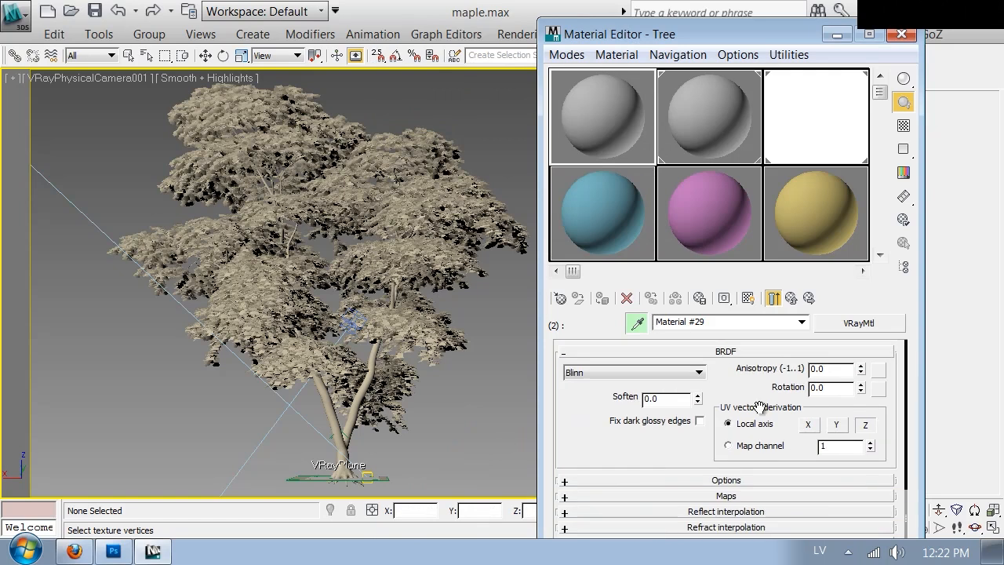
click(747, 494)
scroll(733, 467, down, 5)
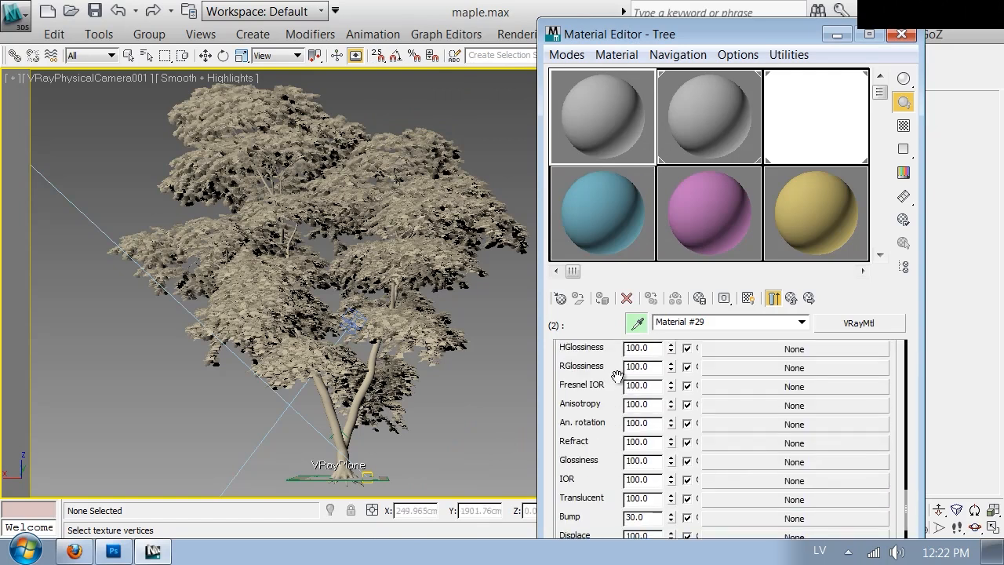
click(734, 462)
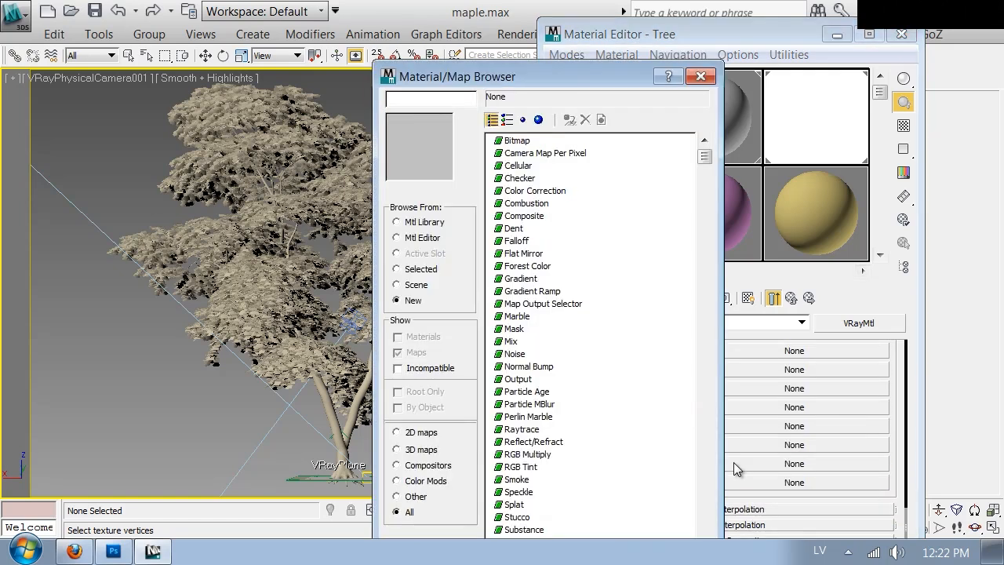
double_click(510, 141)
Step: Load the saved leaf_opacity image as the opacity bitmap and turn on its display in the viewport
click(279, 171)
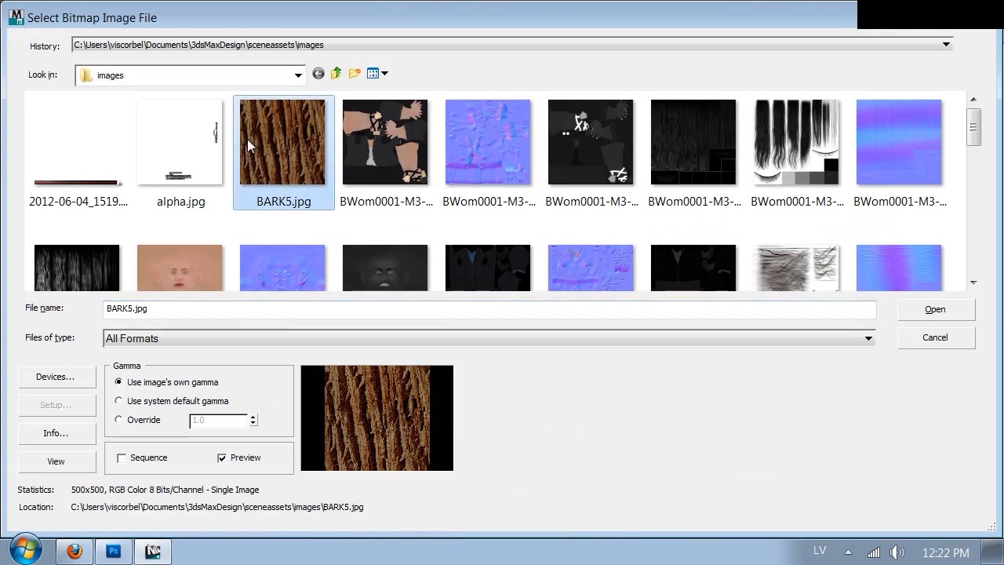
click(222, 100)
click(217, 77)
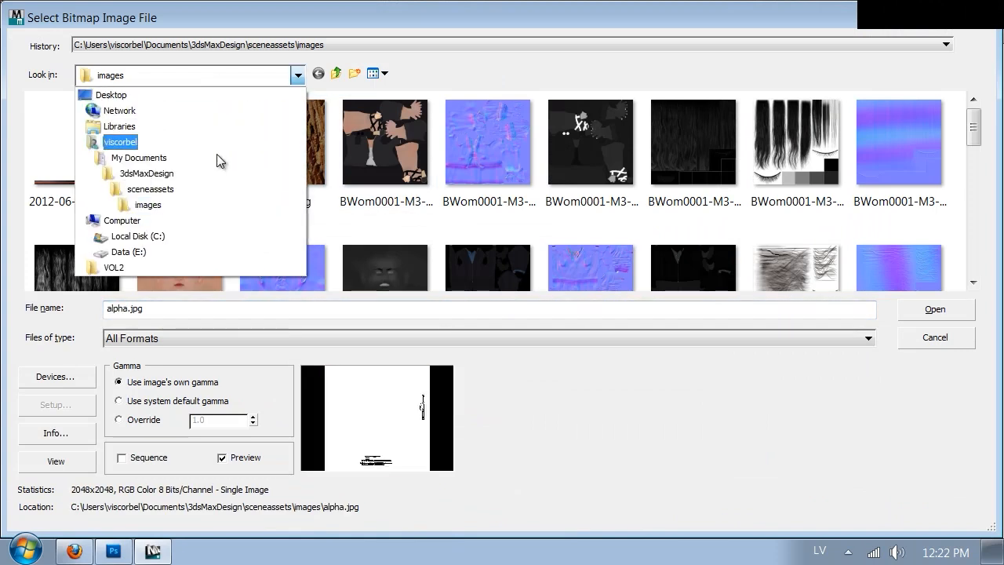
click(113, 274)
double_click(475, 140)
click(407, 274)
double_click(407, 275)
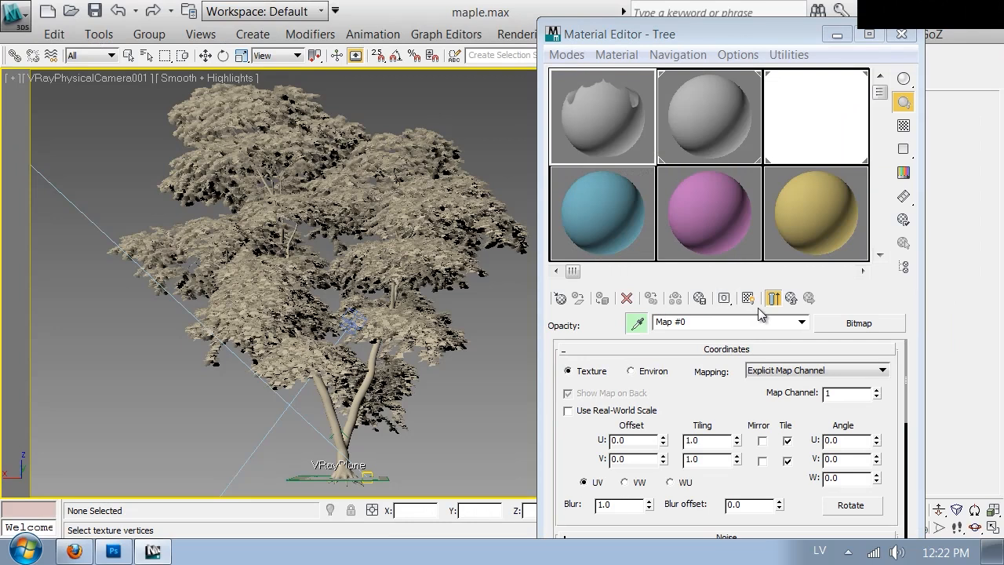
click(749, 299)
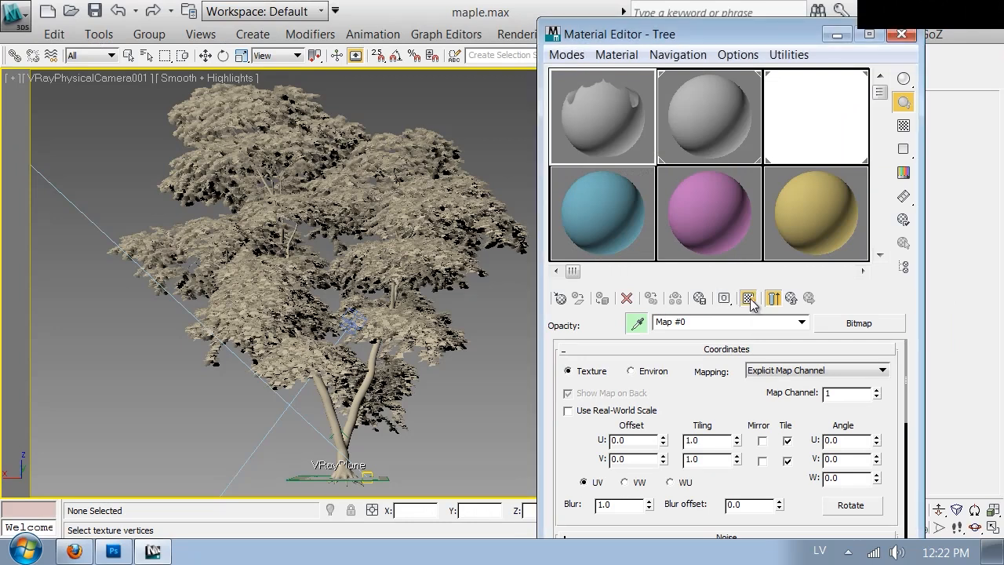
click(509, 294)
right_click(443, 177)
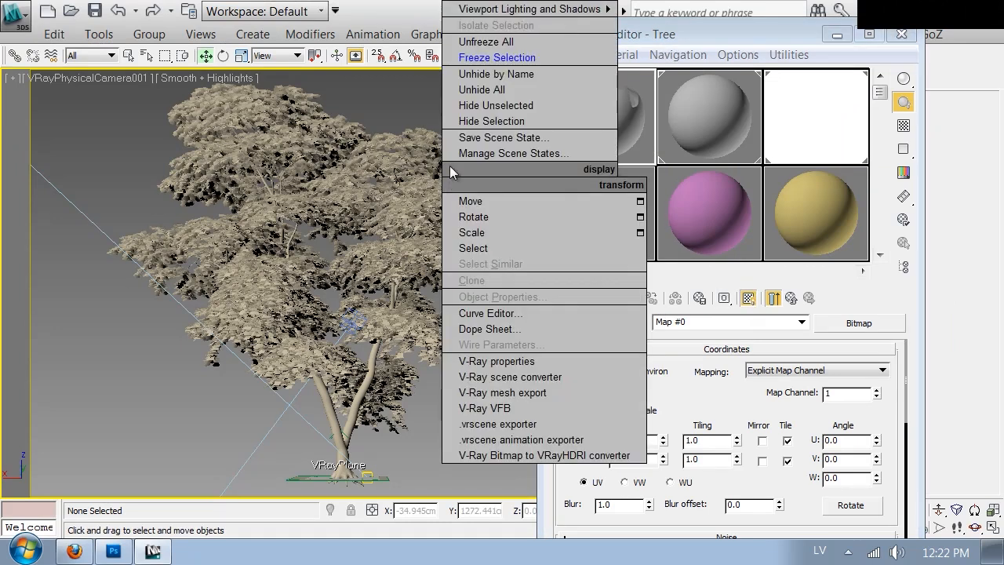
click(485, 43)
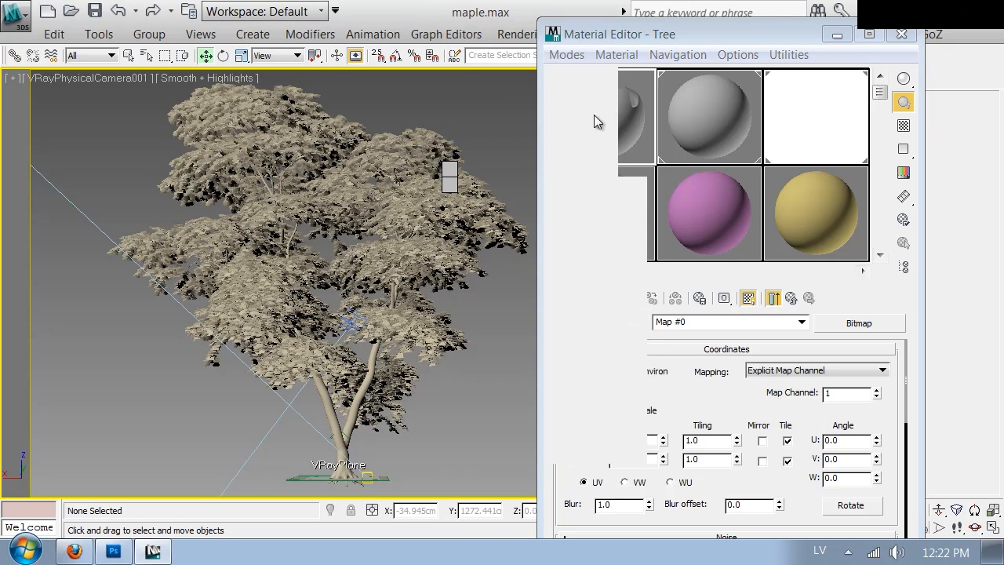
drag(607, 114, 422, 206)
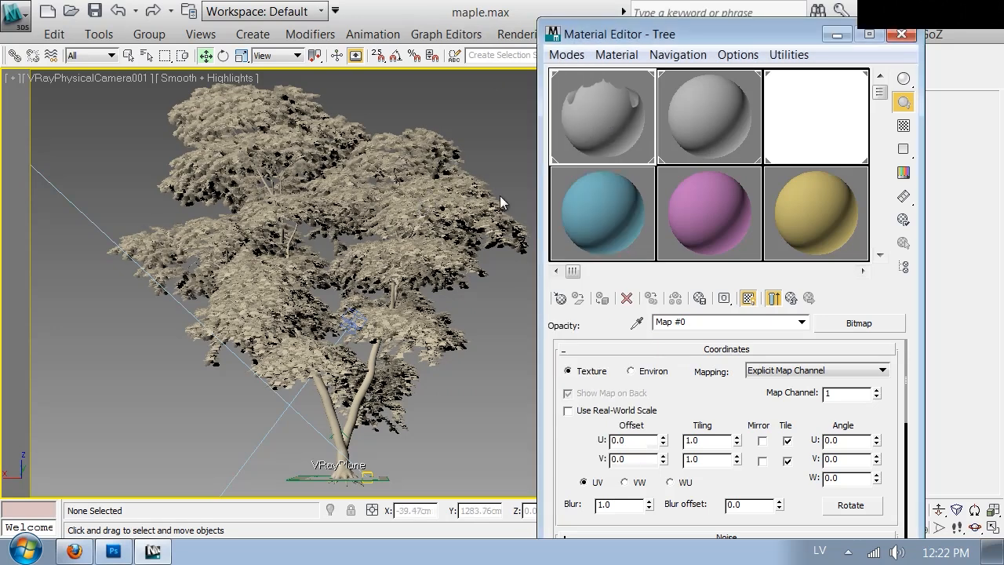
drag(362, 403, 364, 405)
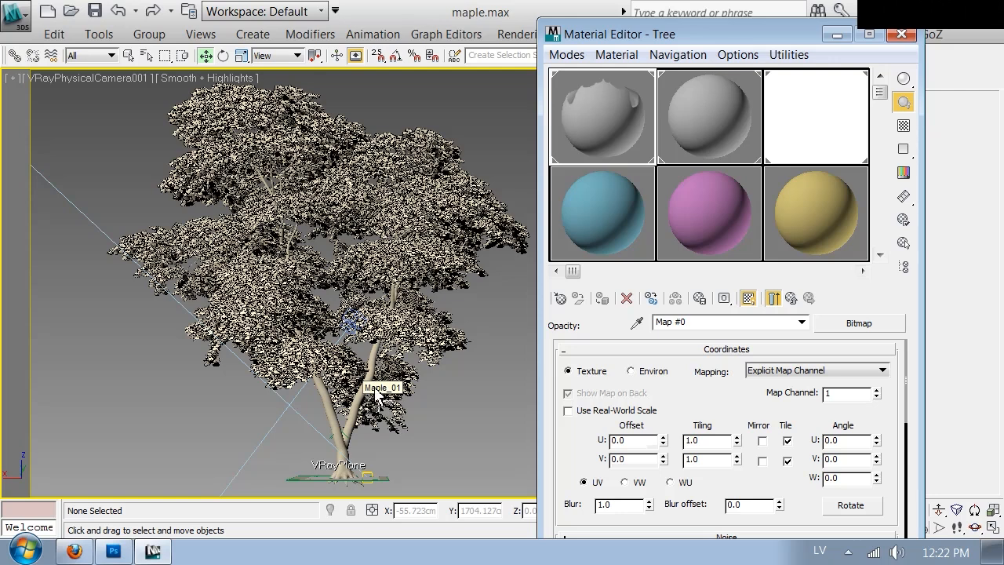
Step: Switch the viewport to VRayPhysicalCamera002, close the Material Editor and run a test render of the leaves up close
key(c)
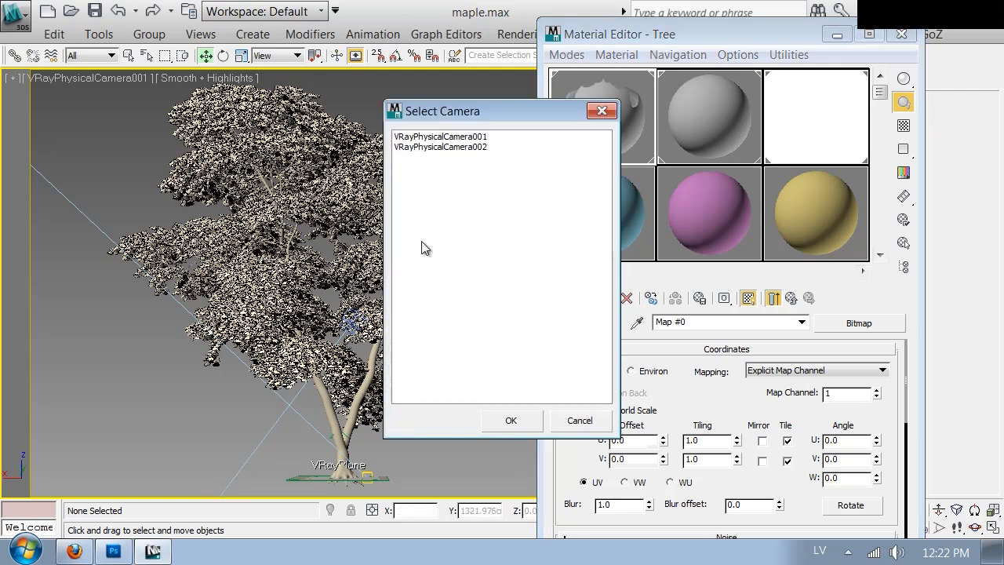
click(461, 137)
double_click(461, 147)
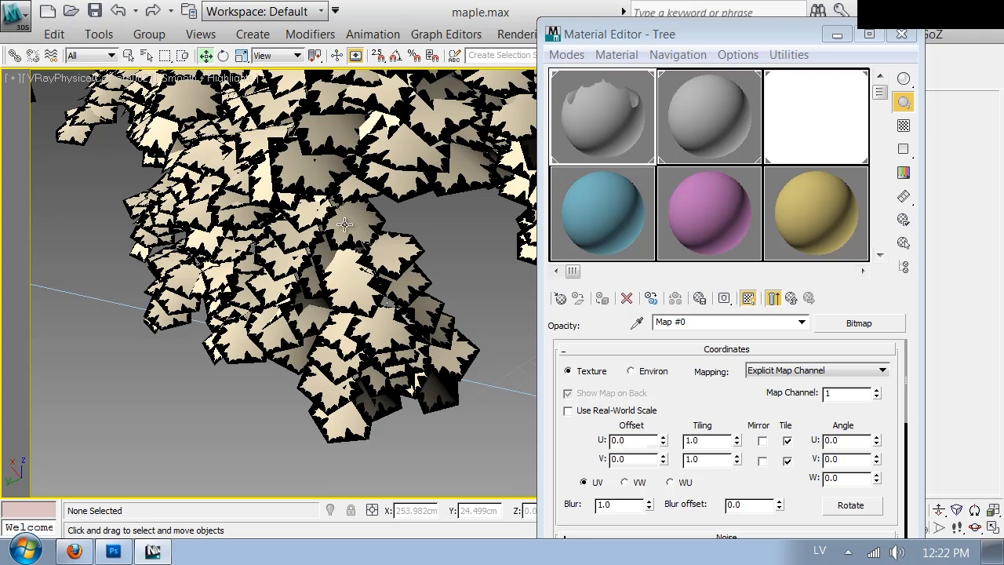
click(902, 33)
click(754, 55)
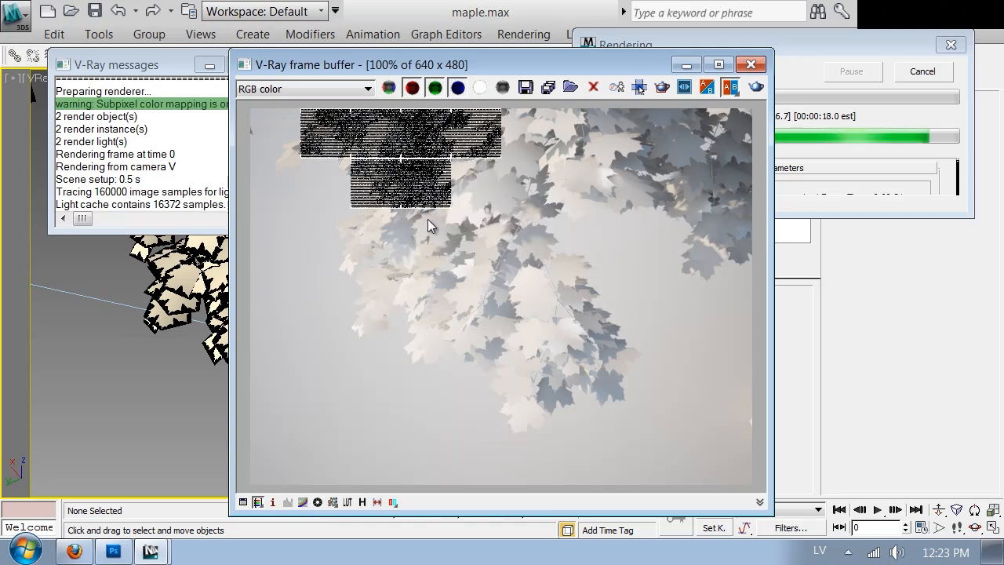
click(932, 74)
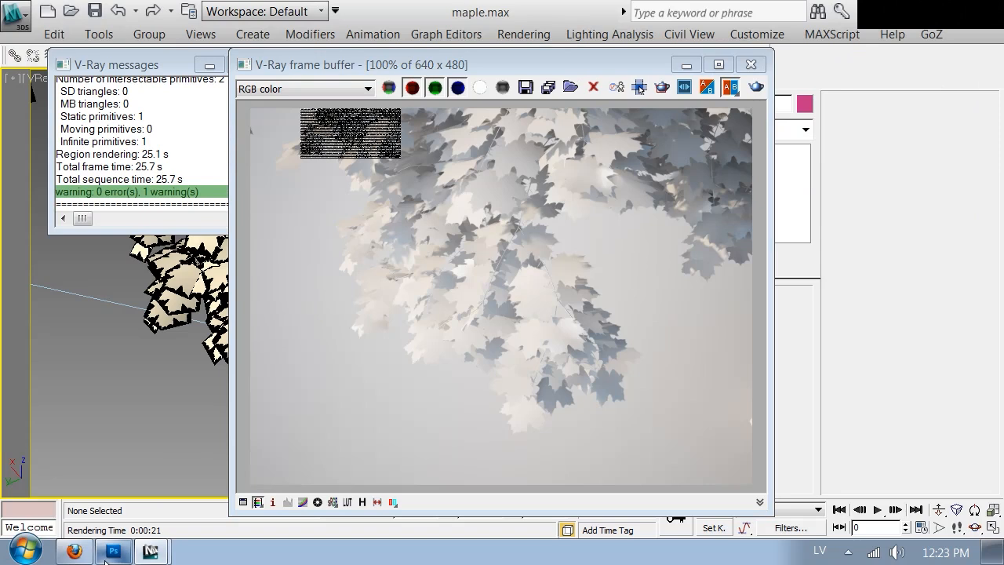
Step: Switch to Photoshop, hide the black-and-white mask on Layer 2 and select the green leaf on Layer 1
click(113, 552)
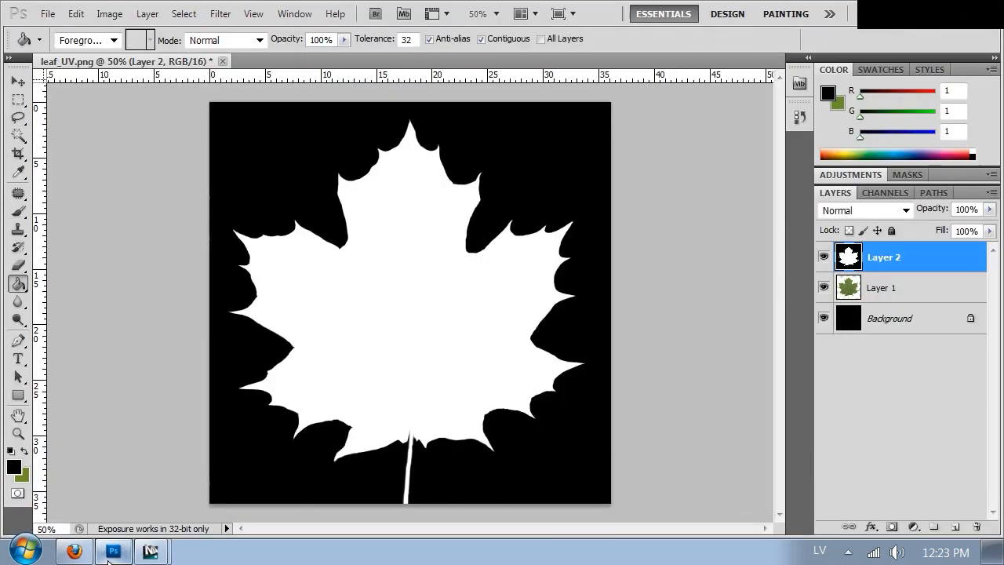
click(823, 257)
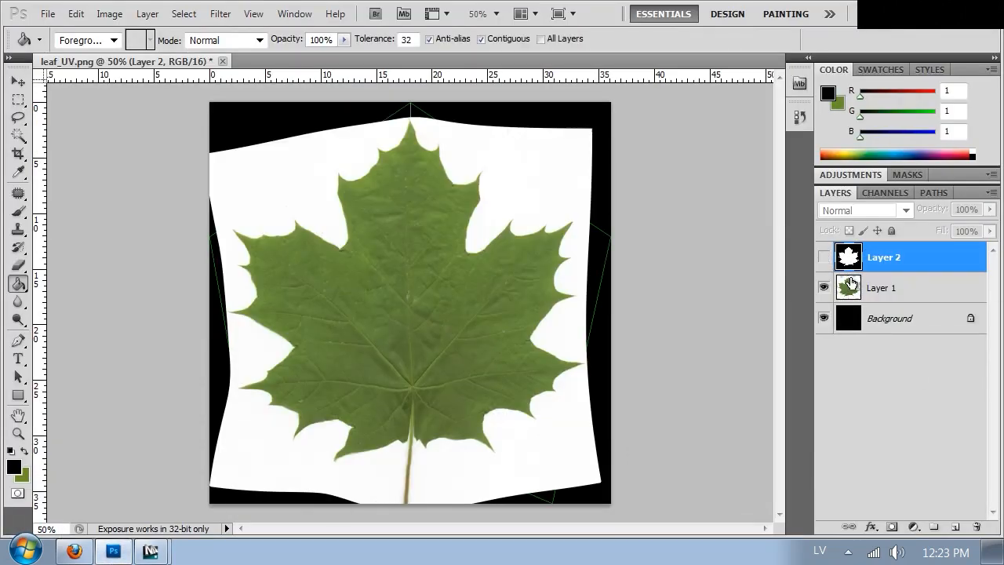
click(875, 291)
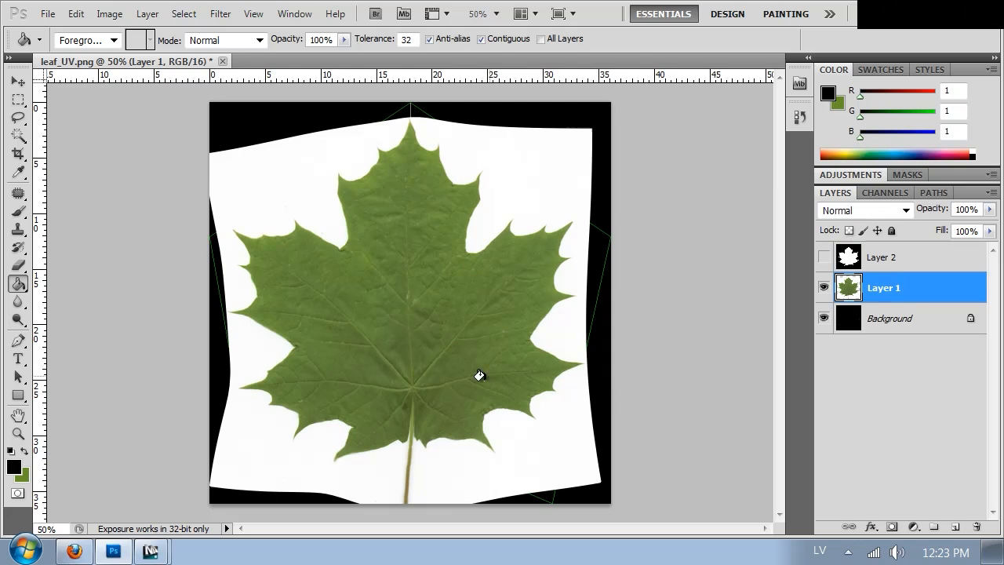
Step: Raise the saturation of the leaf on Layer 1 slightly with a Hue/Saturation adjustment
click(110, 14)
mouse_move(162, 64)
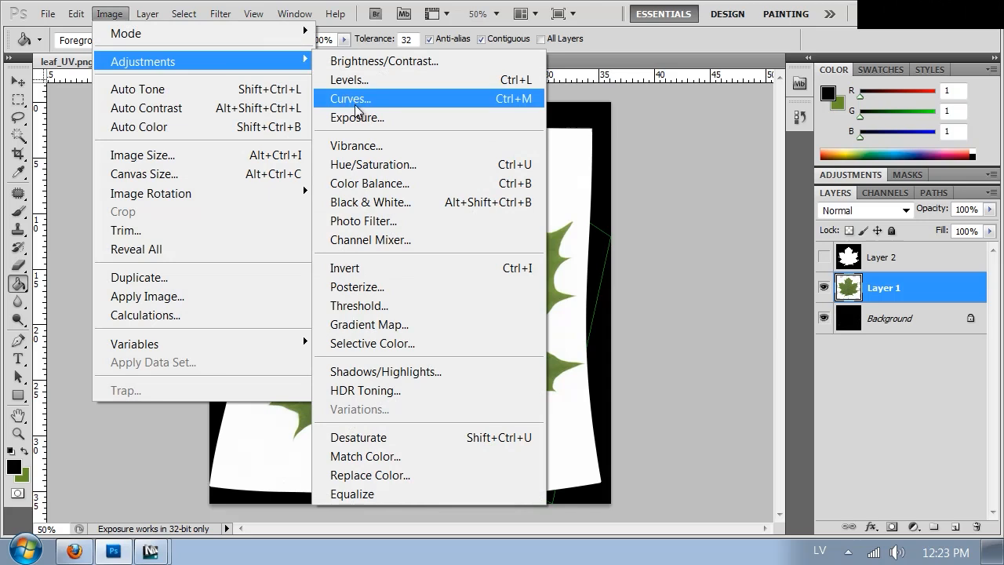
click(370, 164)
drag(689, 228, 705, 229)
click(842, 107)
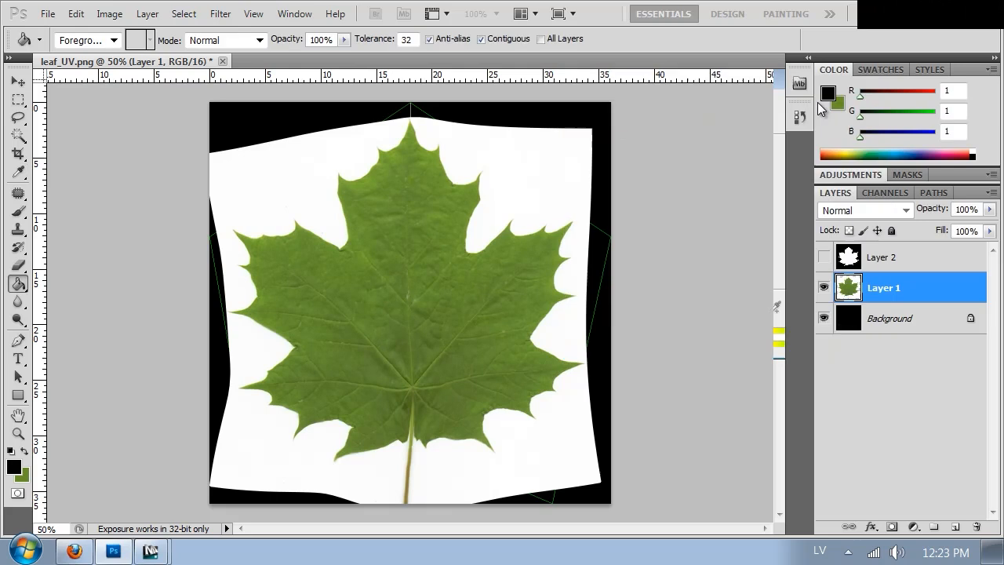
Step: Darken the leaf with a Curves adjustment, lowering the midtones and placing an upper point at input 198, output 186
click(109, 14)
mouse_move(197, 60)
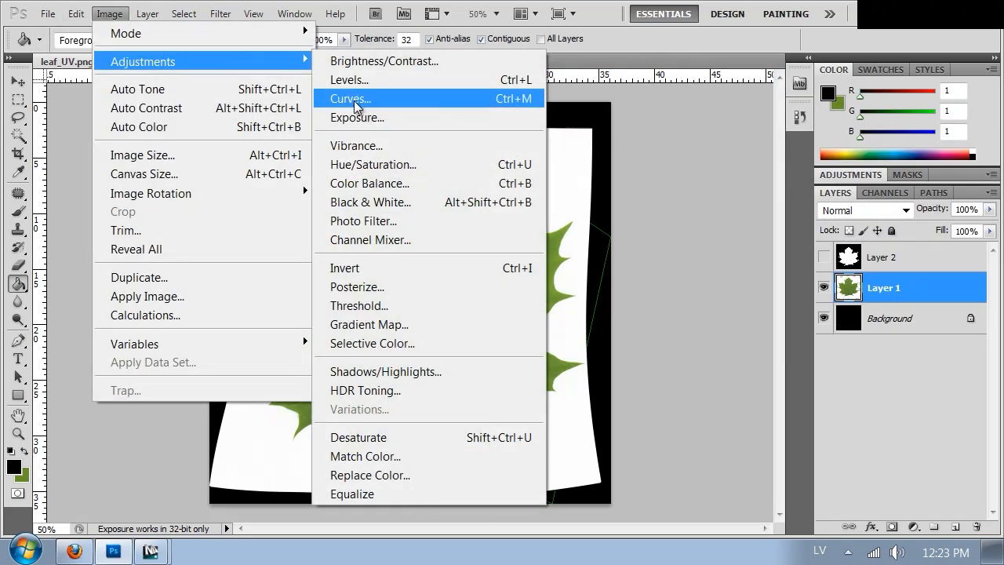
click(354, 102)
drag(756, 336, 758, 356)
click(819, 277)
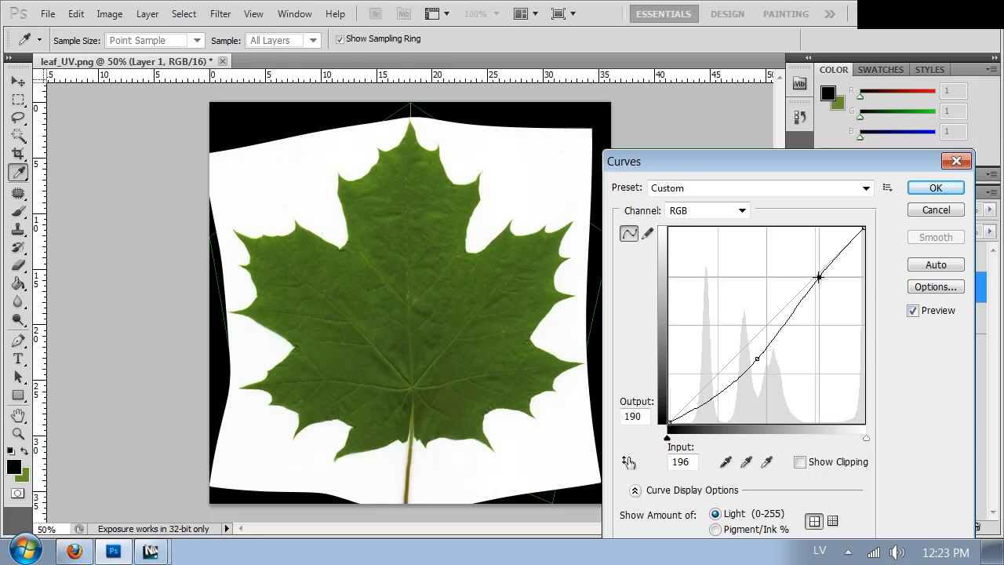
drag(819, 277, 820, 280)
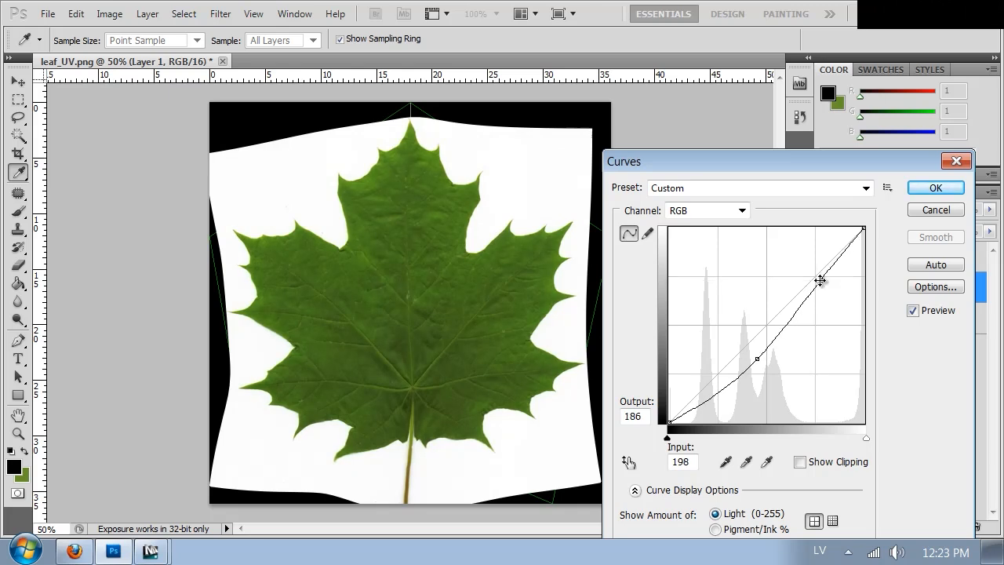
click(935, 189)
key(g)
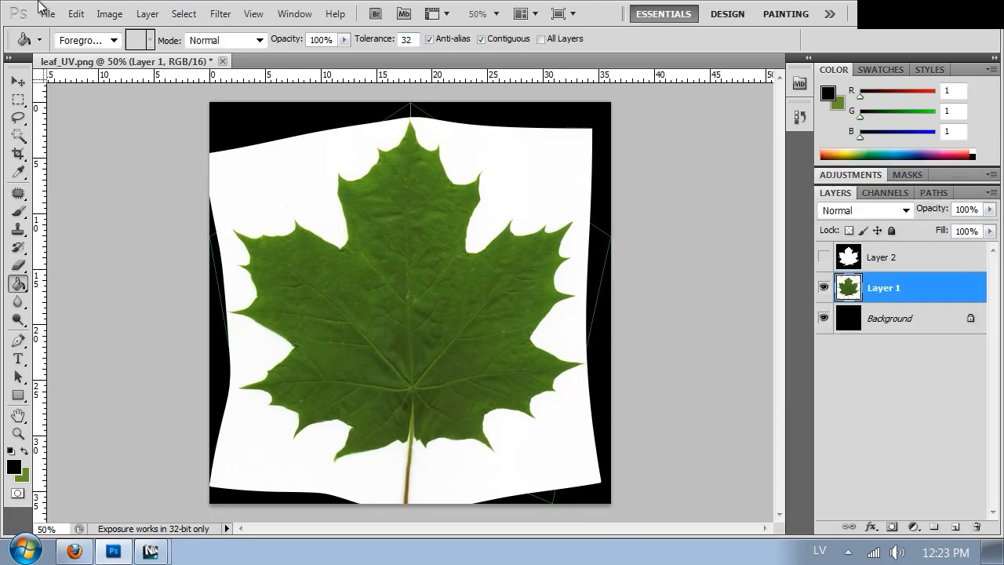
Step: Shift the leaf's hue to -10 with a Hue/Saturation adjustment
click(110, 14)
mouse_move(134, 60)
click(424, 171)
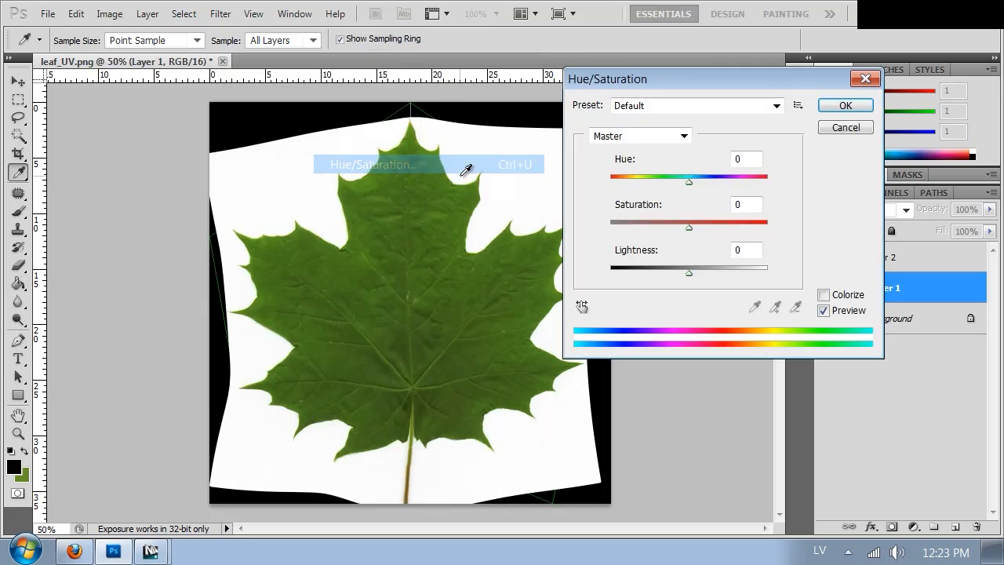
drag(691, 182, 681, 181)
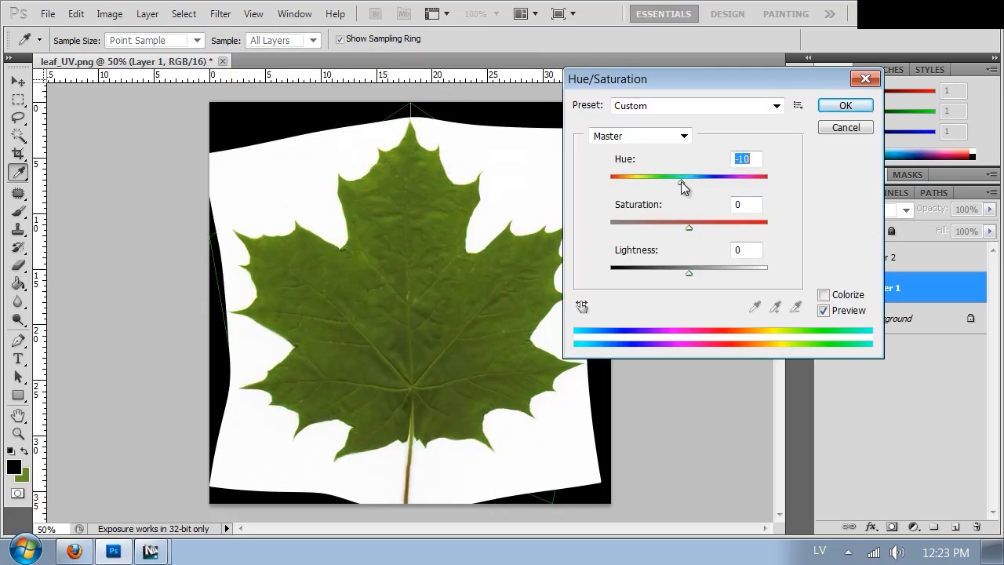
click(836, 107)
Step: Save the leaf texture as a non-interlaced PNG named leaf_diffuse in the Textures folder
click(47, 13)
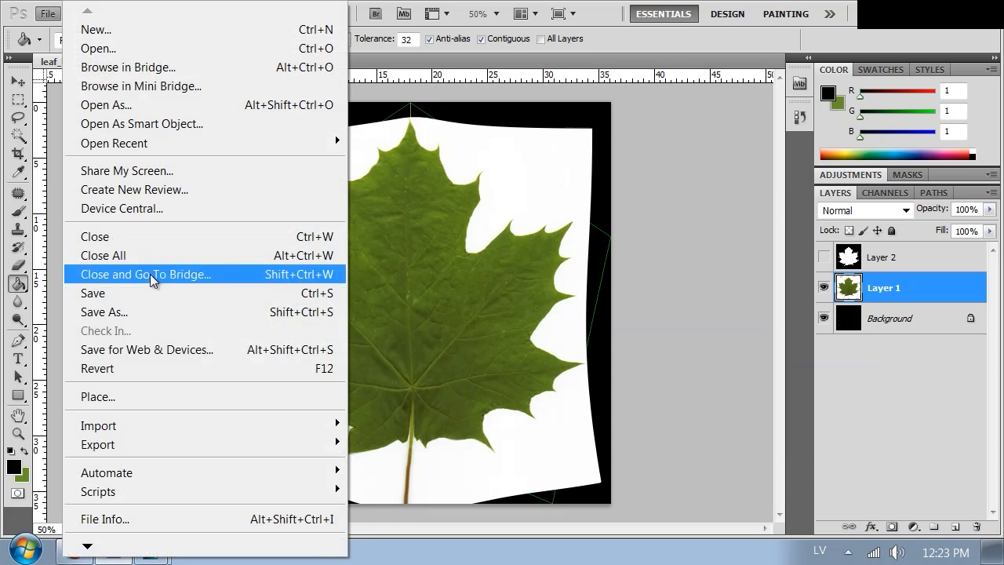
click(157, 310)
click(266, 378)
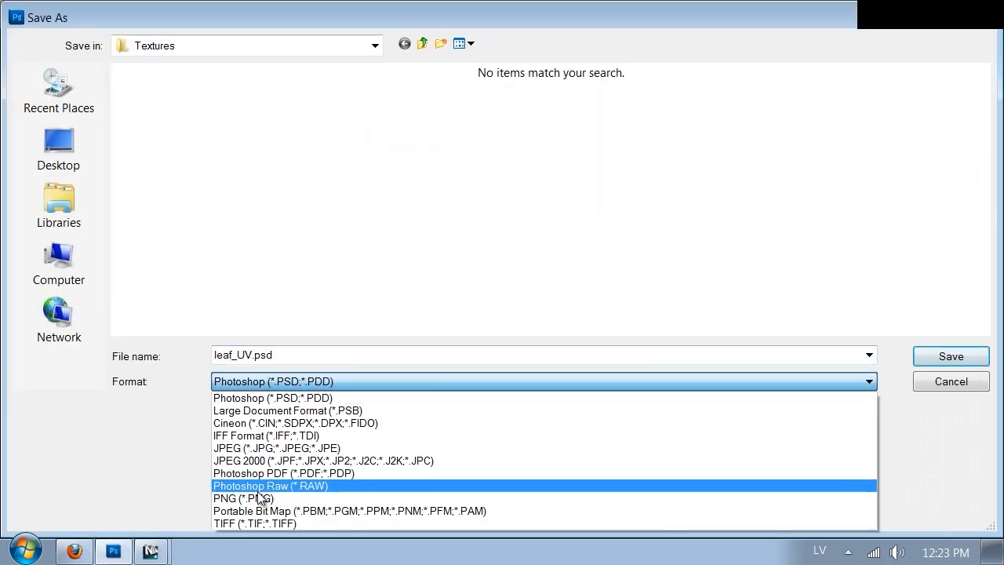
click(259, 434)
text(leaf_diffuse)
key(Return)
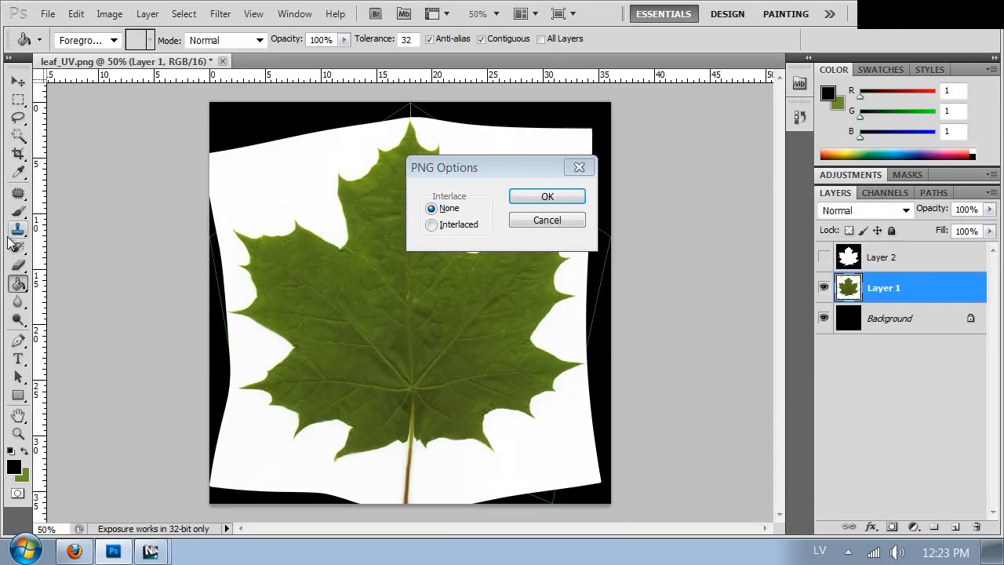
key(Return)
Step: Return to 3ds Max, close the V-Ray frame buffer and reopen the Material Editor
click(151, 552)
click(177, 516)
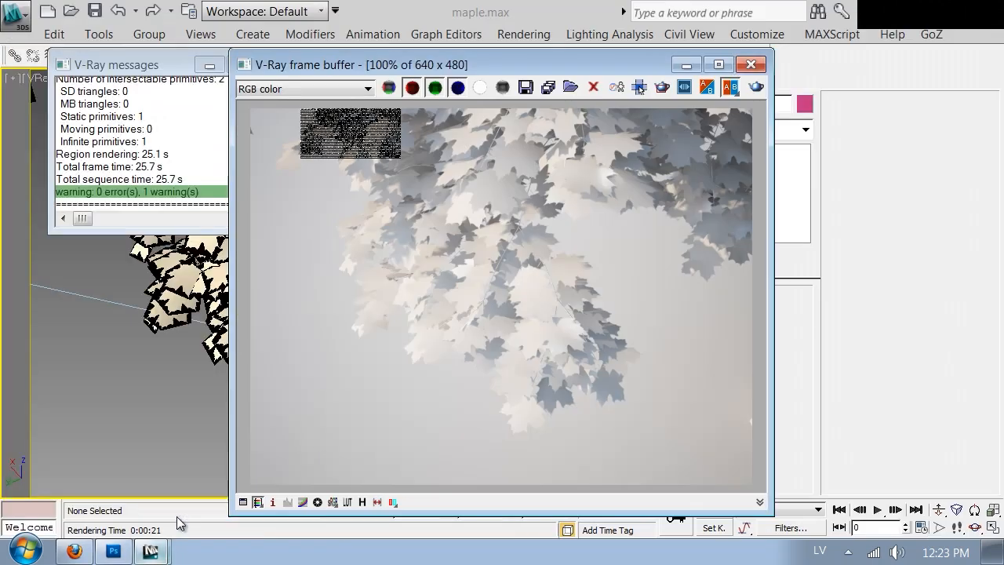
click(751, 64)
key(m)
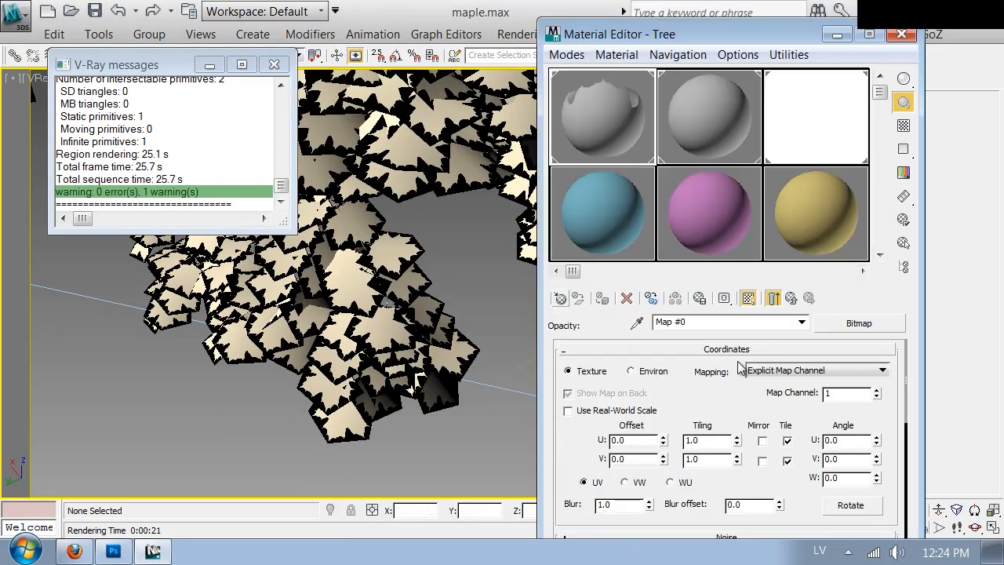
Step: Assign the leaf_diffuse image as a Bitmap in the leaf VRayMtl's Diffuse slot and show it in the viewport
click(790, 298)
scroll(630, 371, down, 5)
drag(605, 354, 611, 552)
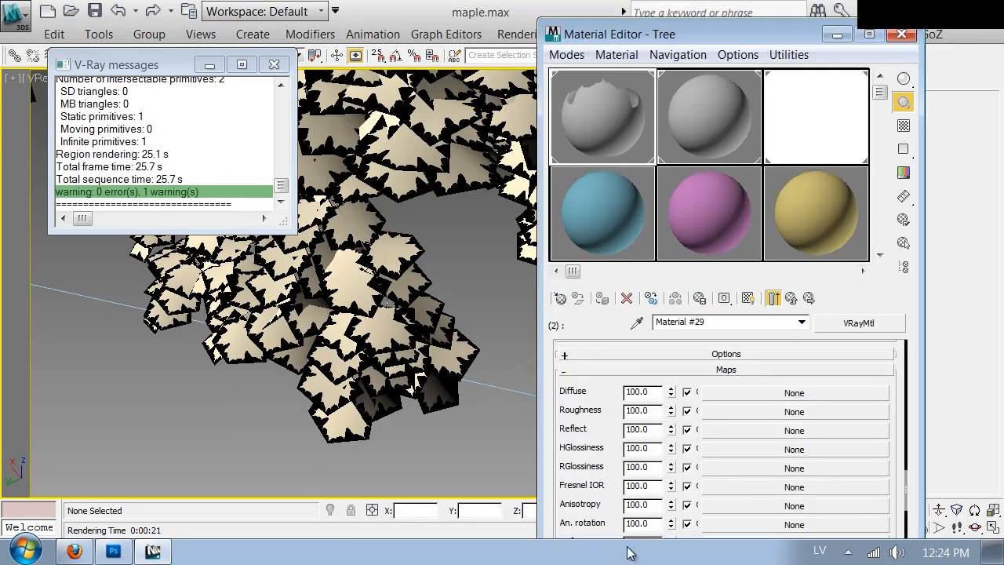
click(729, 393)
double_click(517, 140)
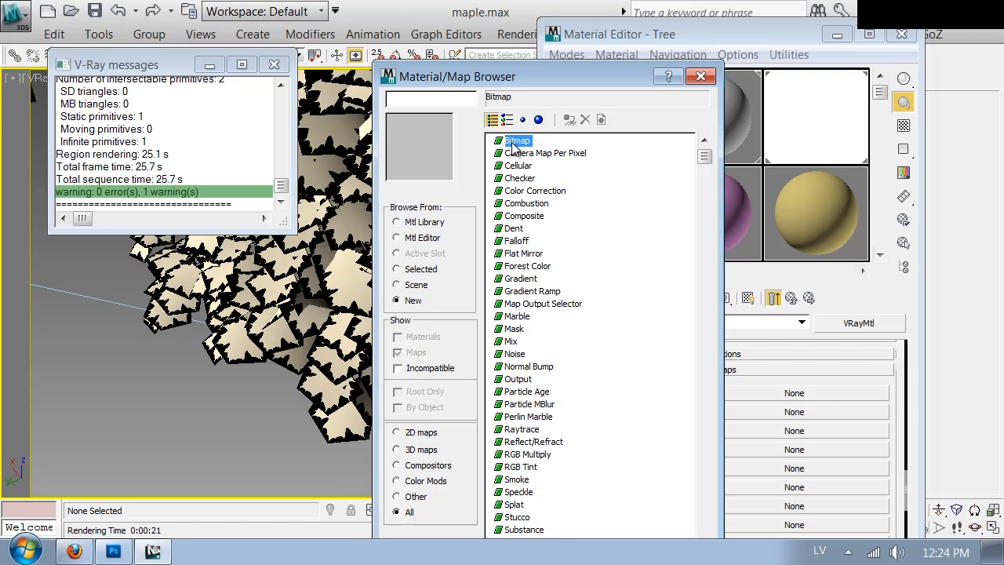
double_click(386, 259)
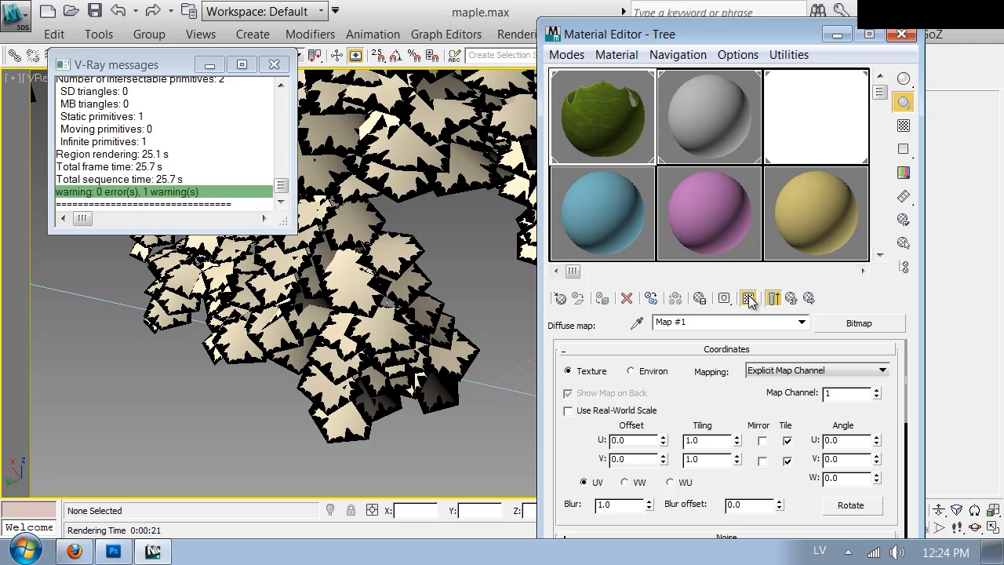
click(750, 299)
Step: Move the Material Editor aside, test-render the textured leaves, inspect their edges at 200%, and stop the render
drag(665, 34, 723, 260)
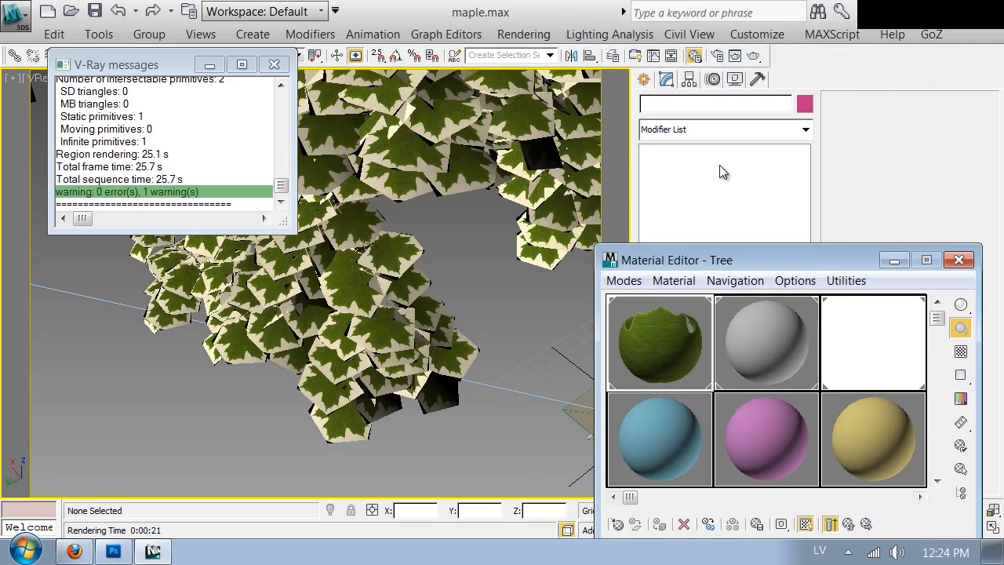
click(751, 57)
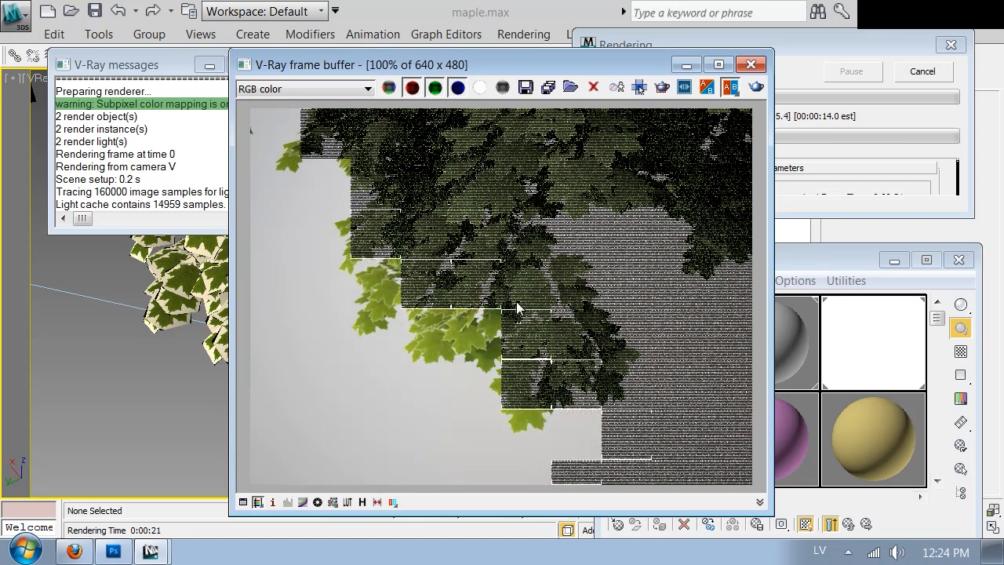
scroll(516, 302, up, 1)
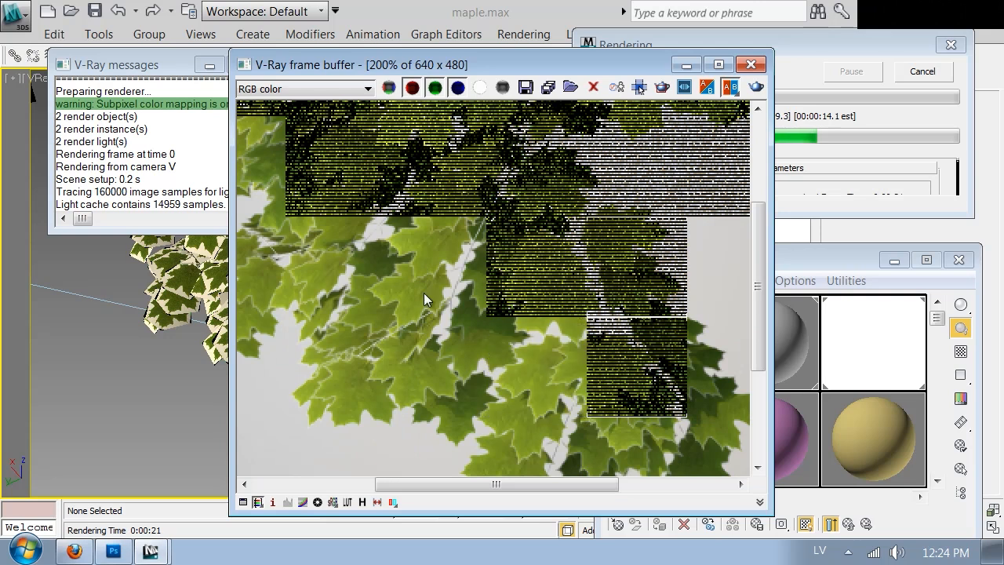
scroll(449, 245, down, 1)
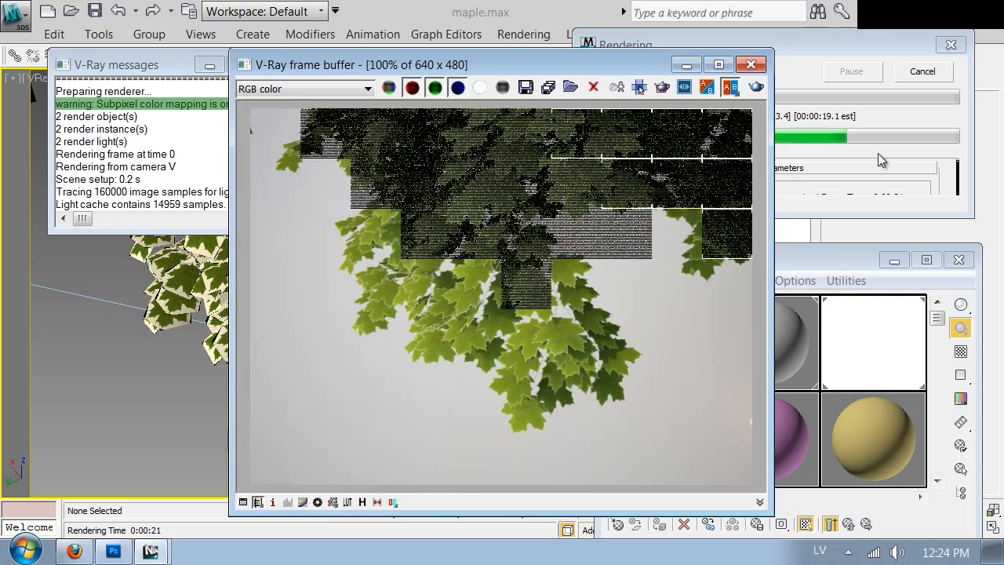
click(923, 75)
Step: Set the Blur of the leaf material's opacity bitmap to 0.5
click(832, 260)
drag(832, 261, 822, 68)
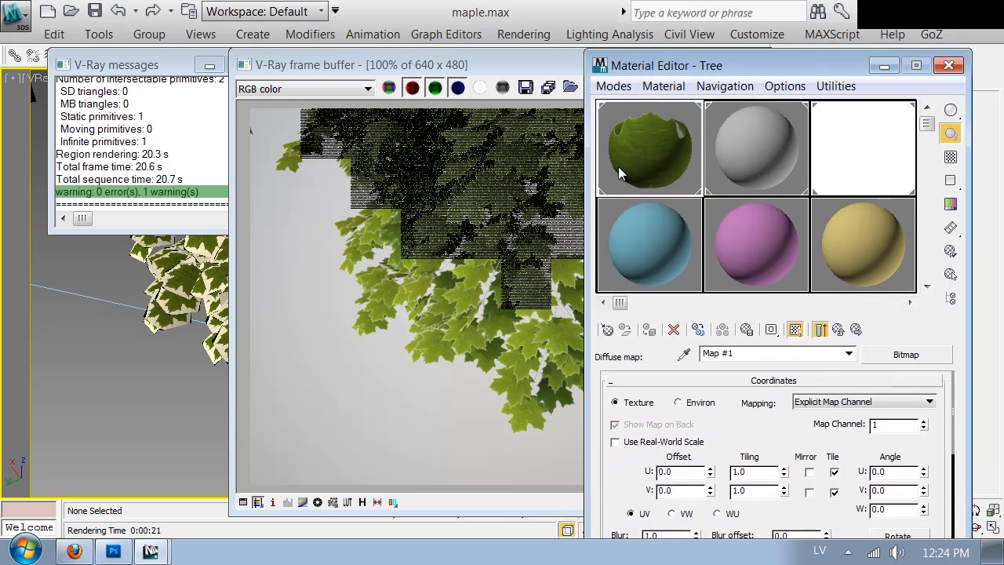
click(838, 330)
scroll(624, 488, down, 5)
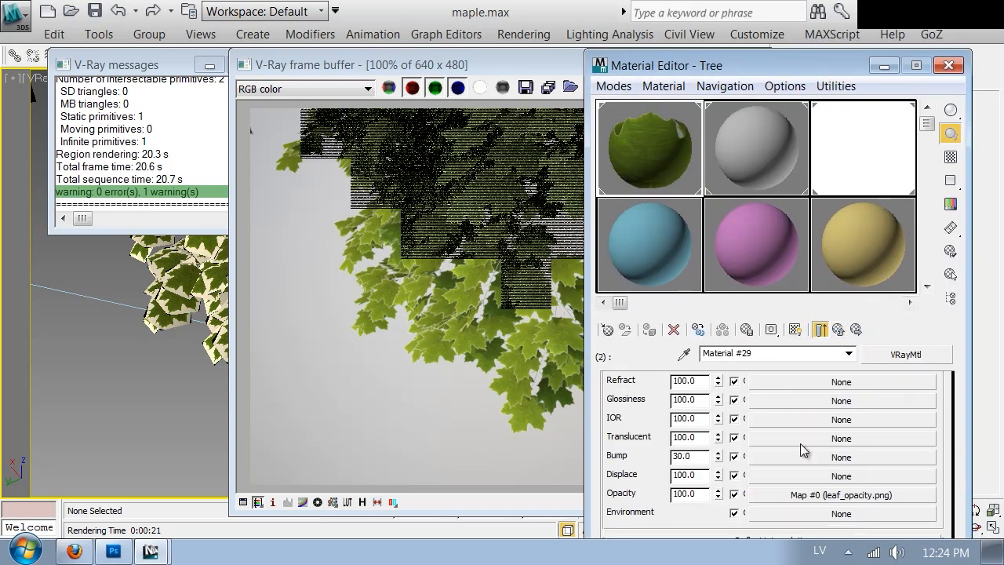
click(803, 494)
drag(632, 490, 649, 366)
drag(669, 419, 583, 411)
text(0.5)
key(Return)
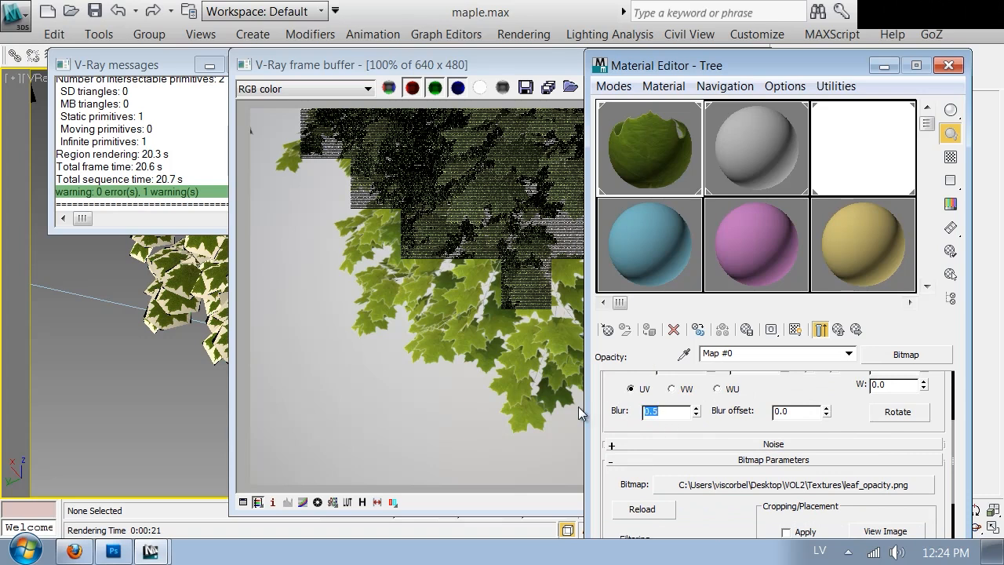
Step: Render the leaf close-up again with the sharper opacity map
click(481, 303)
click(749, 87)
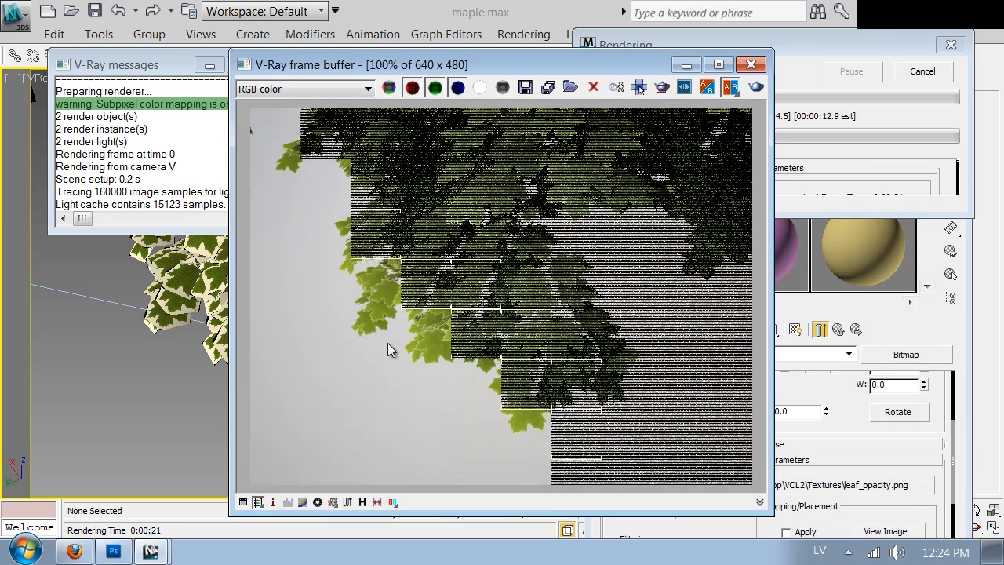
Step: Switch to Photoshop, show Layer 2 and select its white leaf shape with the Magic Wand
click(894, 74)
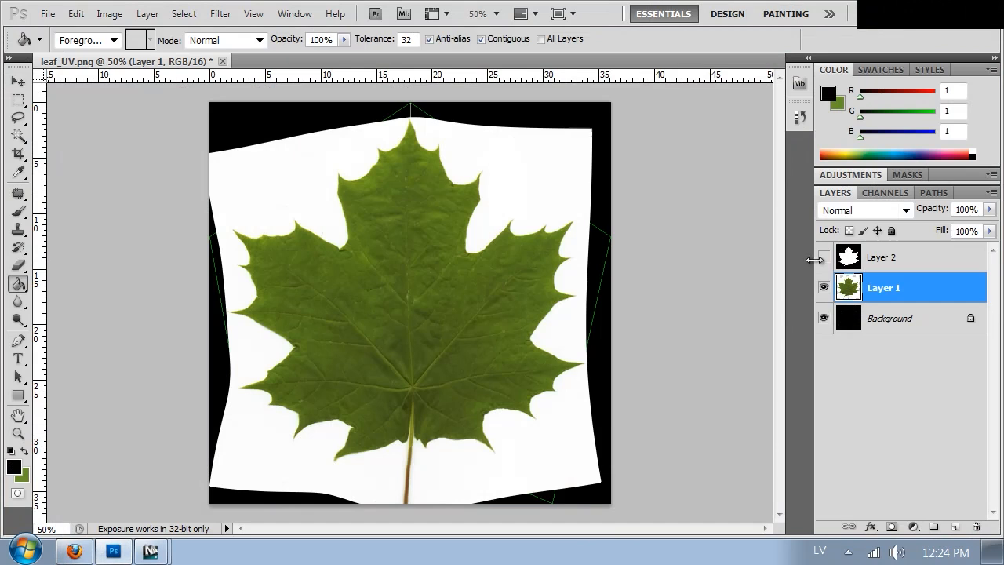
click(824, 258)
click(878, 257)
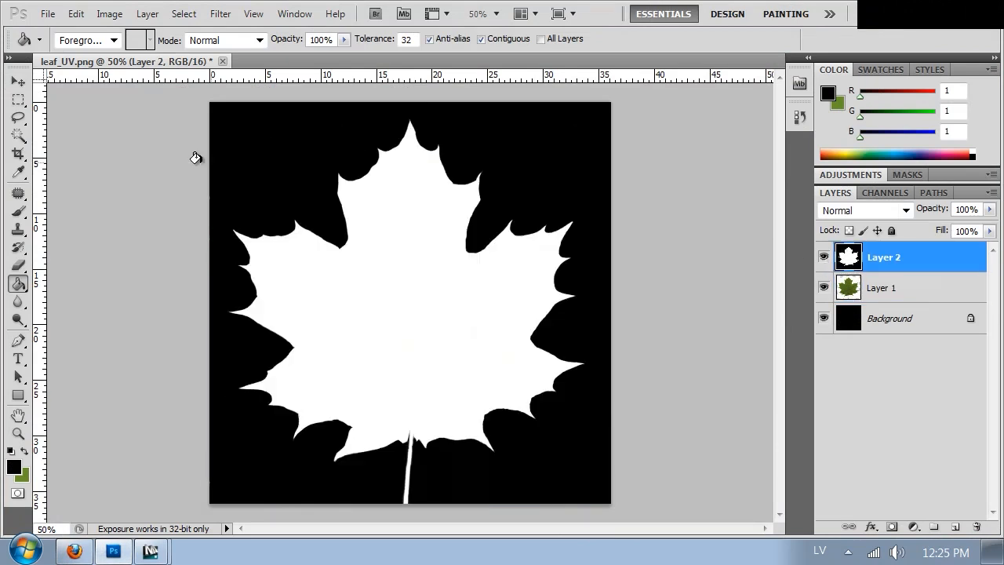
click(18, 135)
click(366, 304)
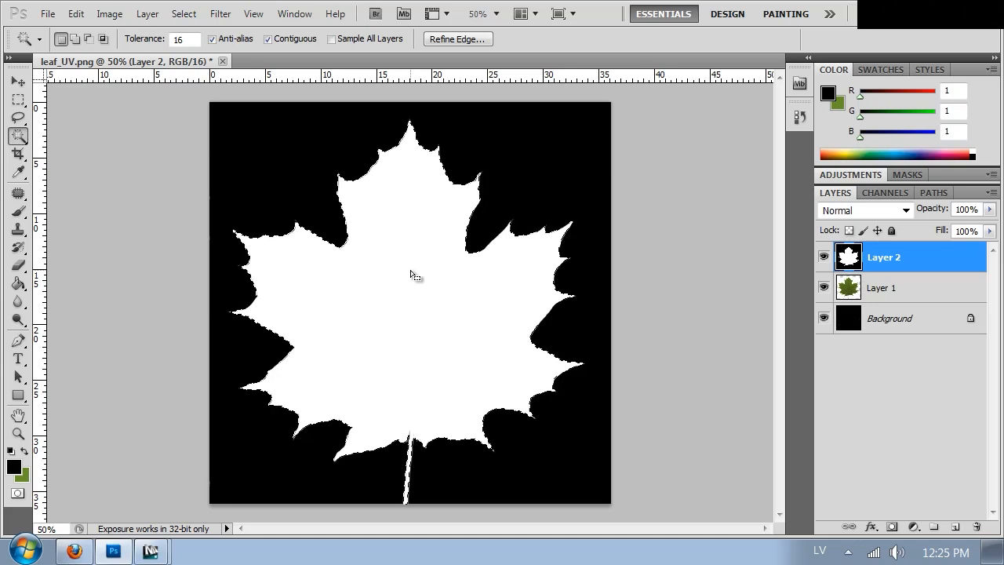
Step: Open Refine Edge for the leaf selection and set its view mode to Black & White
click(221, 16)
mouse_move(192, 19)
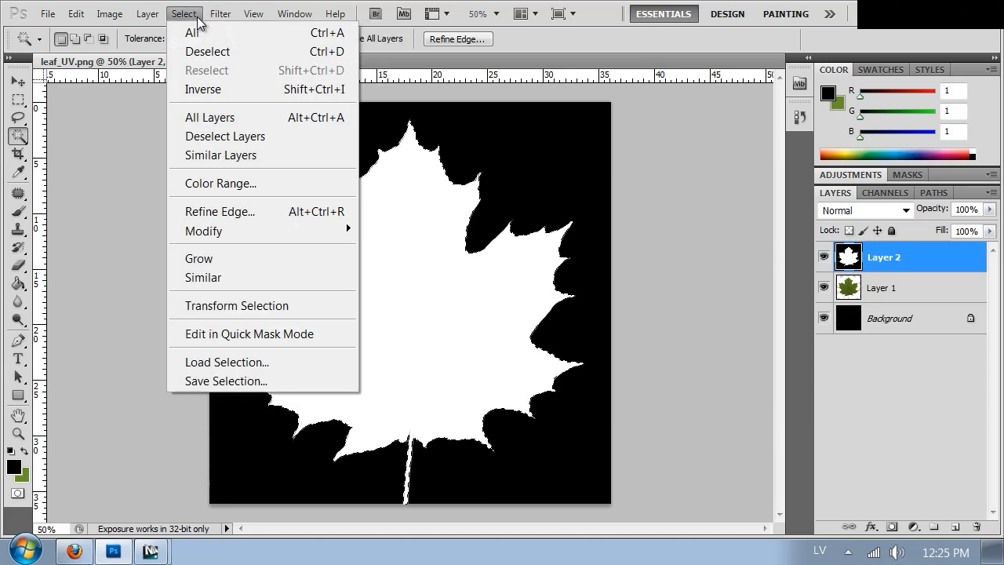
click(246, 214)
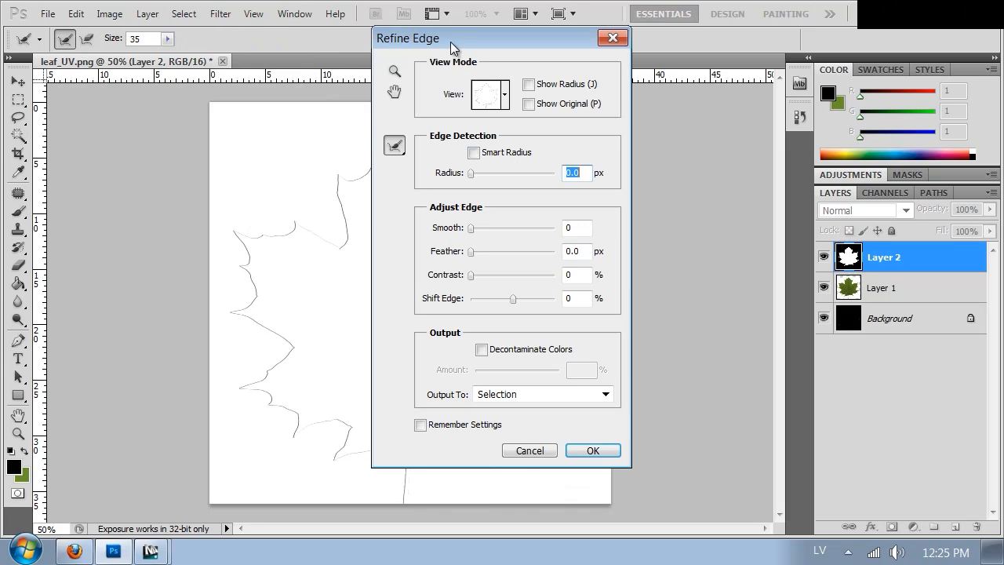
drag(450, 42, 584, 69)
click(641, 124)
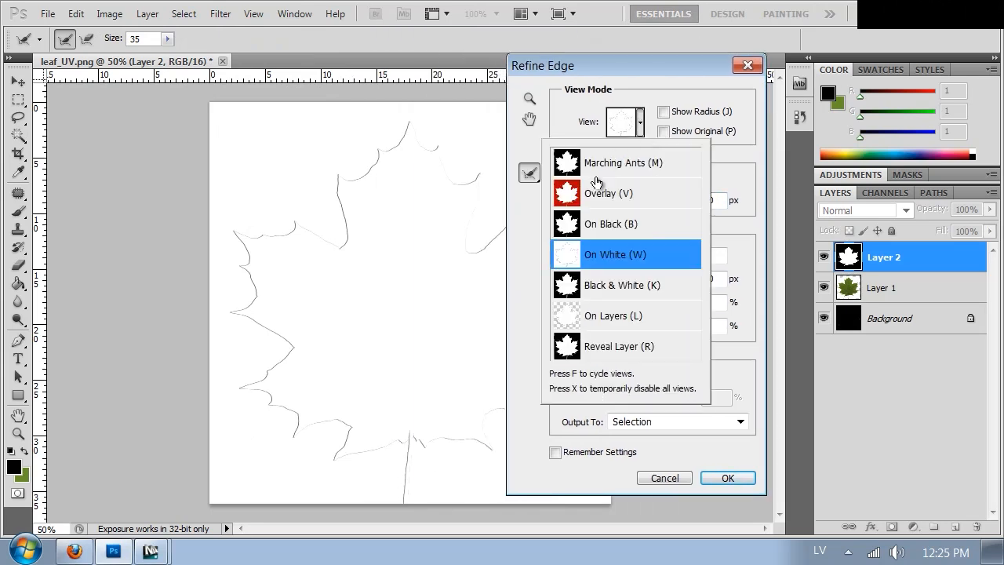
click(608, 295)
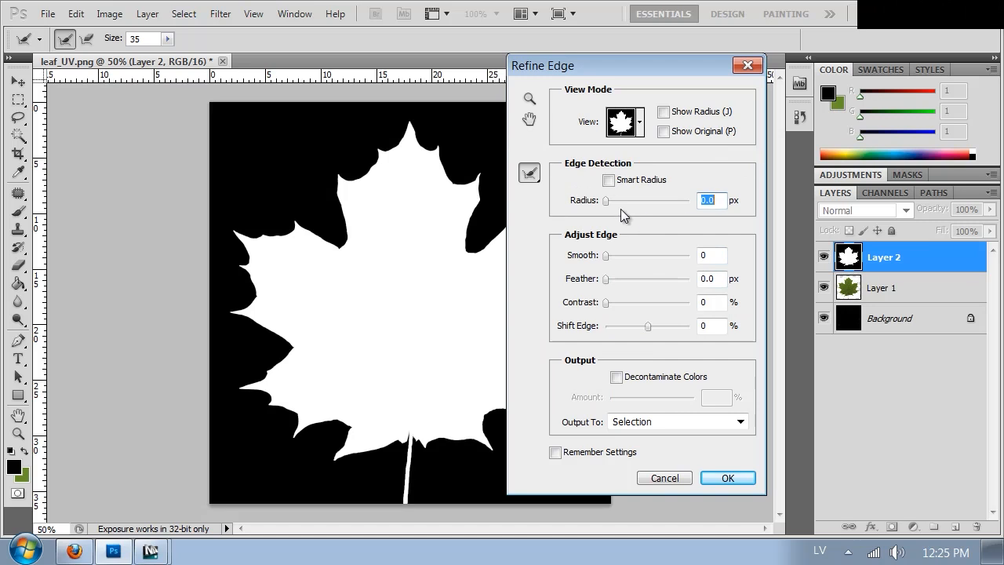
Step: Refine the leaf selection with Smooth 9, Contrast 25% and Shift Edge -72%, and output it as a Layer Mask
mouse_move(607, 255)
mouse_down()
mouse_move(625, 255)
mouse_move(614, 254)
mouse_up()
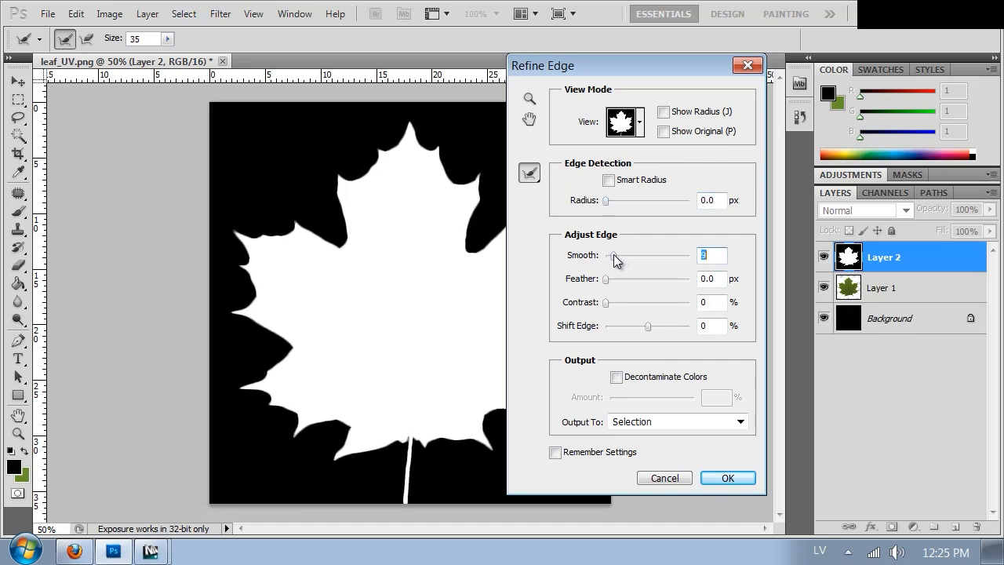
drag(607, 303, 610, 326)
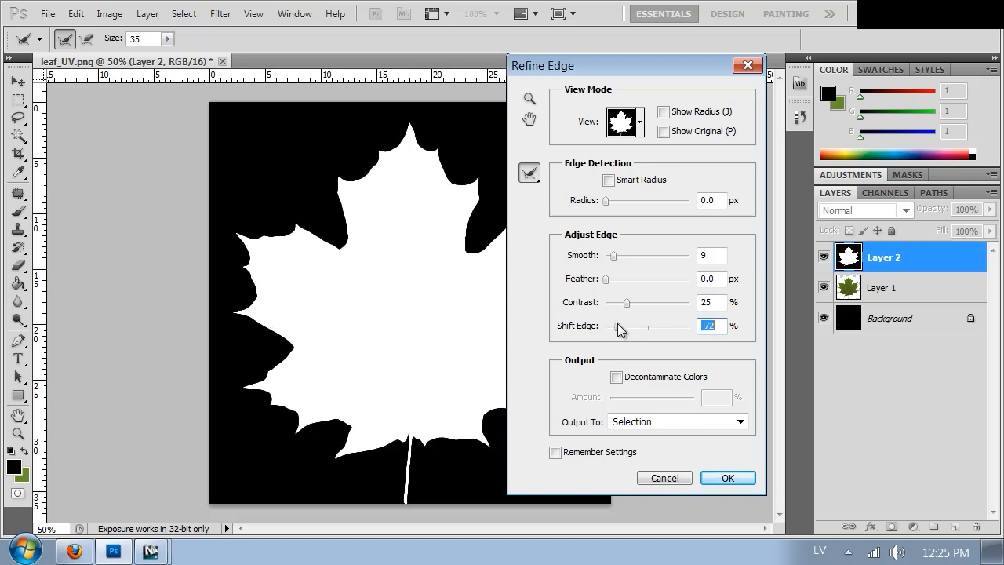
click(684, 423)
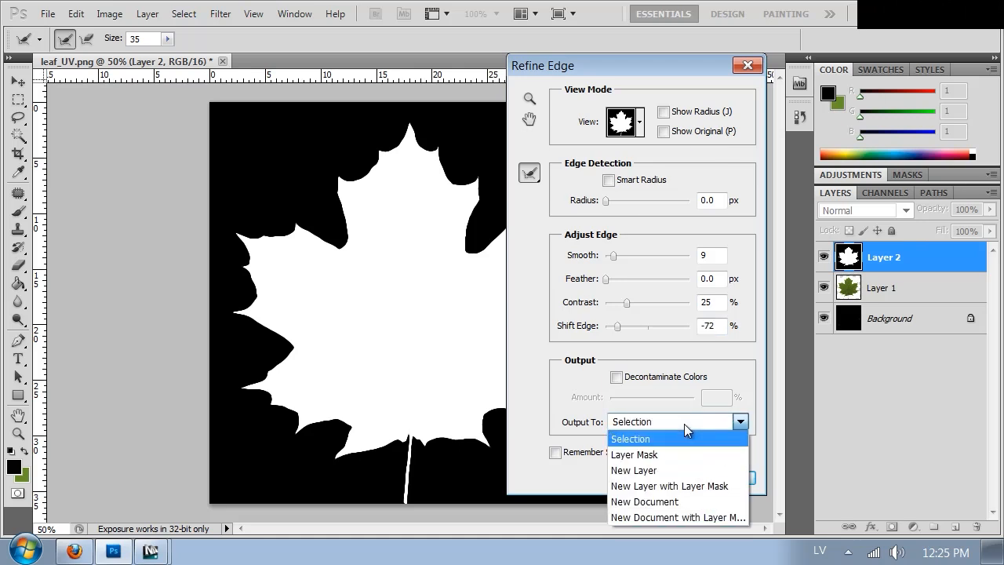
click(635, 455)
click(730, 477)
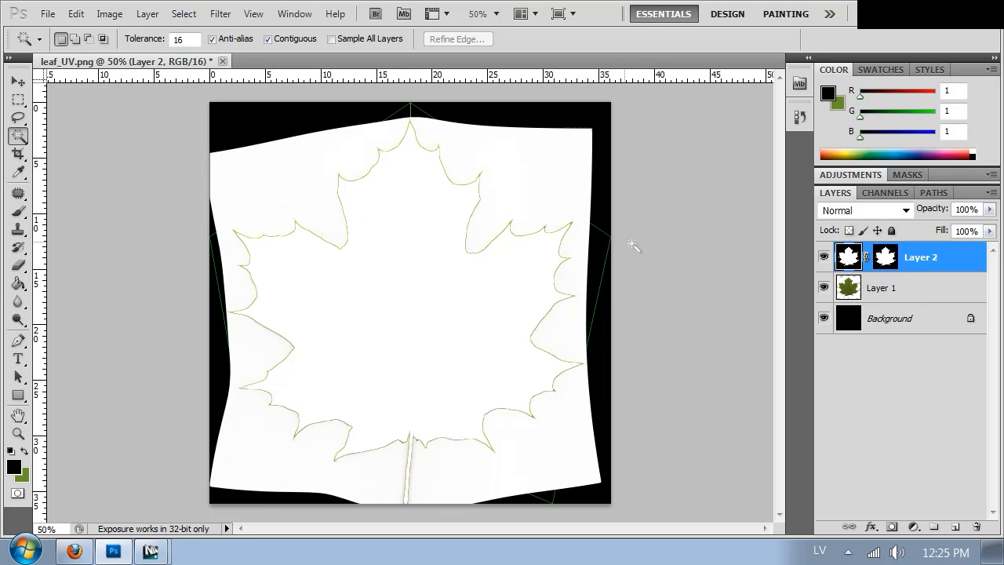
Step: Select Layer 2's mask and hide Layer 1 so the masked white leaf sits over the Background
click(884, 259)
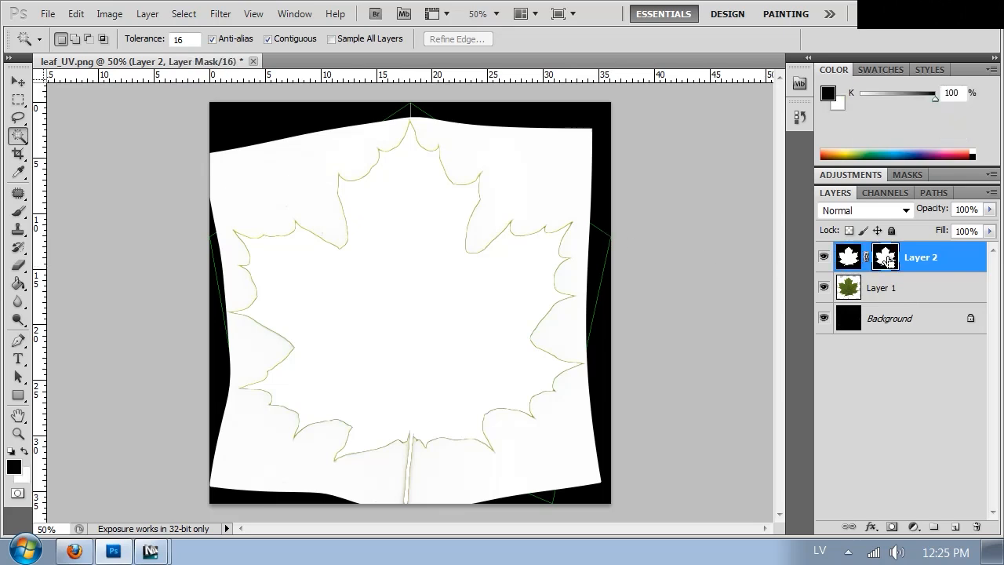
key(ctrl+i)
key(ctrl+i)
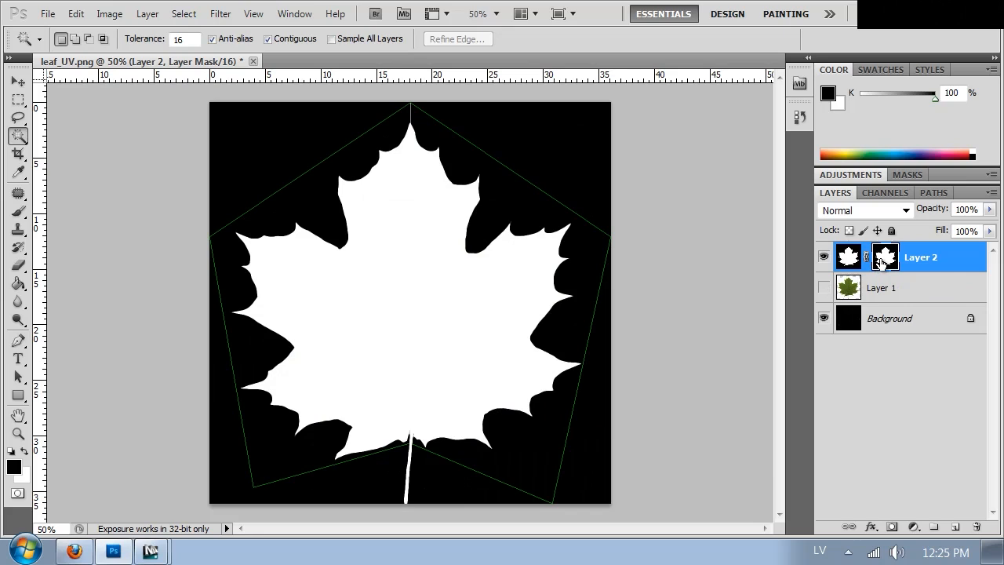
Step: Darken the Background layer's UV lines to black by lowering the Lightness in Hue/Saturation
click(824, 318)
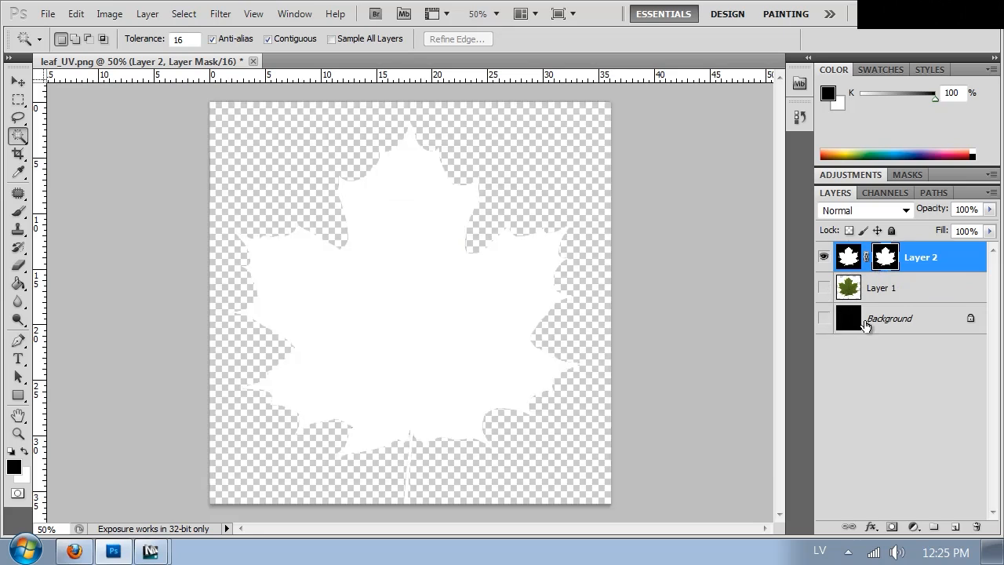
click(866, 325)
click(824, 318)
key(ctrl+u)
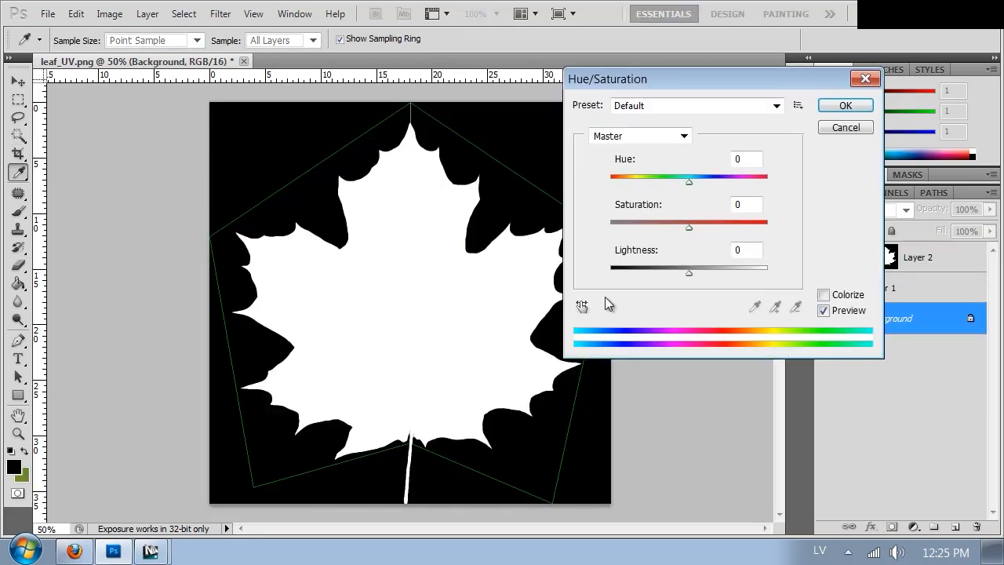
drag(642, 274, 602, 267)
click(857, 110)
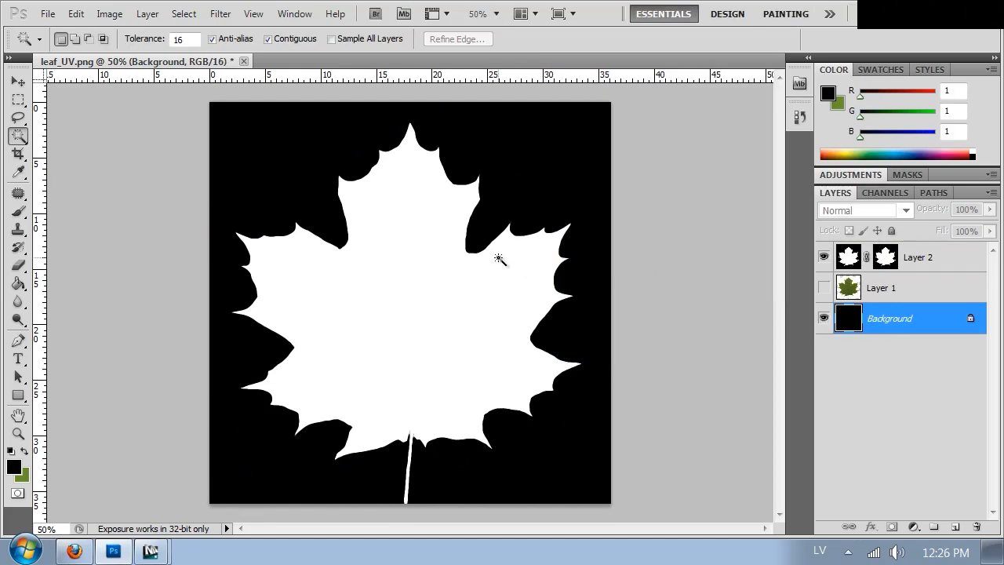
Step: Save the refined leaf mask as a PNG in the Textures folder, replacing leaf_opacity.png
key(ctrl+shift+s)
click(305, 385)
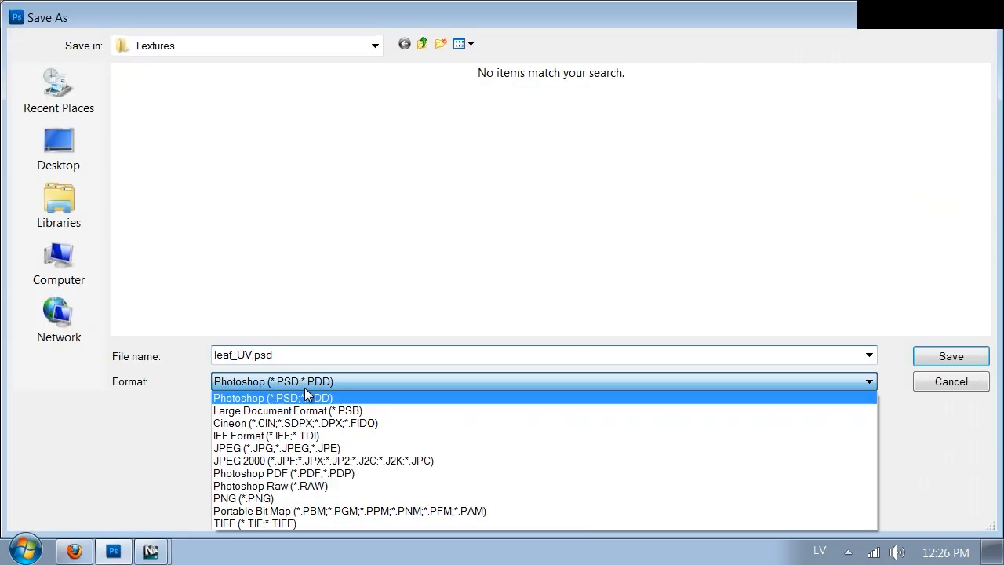
click(262, 492)
double_click(380, 279)
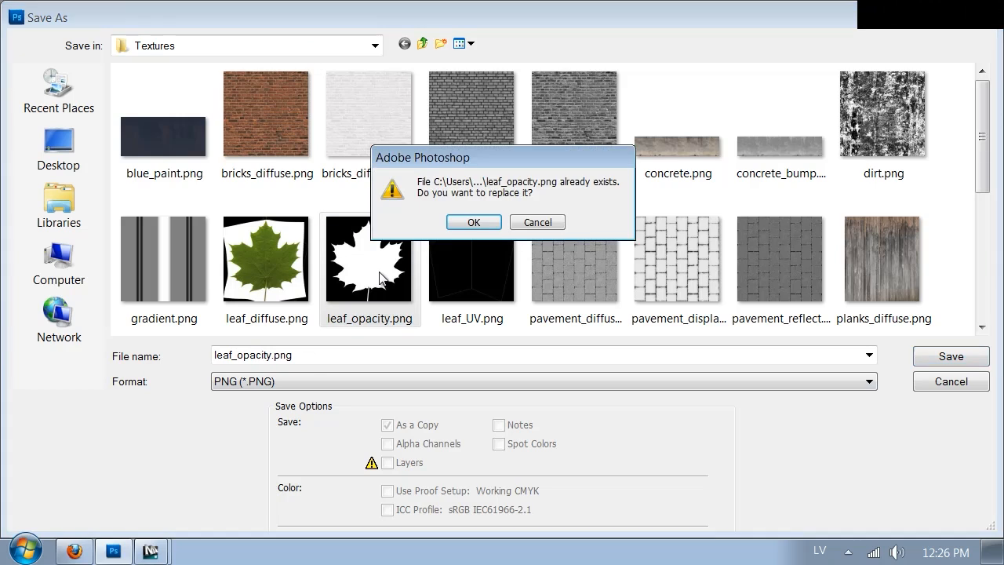
click(492, 223)
click(531, 194)
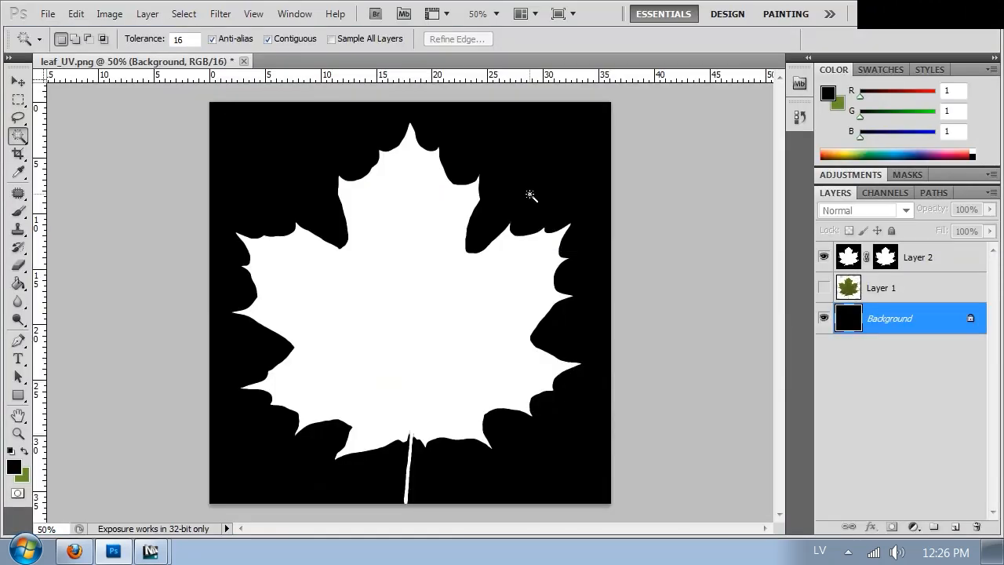
Step: Switch to 3ds Max, close the frame buffer and reload the leaf_opacity bitmap in the Material Editor
mouse_move(151, 552)
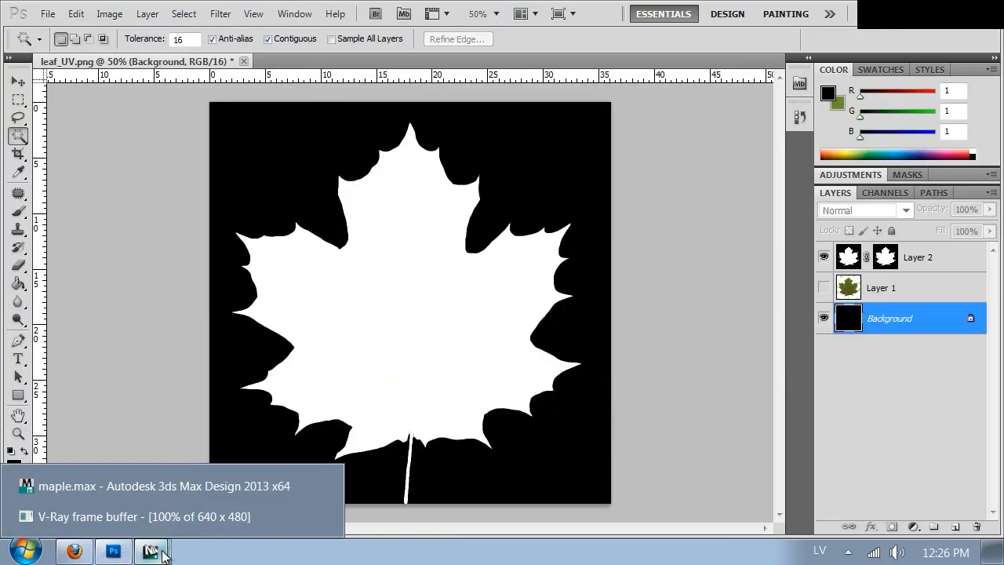
click(176, 502)
click(752, 65)
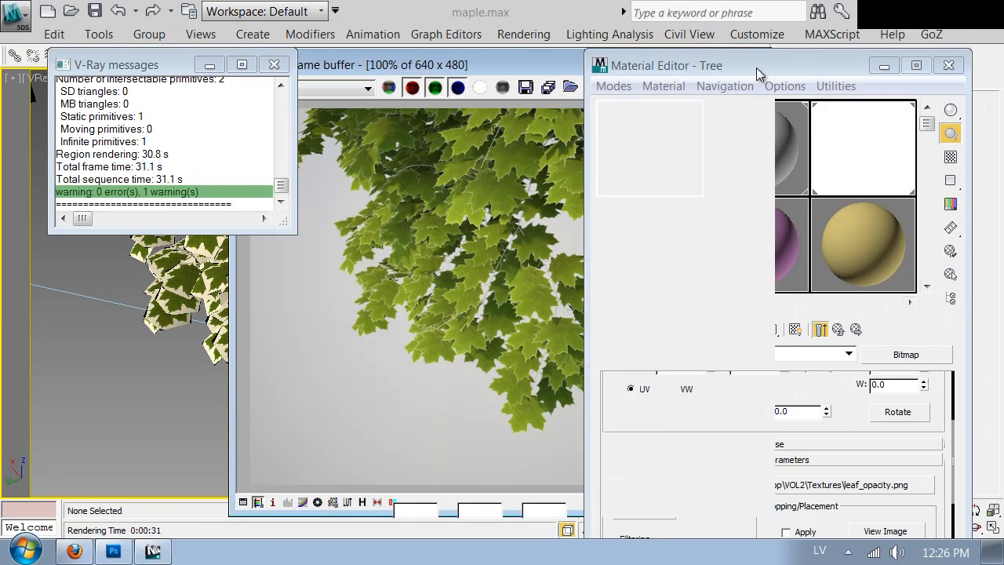
click(816, 328)
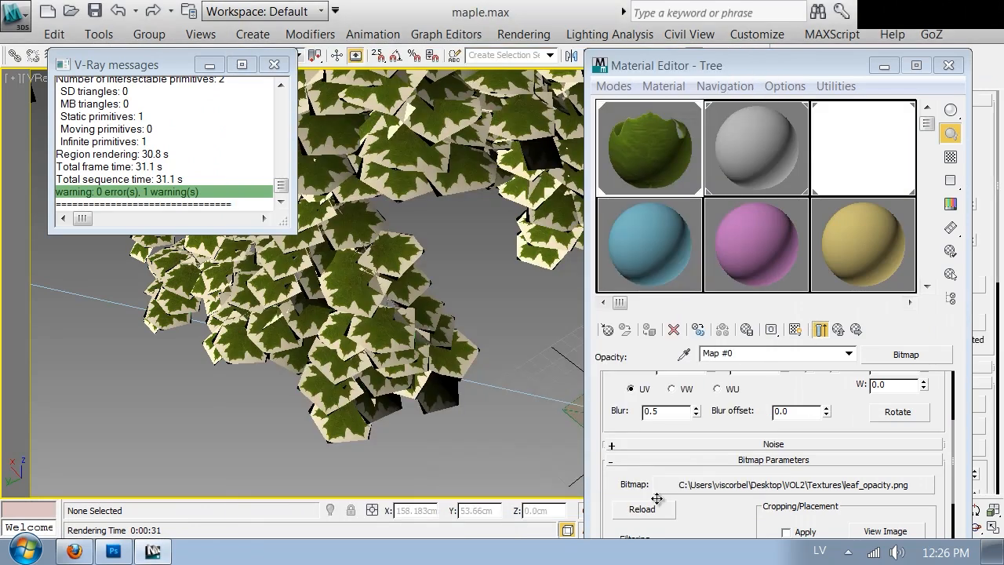
click(643, 509)
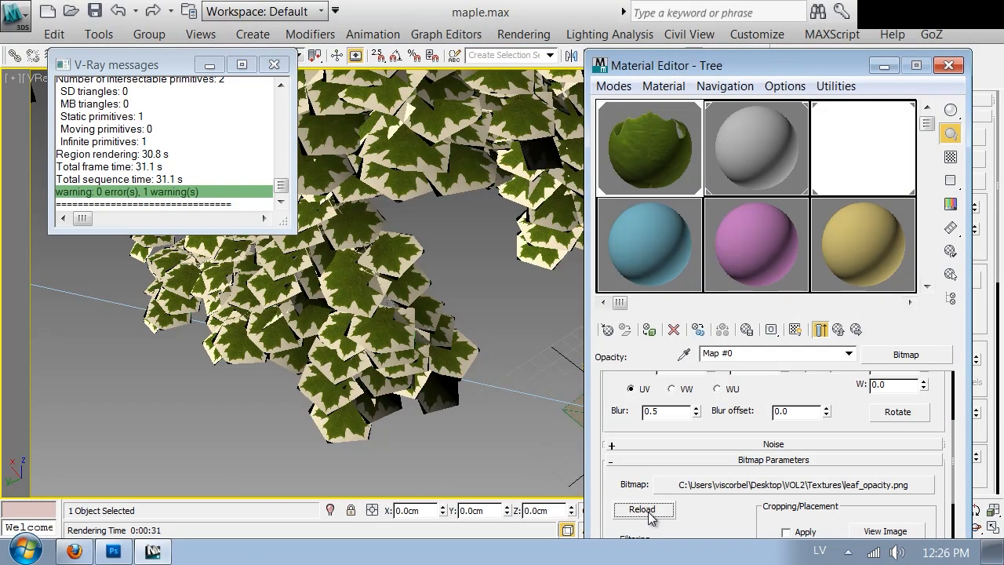
click(645, 510)
click(648, 136)
Step: Move the Material Editor aside, test-render the leaves with the reloaded opacity map, and stop the render
drag(676, 60, 642, 34)
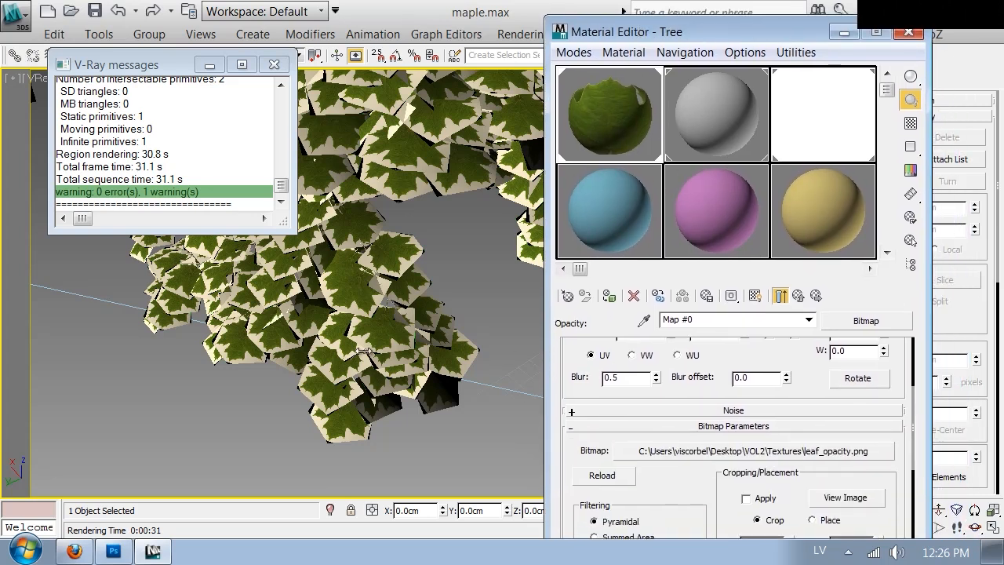
click(114, 552)
click(114, 552)
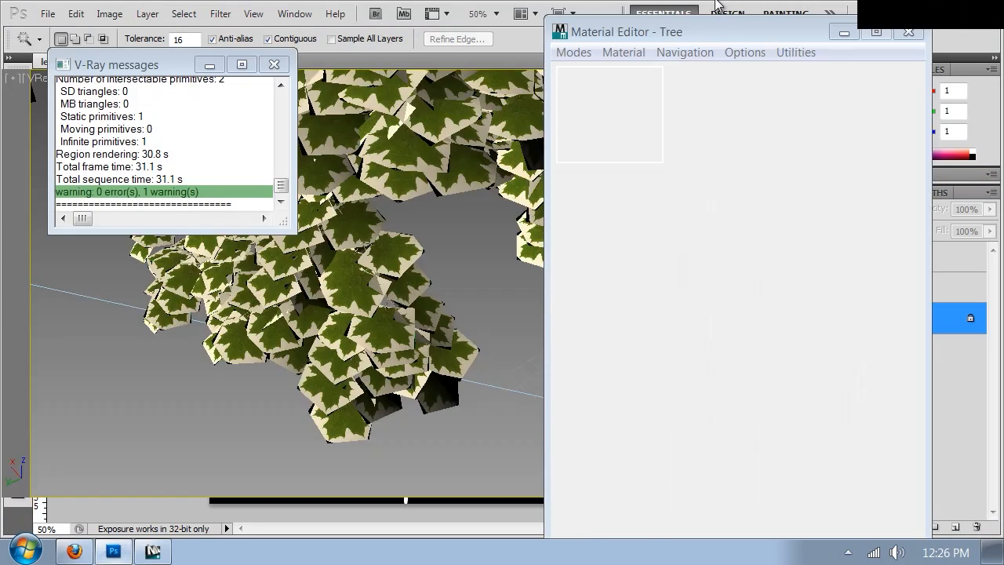
drag(704, 29, 690, 117)
click(752, 56)
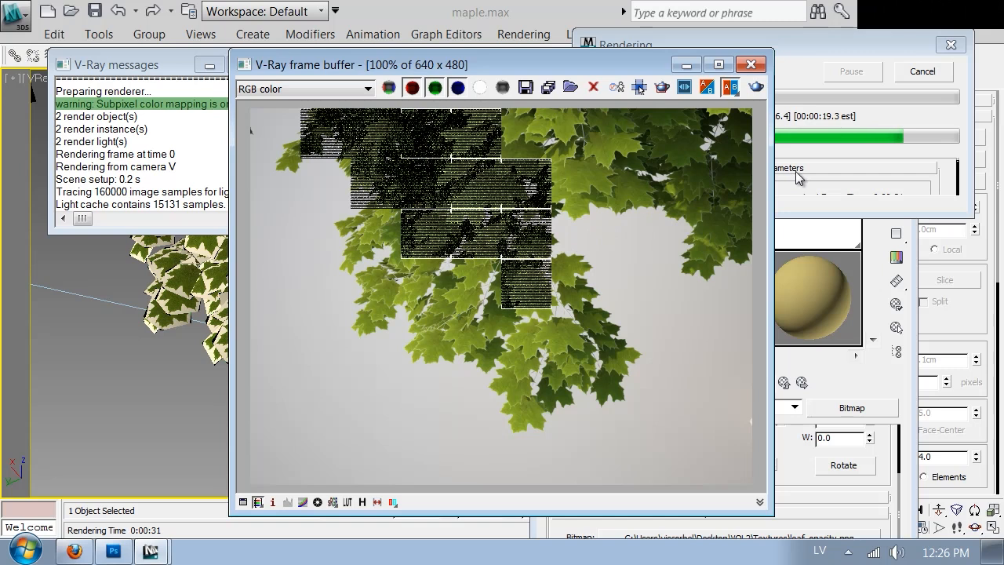
click(922, 71)
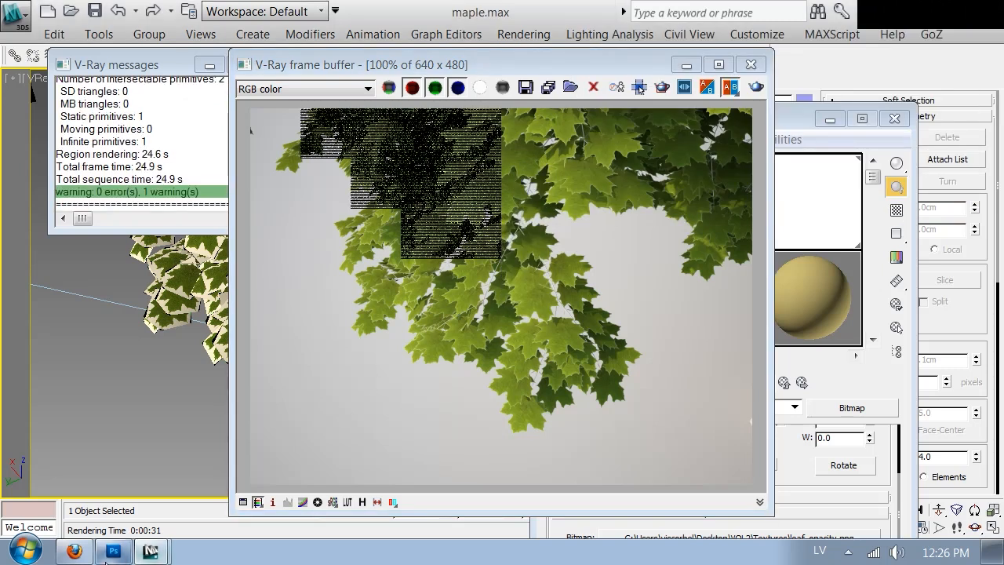
Step: In Photoshop, hide Layer 2, show Layer 1 and desaturate the leaf with Saturation -100
click(114, 551)
drag(824, 257, 819, 282)
click(823, 287)
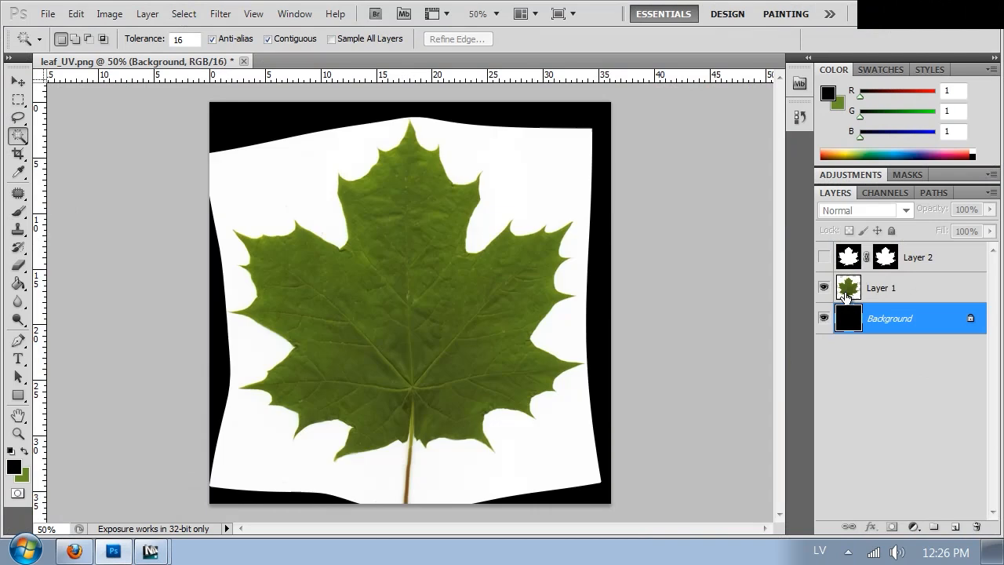
click(844, 288)
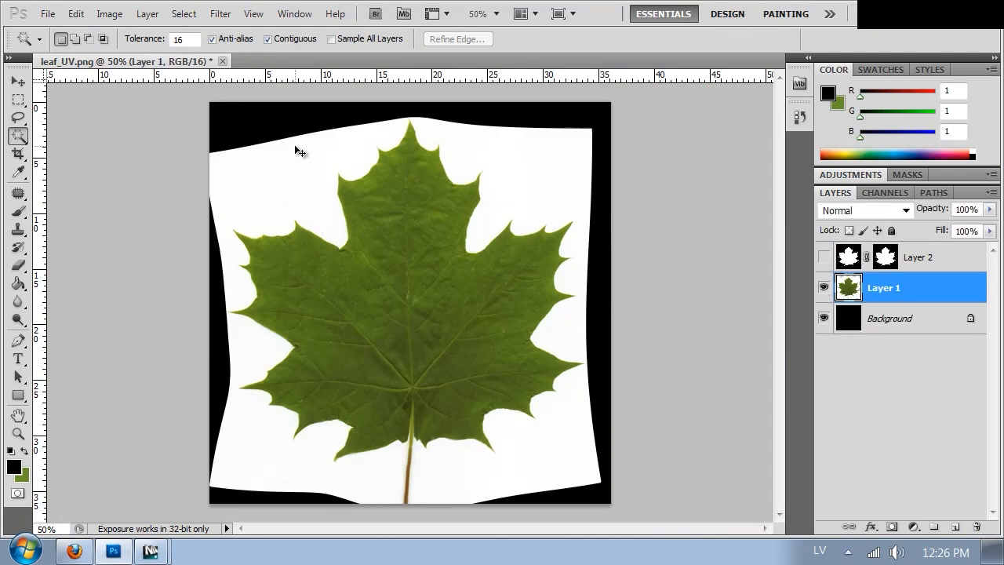
key(ctrl+u)
drag(652, 228, 571, 229)
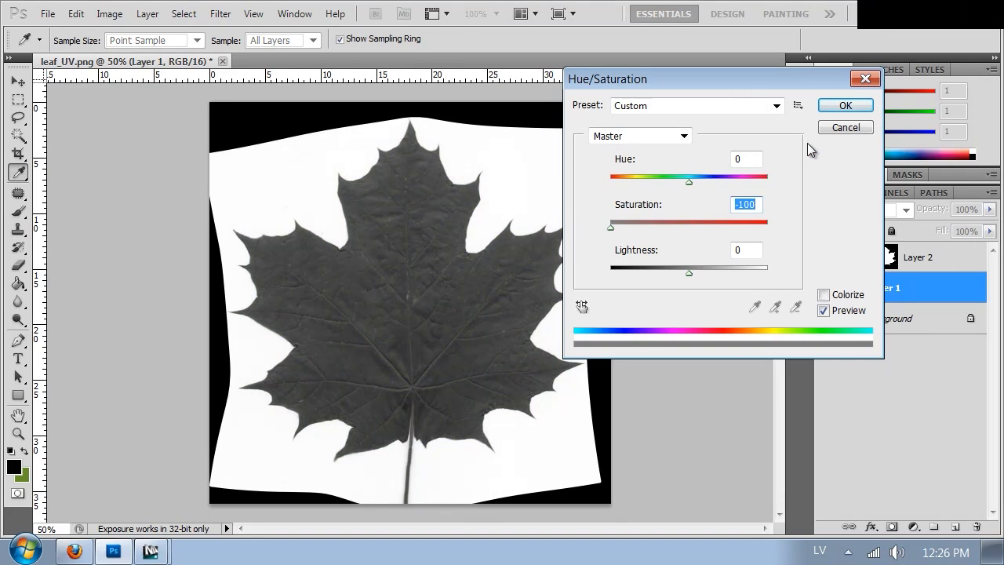
click(845, 105)
key(w)
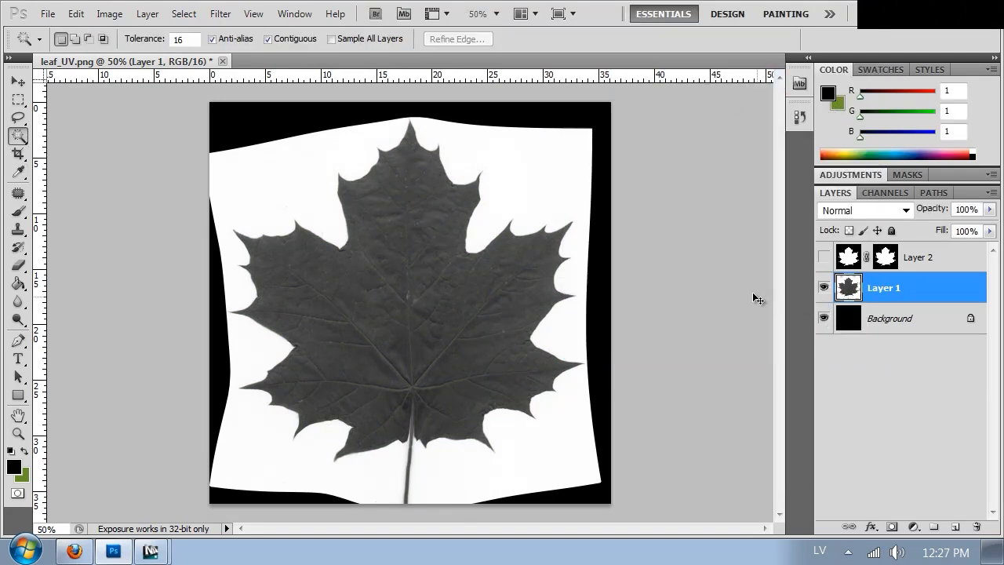
Step: Brighten the grayscale leaf on Layer 1 with a two-point Curves adjustment
click(109, 14)
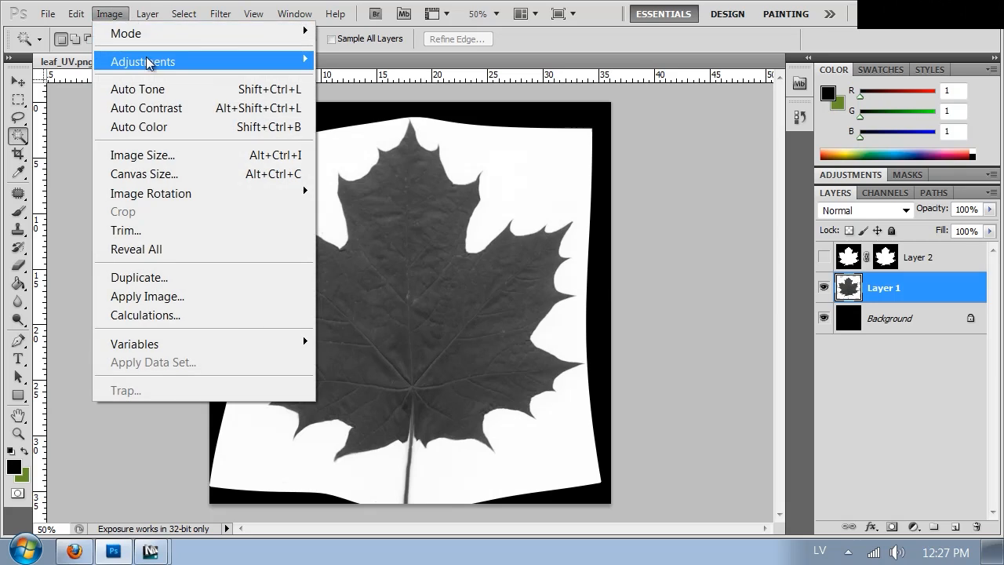
mouse_move(225, 60)
click(427, 97)
drag(742, 329, 738, 322)
drag(806, 258, 806, 243)
click(933, 190)
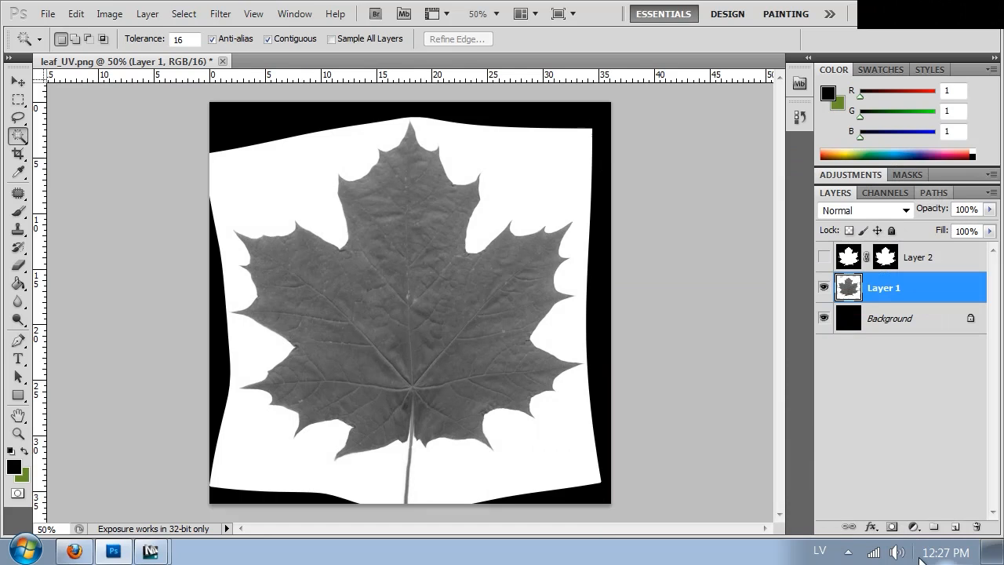
Step: Add a new empty layer directly above the grayscale leaf layer
click(954, 527)
key(ctrl+plus)
key(ctrl+plus)
key(ctrl+plus)
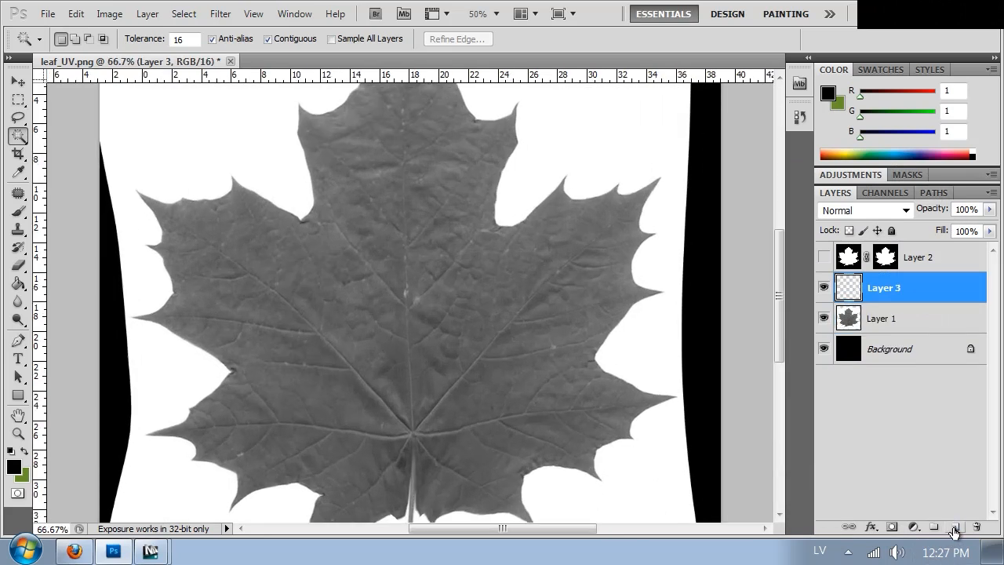
drag(366, 382, 383, 143)
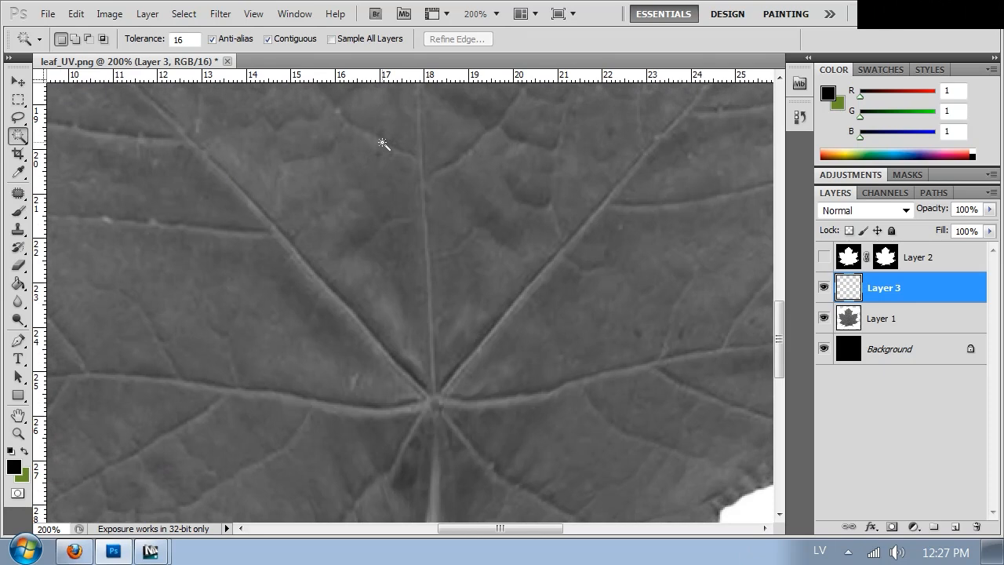
Step: Set up the Brush tool with a white (255, 255, 255) foreground colour and a 5 px brush size
key(ctrl+minus)
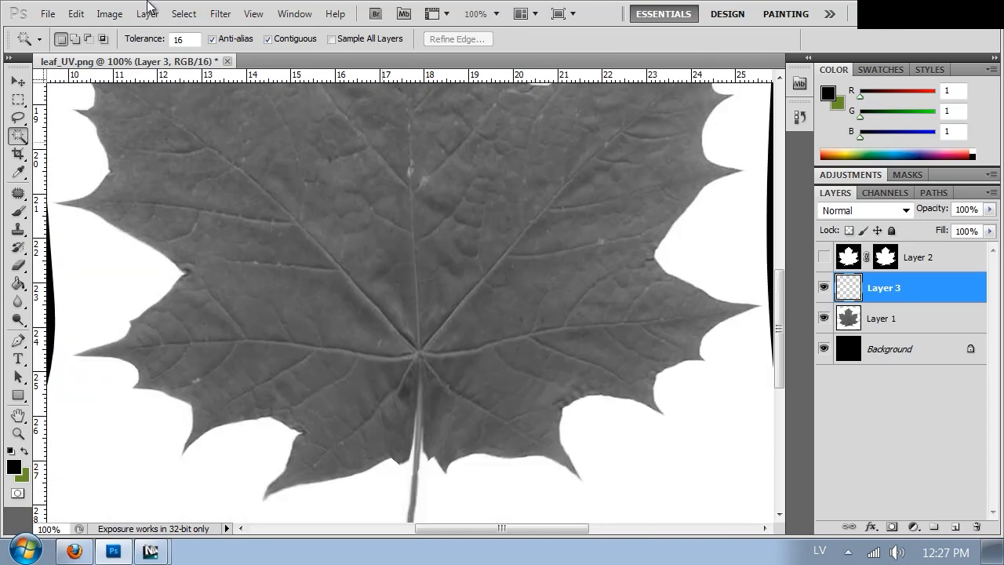
click(19, 212)
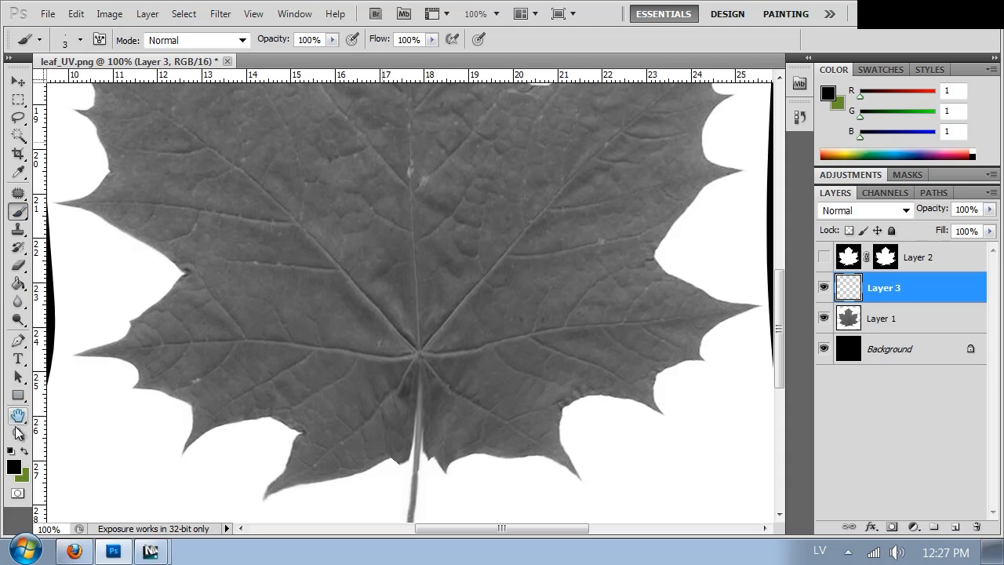
click(15, 468)
drag(515, 286, 483, 263)
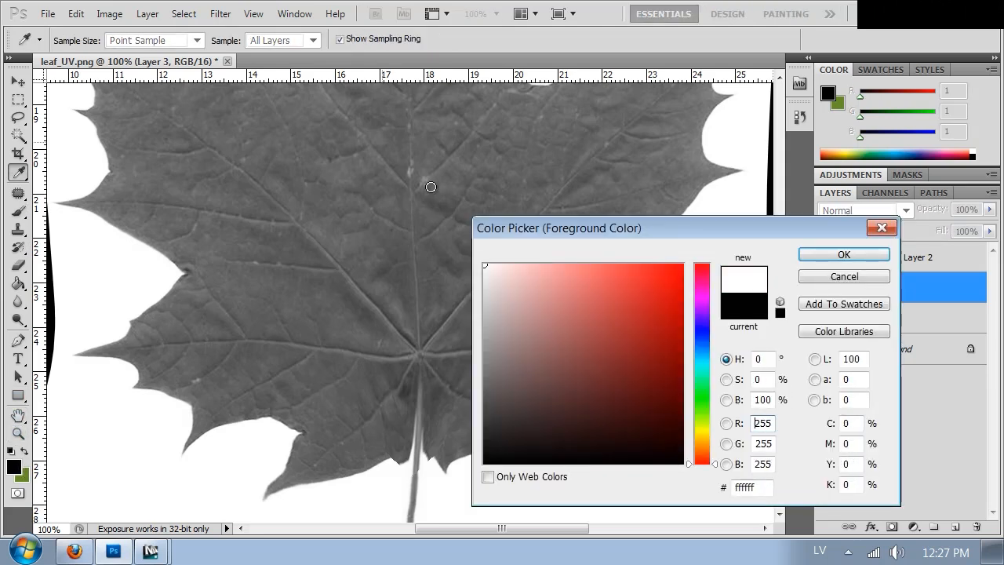
click(844, 254)
right_click(493, 316)
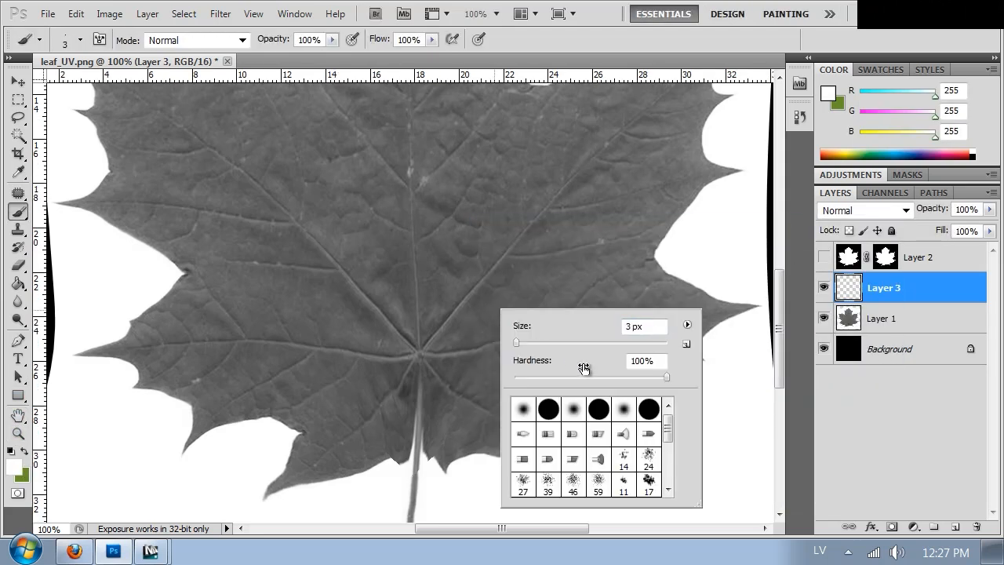
click(421, 356)
drag(422, 355, 422, 298)
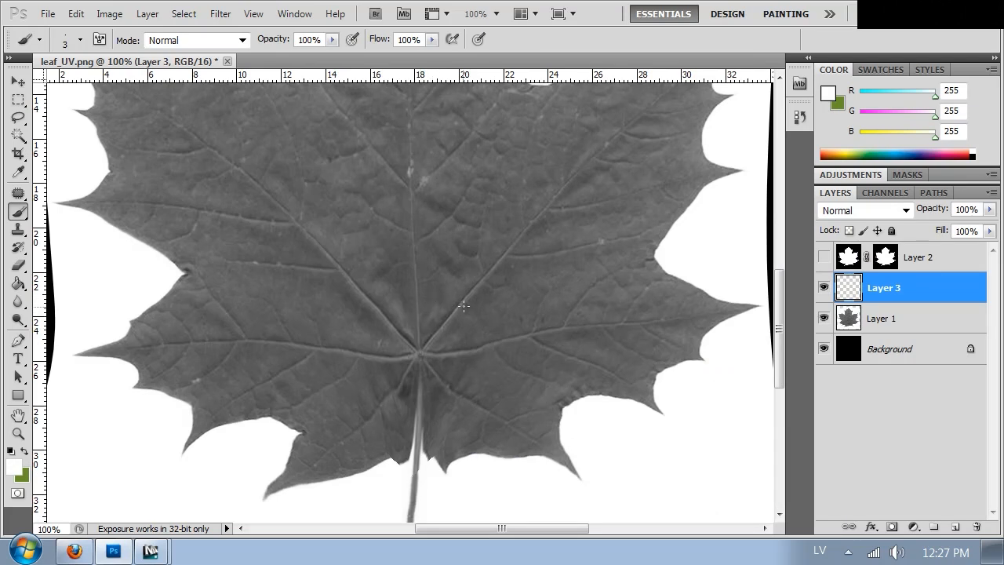
right_click(468, 305)
text(5)
Step: Paint a short white stroke at the stem base and the lower-right lateral vein with its side branches on Layer 3
click(422, 352)
drag(422, 352, 420, 396)
mouse_move(423, 354)
mouse_down()
mouse_move(621, 321)
mouse_move(642, 286)
mouse_up()
drag(565, 324, 600, 281)
drag(531, 331, 541, 300)
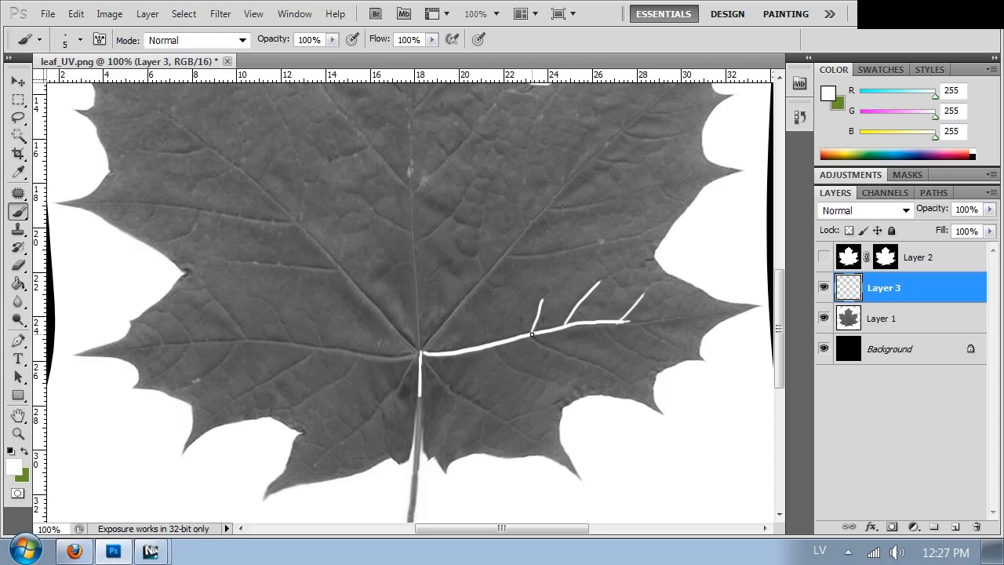
drag(545, 346, 632, 381)
drag(605, 328, 652, 358)
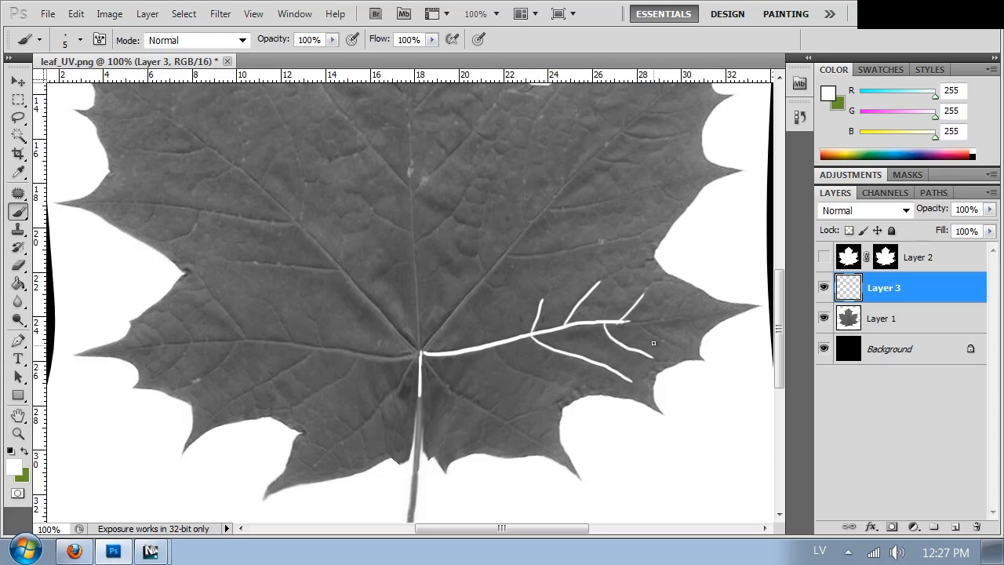
drag(626, 322, 710, 316)
drag(645, 325, 675, 346)
drag(533, 377, 552, 383)
Step: Trace the veins of the leaf's two lowest lobes in white, each with a few short side branches
drag(458, 389, 539, 444)
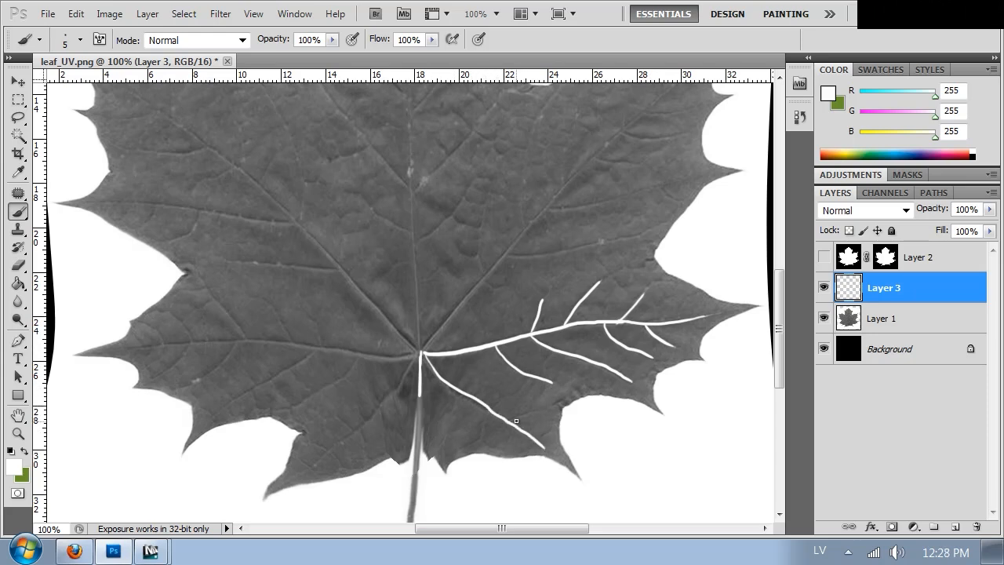
drag(492, 411, 477, 435)
drag(407, 366, 368, 423)
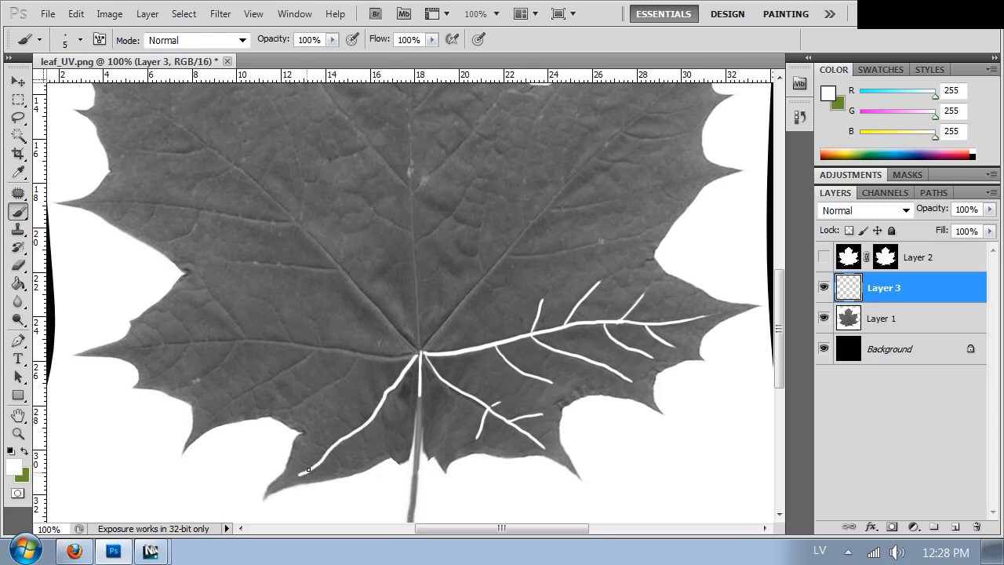
drag(330, 424, 360, 430)
Step: Trace the remaining main veins in white: the lower-left lateral, upper-right, upper-left and central vein up to the leaf tip
drag(151, 343, 410, 355)
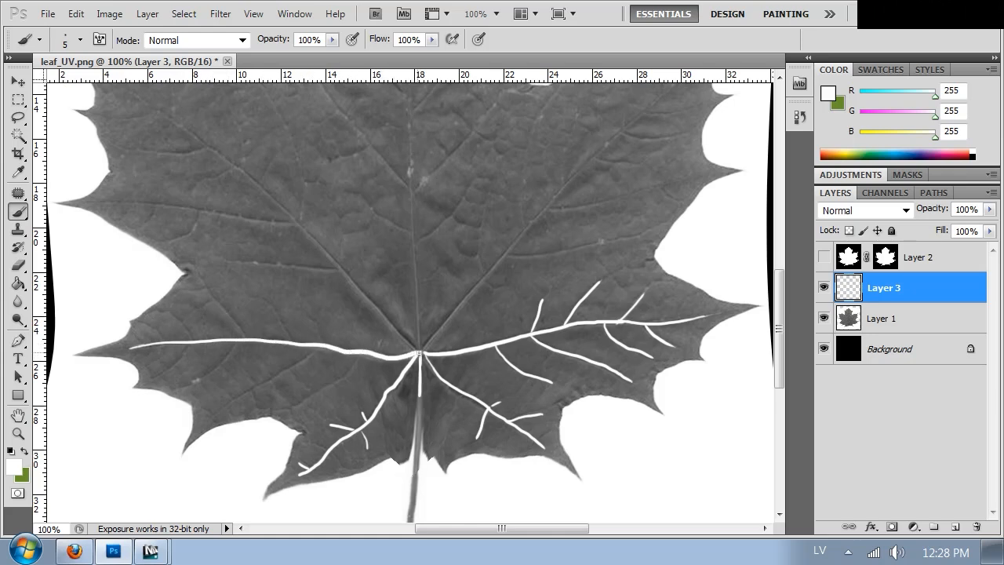
drag(400, 254, 402, 348)
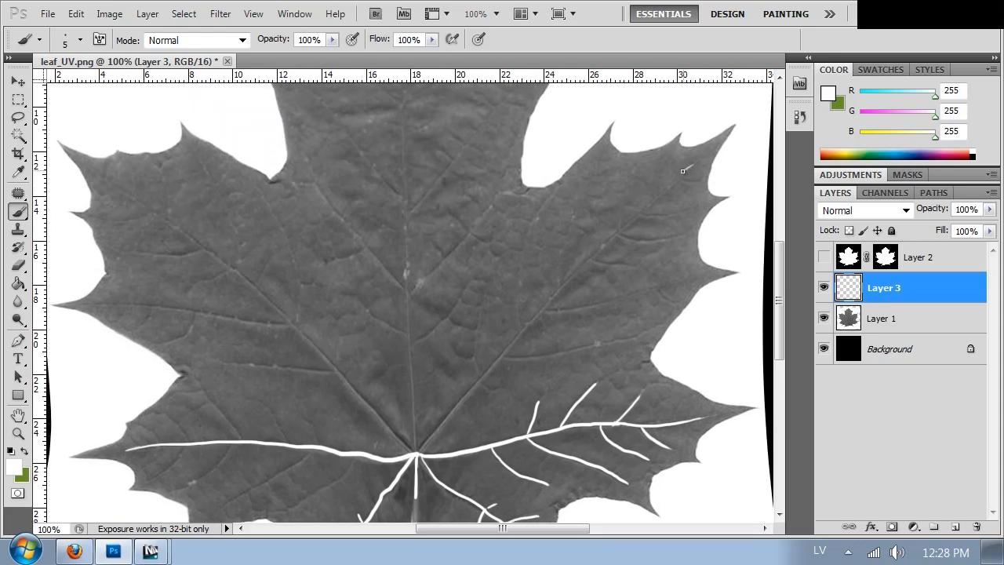
drag(659, 190, 424, 443)
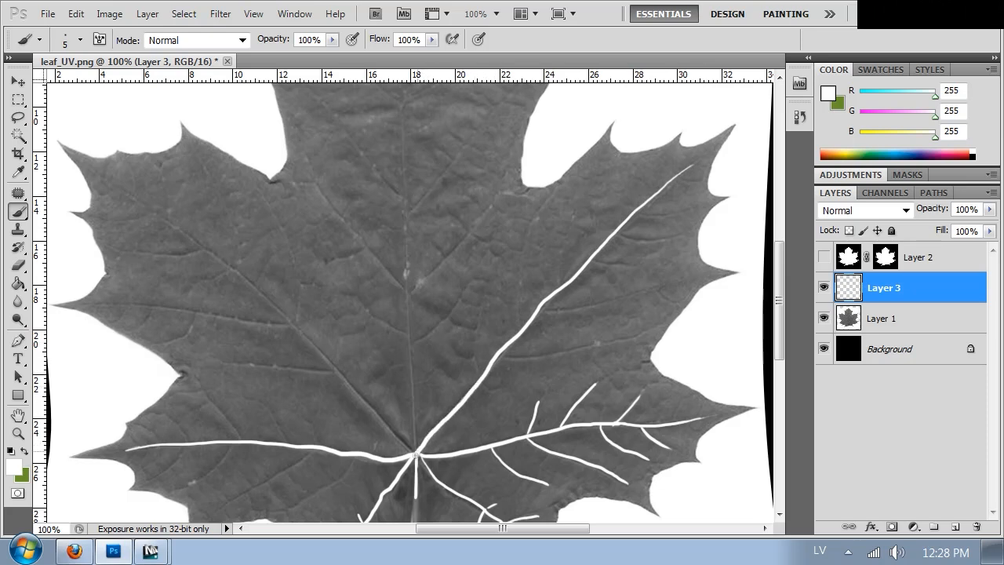
mouse_move(127, 195)
mouse_down()
mouse_move(237, 270)
mouse_move(409, 445)
mouse_up()
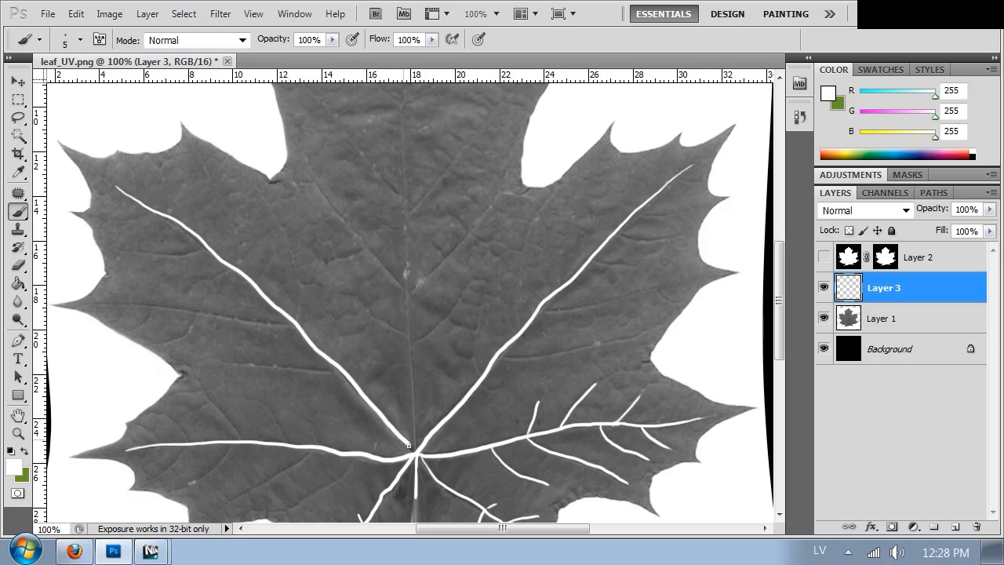
drag(415, 150, 411, 200)
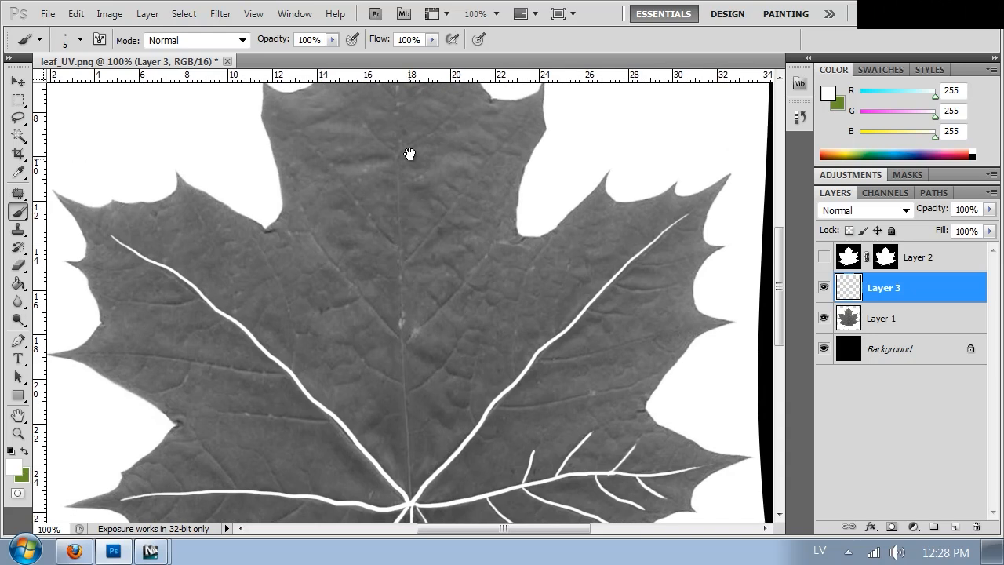
drag(396, 104, 411, 502)
drag(452, 185, 457, 262)
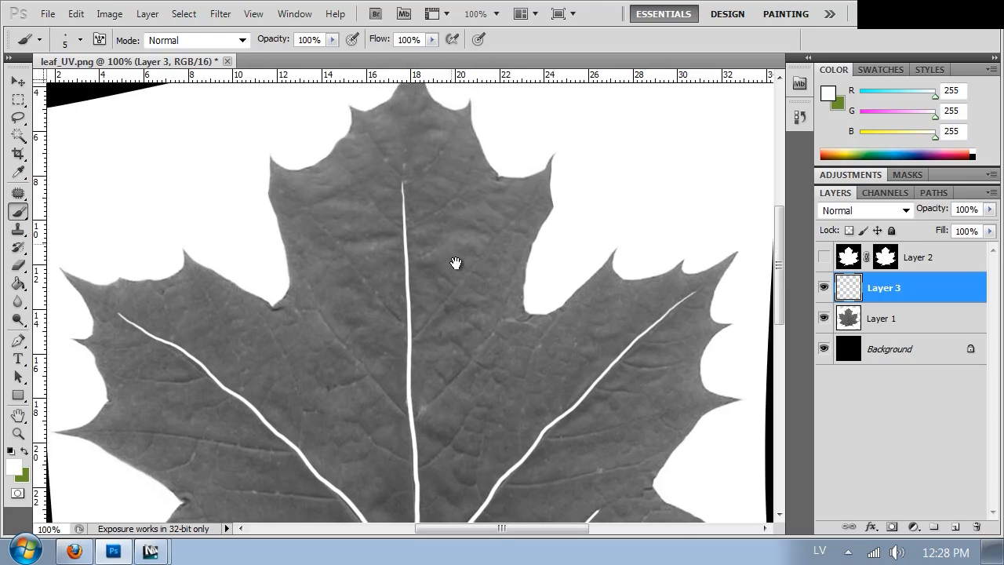
drag(405, 151, 408, 110)
Step: Paint the side branches on both sides of the central vein
drag(403, 182, 440, 149)
drag(408, 225, 469, 178)
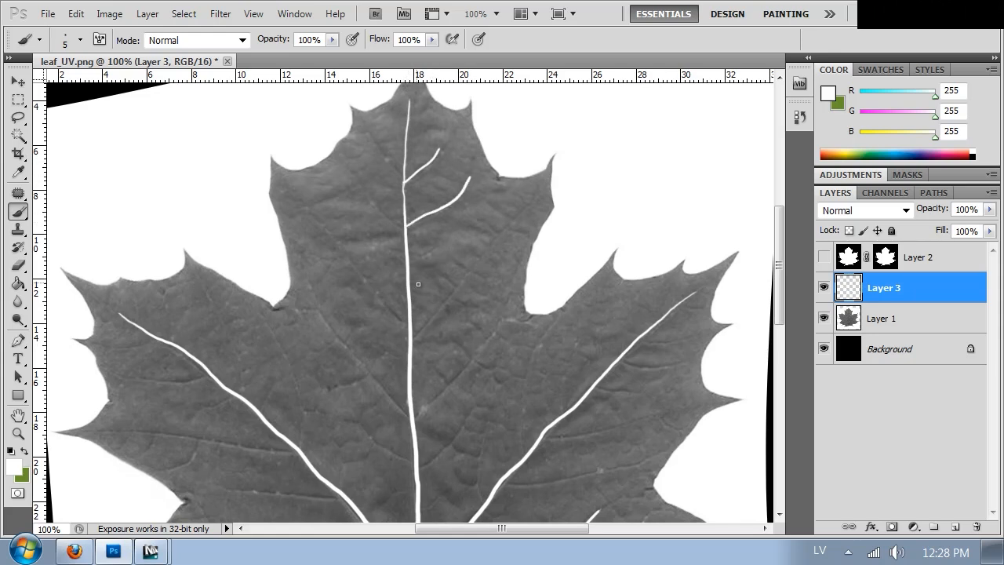
drag(414, 336, 518, 214)
drag(419, 416, 479, 351)
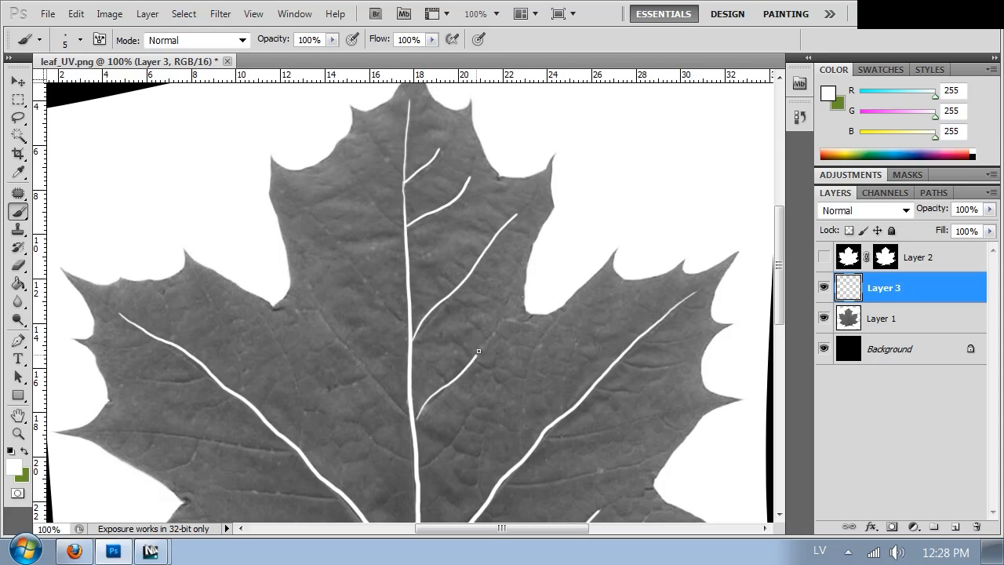
mouse_move(419, 468)
mouse_down()
mouse_move(464, 418)
mouse_move(392, 402)
mouse_move(317, 310)
mouse_up()
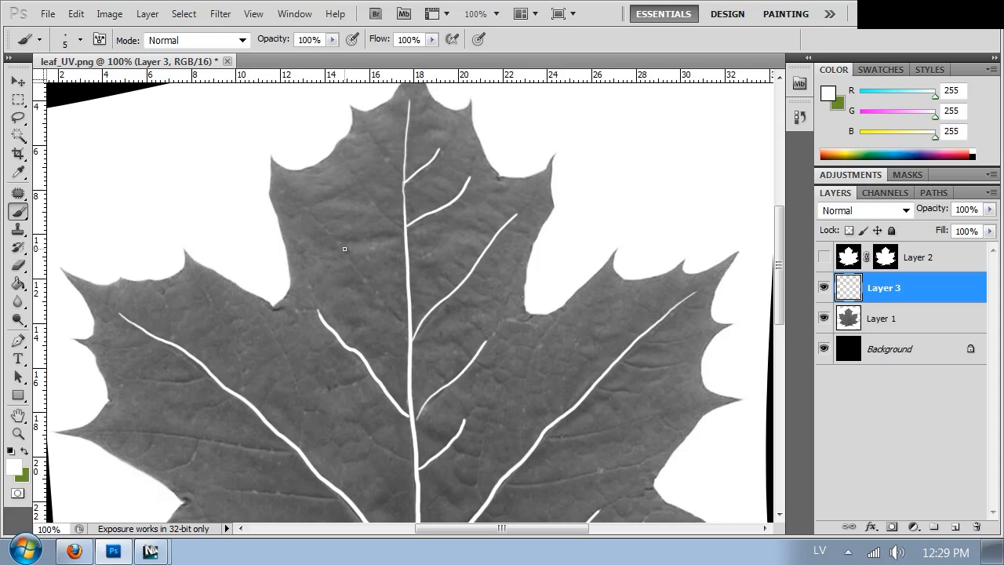
drag(405, 324, 318, 220)
drag(403, 227, 354, 179)
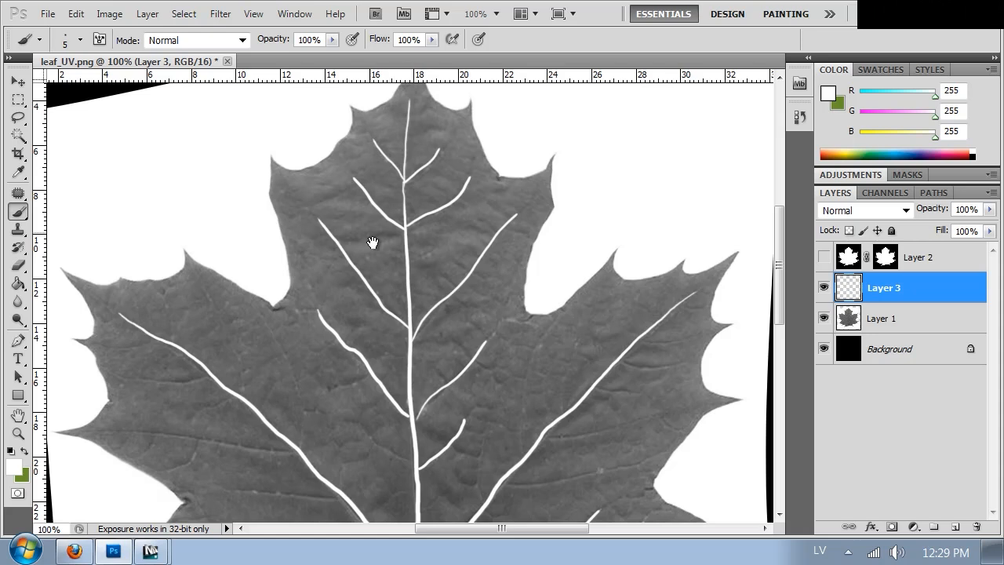
Step: Paint the side branches along both sides of the upper-left main vein
scroll(368, 259, down, 5)
mouse_move(298, 316)
mouse_down()
mouse_move(301, 267)
mouse_move(276, 212)
mouse_up()
drag(242, 264, 204, 156)
drag(151, 210, 107, 215)
drag(158, 252, 210, 244)
drag(131, 304, 301, 321)
drag(171, 340, 194, 318)
drag(218, 360, 346, 374)
Step: Paint the side branches above and below the lower-left lateral vein
mouse_move(206, 388)
mouse_down()
mouse_move(244, 433)
mouse_move(287, 431)
mouse_up()
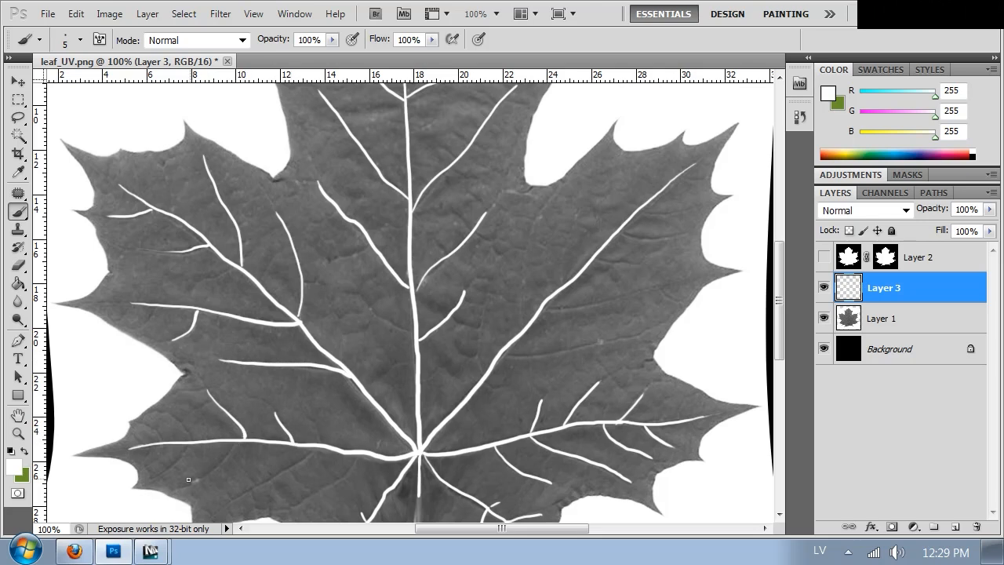
drag(197, 477, 228, 454)
drag(160, 476, 190, 434)
scroll(265, 382, down, 2)
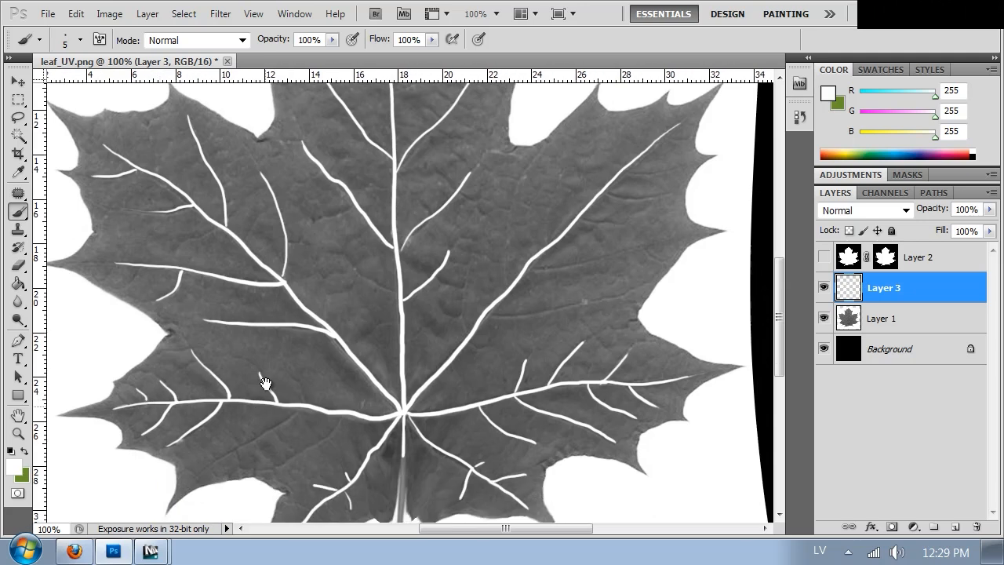
drag(203, 429, 306, 366)
drag(284, 420, 344, 377)
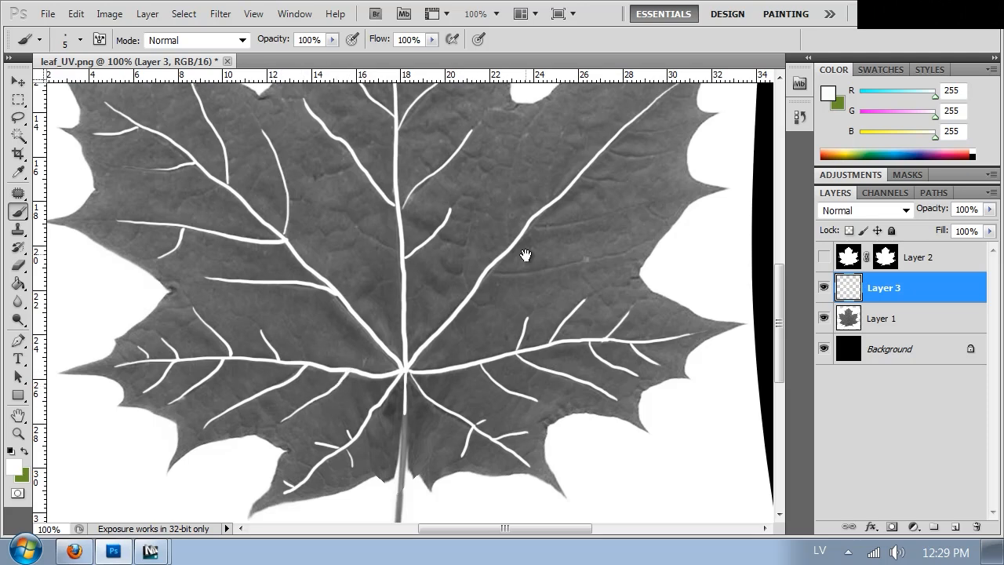
Step: Paint the side branches of the upper-right main vein and add a few fine branches to the upper-left and central veins
drag(522, 253, 486, 332)
mouse_move(630, 210)
mouse_down()
mouse_move(586, 210)
mouse_move(535, 263)
mouse_up()
drag(493, 304, 609, 288)
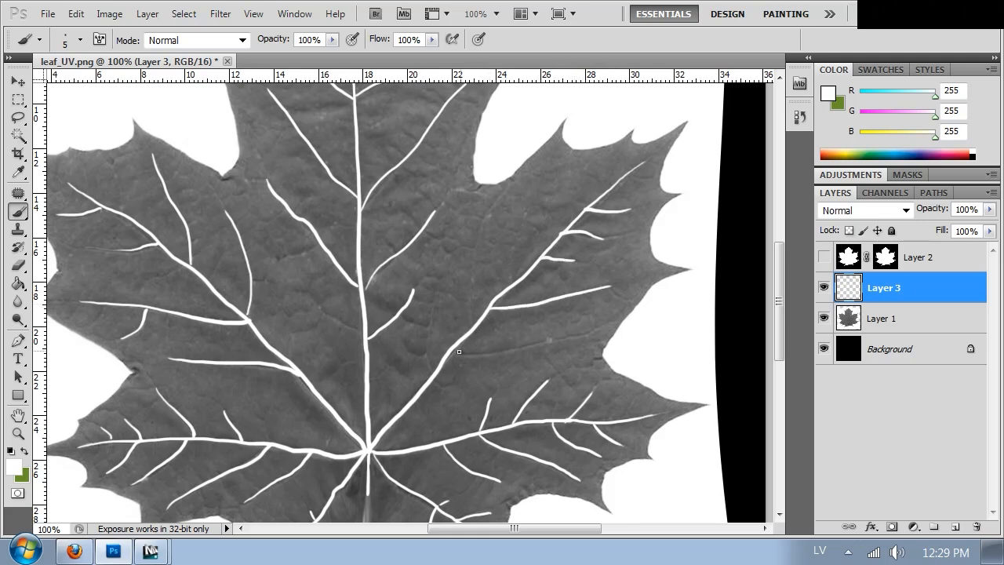
drag(463, 352, 594, 331)
drag(427, 353, 442, 268)
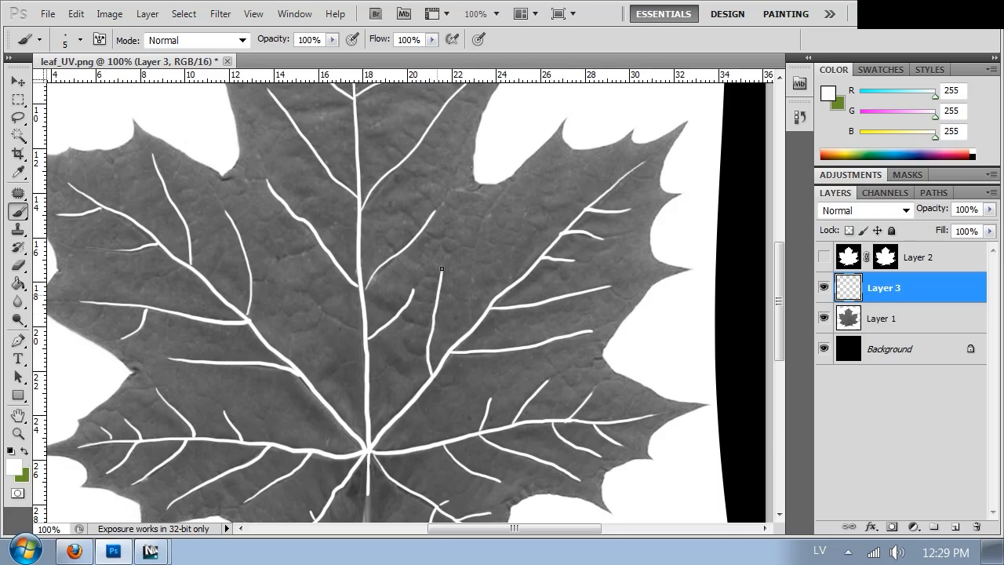
mouse_move(472, 322)
mouse_down()
mouse_move(473, 253)
mouse_move(488, 207)
mouse_up()
drag(511, 278, 537, 185)
drag(549, 236, 550, 230)
mouse_move(280, 251)
mouse_down()
mouse_move(303, 292)
mouse_move(359, 294)
mouse_up()
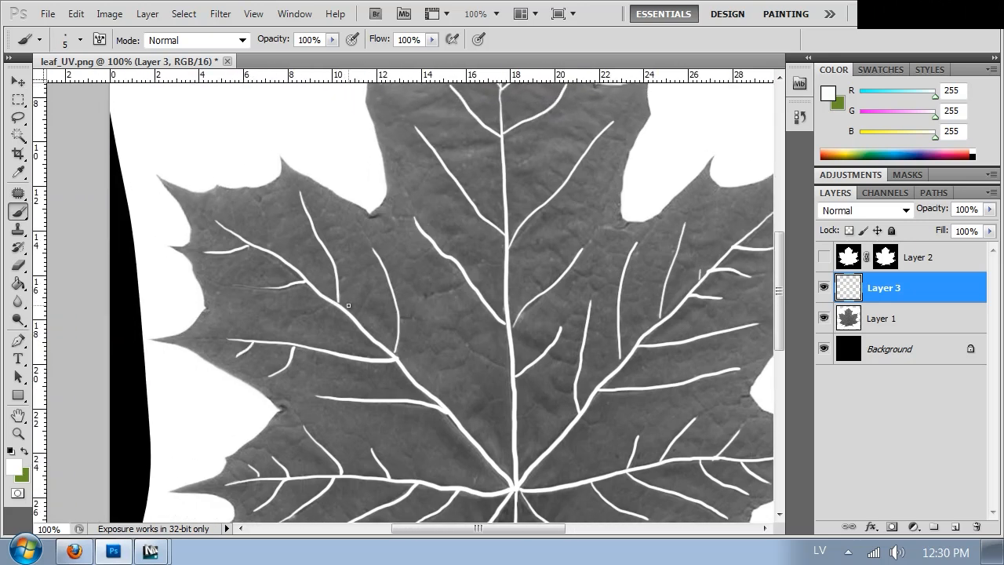
drag(449, 205, 396, 184)
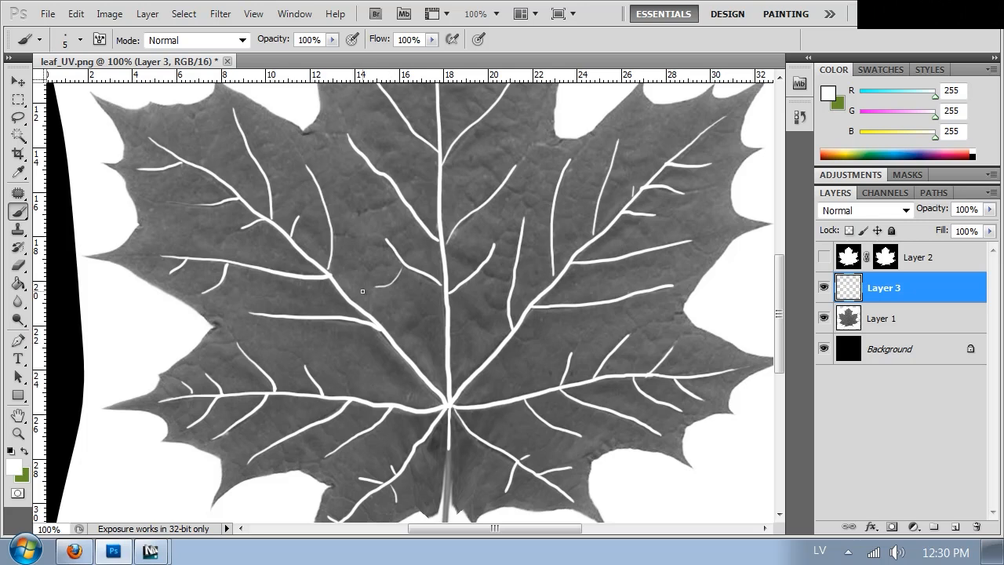
Step: Darken the painted veins on Layer 3 with Hue/Saturation, setting Lightness to -43
key(ctrl+minus)
key(ctrl+minus)
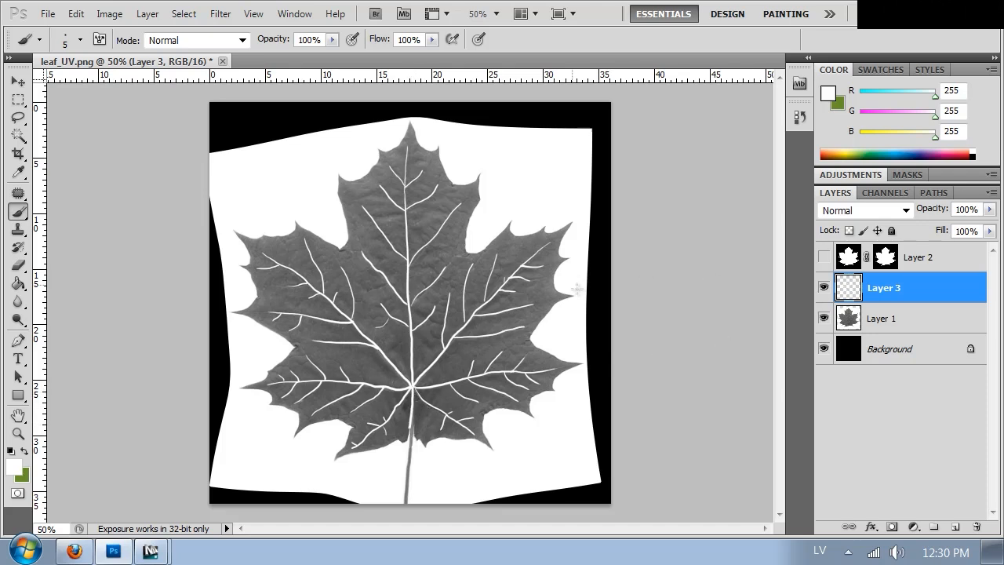
key(ctrl+u)
mouse_move(660, 272)
mouse_down()
mouse_move(645, 273)
mouse_move(655, 274)
mouse_up()
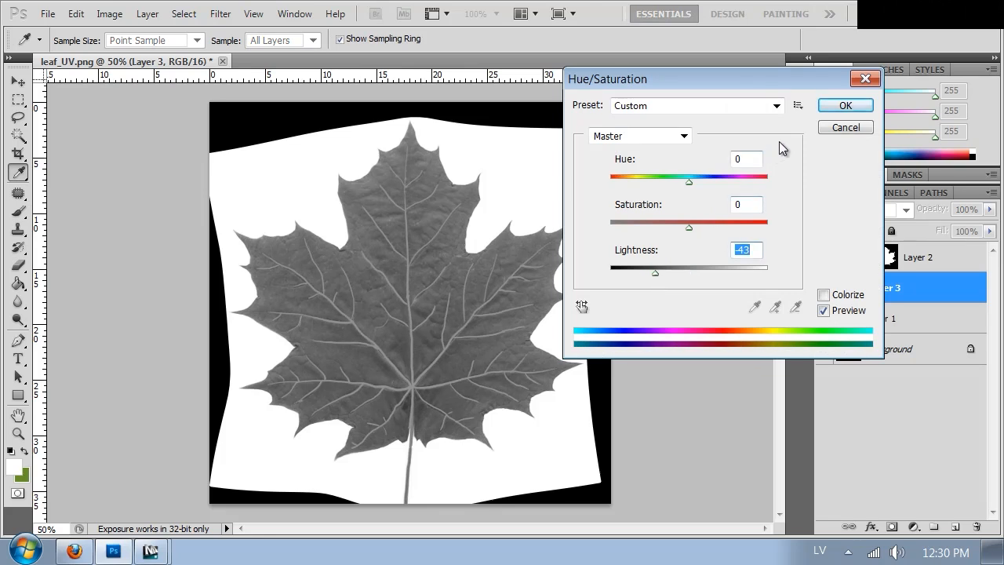
click(844, 108)
Step: Save a copy of the grayscale leaf texture as leaf_ref.png in the Textures folder, in PNG format without interlacing
key(ctrl+shift+s)
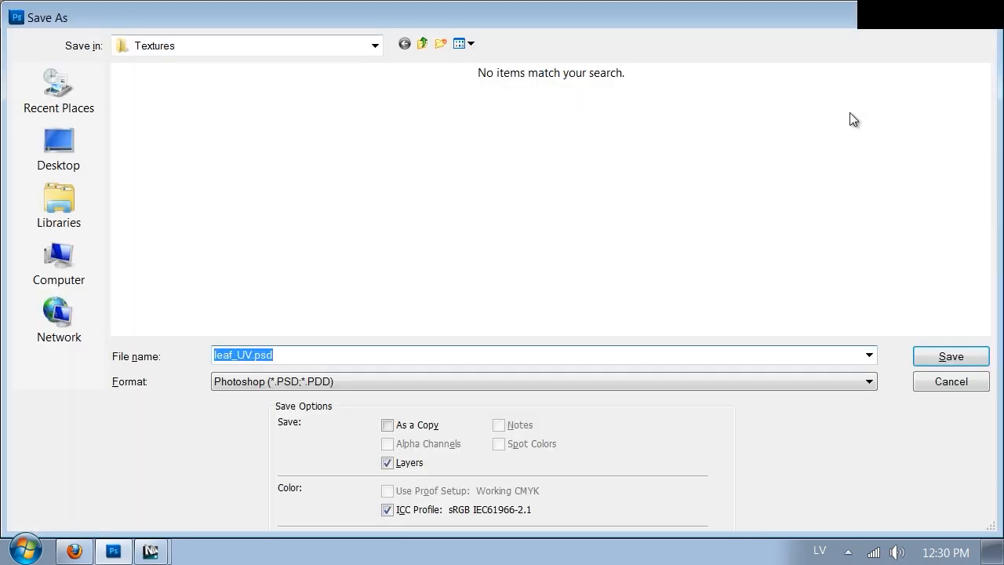
click(236, 381)
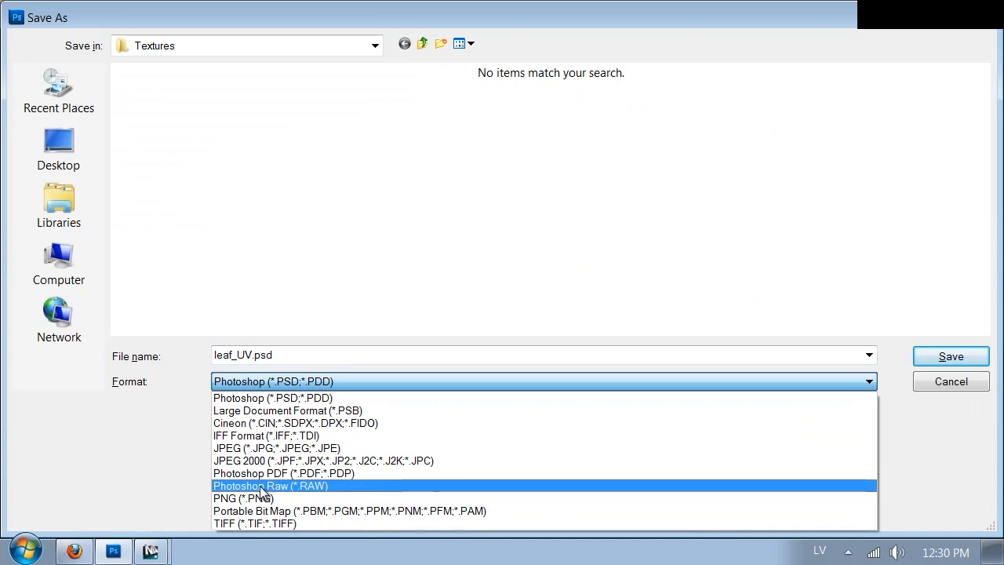
click(263, 497)
click(239, 354)
drag(240, 355, 247, 357)
text(ng)
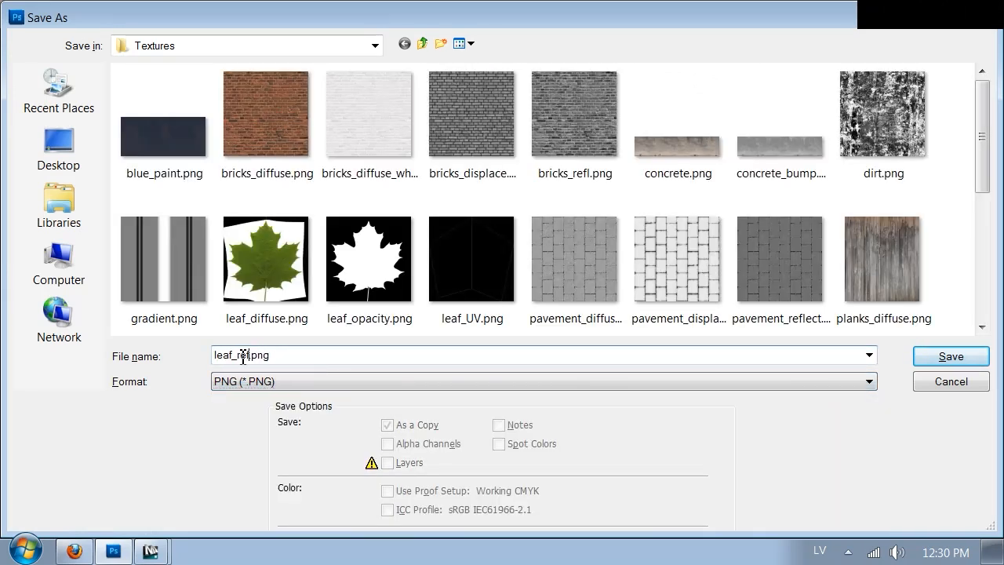
key(Return)
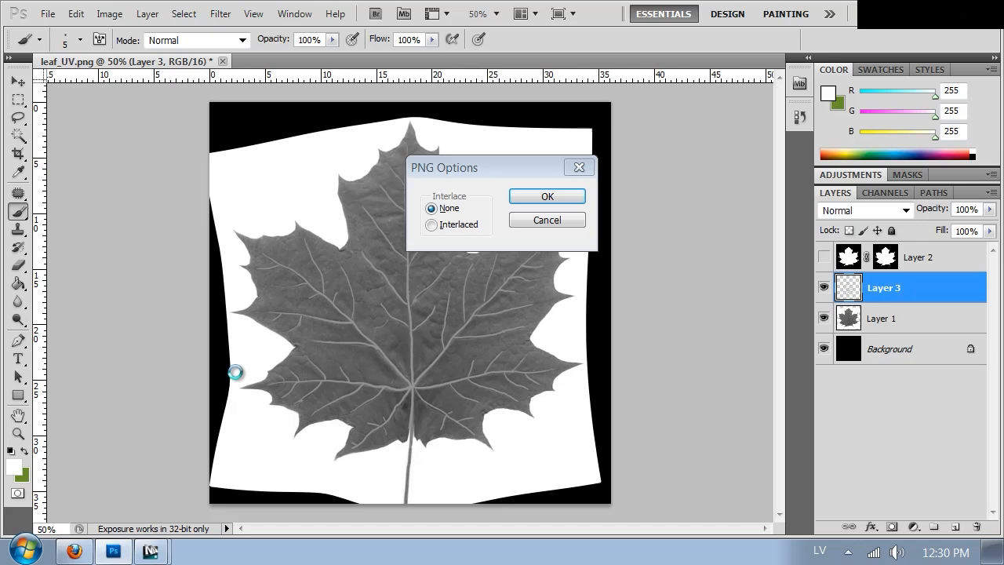
key(Return)
Step: Switch to 3ds Max and load leaf_refl.png as a bitmap in the leaf material's Bump slot
click(149, 552)
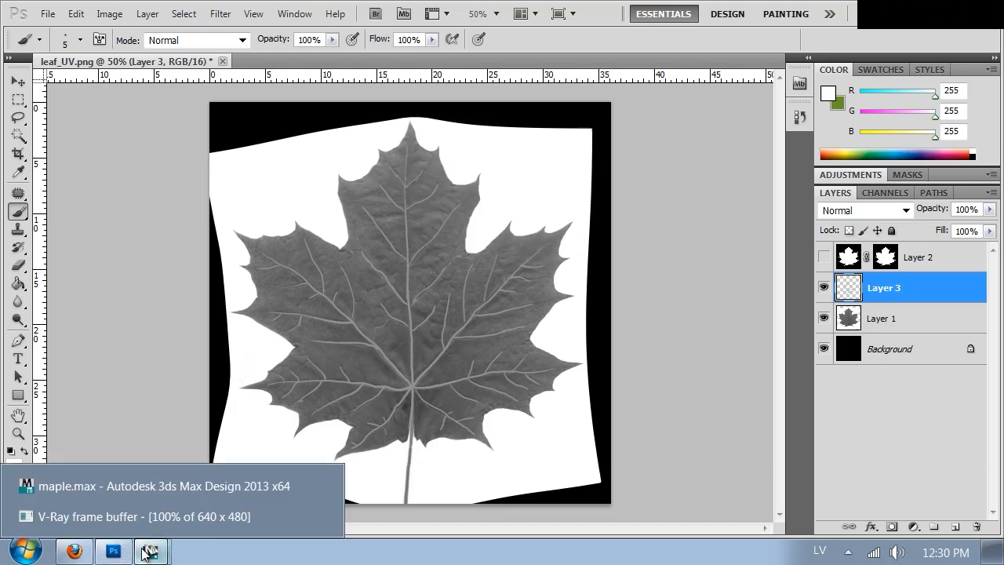
click(148, 488)
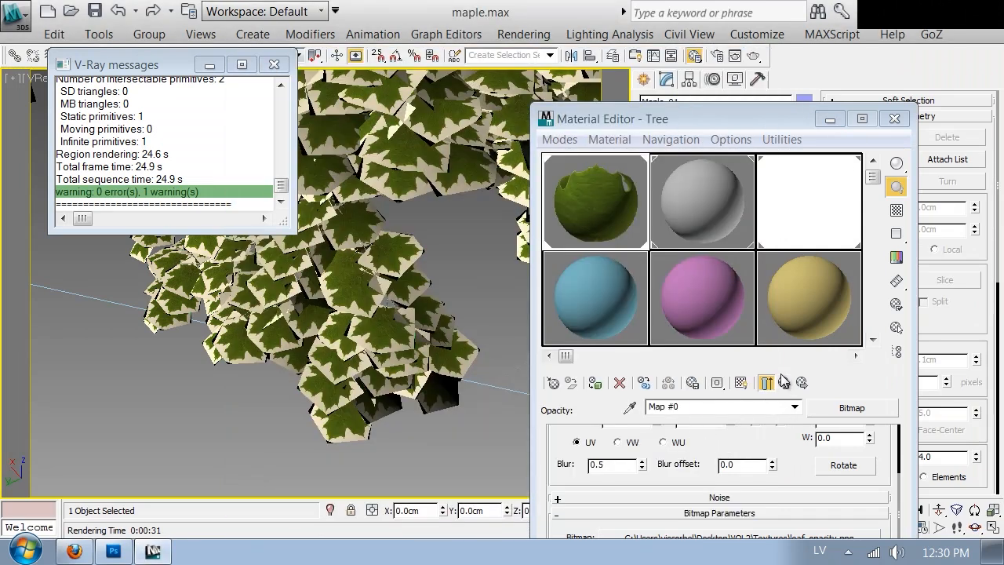
click(785, 382)
drag(583, 488, 597, 387)
click(748, 512)
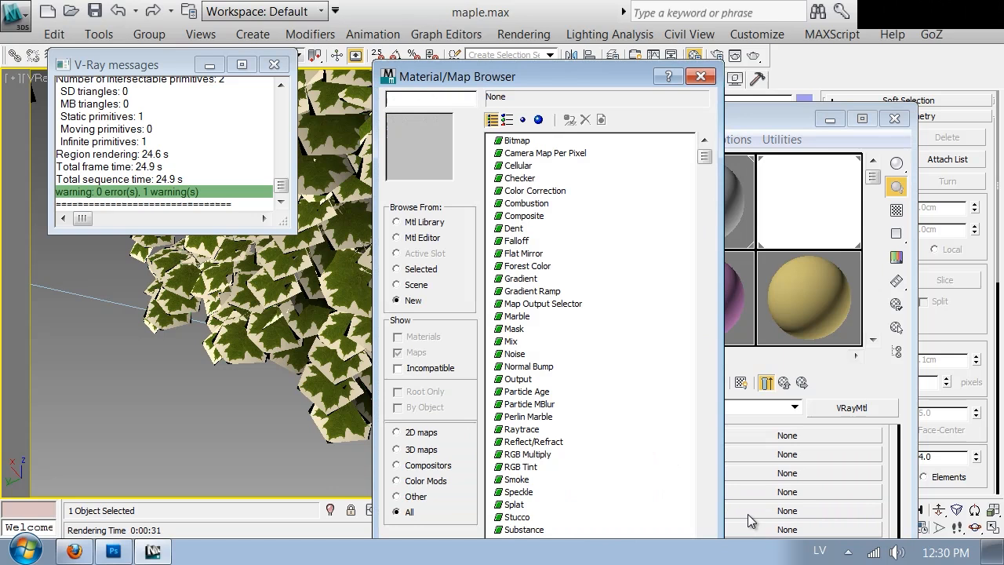
double_click(516, 141)
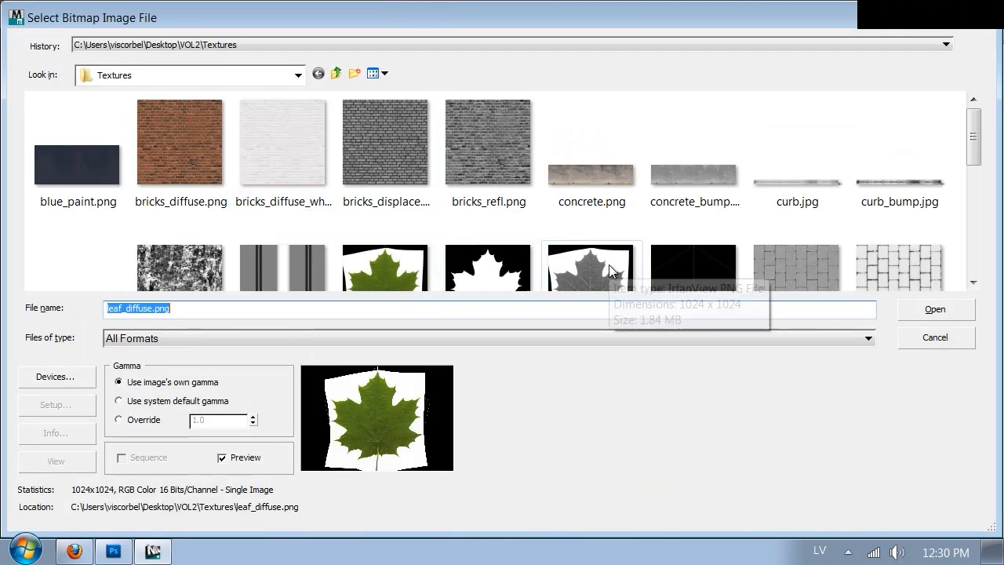
double_click(609, 264)
drag(590, 515, 600, 442)
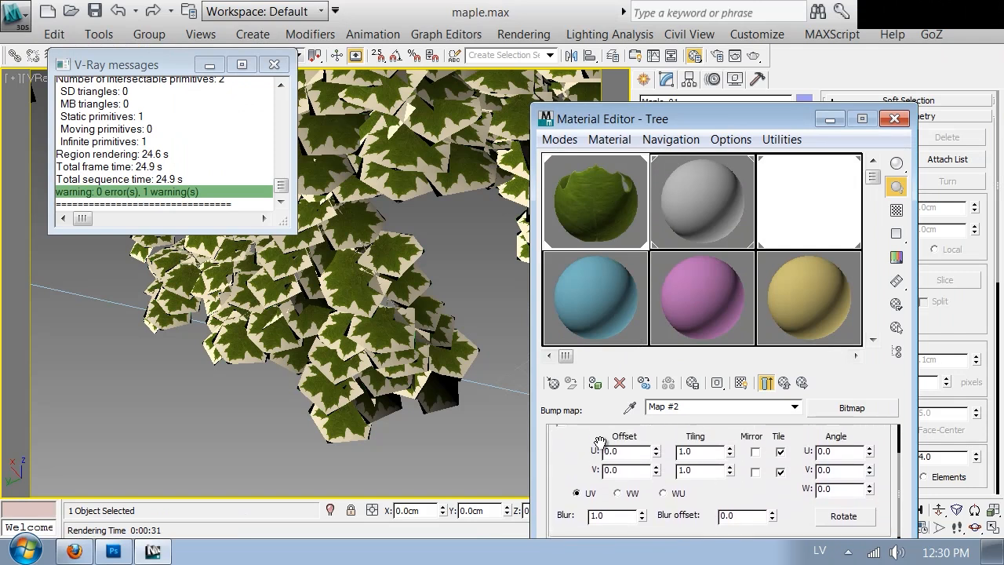
click(766, 382)
Step: Enlarge the leaf material's sample preview and load leaf_refl.png as a bitmap in its Reflect slot
double_click(600, 206)
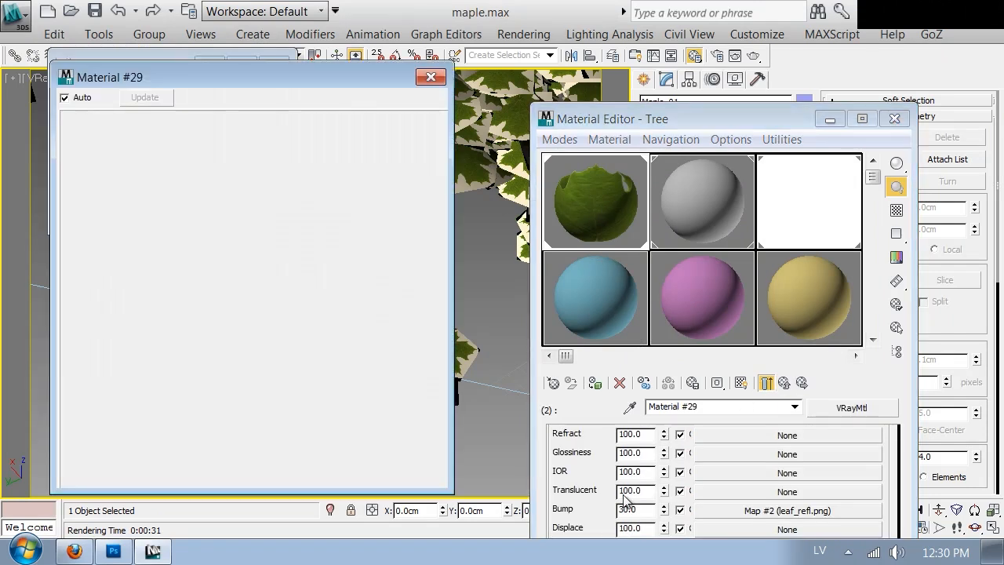
click(644, 511)
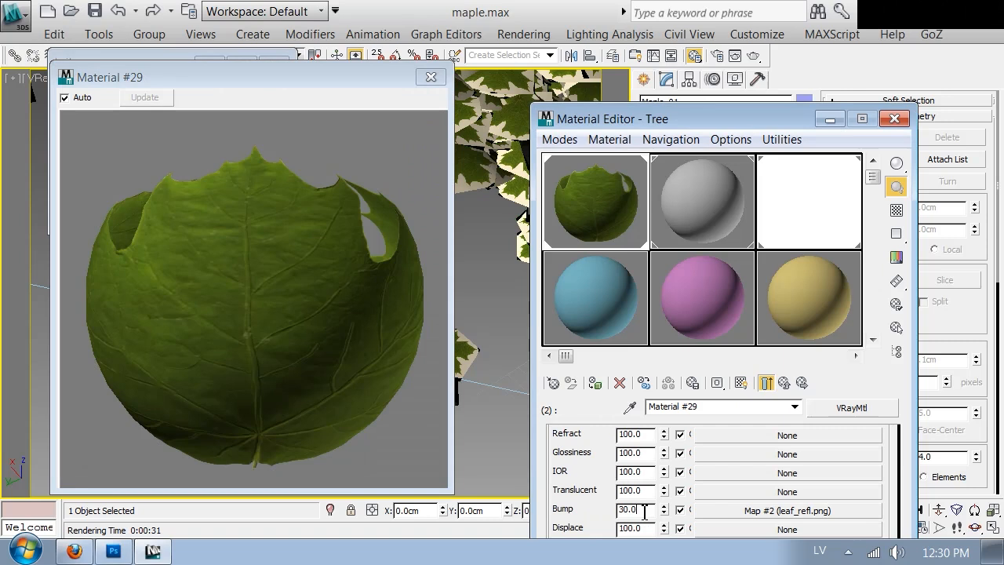
scroll(729, 495, up, 7)
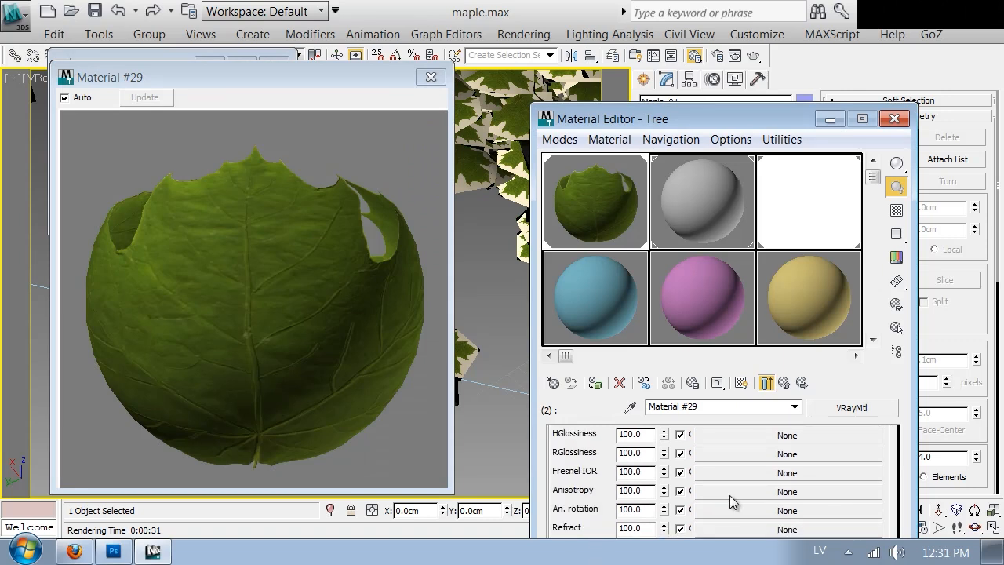
click(738, 463)
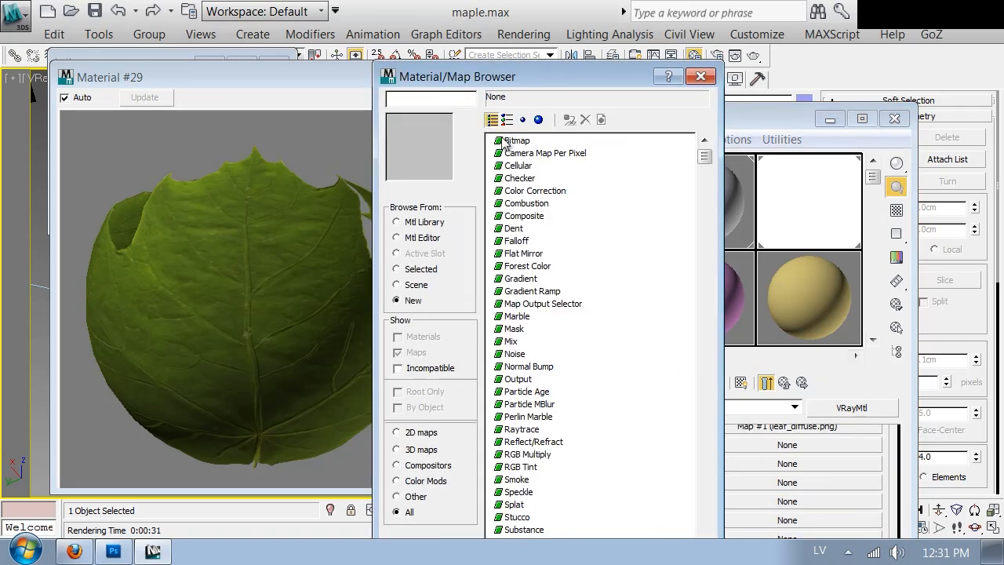
double_click(506, 142)
double_click(614, 280)
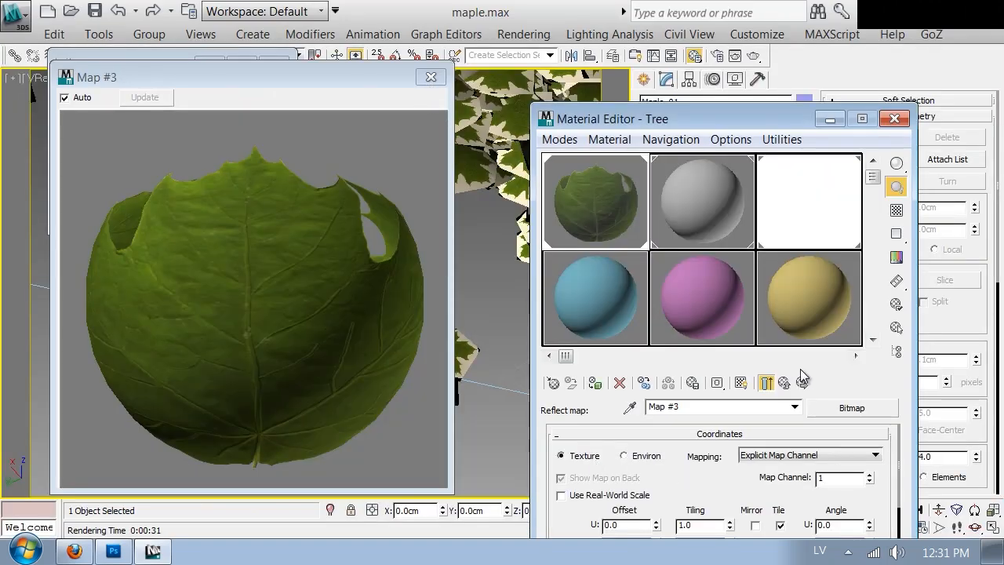
click(802, 383)
Step: Set the leaf material's reflection glossiness to 0.8 after trying 0.7
scroll(659, 471, down, 10)
scroll(663, 463, up, 8)
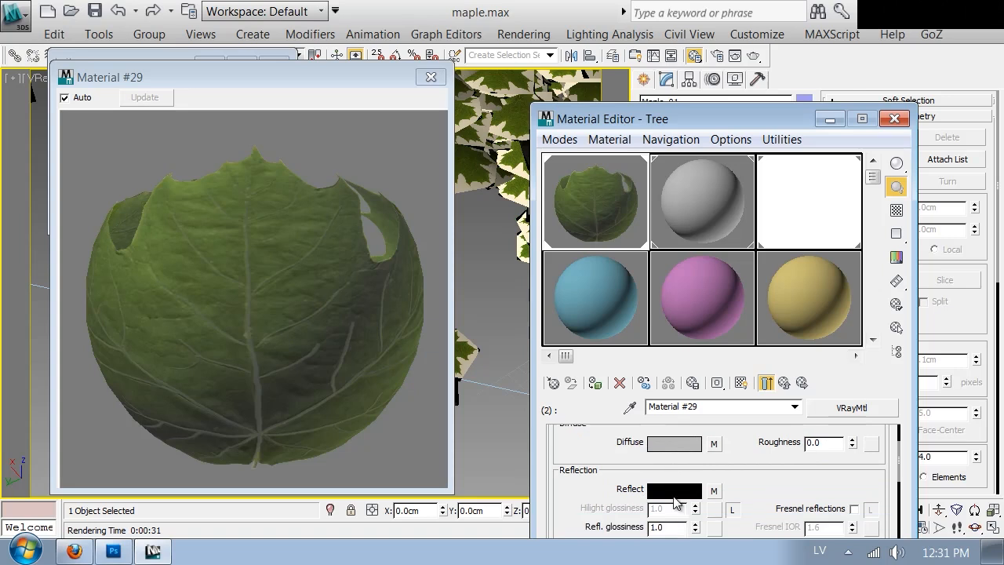
text(0.7)
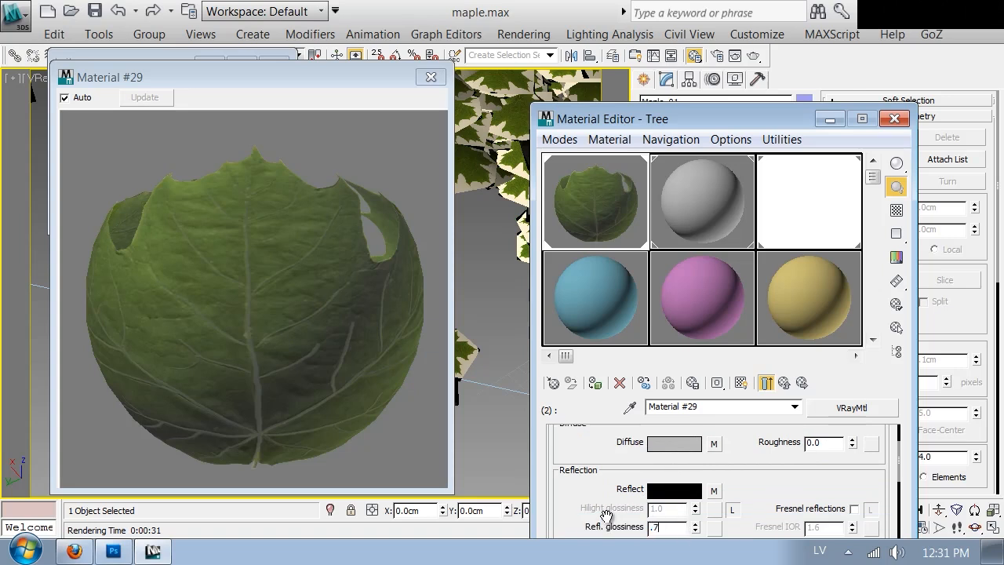
key(Return)
text(0.8)
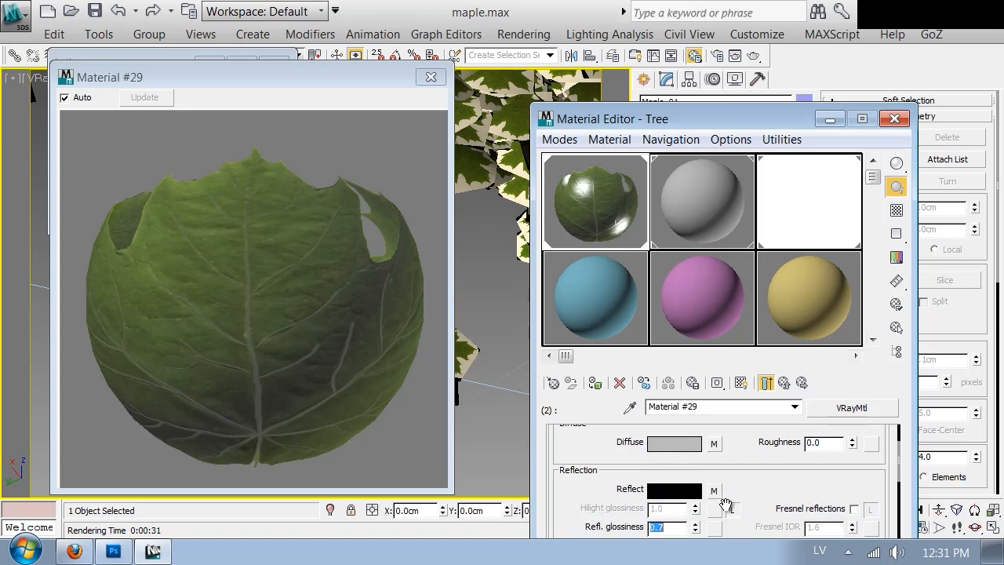
key(Return)
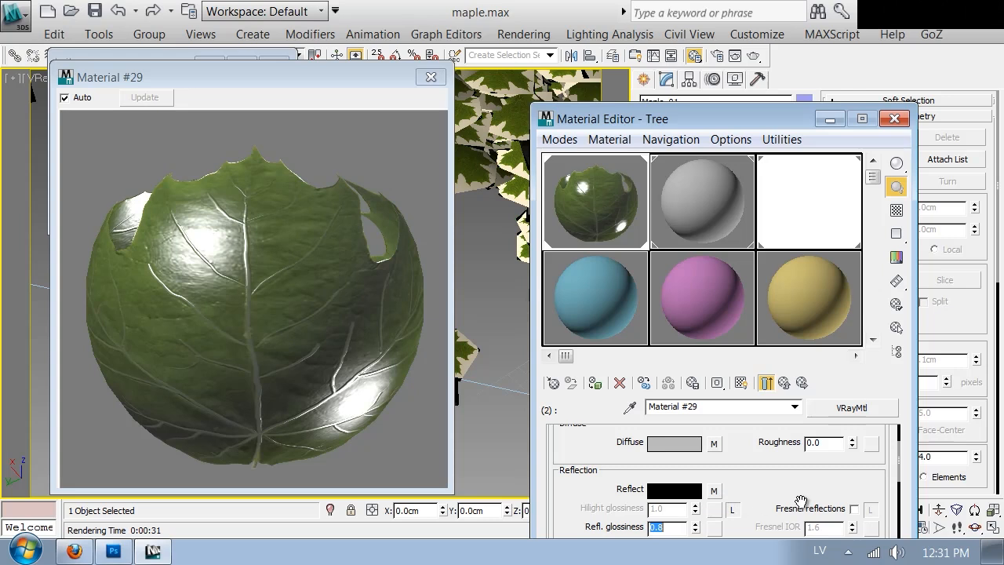
Step: Enable Fresnel reflections on the leaf material, unlock the Fresnel IOR and set it to 3.0
click(853, 508)
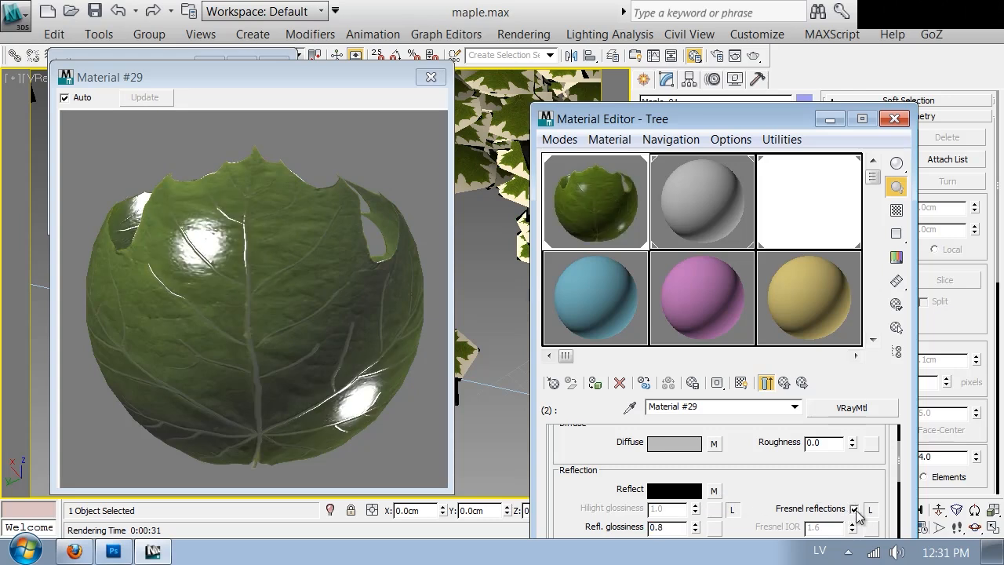
click(869, 510)
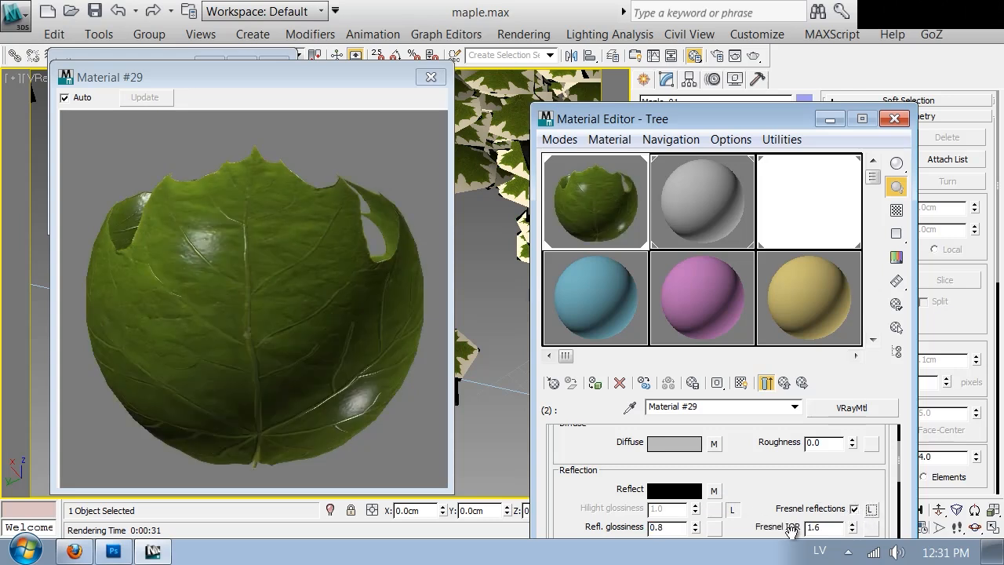
click(829, 530)
drag(828, 531, 720, 518)
text(3)
key(Return)
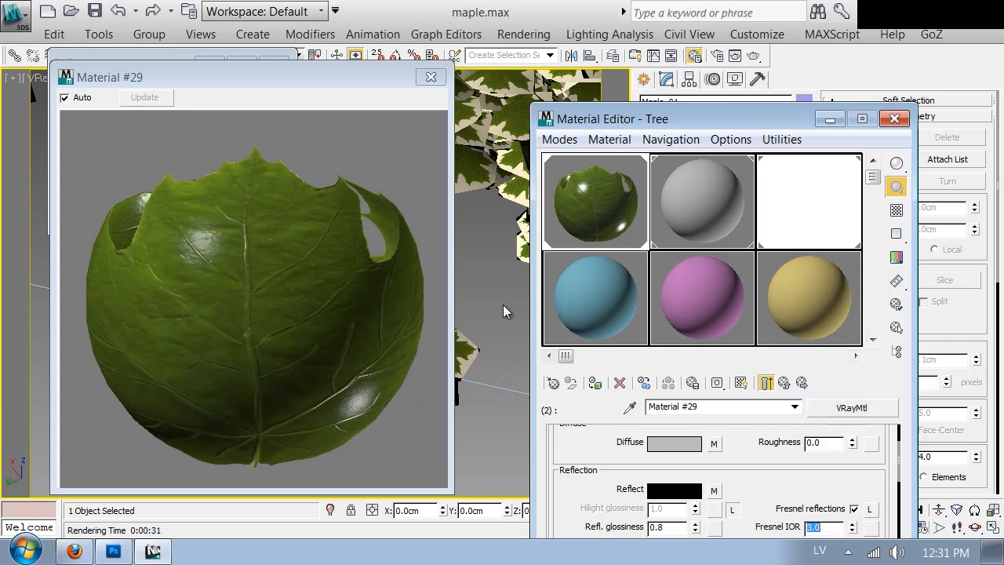
Step: Close the enlarged material preview, render the view and examine the leaves' reflections up close in the frame buffer
click(431, 77)
click(753, 56)
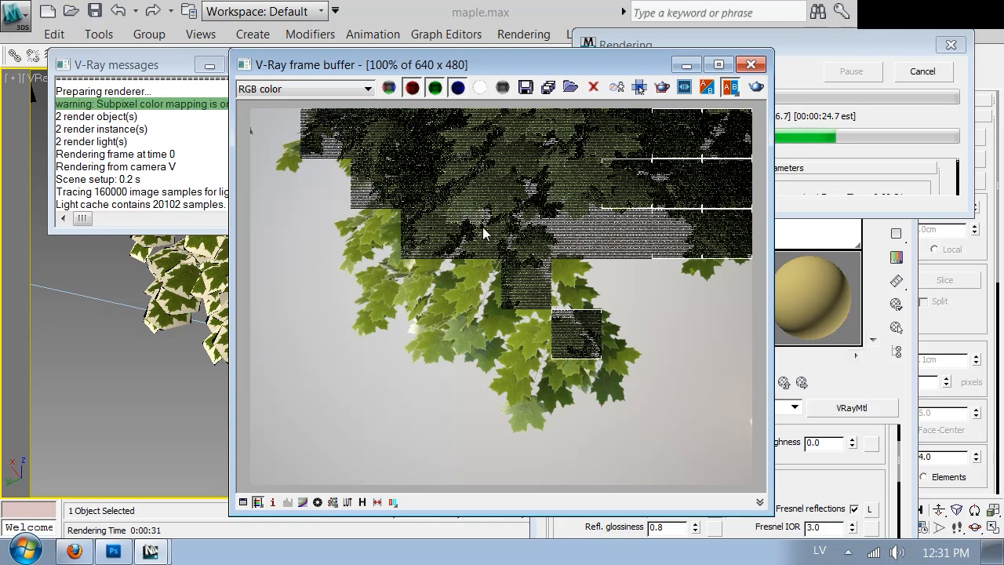
scroll(483, 232, up, 1)
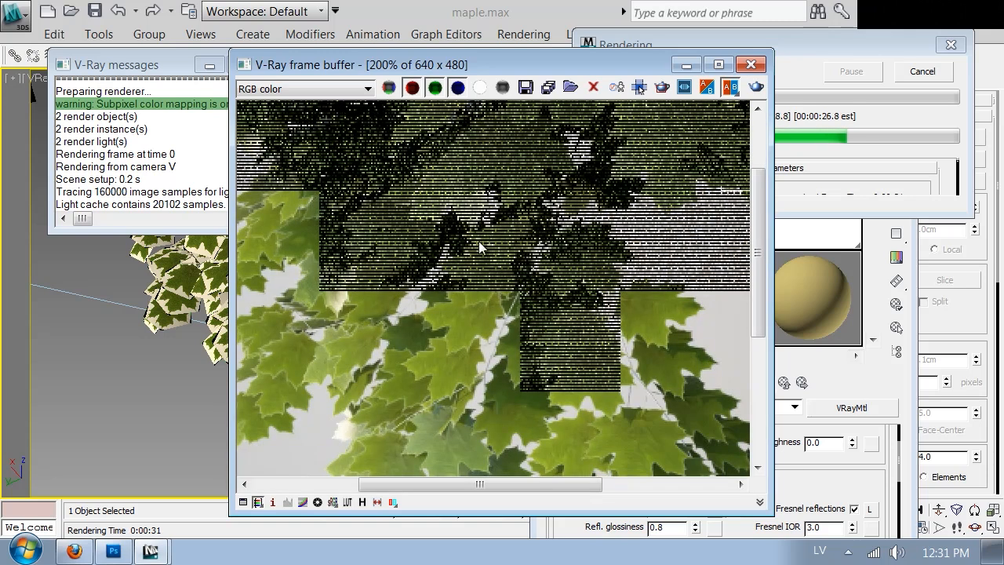
scroll(475, 277, down, 2)
scroll(475, 277, up, 1)
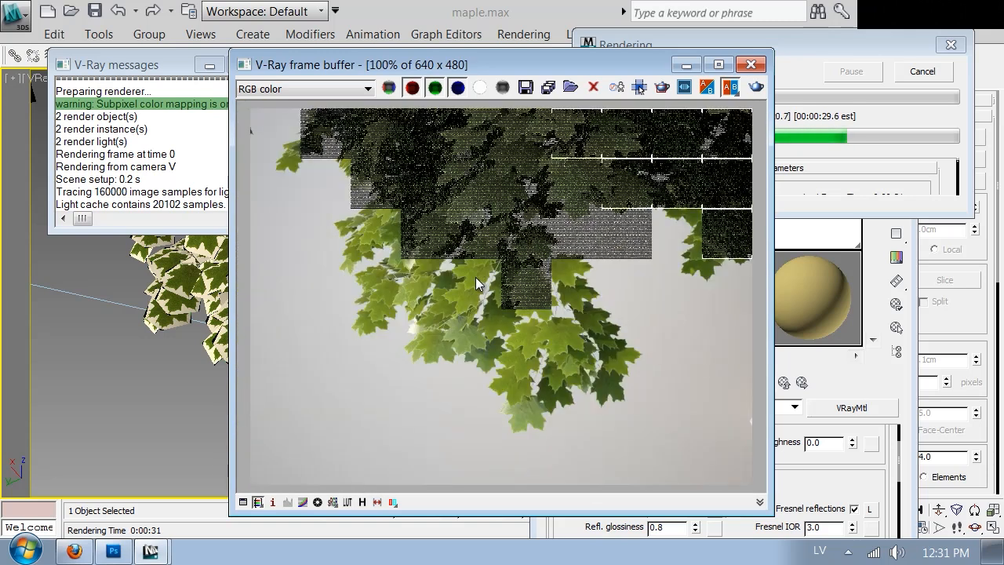
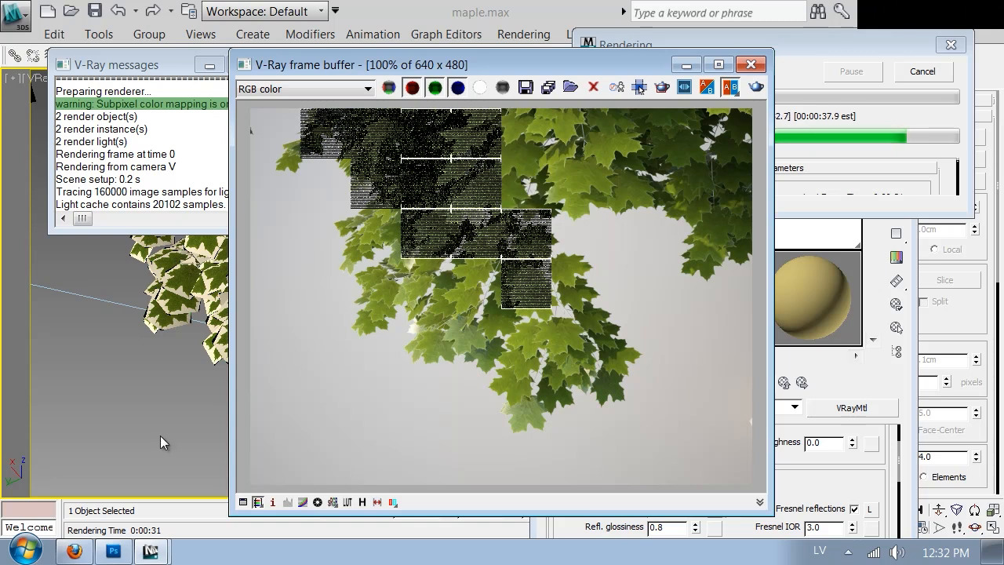
Step: Switch to Firefox, search Google Images for "leaves backlight" and open the photo of young maple leaves against a blue sky
click(68, 553)
click(805, 37)
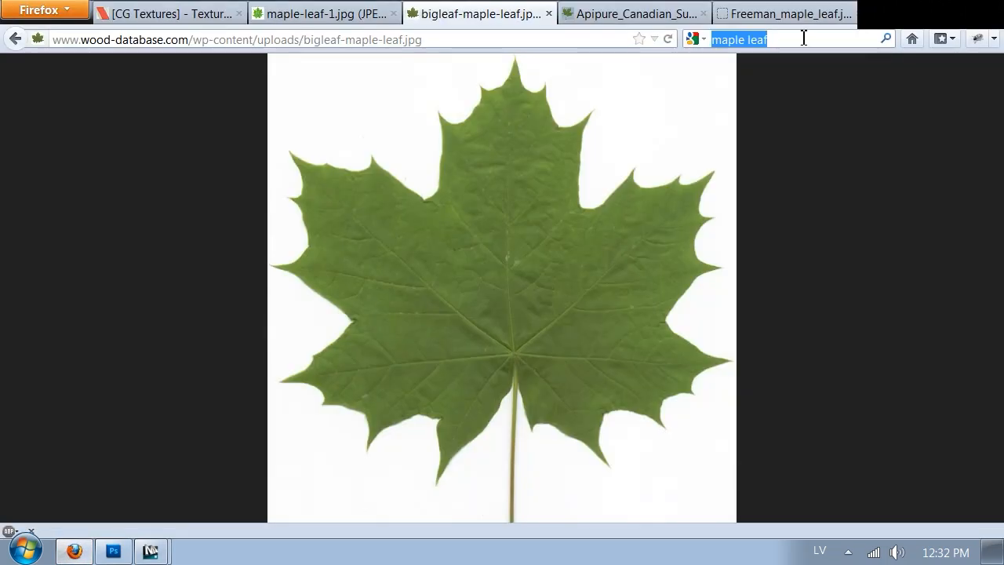
key(BackSpace)
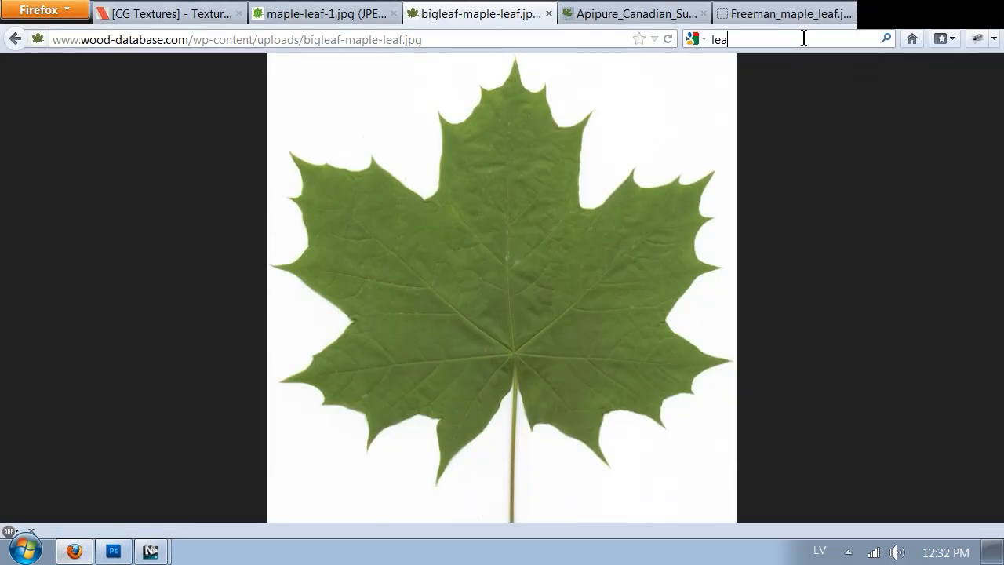
text(leaves backlight)
key(Return)
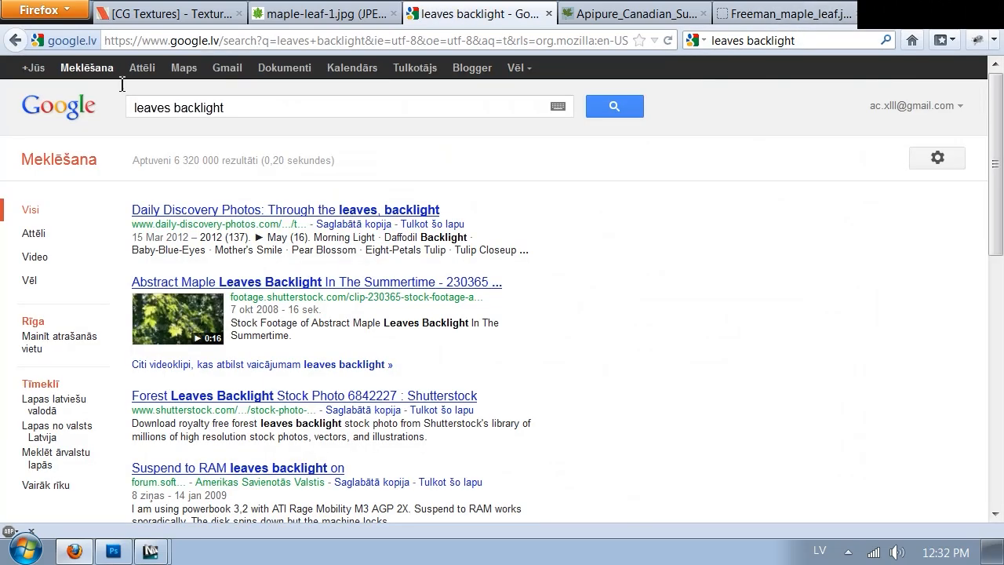
click(130, 69)
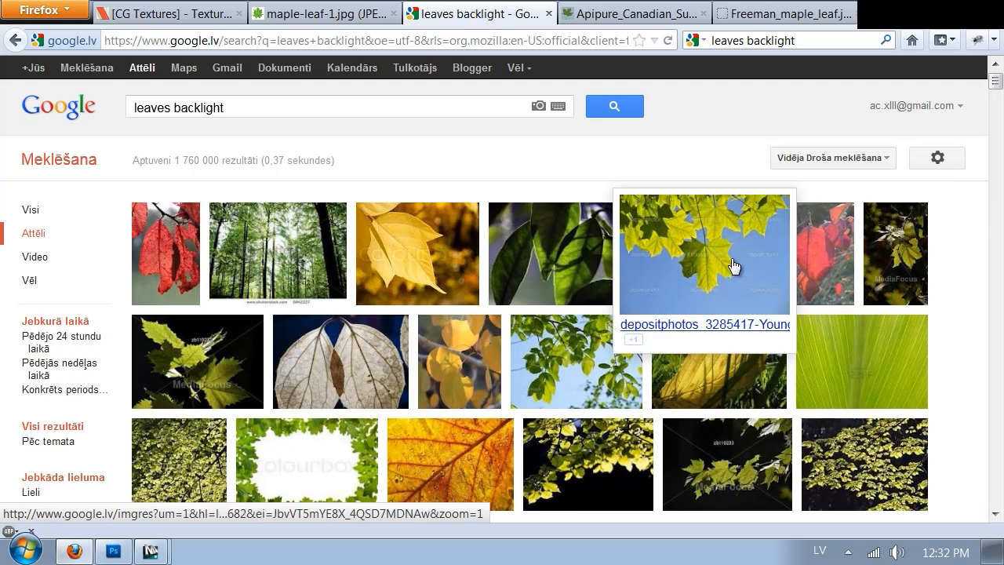
click(672, 263)
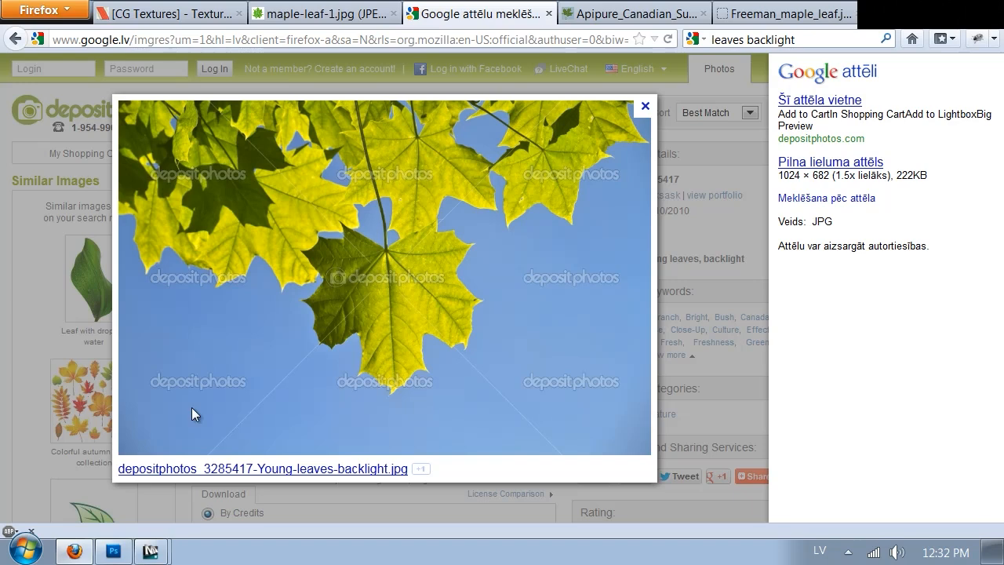
Step: Return to 3ds Max, close the frame buffer and convert the leaf material to VRay2SidedMtl, keeping the existing VRayMtl as its front material
mouse_move(152, 542)
click(257, 520)
click(759, 66)
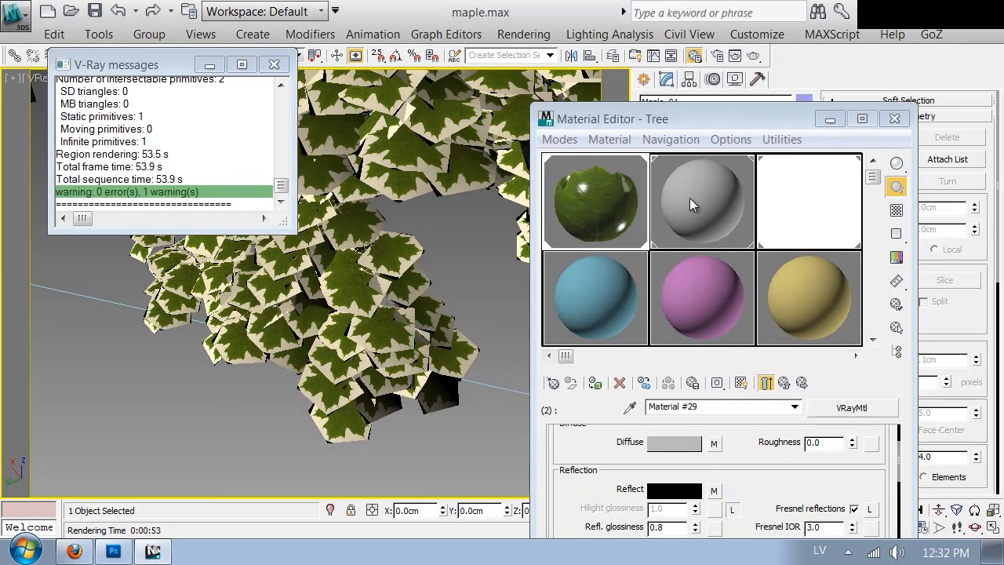
click(787, 384)
drag(709, 116, 651, 14)
click(690, 454)
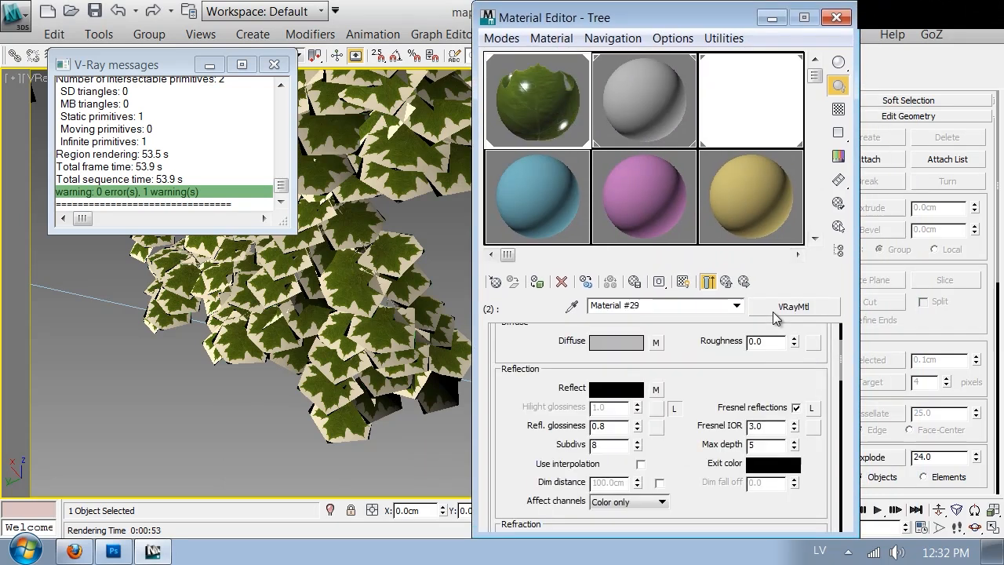
click(789, 307)
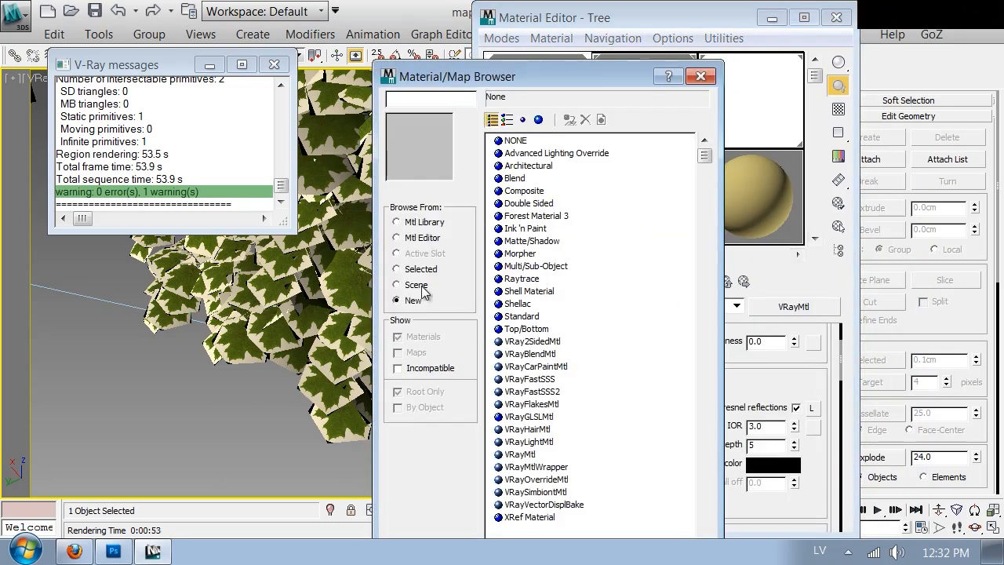
double_click(537, 342)
click(605, 323)
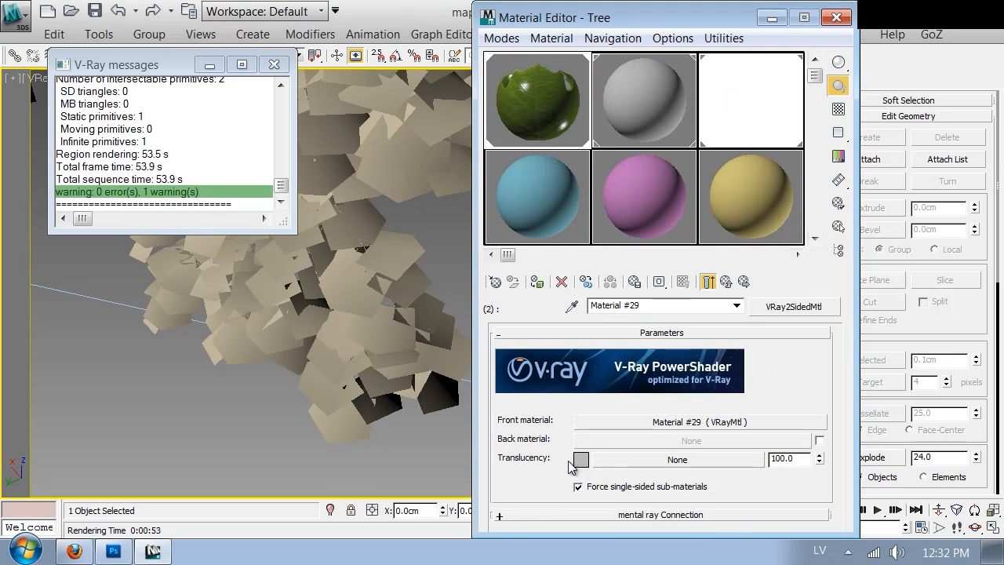
Step: Close the Material Editor, render the foliage from a new viewpoint, examine the two-sided leaves up close and cancel the render
click(836, 17)
click(274, 64)
key(Up)
key(Up)
drag(474, 324, 196, 156)
key(Right)
key(Up)
click(753, 56)
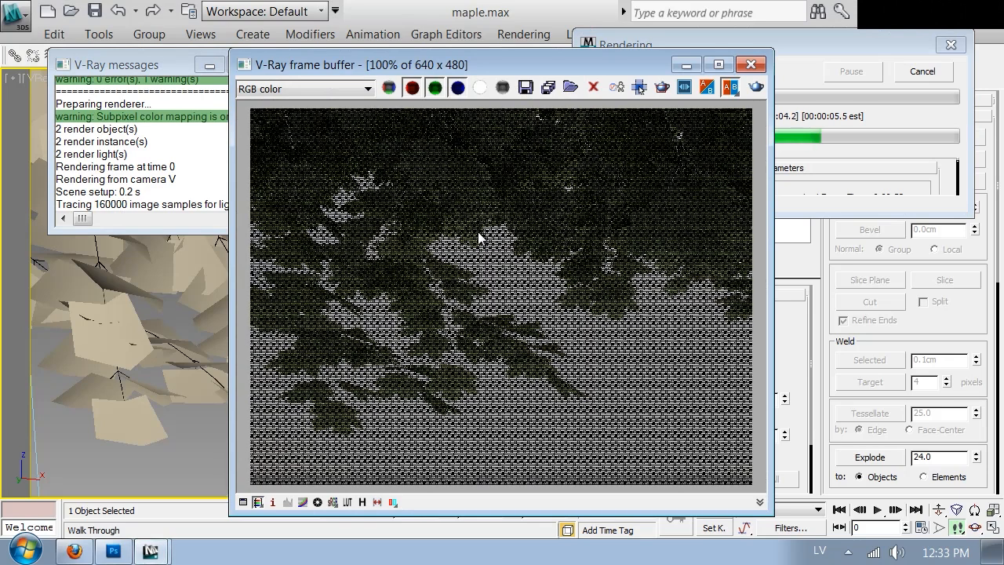
scroll(410, 311, up, 1)
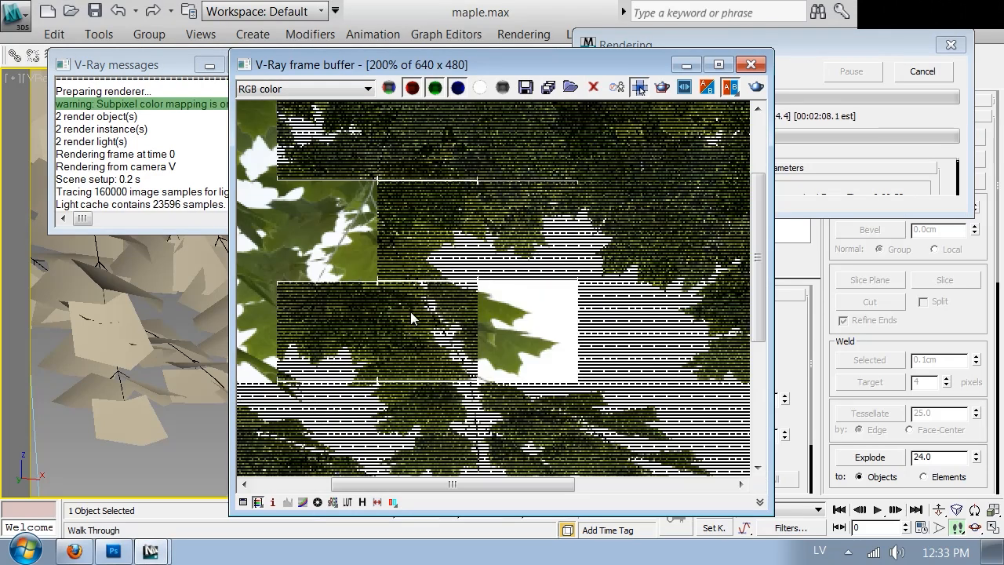
middle_drag(362, 211, 473, 193)
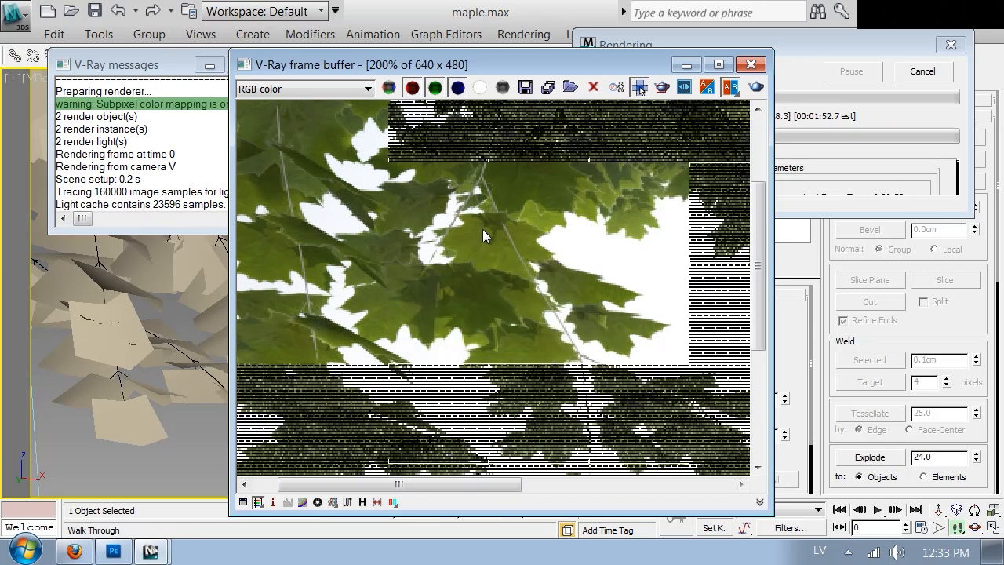
scroll(482, 229, down, 1)
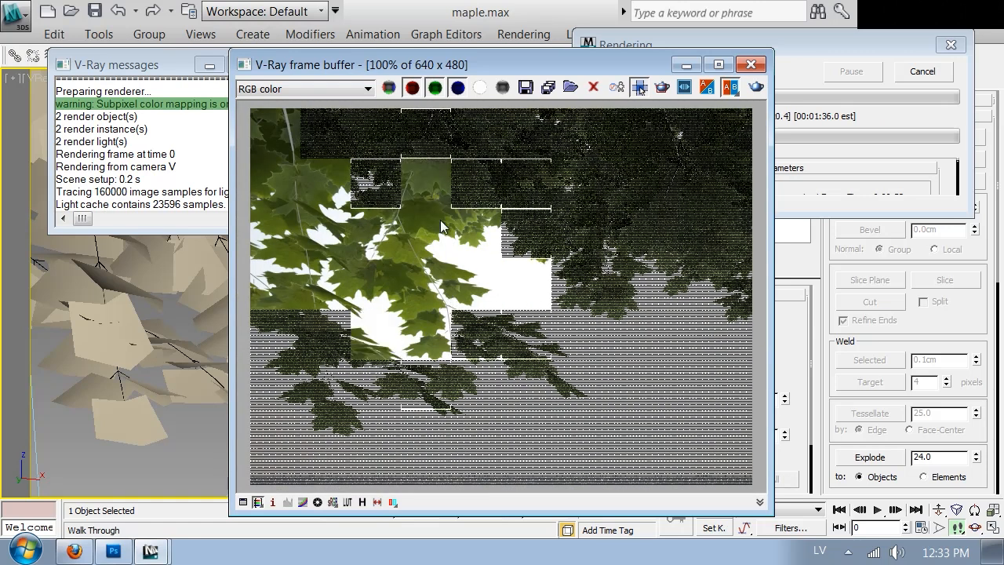
click(922, 71)
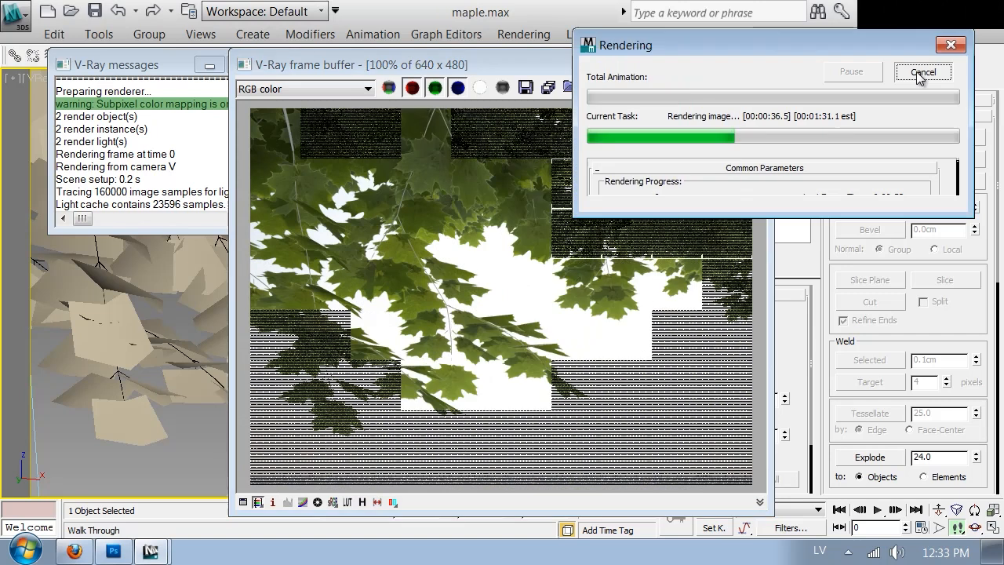
Step: Close the frame buffer, switch to Photoshop and darken the veins on Layer 3 to lightness -100, checking the backlit leaf photo in Firefox
click(751, 64)
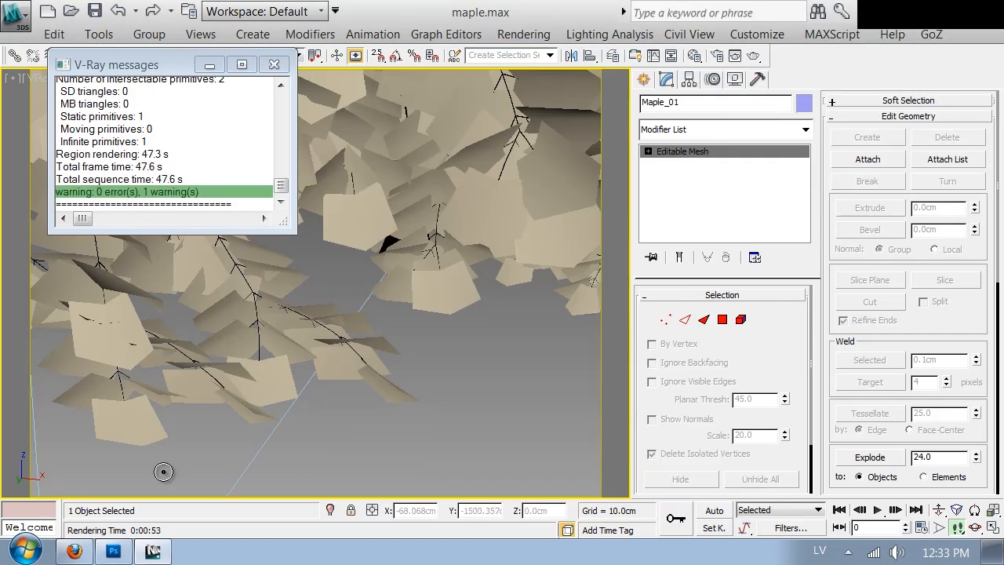
click(121, 556)
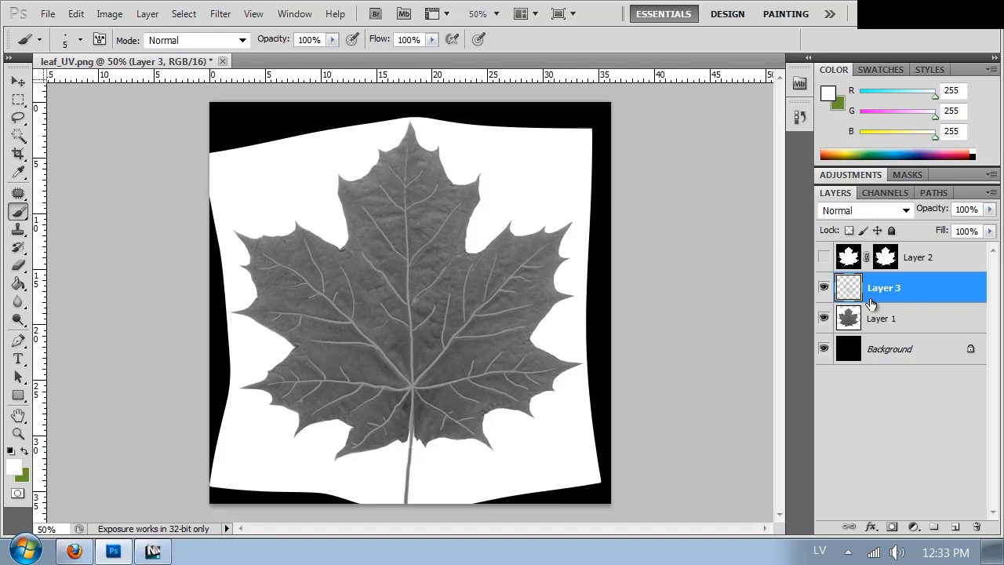
key(ctrl+u)
drag(628, 273, 600, 276)
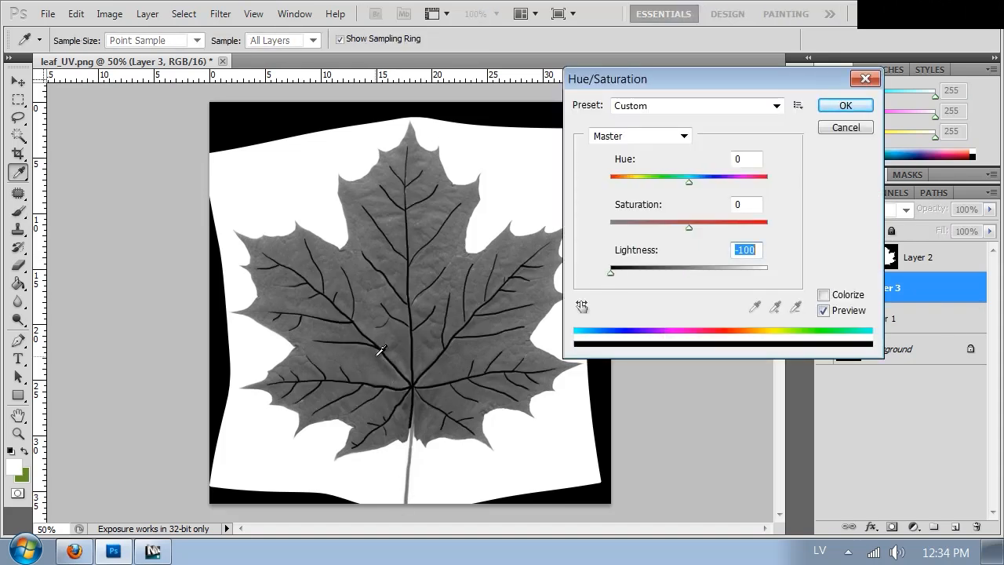
click(75, 552)
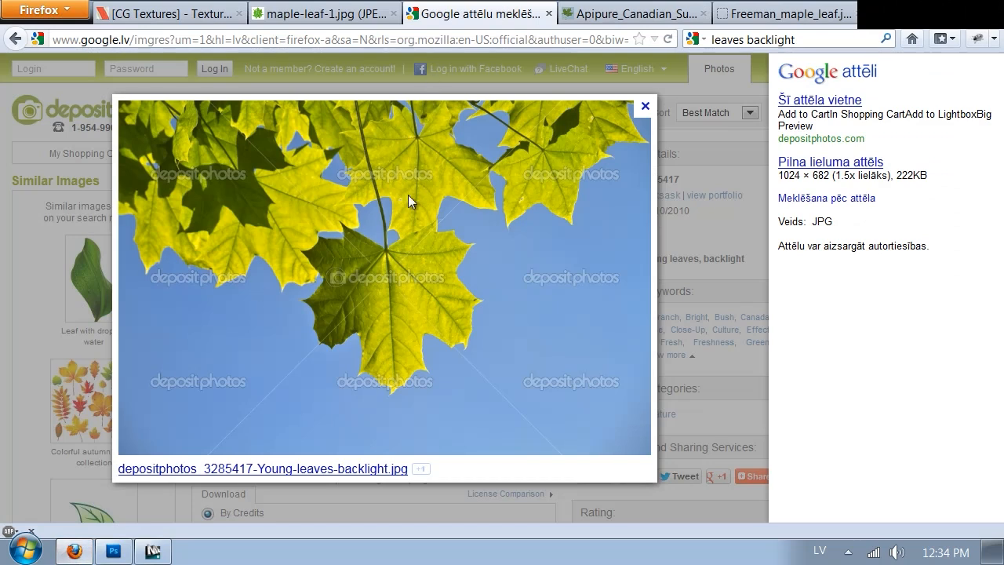
click(113, 551)
click(844, 105)
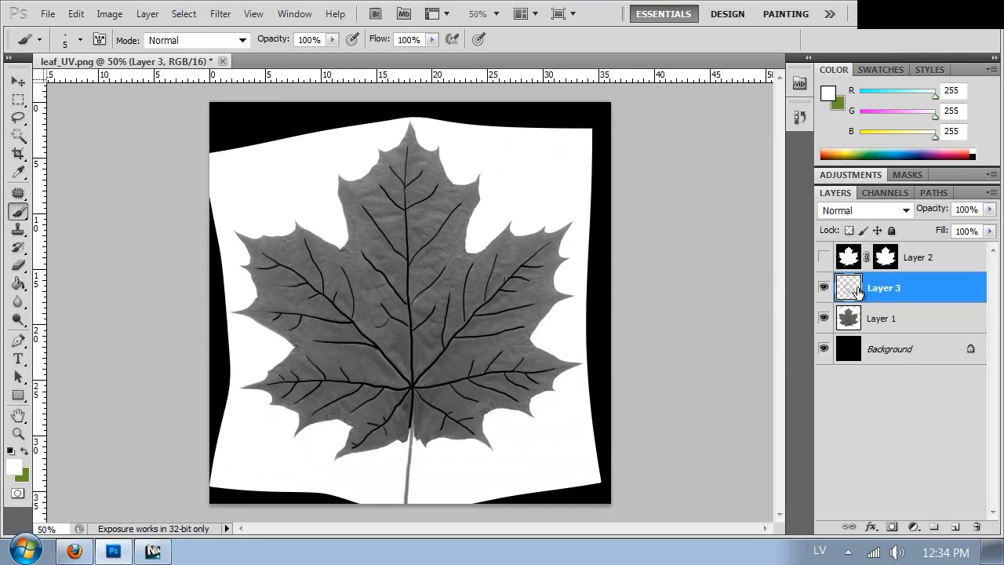
Step: Colorize the leaf on Layer 1 with Hue/Saturation using hue 47, saturation 54 and lightness +23
click(855, 316)
key(ctrl+u)
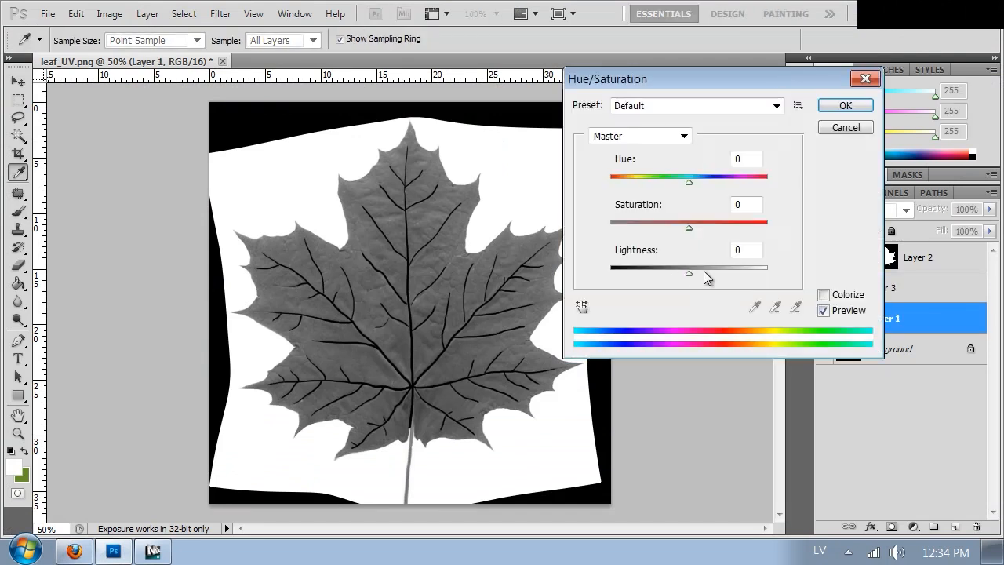
drag(703, 271, 723, 274)
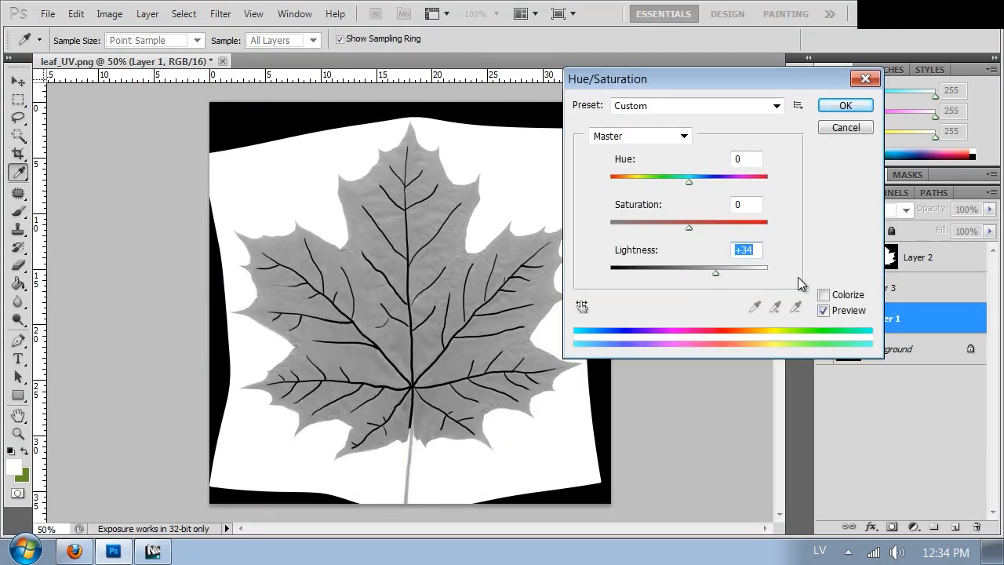
click(823, 295)
drag(695, 274, 706, 273)
mouse_move(627, 182)
mouse_down()
mouse_move(645, 181)
mouse_move(633, 187)
mouse_up()
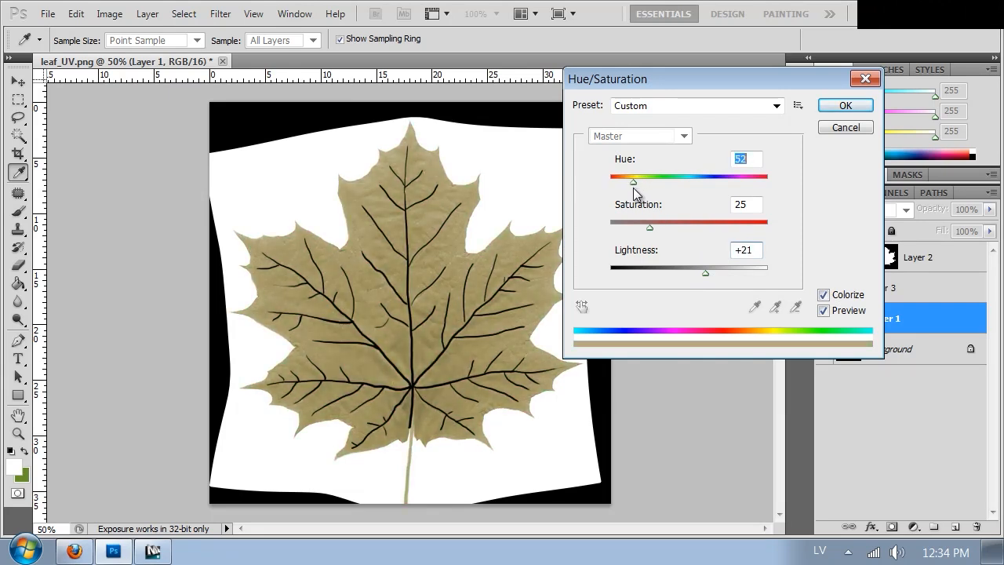
drag(662, 226, 673, 230)
drag(727, 273, 717, 272)
drag(683, 230, 678, 225)
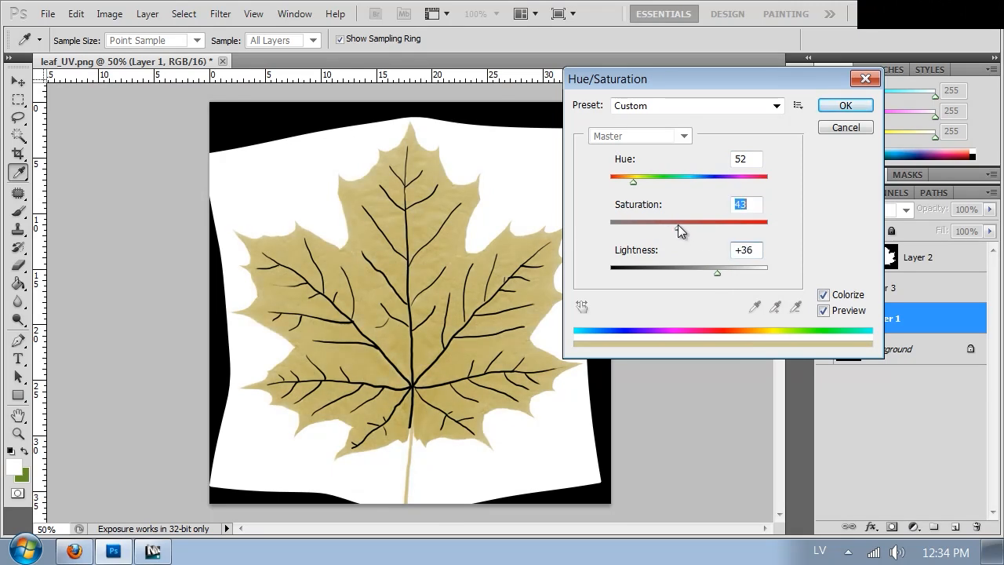
click(708, 274)
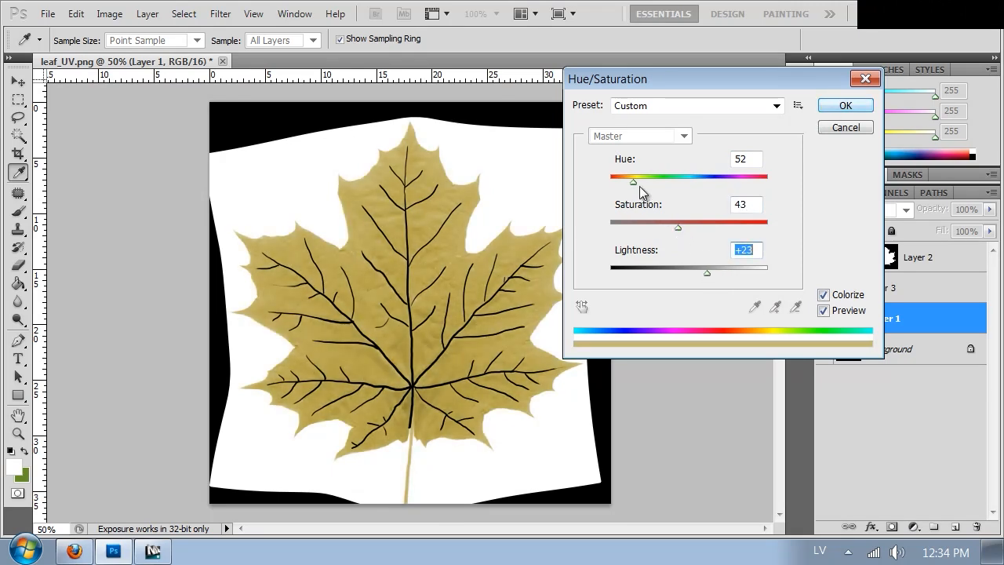
drag(631, 183, 631, 185)
click(702, 228)
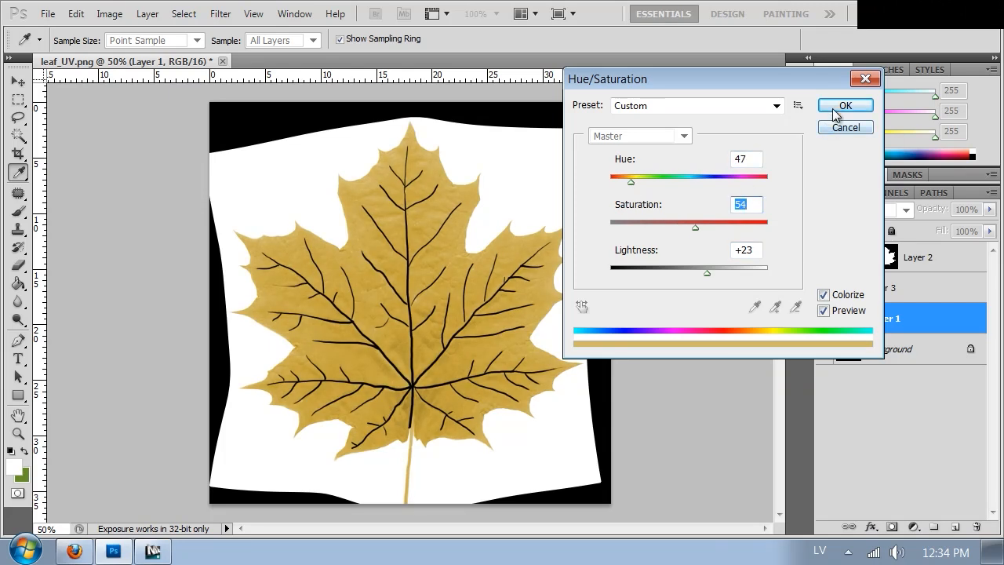
click(835, 110)
Step: Save a copy of the translucency texture as a PNG named leaf_tl in the Textures folder, without interlacing
key(ctrl+shift+s)
click(342, 378)
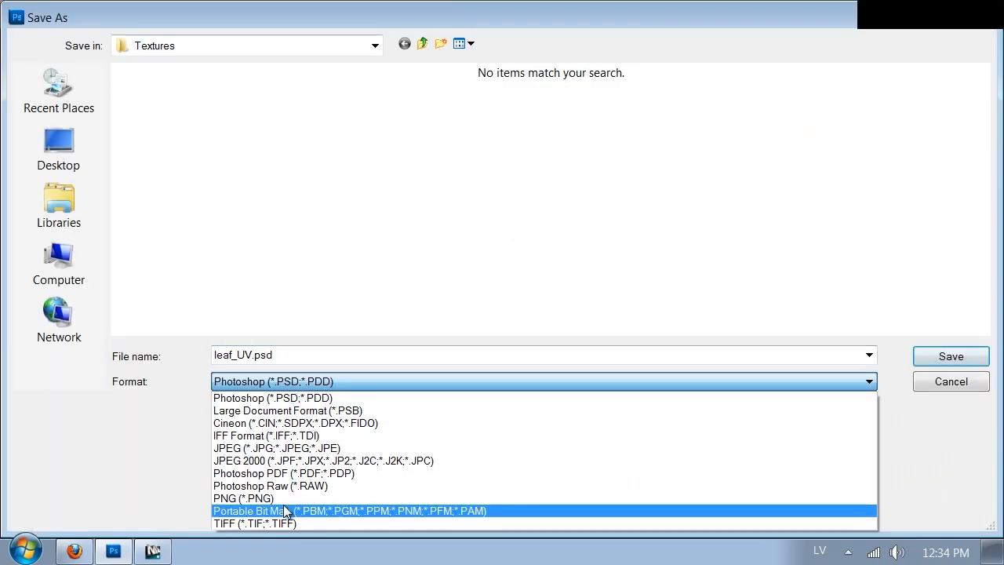
click(243, 498)
double_click(276, 355)
text(le)
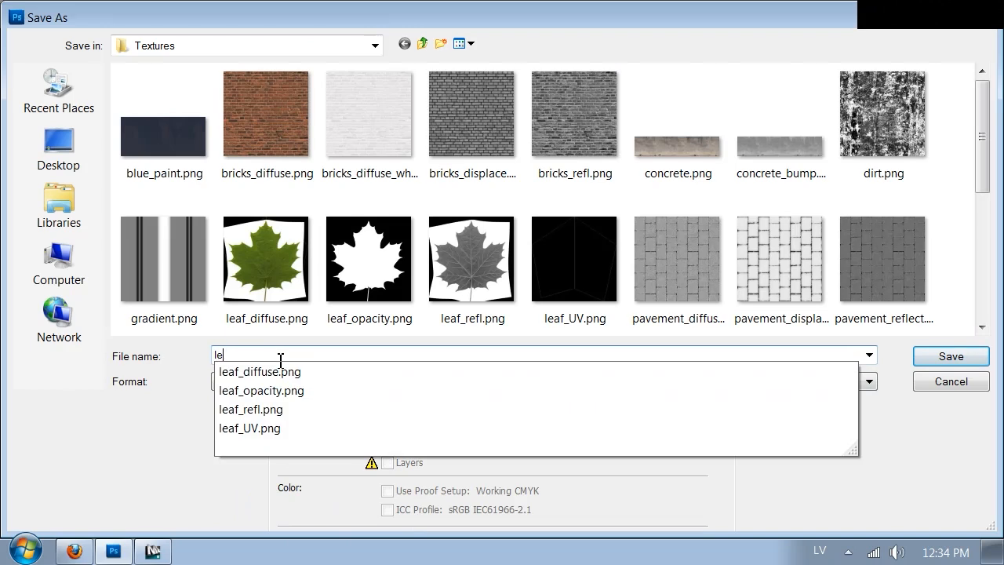
text(af_tl)
key(Return)
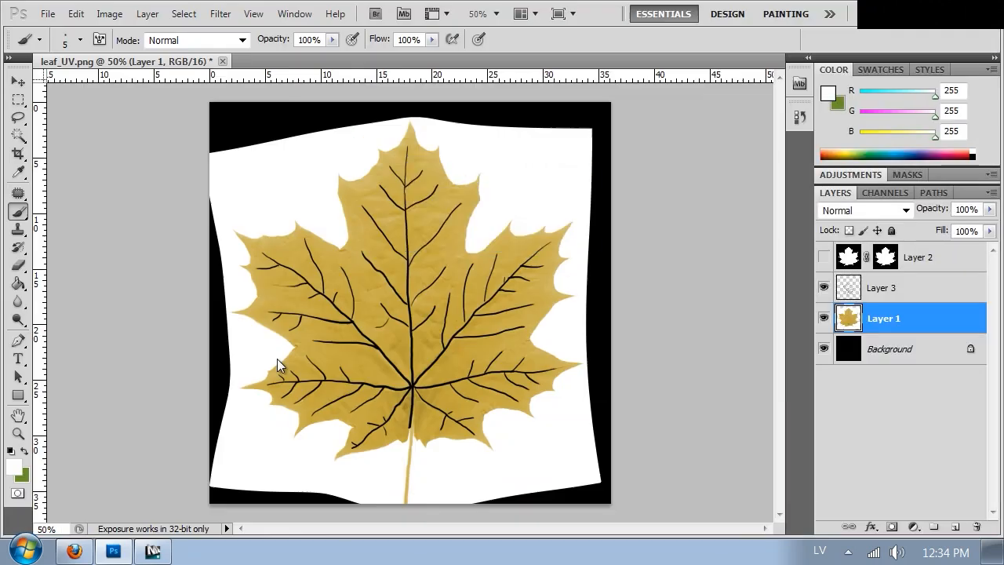
key(Return)
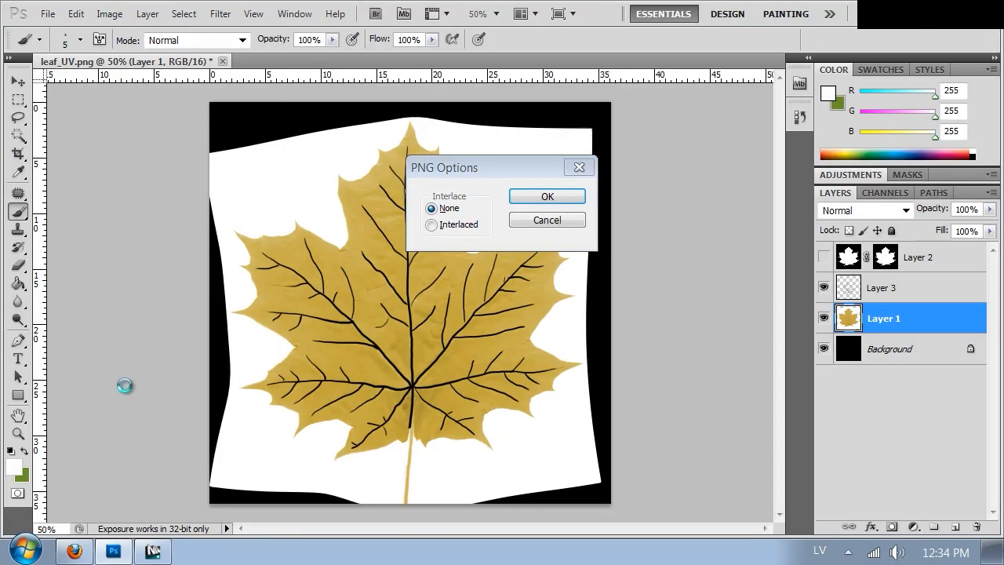
Step: Return to 3ds Max and load the leaf_tl texture as a Bitmap in the VRay2SidedMtl's translucency map slot
click(155, 552)
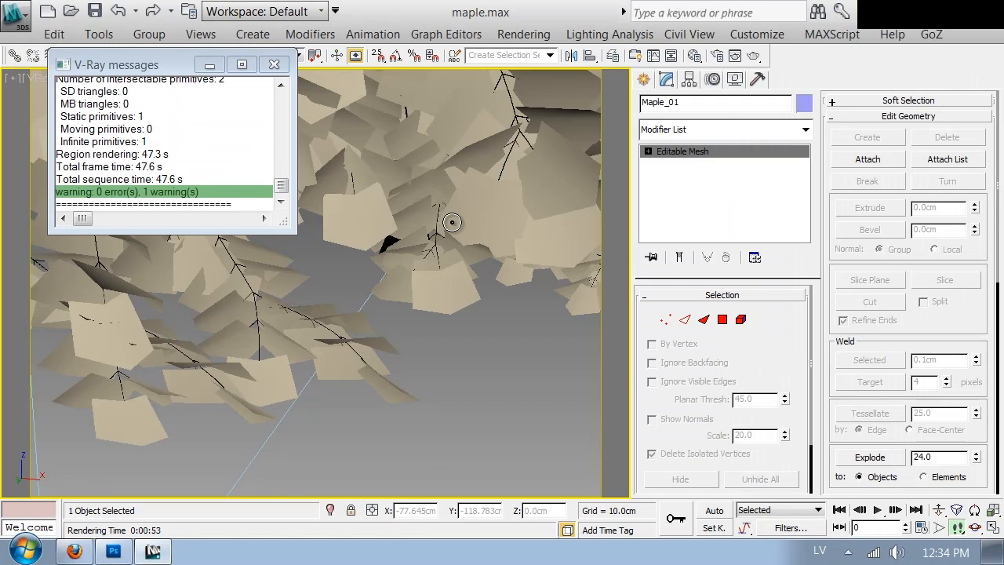
key(m)
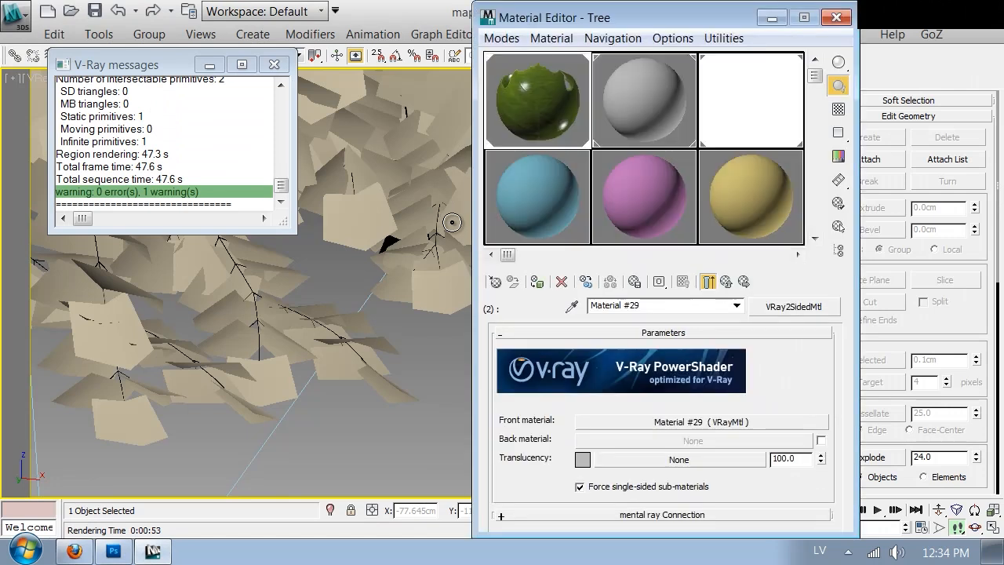
click(627, 463)
double_click(514, 140)
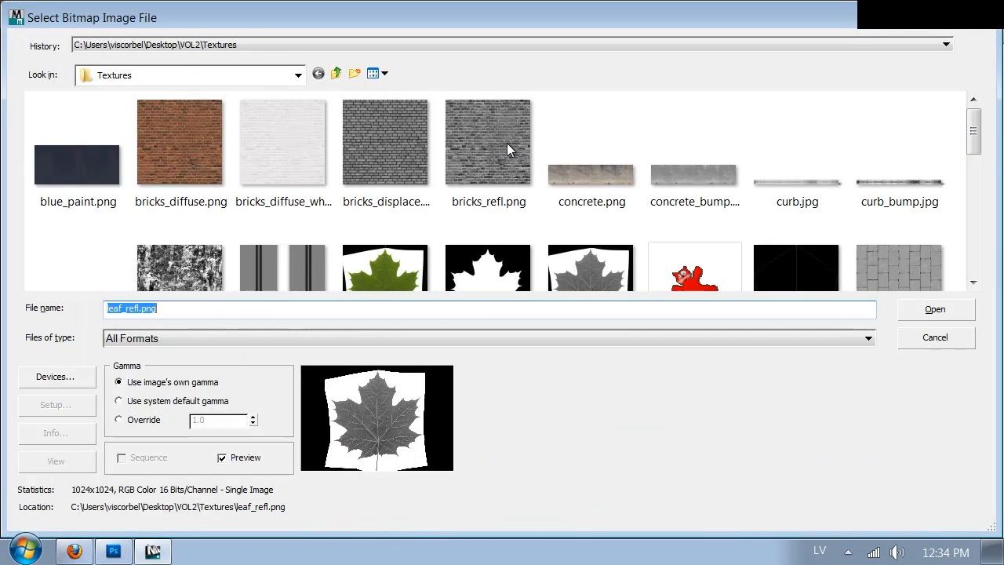
double_click(673, 260)
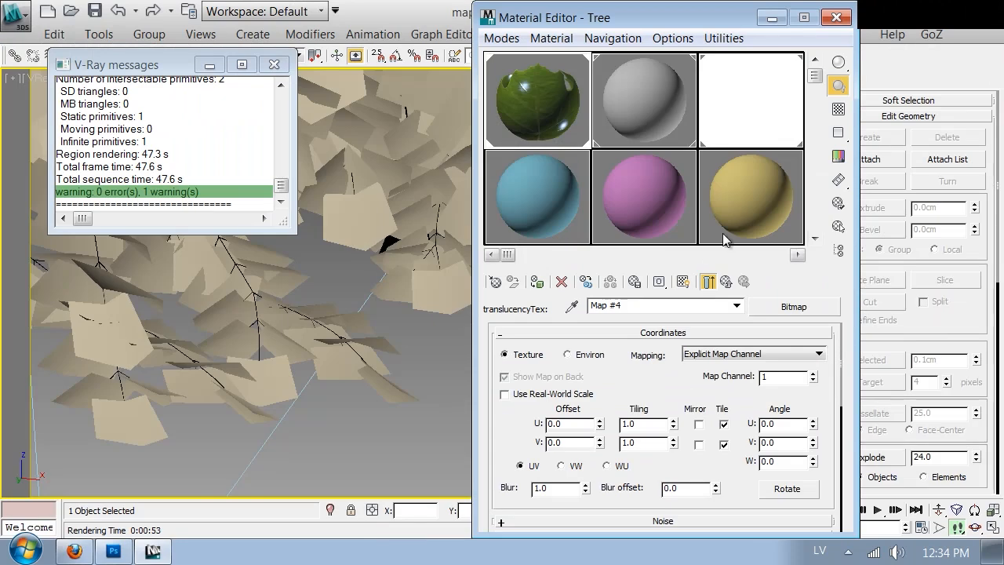
Step: Move the Material Editor aside, render the foliage, examine the translucent leaves up close, then cancel the render and close the frame buffer
drag(616, 23, 637, 178)
click(753, 56)
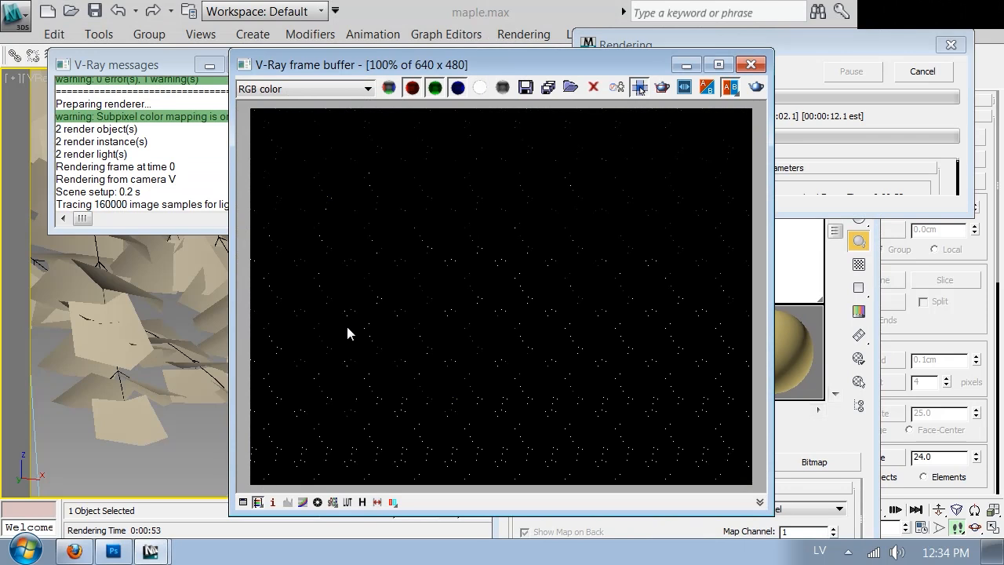
scroll(347, 331, up, 2)
scroll(422, 288, down, 1)
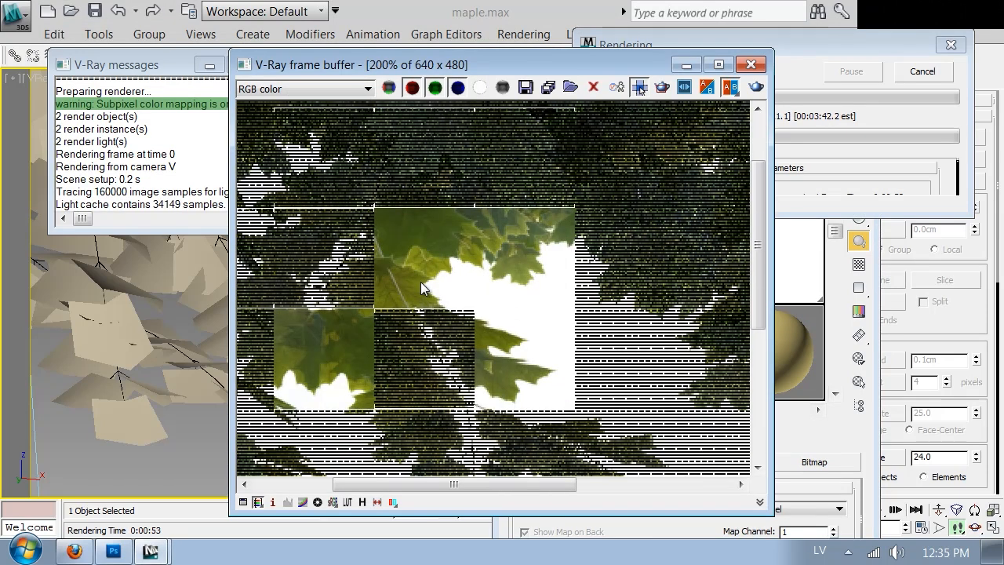
scroll(421, 285, down, 1)
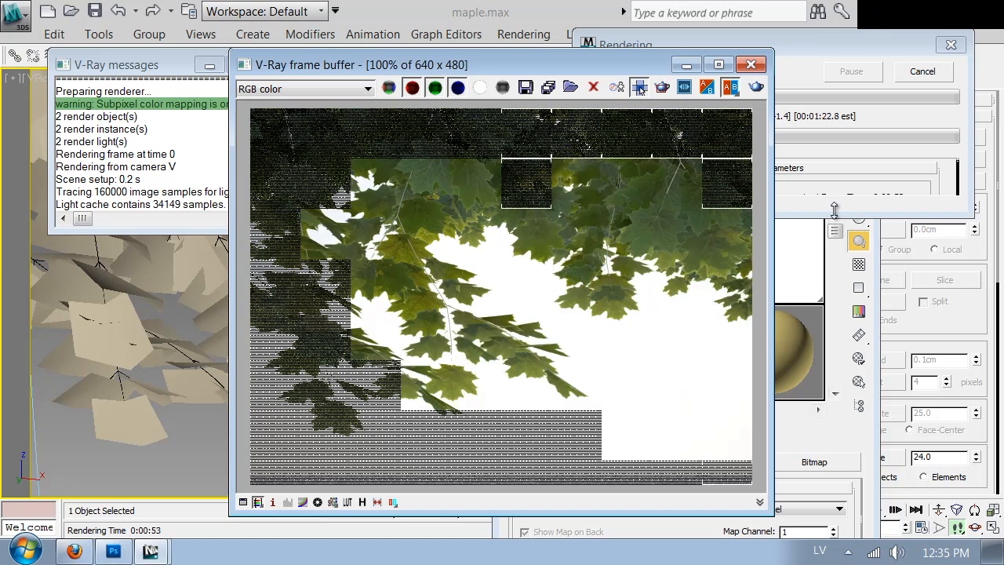
click(935, 71)
click(751, 66)
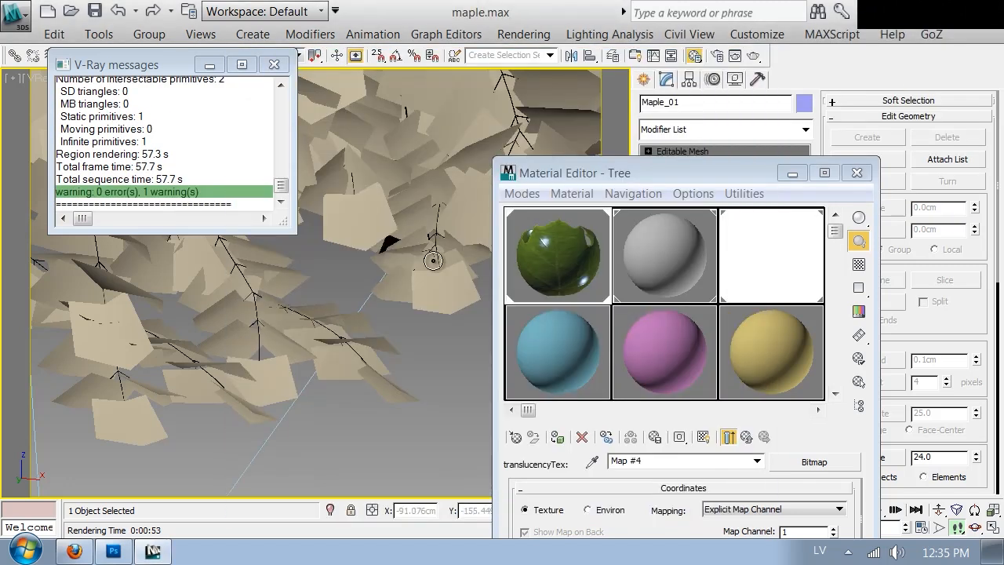
Step: Switch the viewport to VRayPhysicalCamera001, close the V-Ray messages and Material Editor windows, and render the whole tree
key(c)
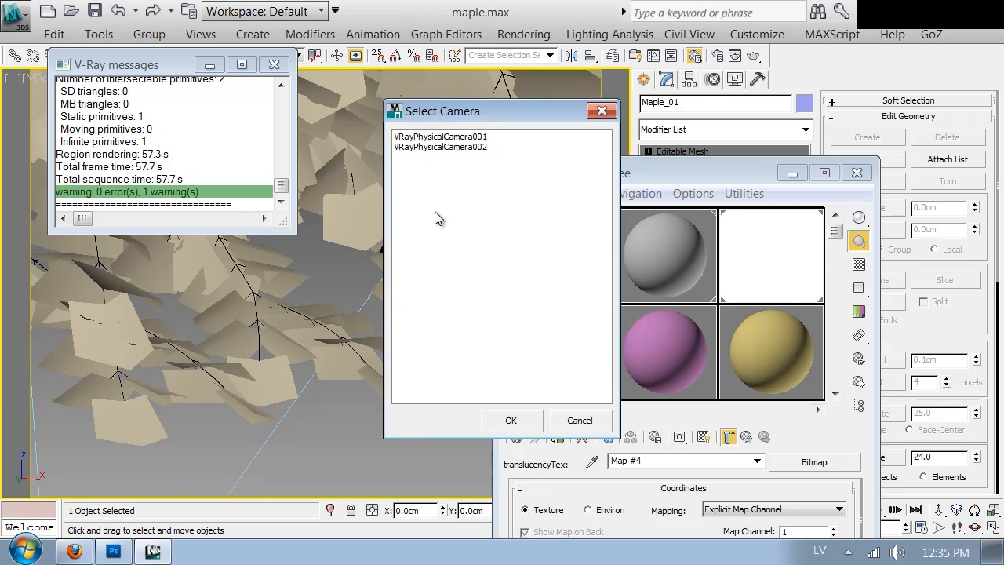
double_click(461, 141)
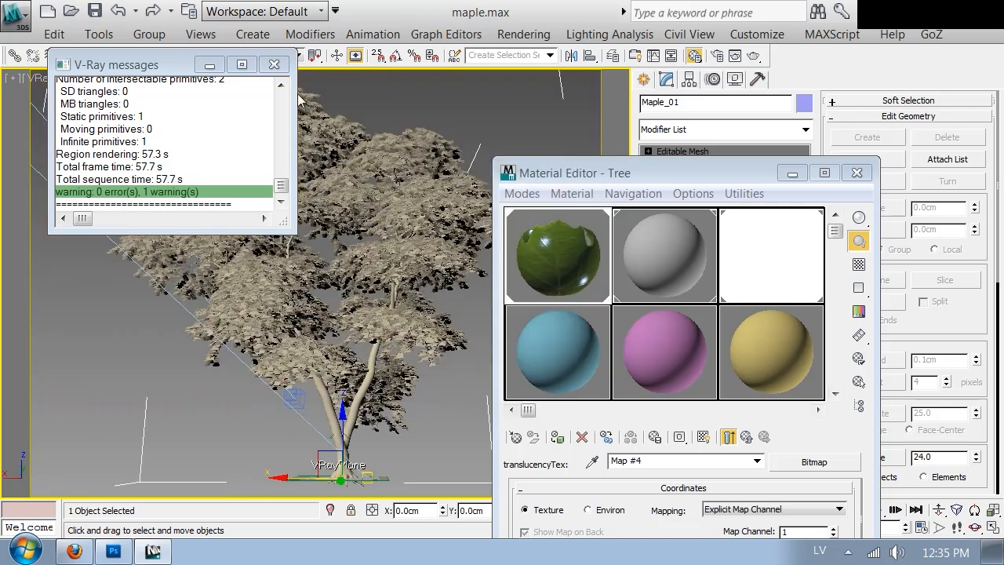
click(274, 64)
click(856, 172)
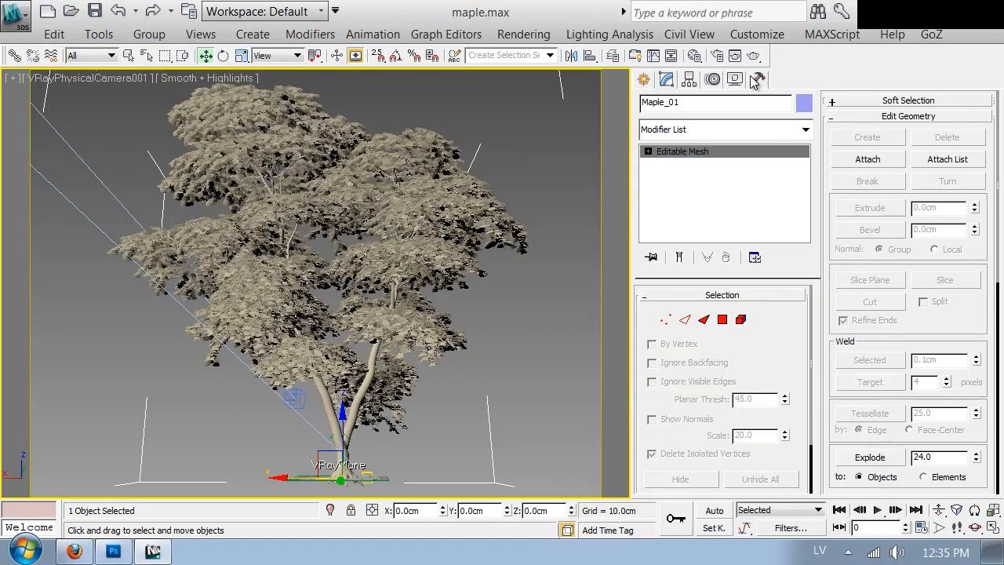
click(752, 56)
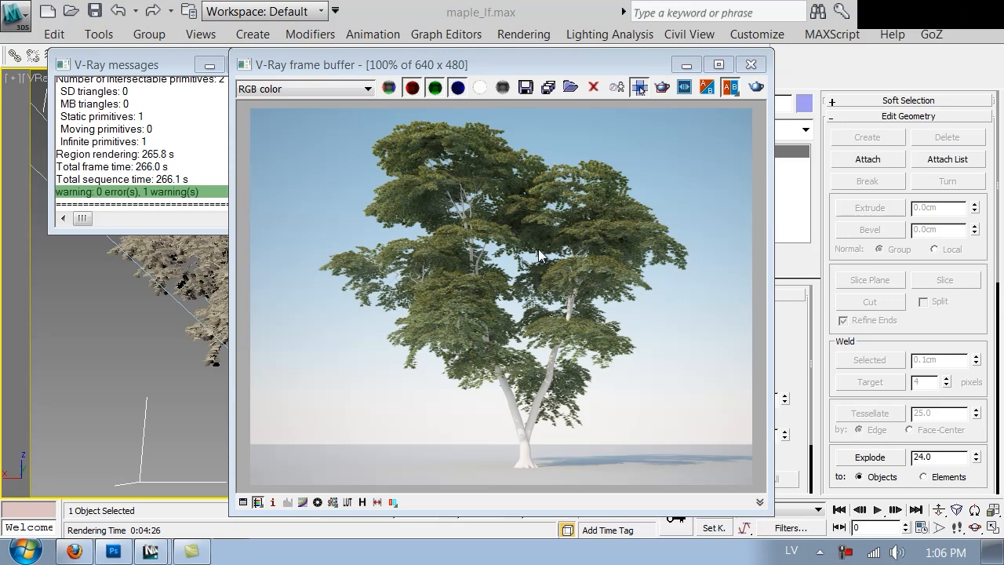
Step: Examine the rendered maple tree's crown and foliage up close in the V-Ray frame buffer
scroll(462, 256, up, 2)
middle_drag(461, 256, 477, 359)
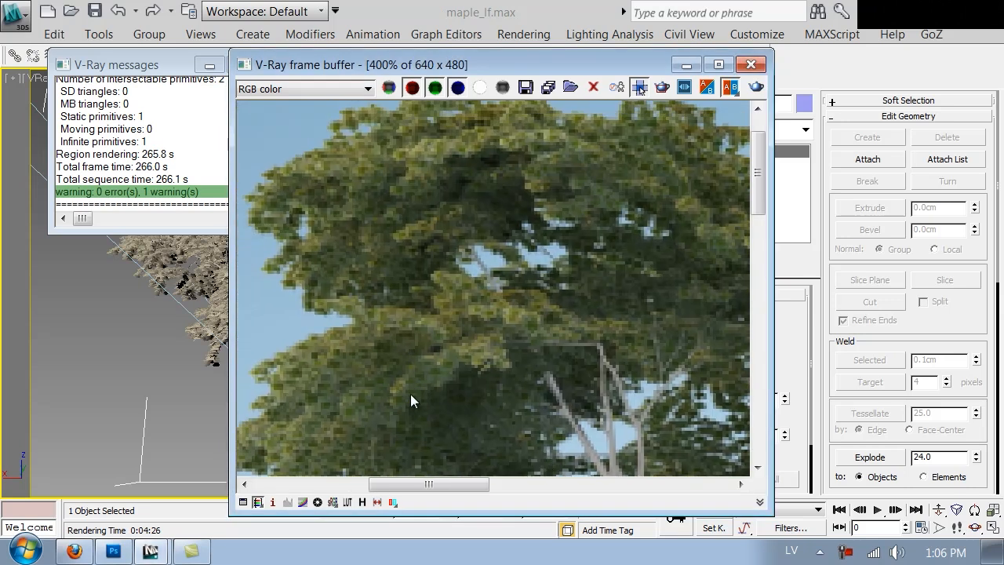
scroll(457, 299, down, 1)
middle_drag(456, 298, 434, 242)
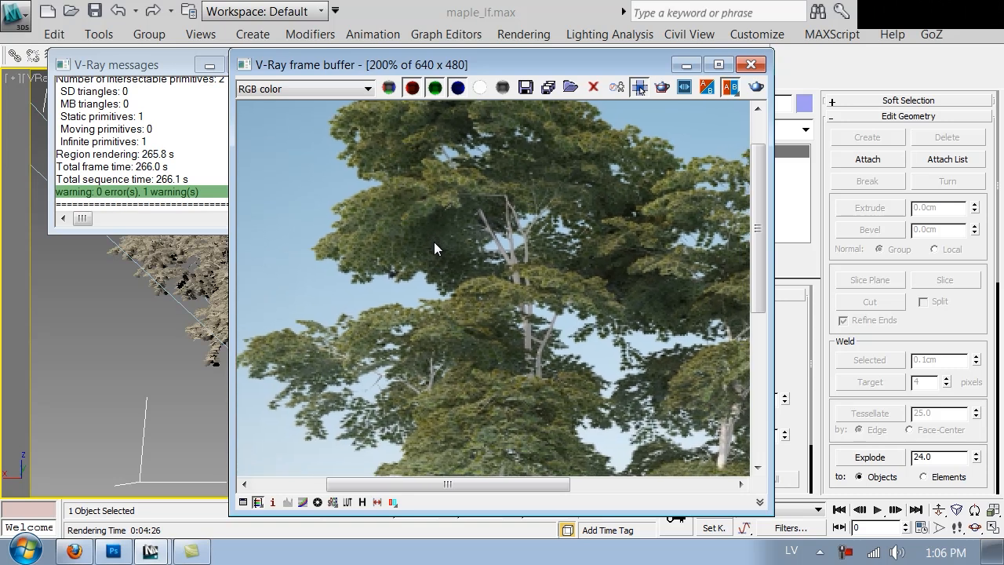
Step: Close the rendered image and the V-Ray messages, and switch the viewport to the VRayPhysicalCamera002 view
scroll(434, 242, down, 1)
click(755, 66)
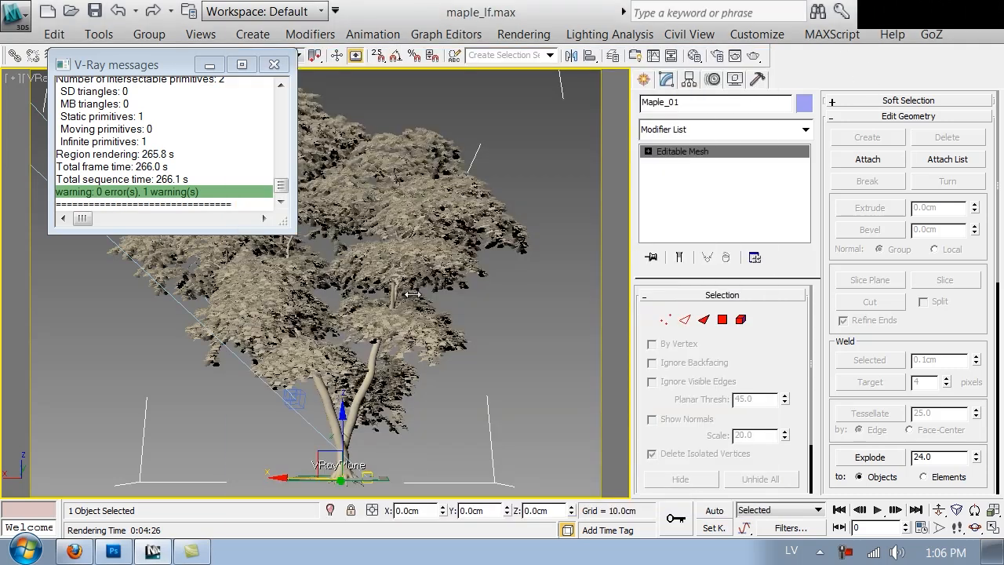
key(c)
double_click(446, 148)
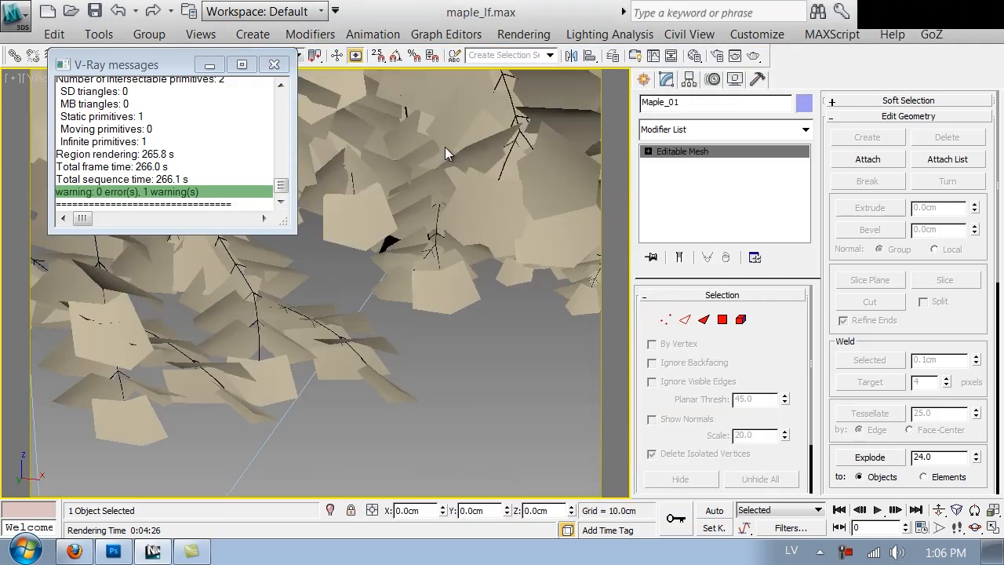
click(276, 66)
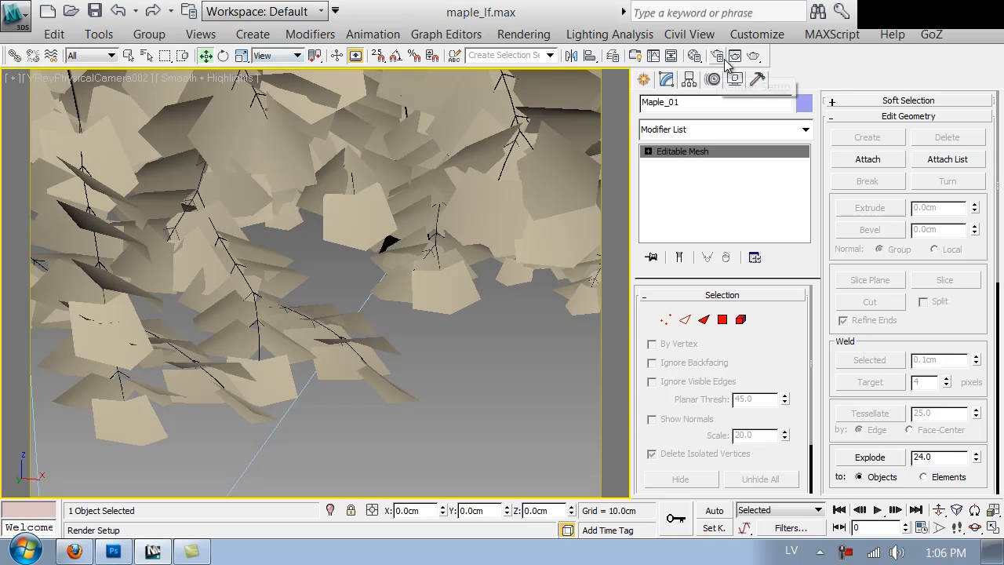
Step: Show the Tree material in the Material Editor with an enlarged preview and open its front material
key(m)
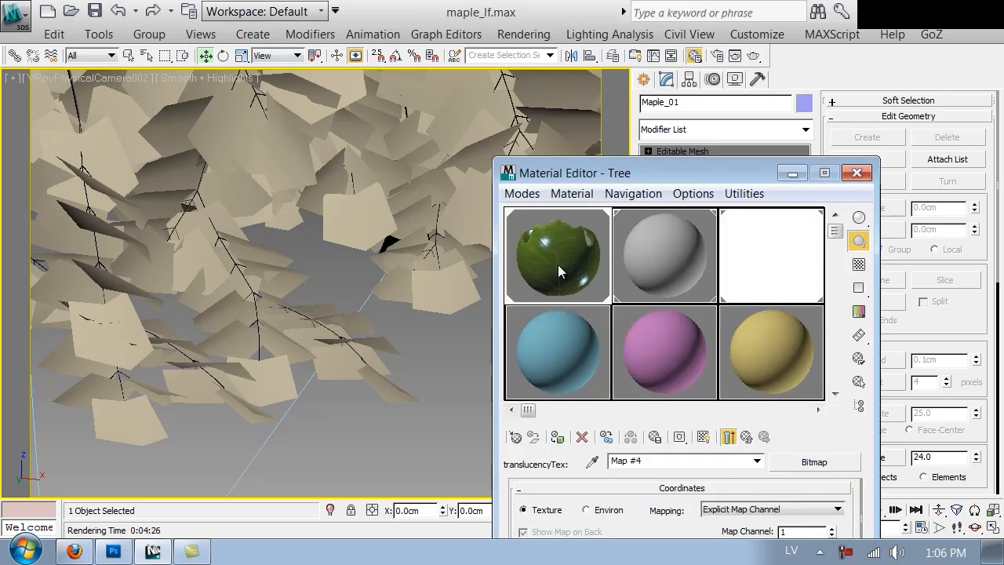
double_click(558, 267)
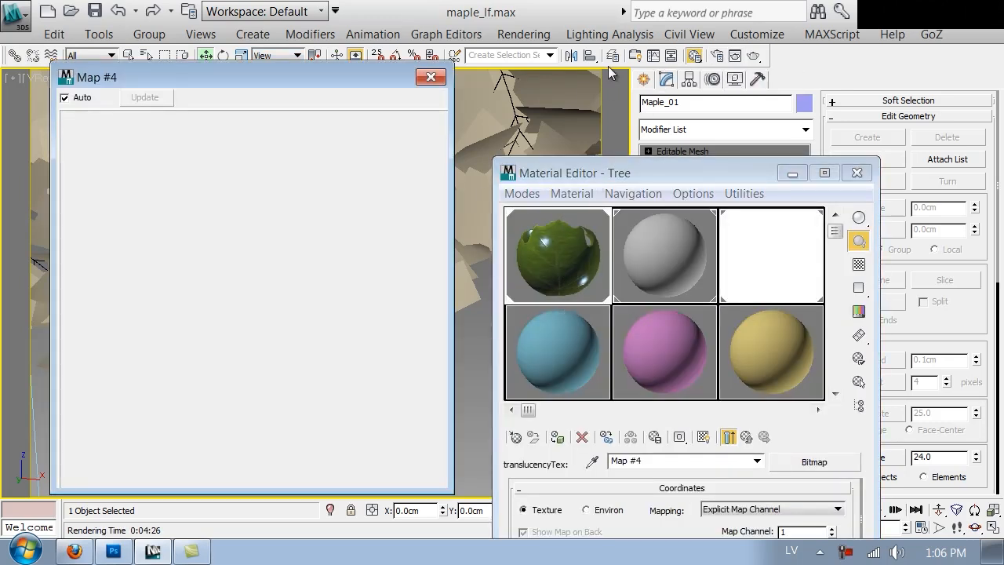
drag(594, 175, 609, 19)
click(761, 281)
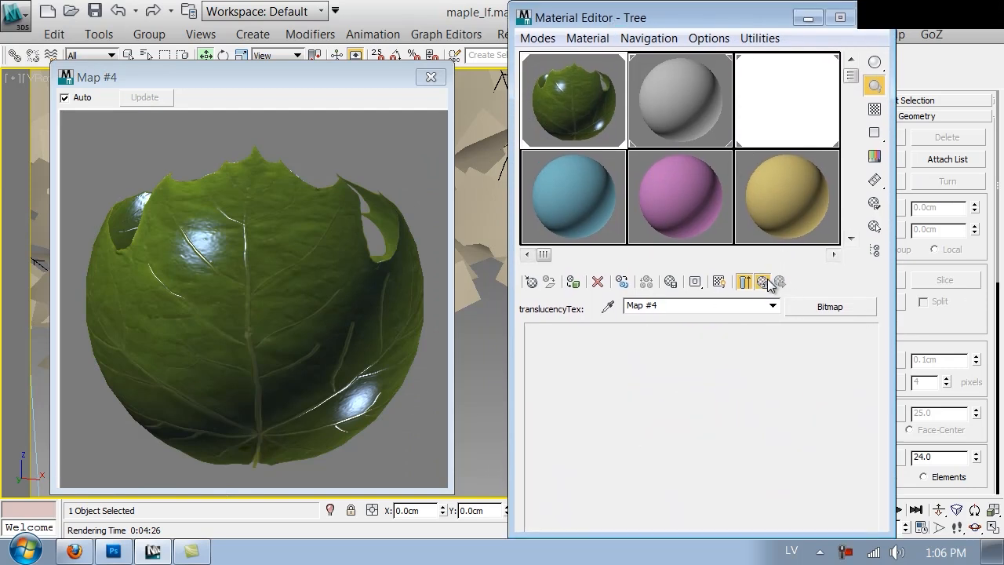
click(759, 422)
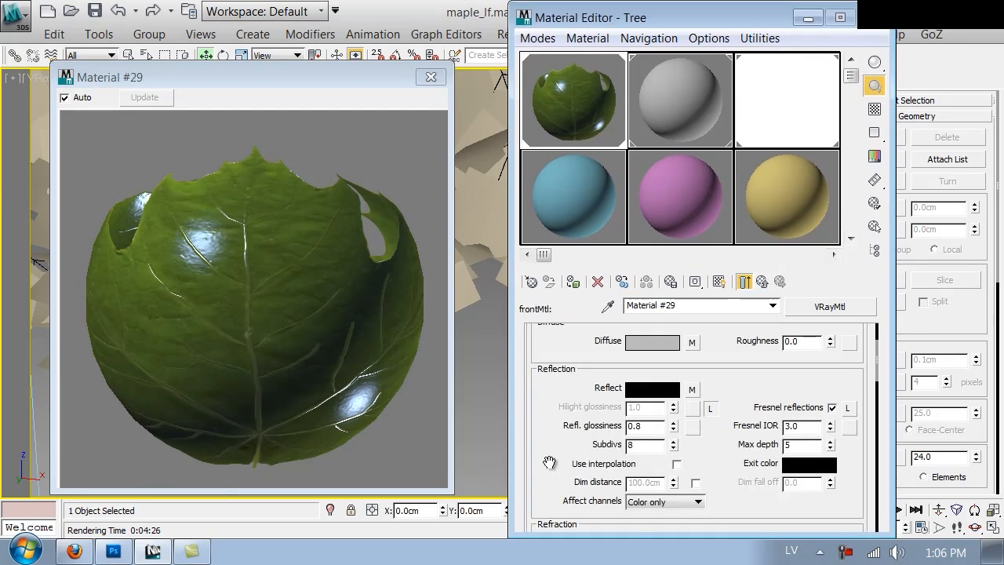
Step: Check the blur setting of the front material's bump map and set the opacity map's blur to 0.01
scroll(718, 459, down, 10)
click(726, 506)
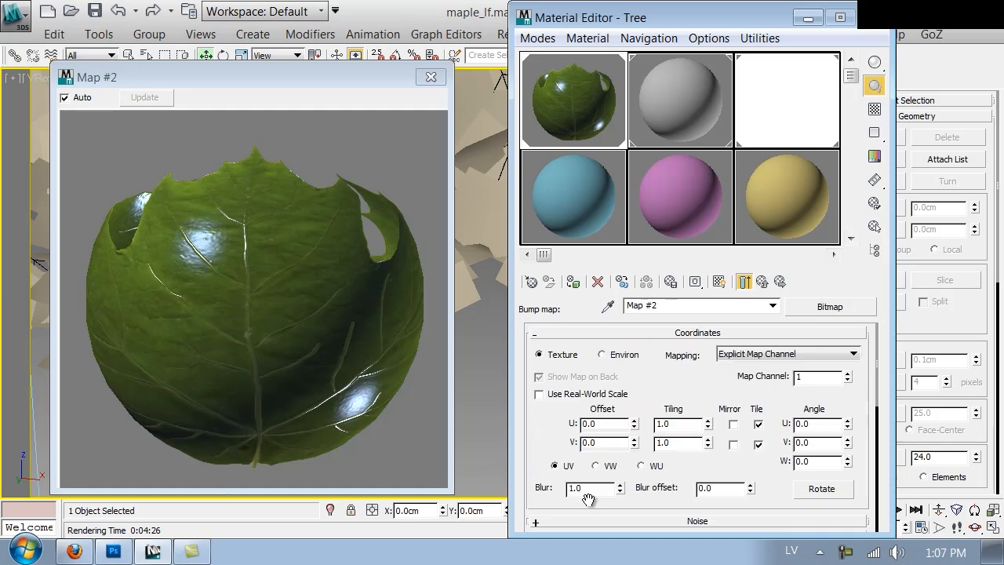
drag(593, 489, 533, 489)
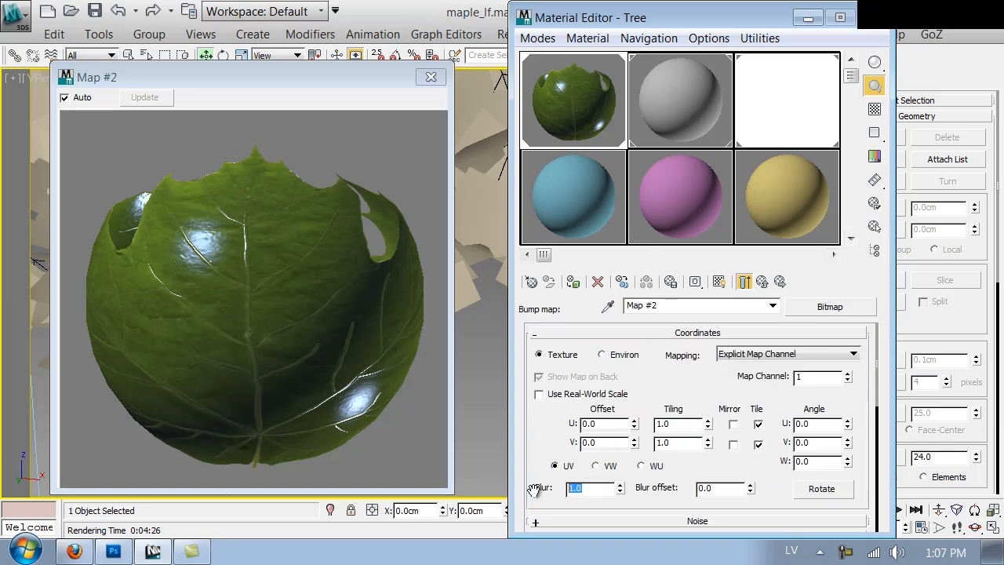
click(761, 281)
scroll(598, 430, down, 1)
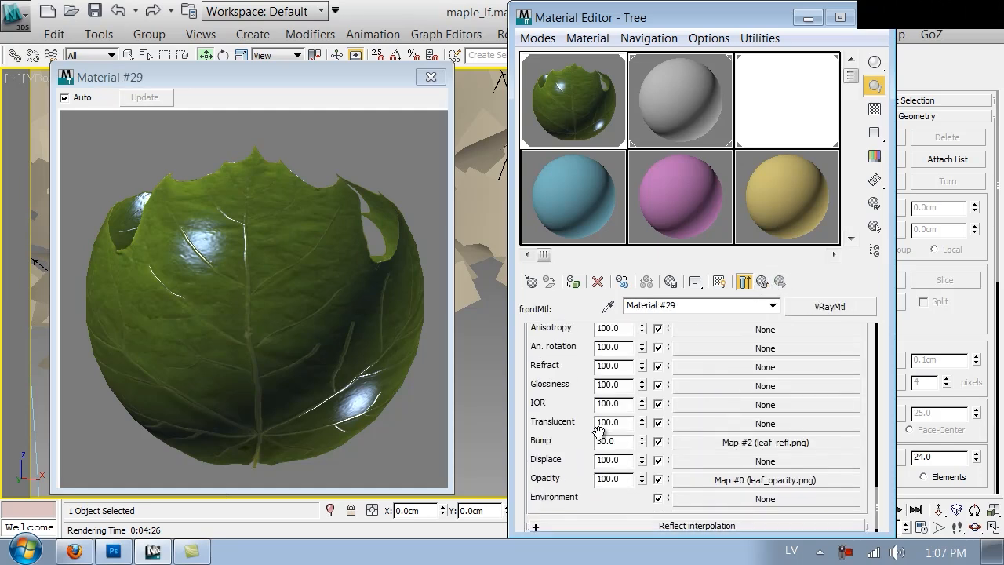
click(722, 478)
text(0.01)
key(Return)
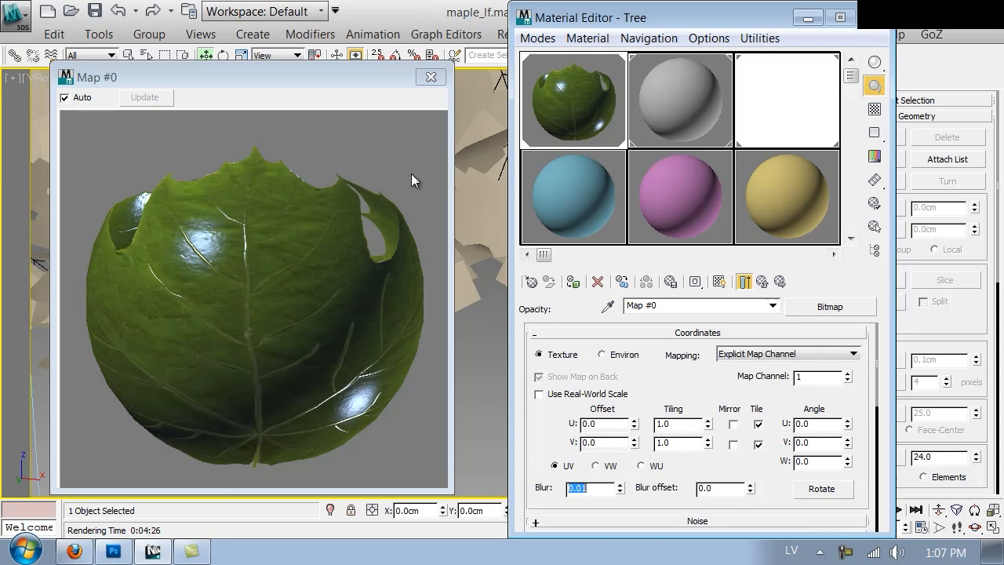
Step: Switch to Photoshop and open leaf_diffuse.png
click(114, 551)
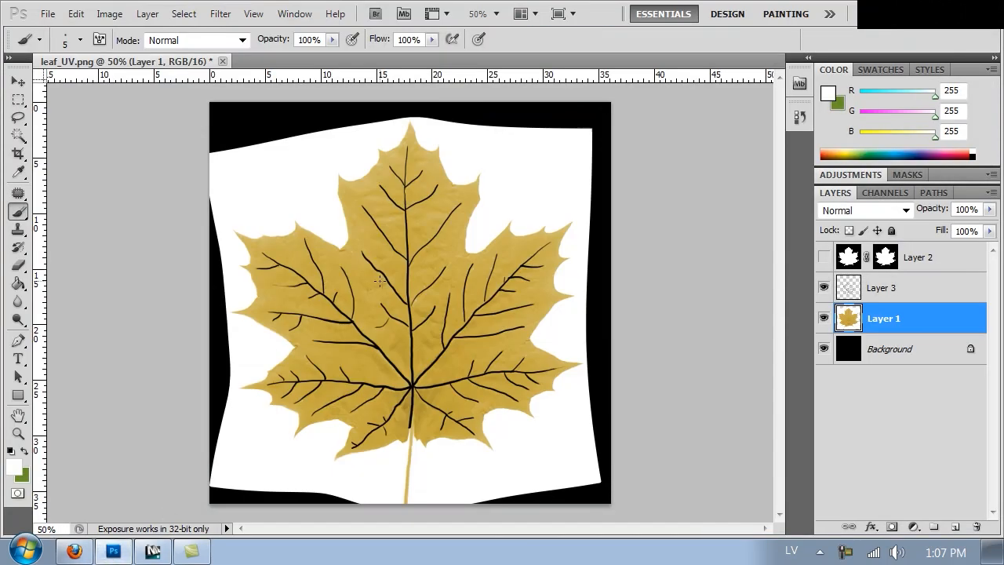
key(ctrl+o)
double_click(568, 260)
Step: Select the white area around the leaf with the Magic Wand, invert the selection and copy it to a new layer
click(181, 16)
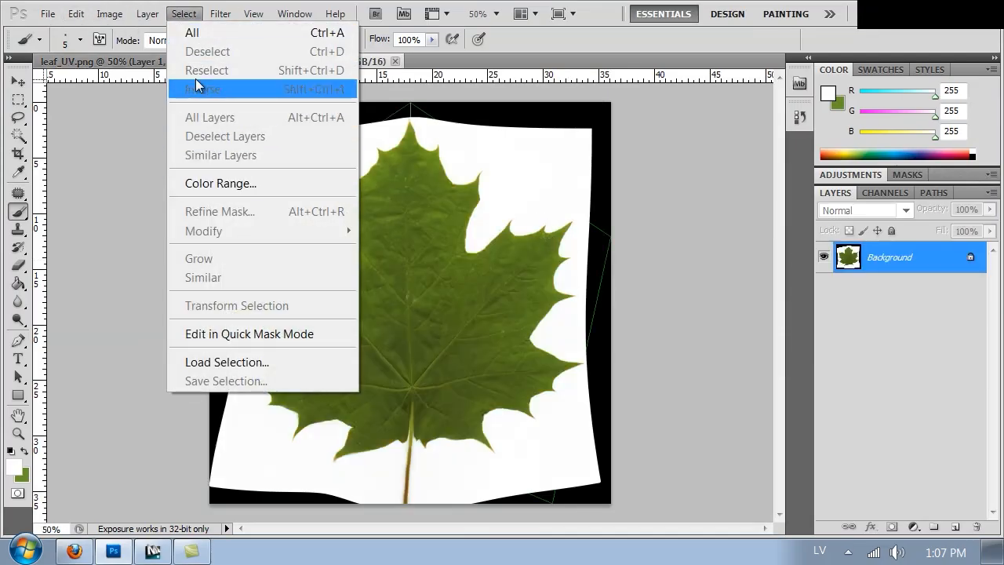
click(20, 137)
click(269, 162)
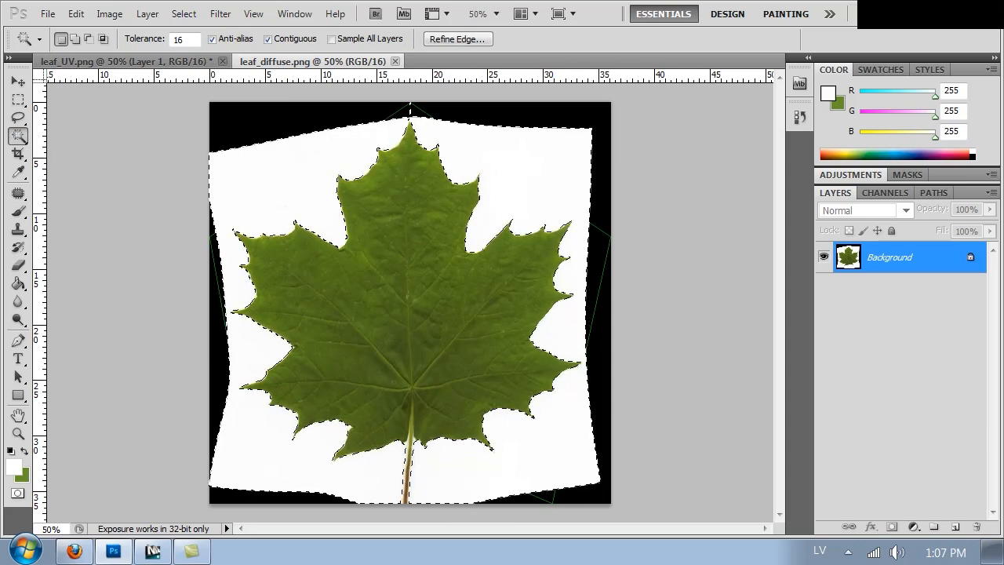
key(ctrl+shift+i)
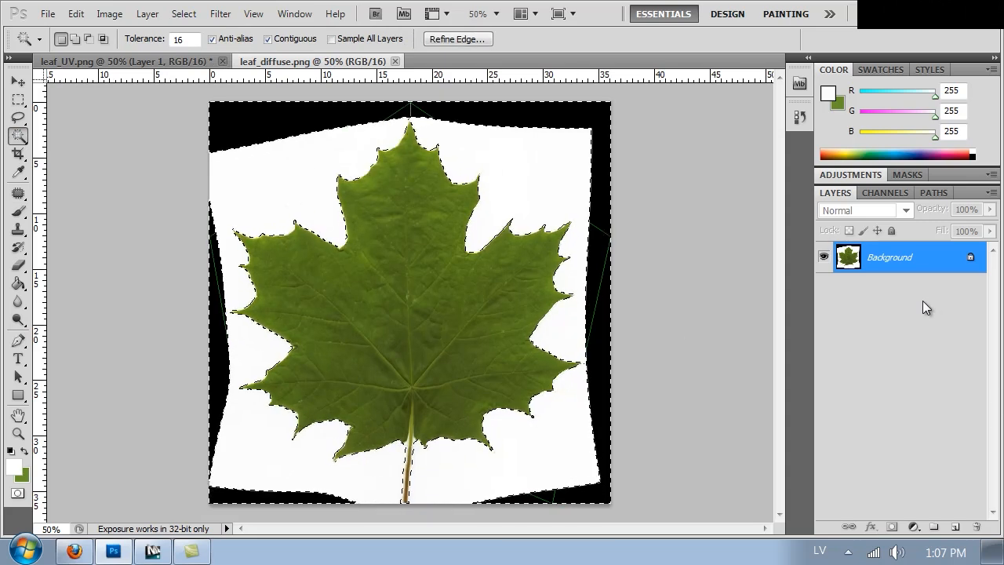
key(ctrl+j)
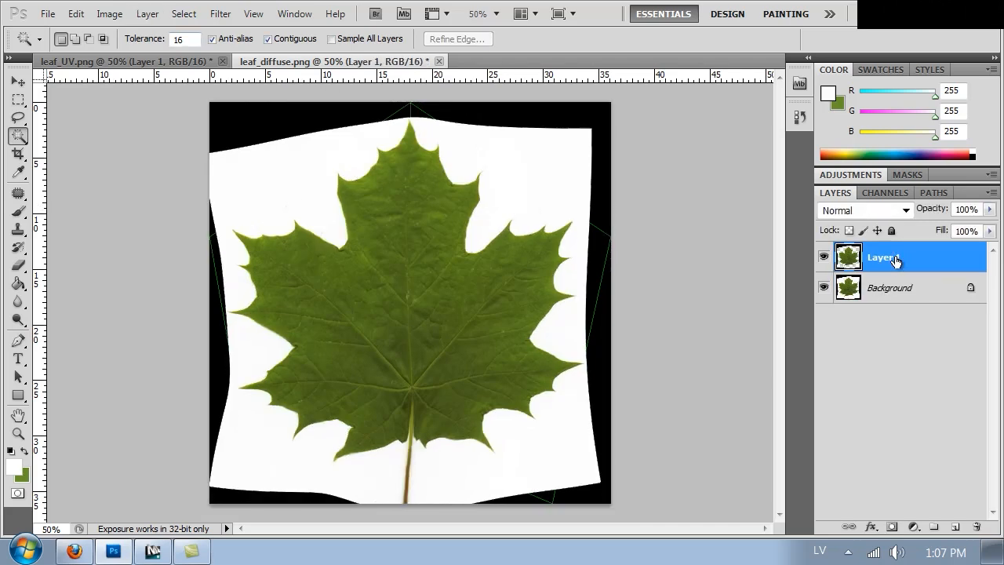
Step: Apply a Gaussian Blur with a 26.1 pixel radius to the Background layer
click(868, 287)
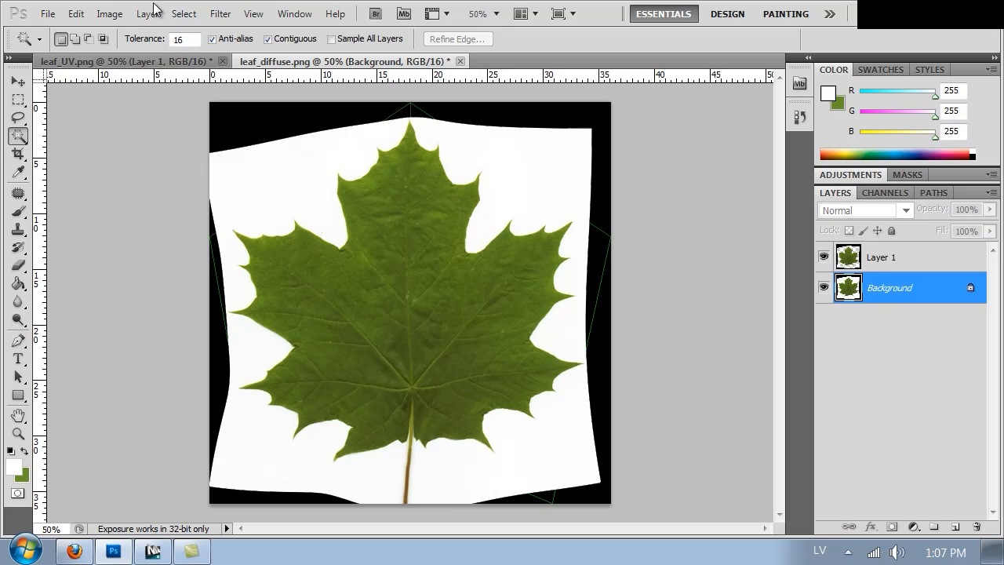
click(218, 14)
mouse_move(236, 193)
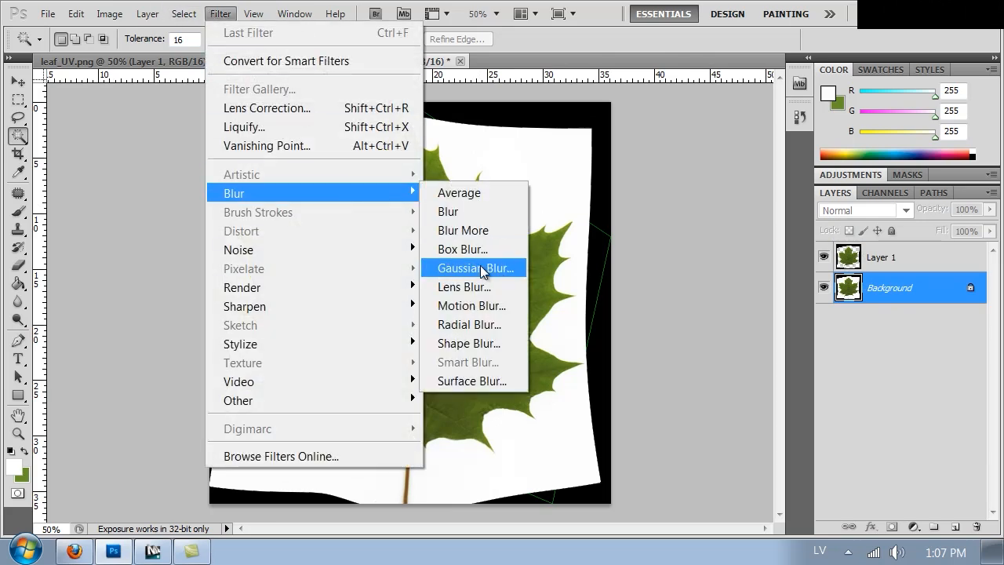
click(480, 267)
drag(471, 101, 708, 118)
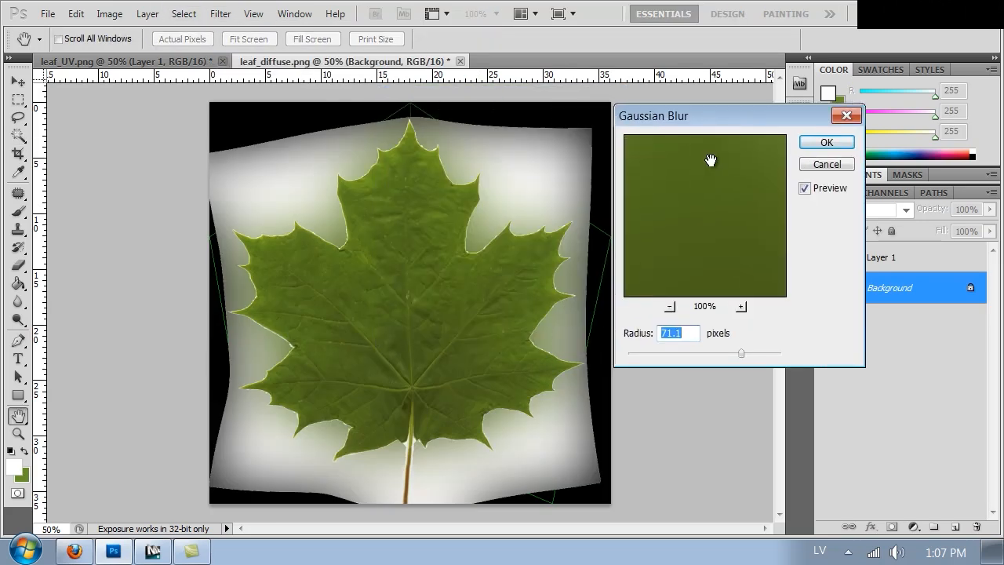
mouse_move(716, 355)
mouse_down()
mouse_move(745, 355)
mouse_move(671, 352)
mouse_move(703, 353)
mouse_up()
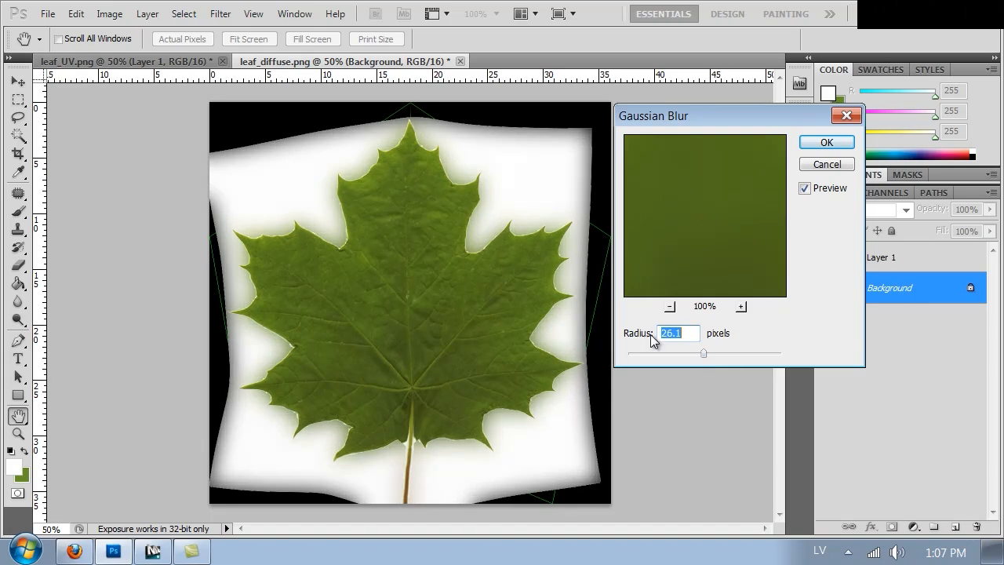
click(827, 142)
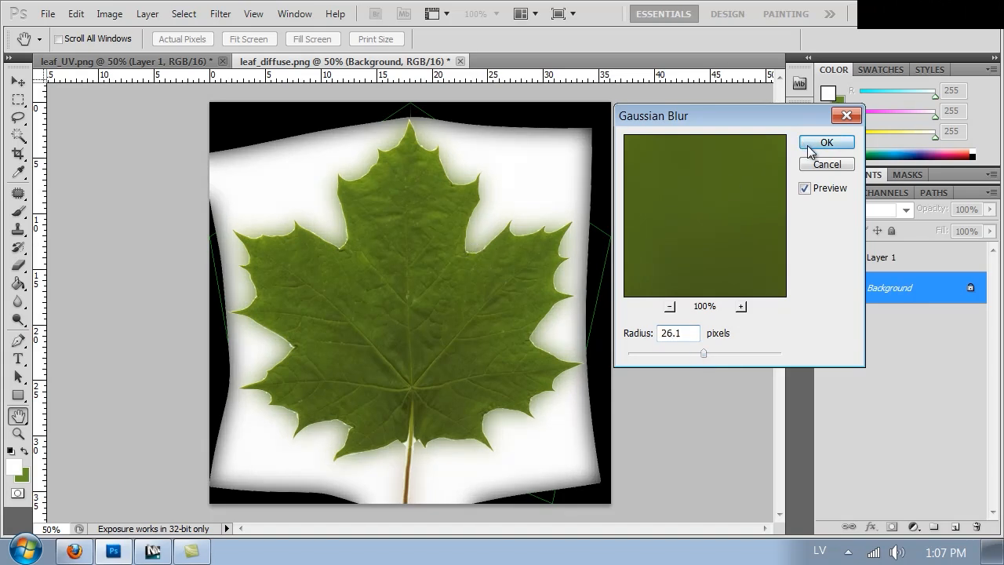
Step: Load Layer 1's outline as a selection and open Refine Edge with the view mode set to On Black
click(849, 255)
ctrl+click(849, 255)
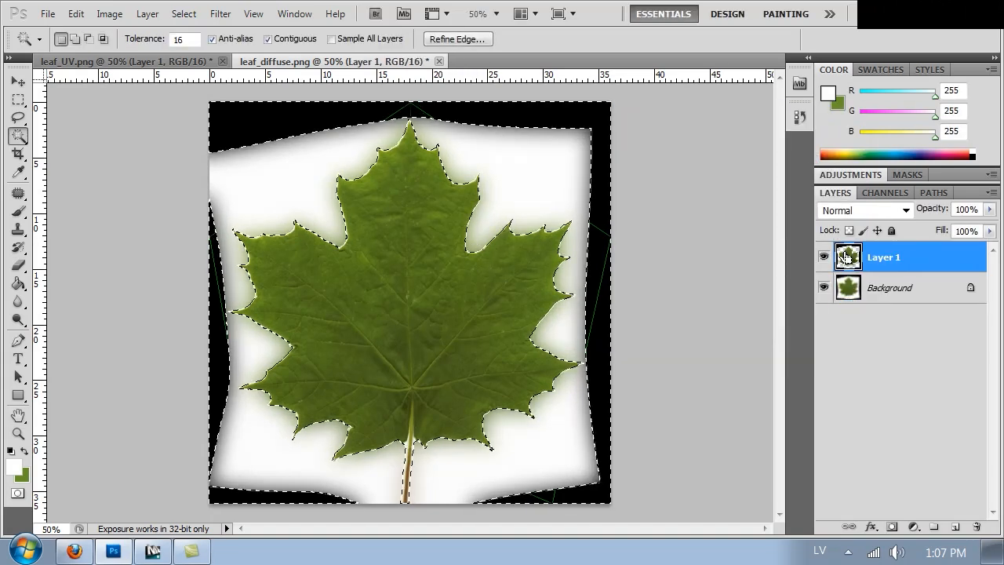
click(222, 14)
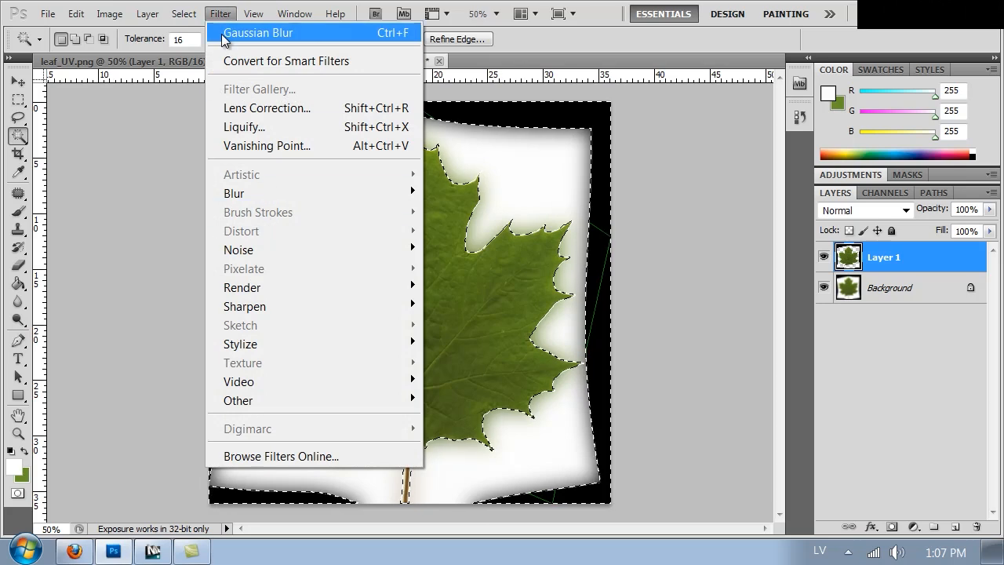
mouse_move(182, 15)
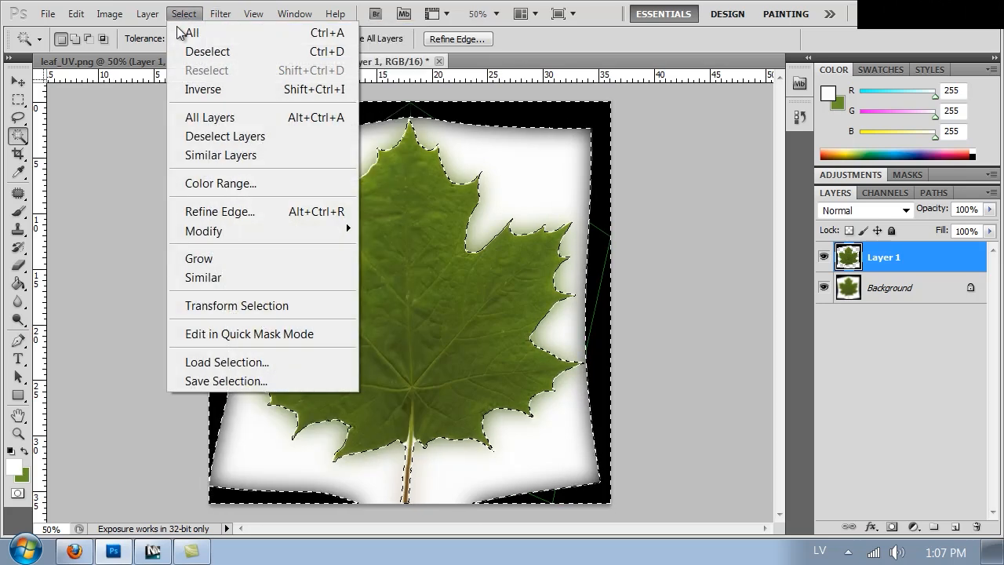
click(225, 212)
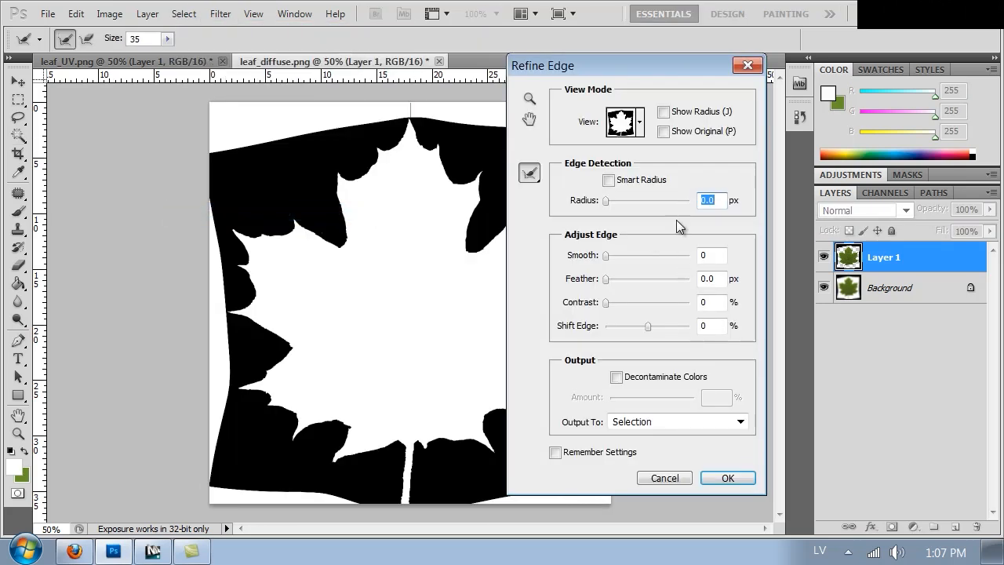
click(639, 121)
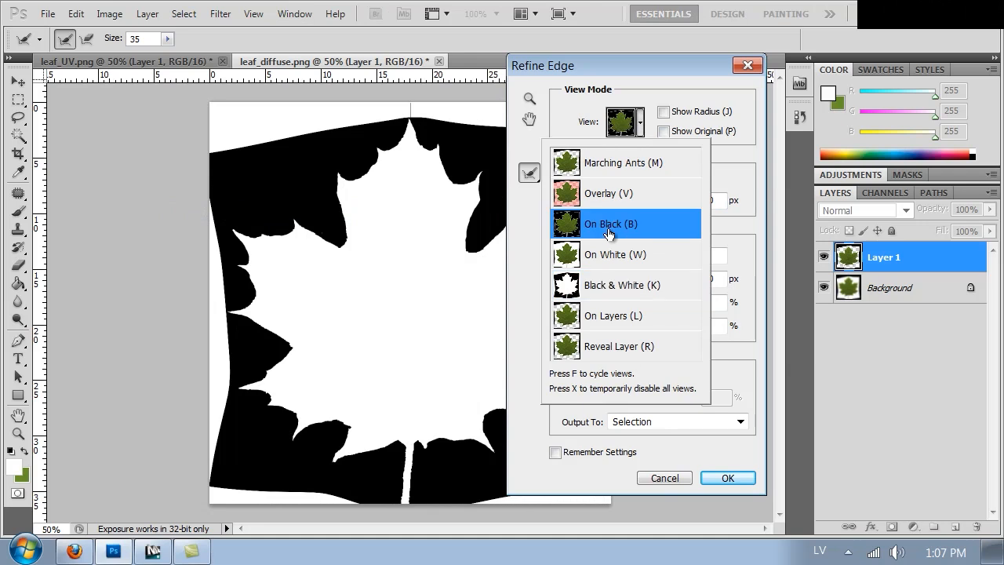
click(751, 375)
Step: Try refining the leaf selection with shift edge -100%, contrast 68% and smooth 24, then undo it
drag(647, 325, 651, 303)
drag(605, 255, 617, 262)
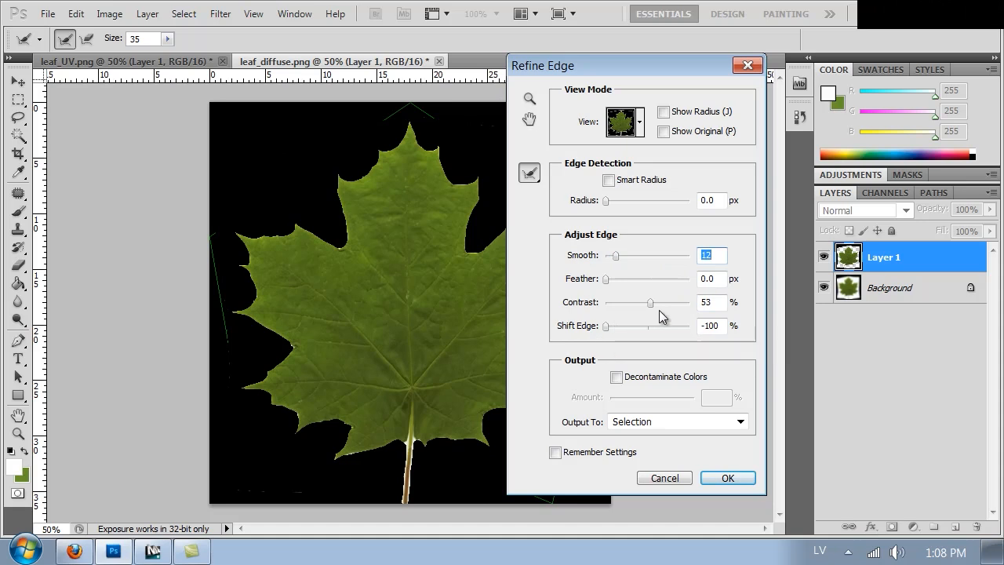
drag(650, 303, 663, 302)
drag(617, 256, 620, 261)
drag(617, 256, 626, 262)
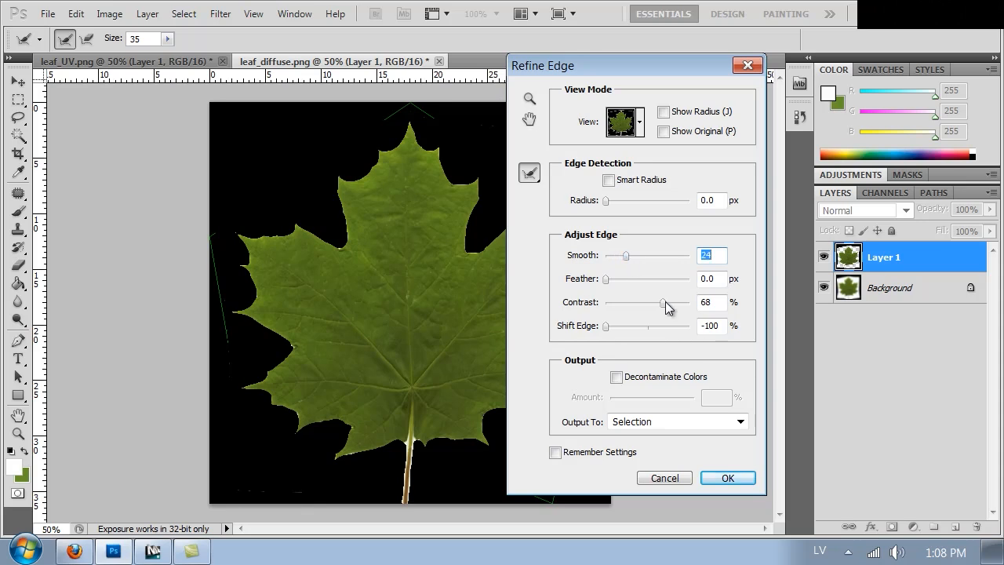
click(728, 476)
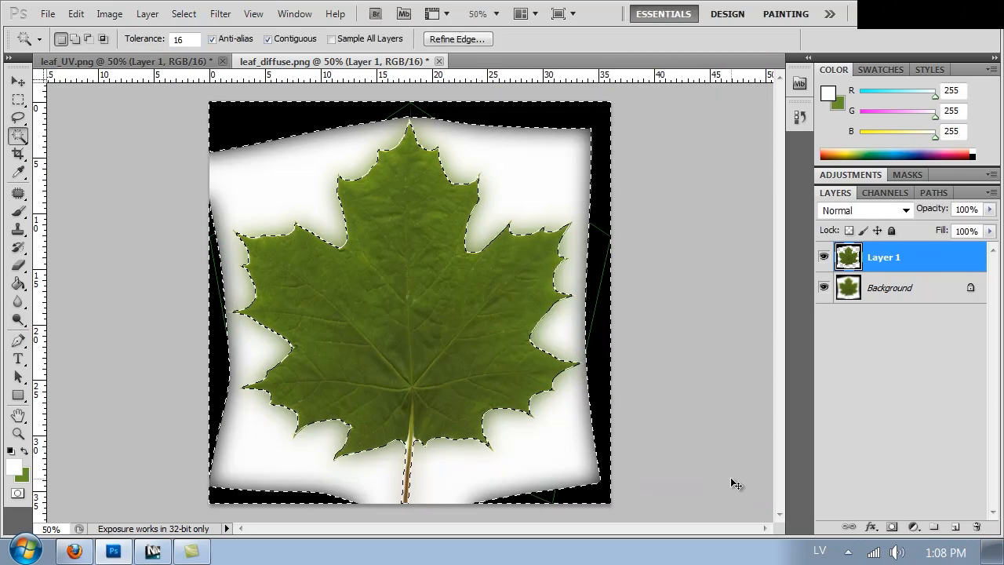
key(ctrl+d)
key(ctrl+z)
Step: Refine the leaf selection with smooth 43, contrast 51% and shift edge -98%, and output it to a new layer
click(184, 14)
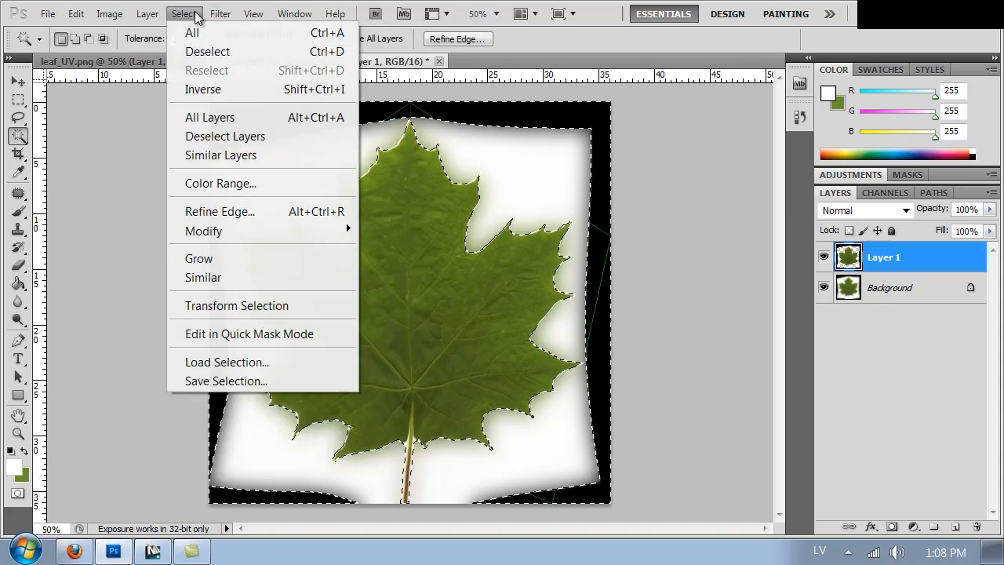
click(221, 210)
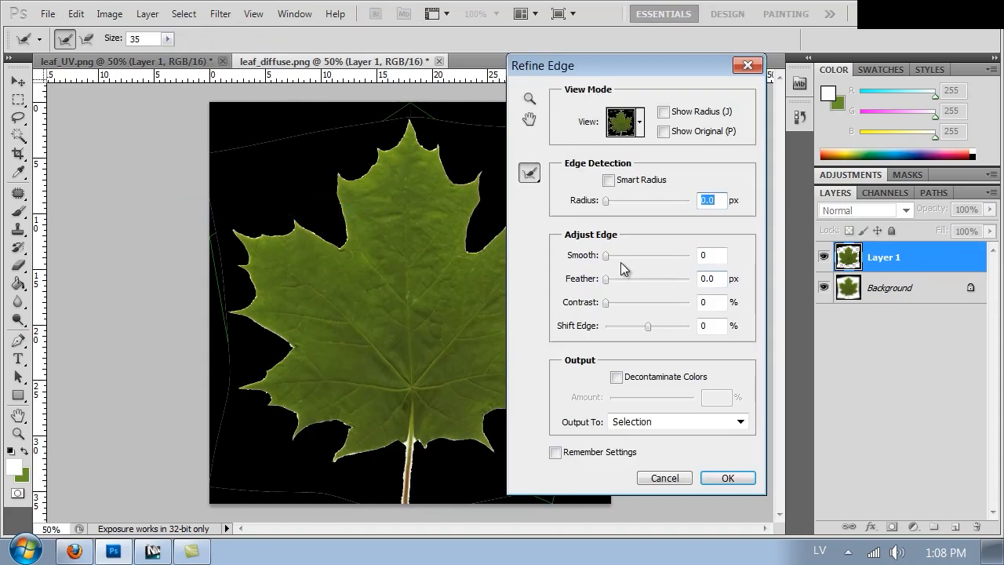
drag(606, 256, 637, 257)
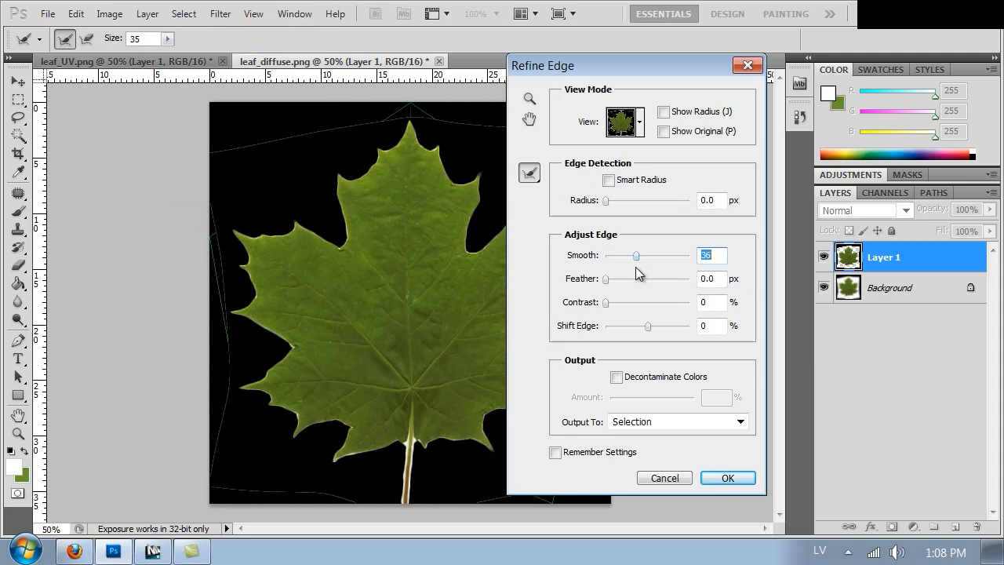
drag(648, 325, 647, 305)
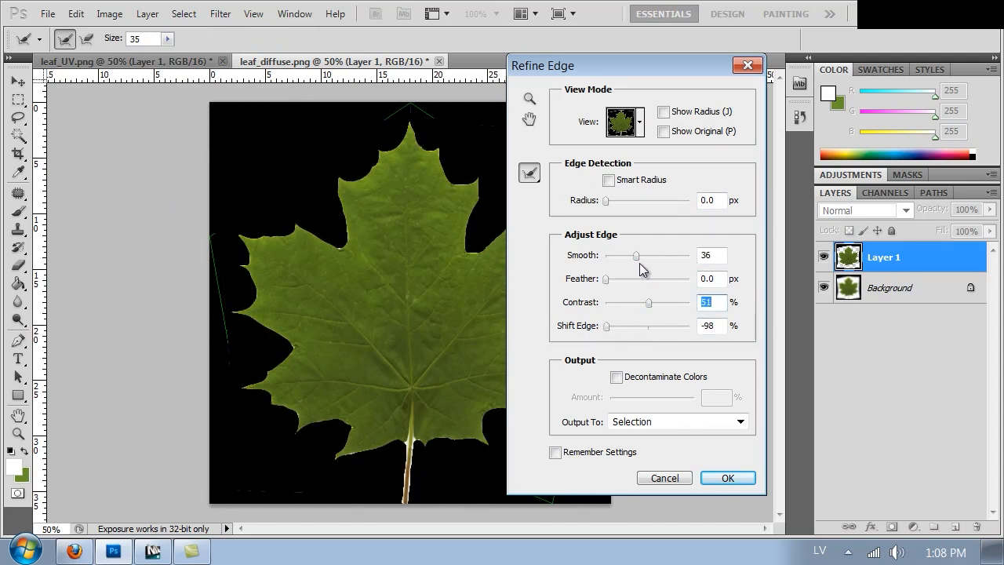
mouse_move(636, 257)
mouse_down()
mouse_move(650, 262)
mouse_move(642, 258)
mouse_up()
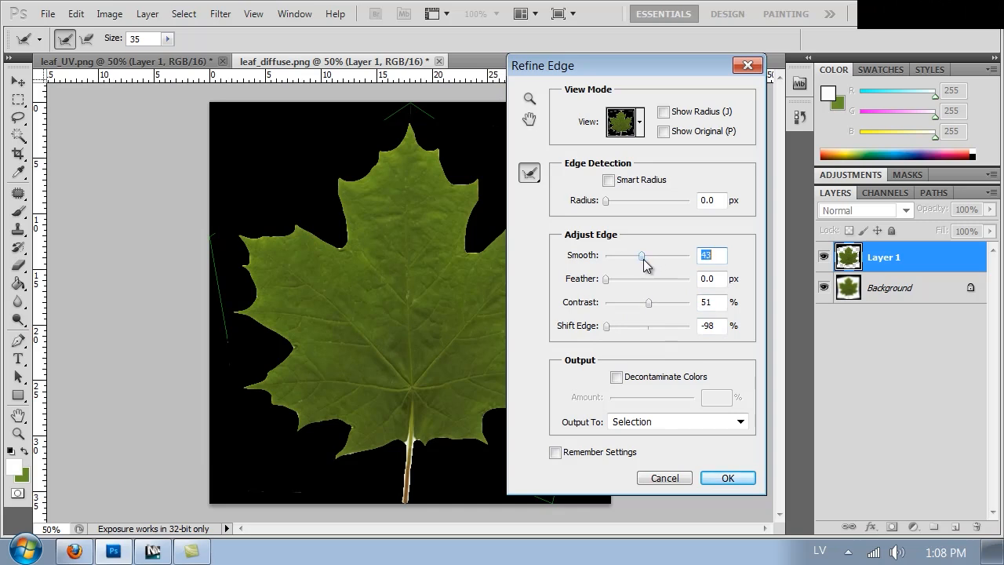
click(689, 423)
click(634, 470)
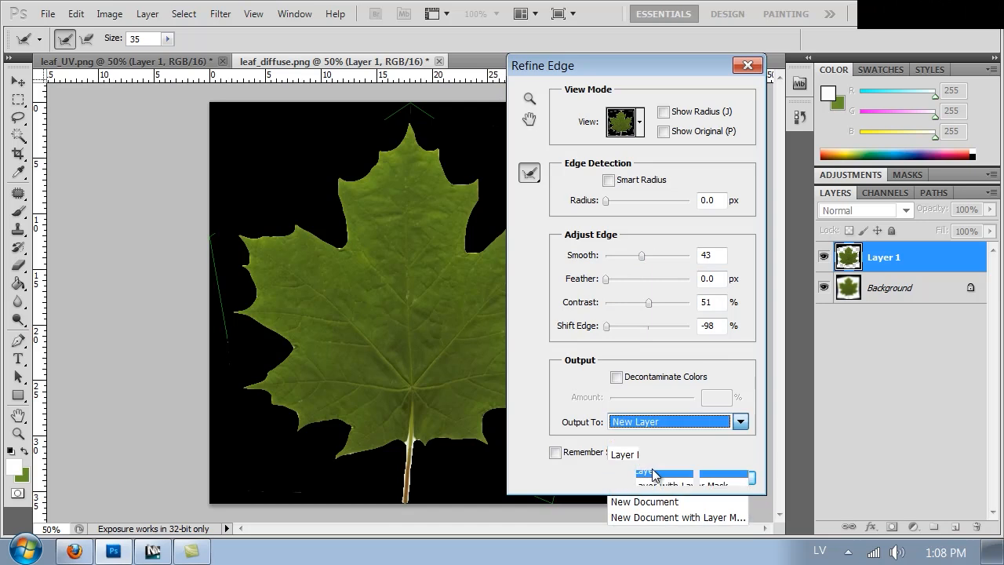
click(721, 476)
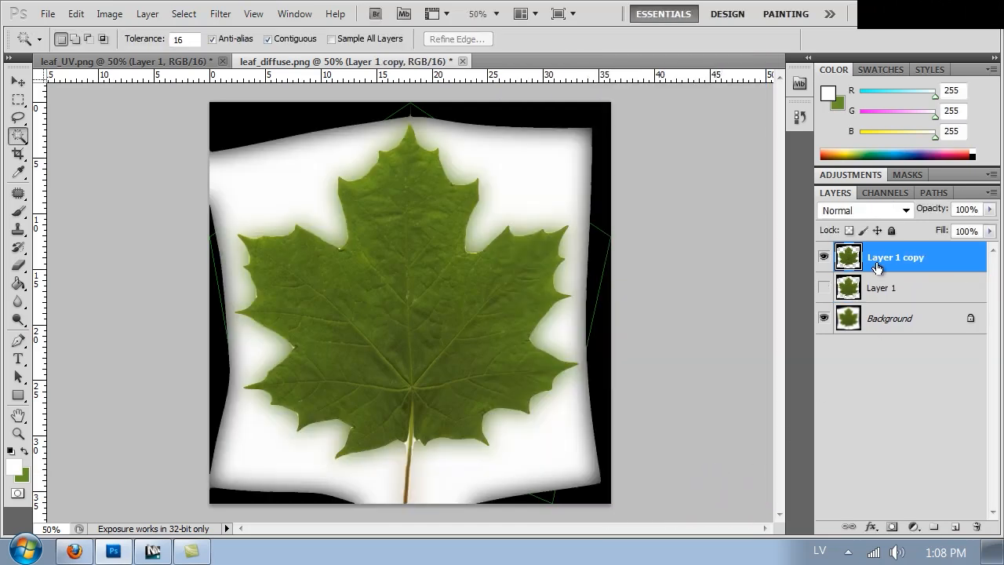
Step: Try refining Layer 1 copy's outline selection with shift edge -94%, smooth 6 and contrast 56%, then deselect it
click(222, 14)
mouse_move(148, 14)
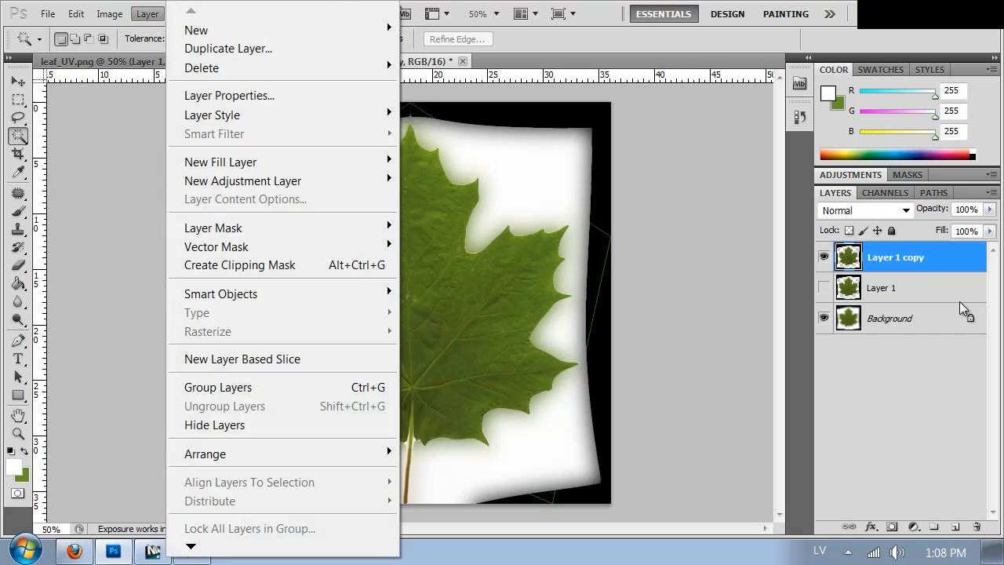
ctrl+click(848, 256)
click(183, 14)
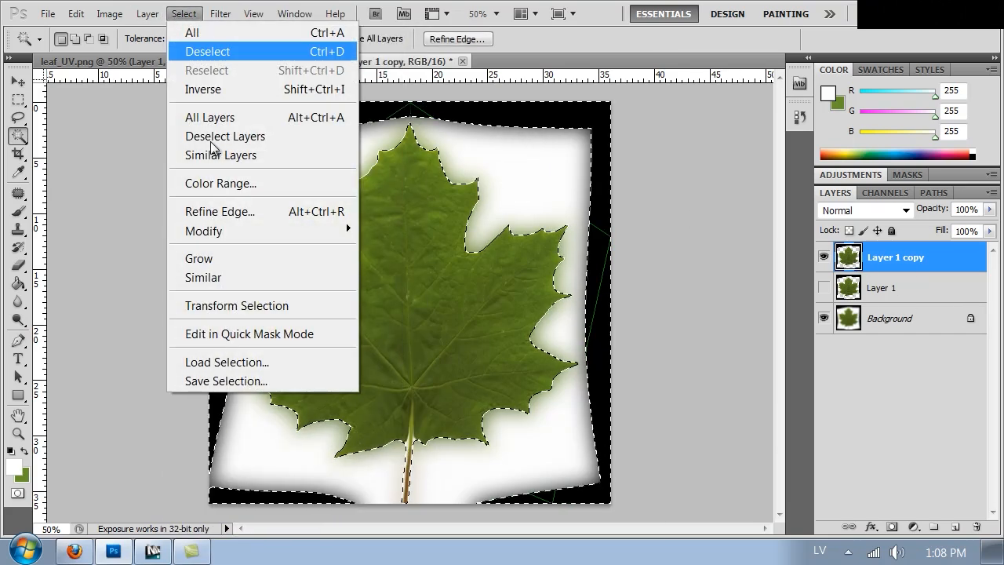
click(228, 212)
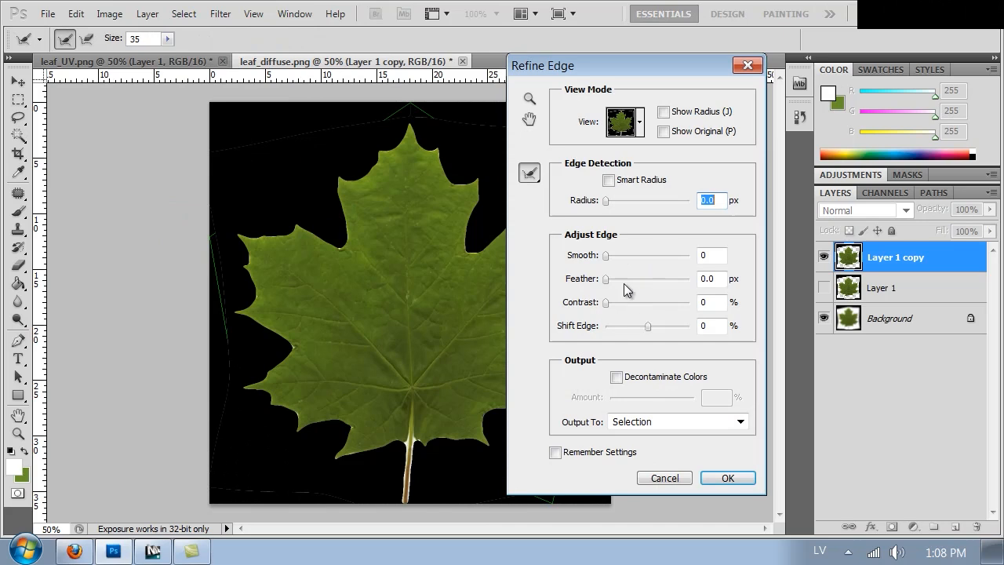
drag(647, 326, 611, 333)
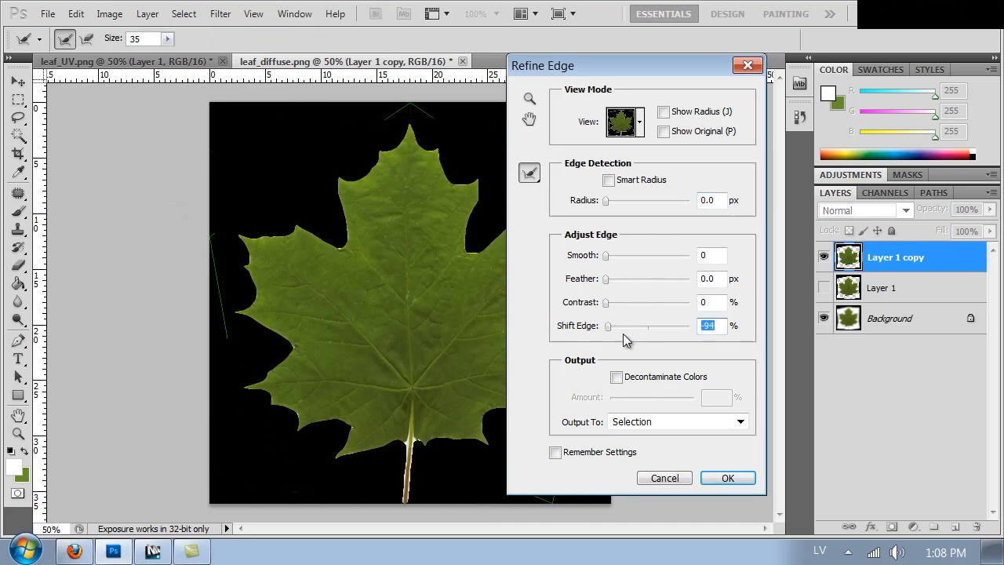
drag(604, 258, 613, 263)
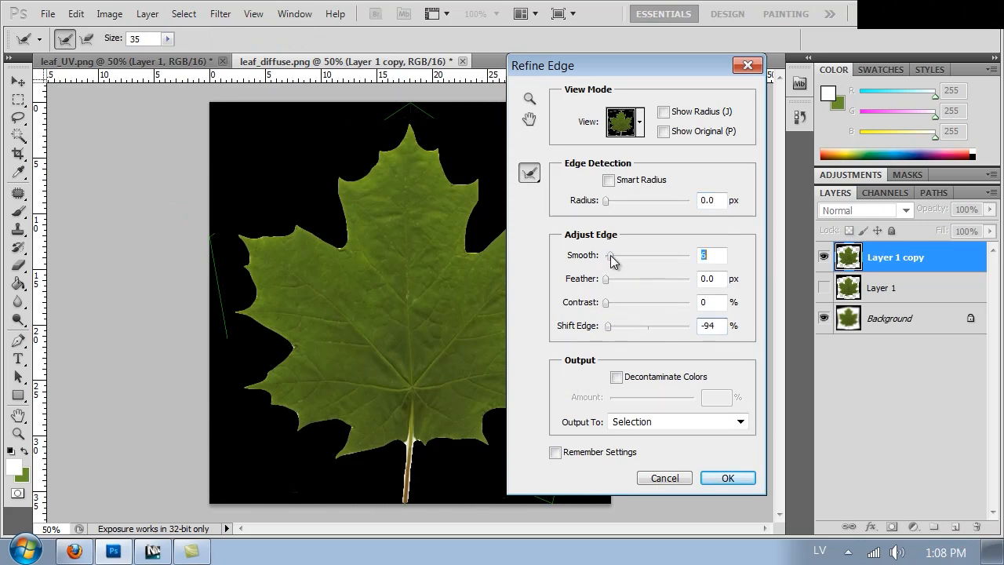
drag(608, 303, 653, 304)
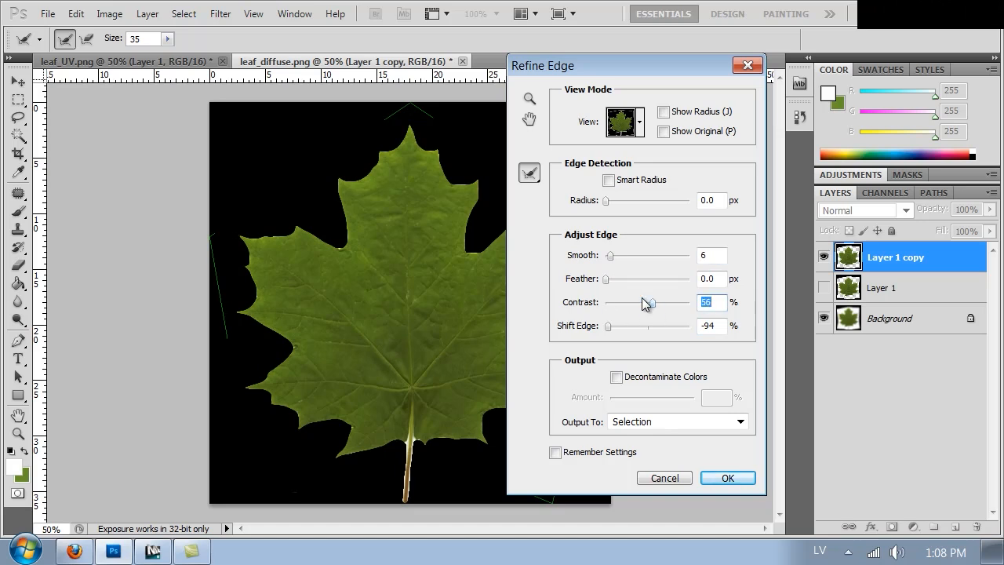
click(728, 478)
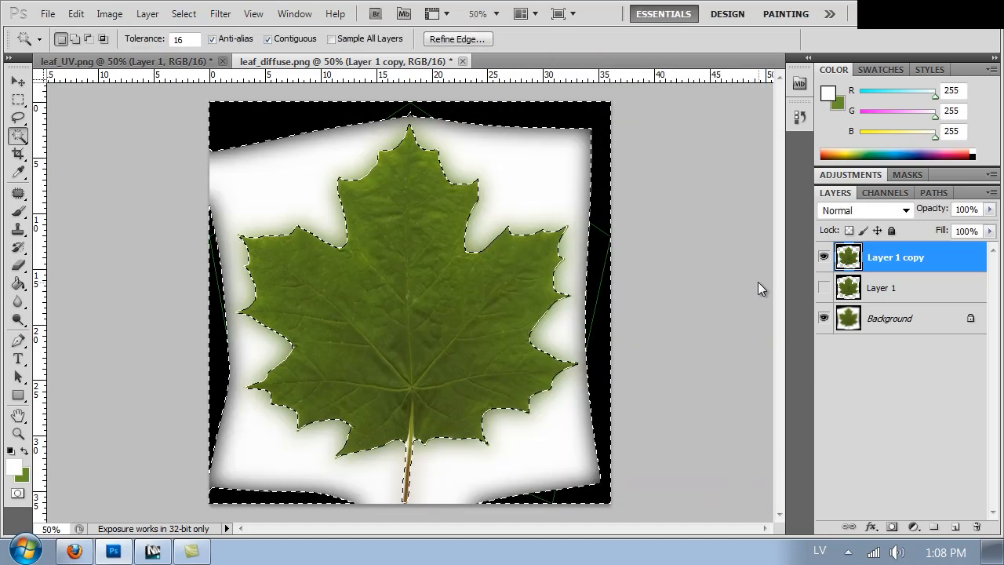
key(ctrl+d)
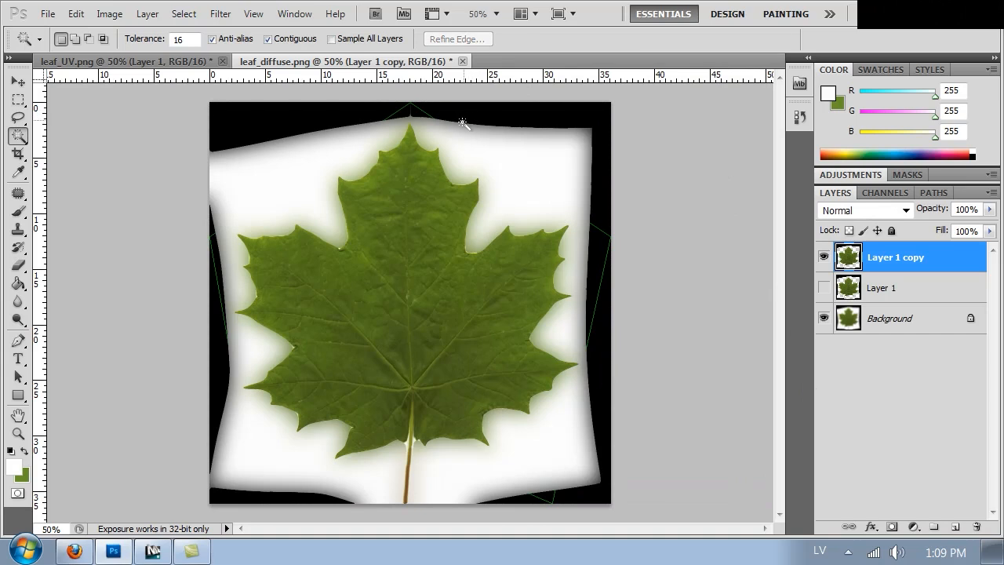
Step: Erase the white fringe along the left and upper leaf edges of Layer 1 copy with a 56 px eraser
key(ctrl+plus)
key(ctrl+plus)
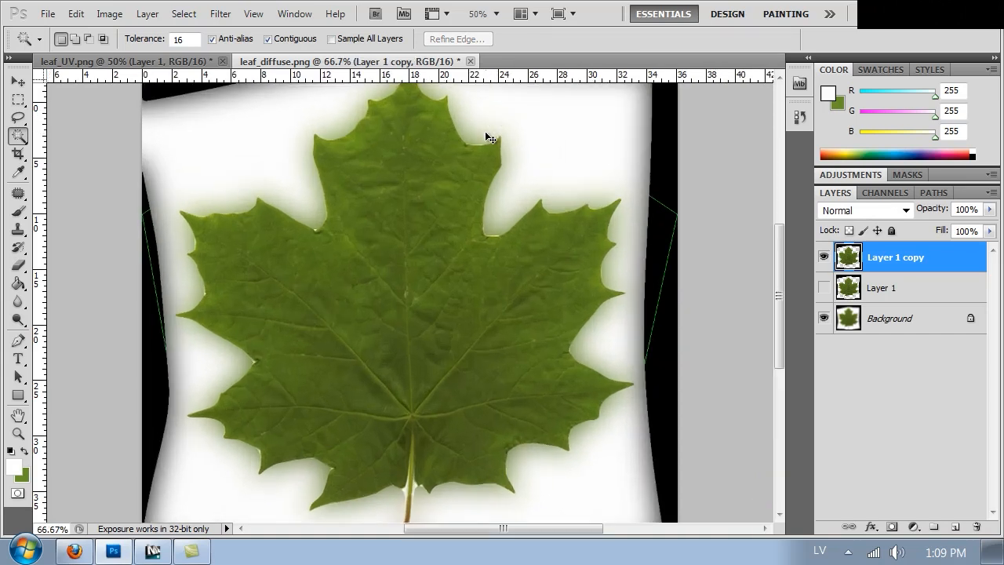
drag(297, 214, 491, 265)
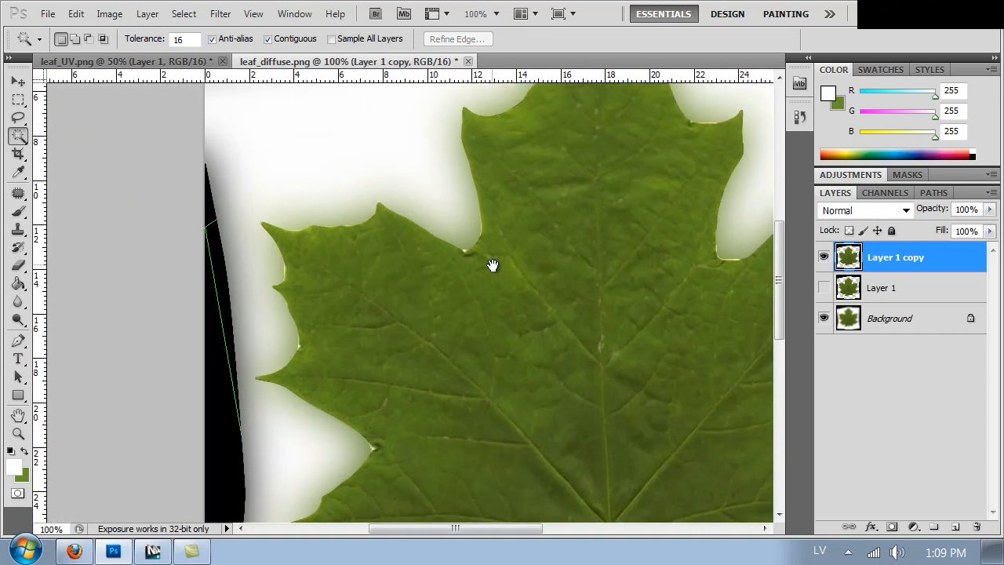
key(b)
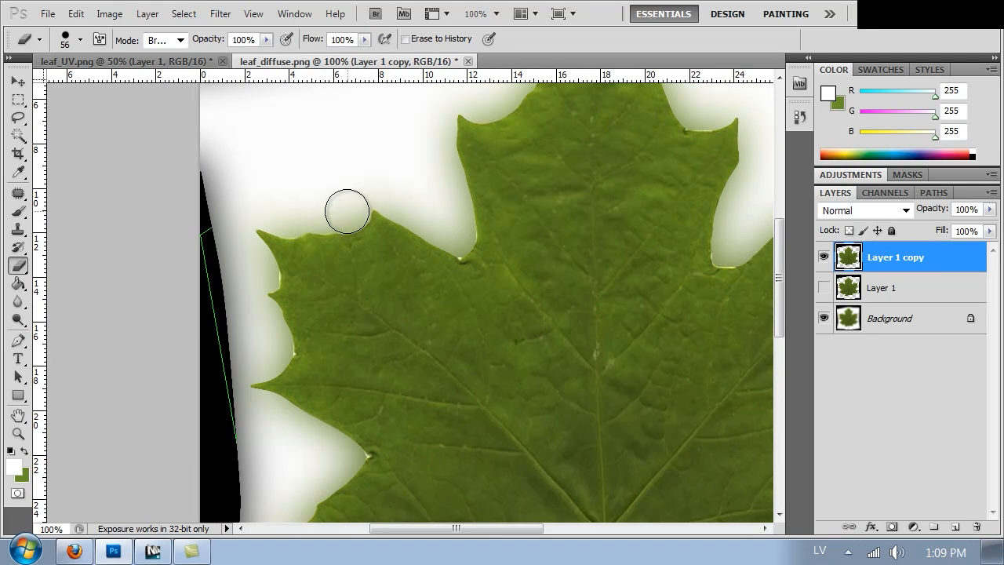
mouse_move(255, 276)
mouse_down()
mouse_move(254, 388)
mouse_move(273, 346)
mouse_up()
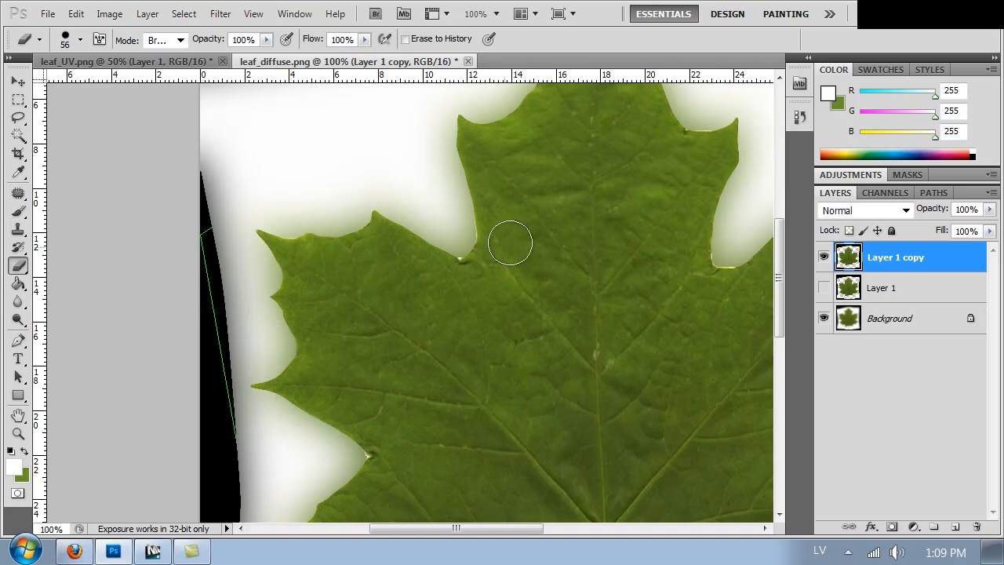
drag(510, 236, 254, 359)
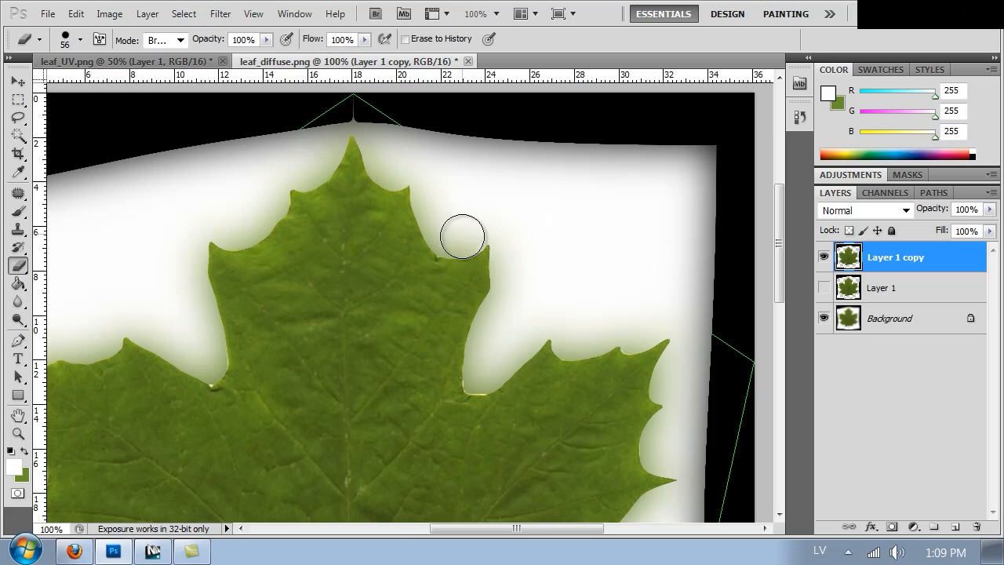
Step: Reduce the eraser to 39 px and clean the white remnants from the right notch and lower leaf edges
right_click(503, 359)
drag(554, 366, 538, 367)
key(Return)
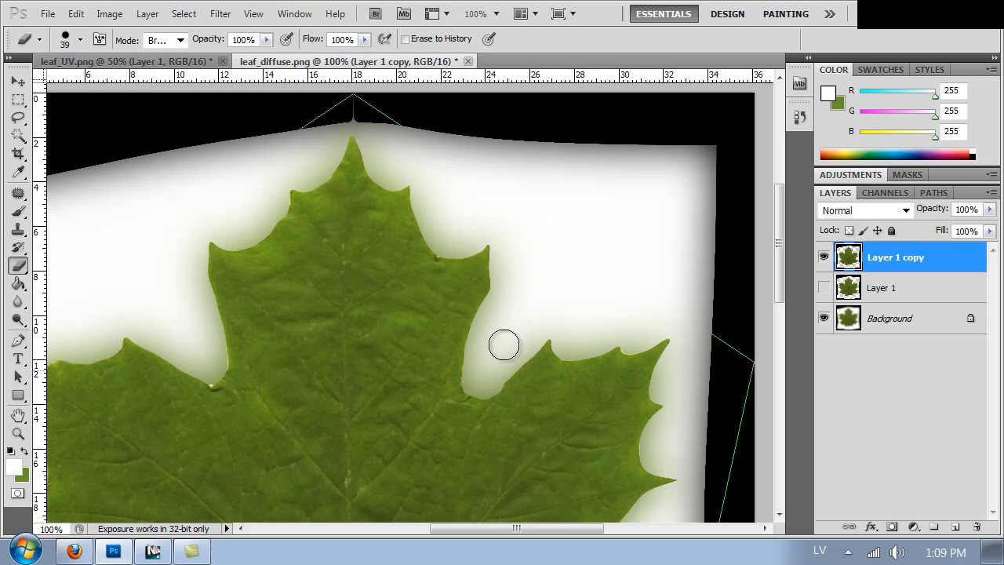
drag(592, 421, 652, 127)
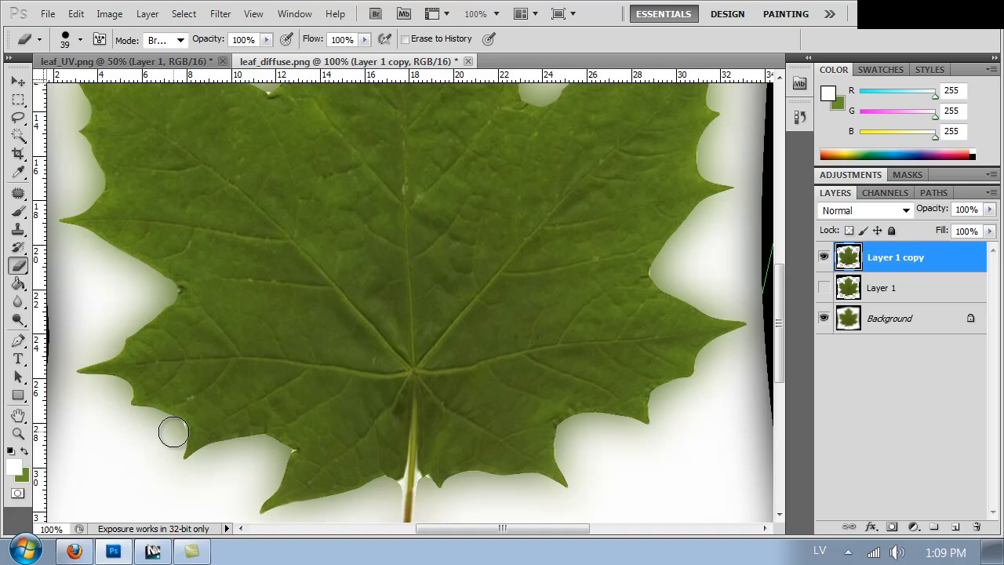
Step: Duplicate the Background layer and add a new empty layer above the copy
click(873, 313)
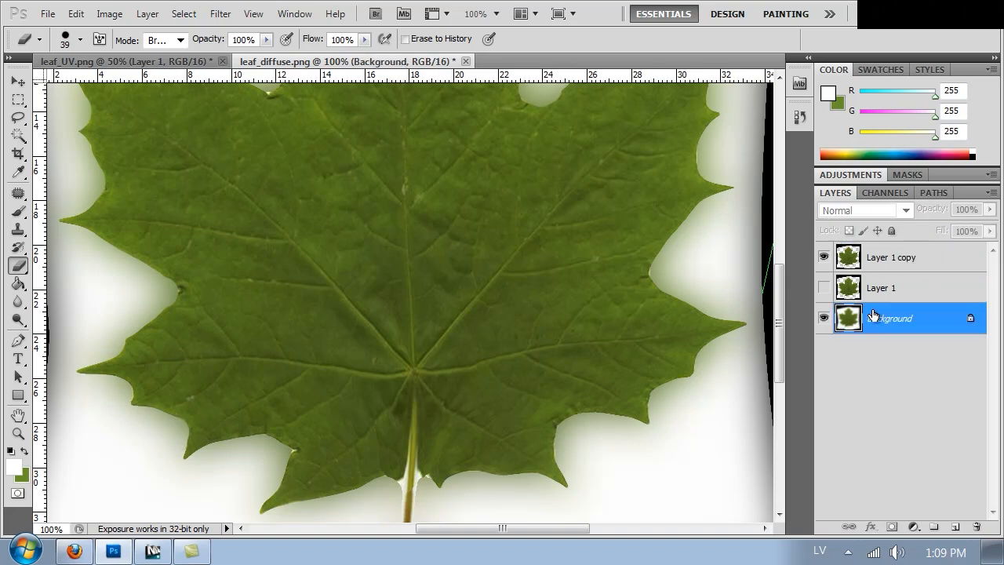
key(ctrl+minus)
key(ctrl+minus)
key(ctrl+j)
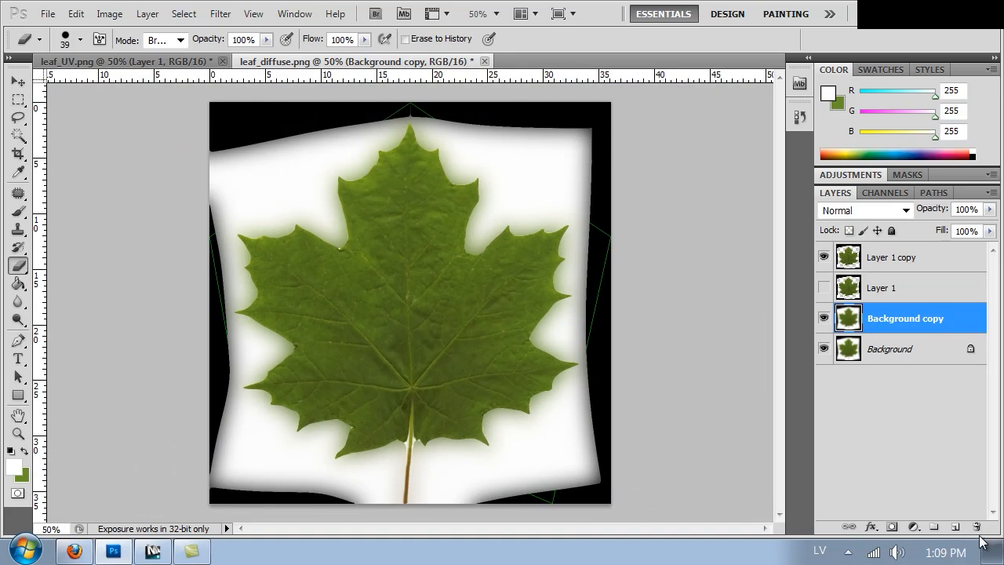
click(956, 527)
Step: Paint over the white surroundings of the leaf on Layer 2 with a 176 px brush, using greens sampled from the leaf
key(b)
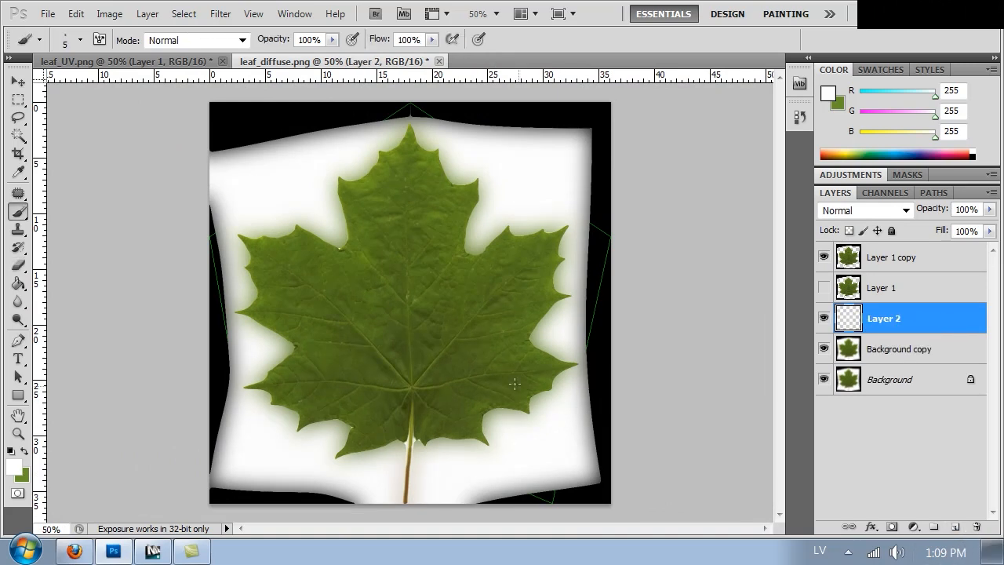
alt+click(529, 228)
right_click(531, 231)
click(650, 274)
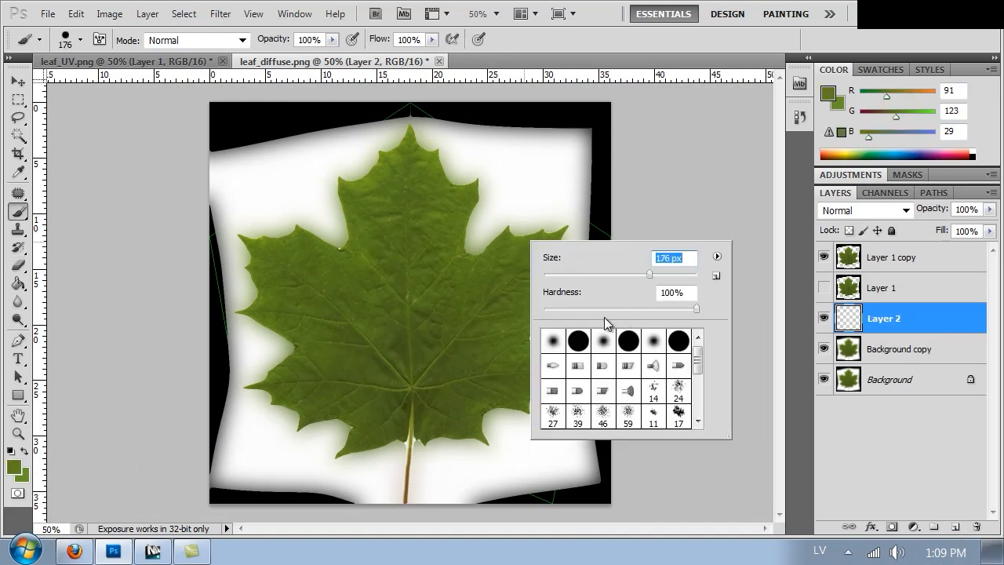
mouse_move(461, 237)
mouse_down()
mouse_move(419, 117)
mouse_move(358, 171)
mouse_move(337, 273)
mouse_move(241, 285)
mouse_move(243, 277)
mouse_move(273, 413)
mouse_move(363, 446)
mouse_move(377, 419)
mouse_up()
alt+click(370, 421)
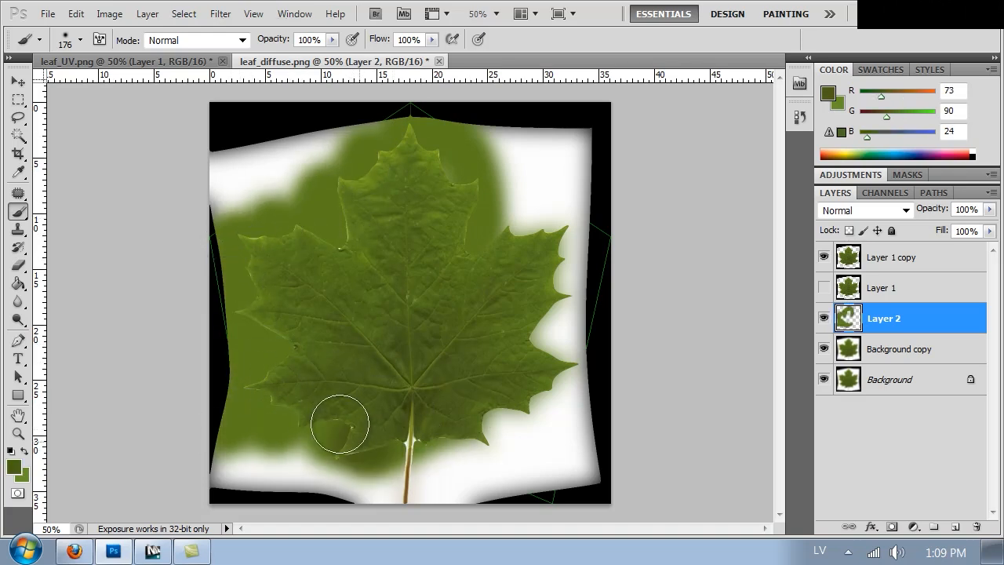
alt+click(296, 409)
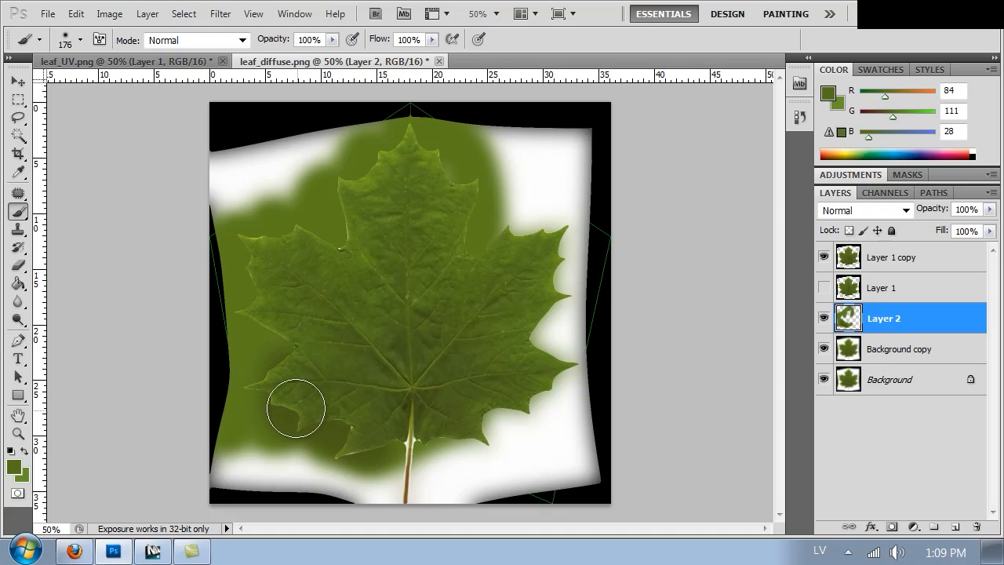
mouse_move(374, 415)
mouse_down()
mouse_move(403, 426)
mouse_move(522, 401)
mouse_move(565, 332)
mouse_move(581, 220)
mouse_move(471, 247)
mouse_move(475, 214)
mouse_move(336, 191)
mouse_move(463, 168)
mouse_move(482, 175)
mouse_up()
Step: Save the texture as a PNG copy over the existing leaf_diffuse.png in the Textures folder
key(ctrl+shift+s)
drag(282, 357, 294, 360)
click(304, 376)
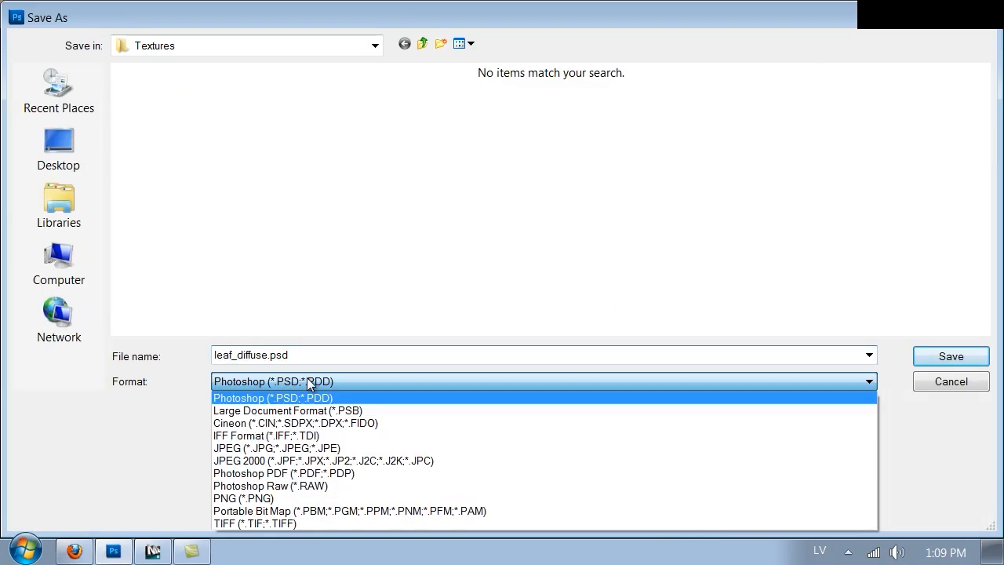
click(302, 503)
double_click(229, 237)
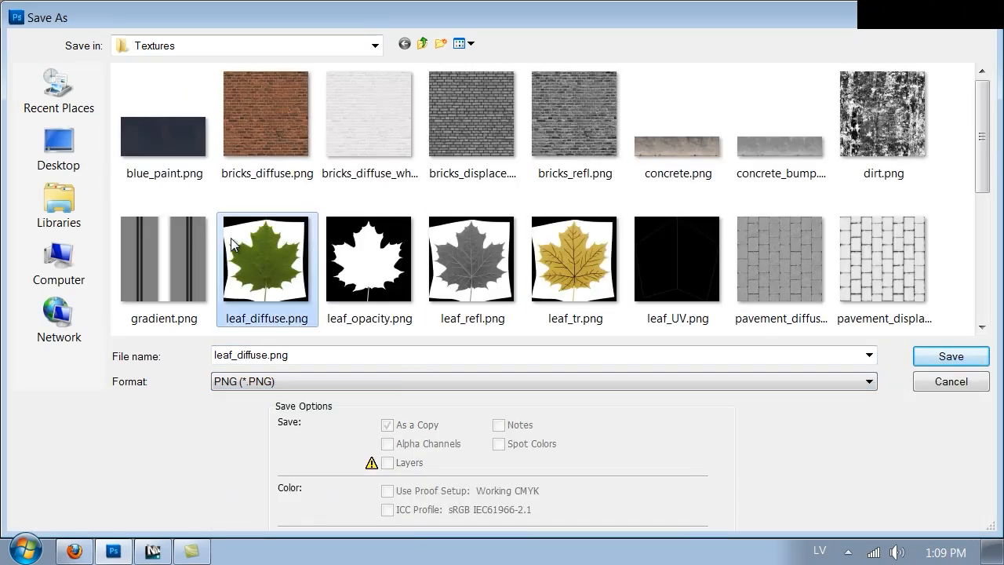
click(472, 222)
click(546, 196)
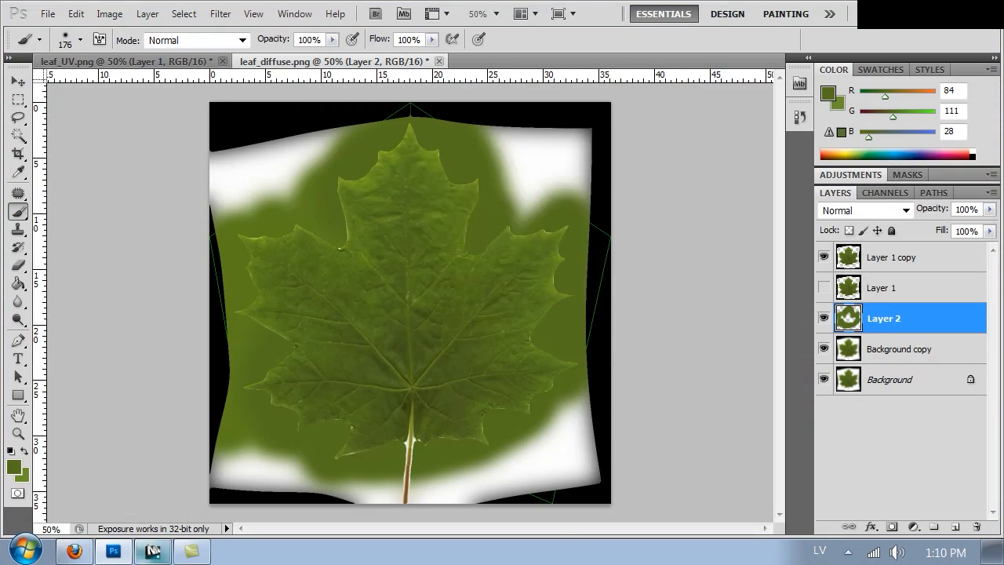
Step: Switch to 3ds Max, close the map preview and Material Editor, and render the camera view
click(161, 553)
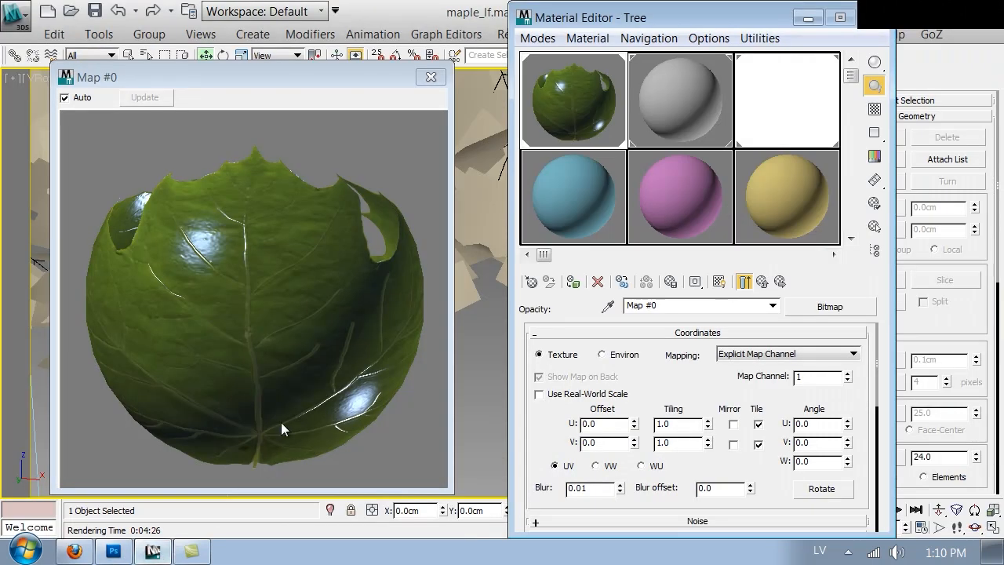
click(306, 71)
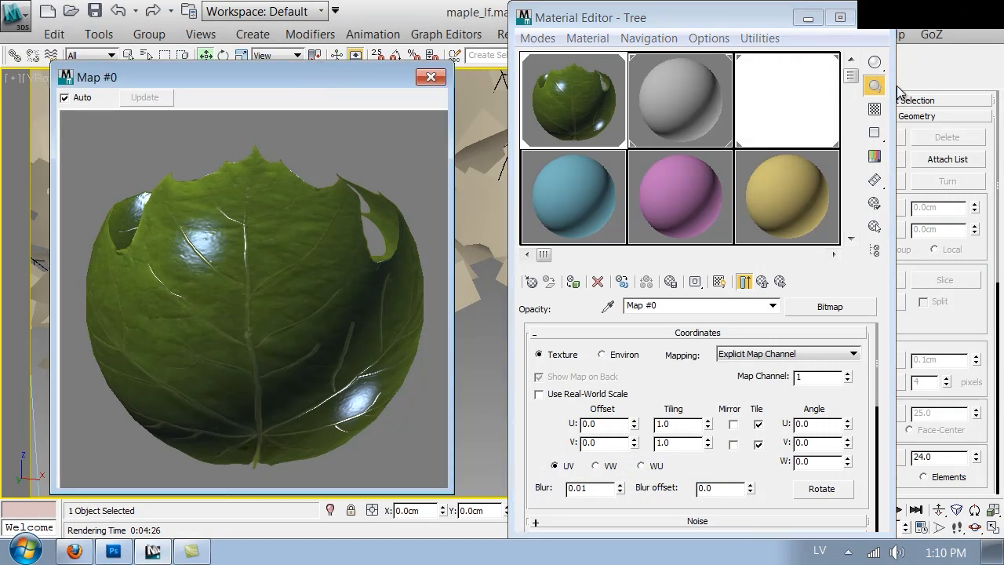
click(866, 21)
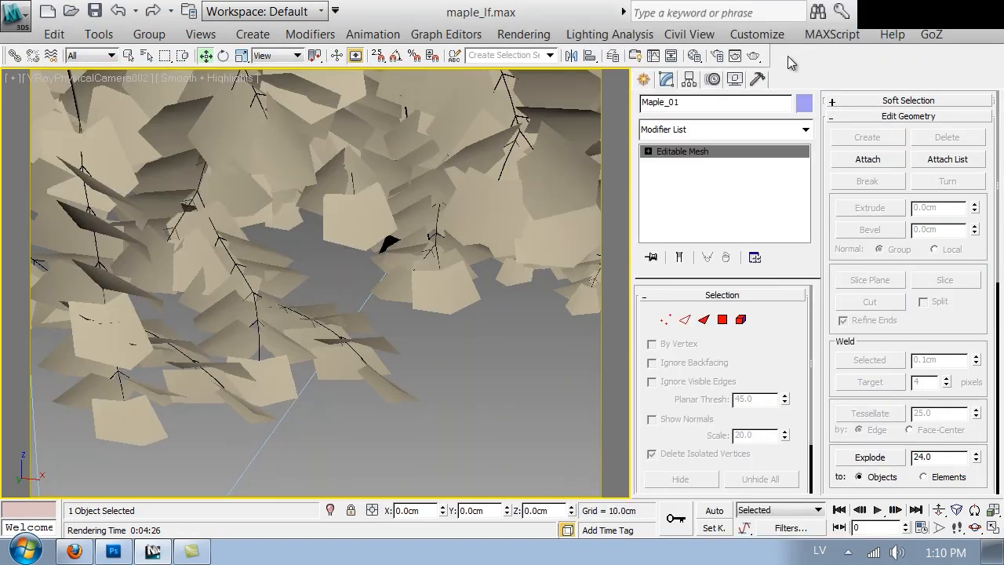
click(758, 55)
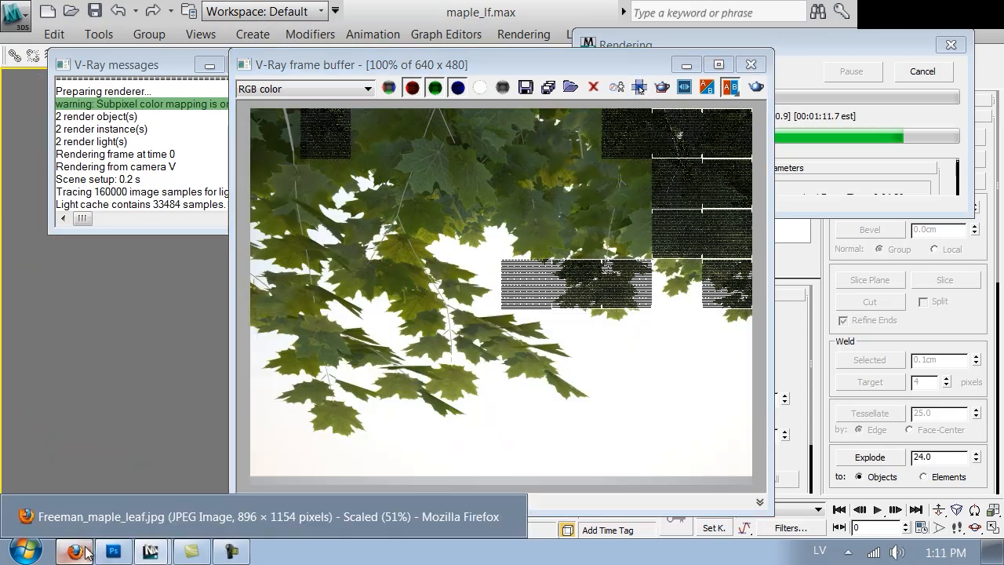
Step: Switch to Firefox and search the CG Textures site for "bark"
click(87, 553)
click(157, 14)
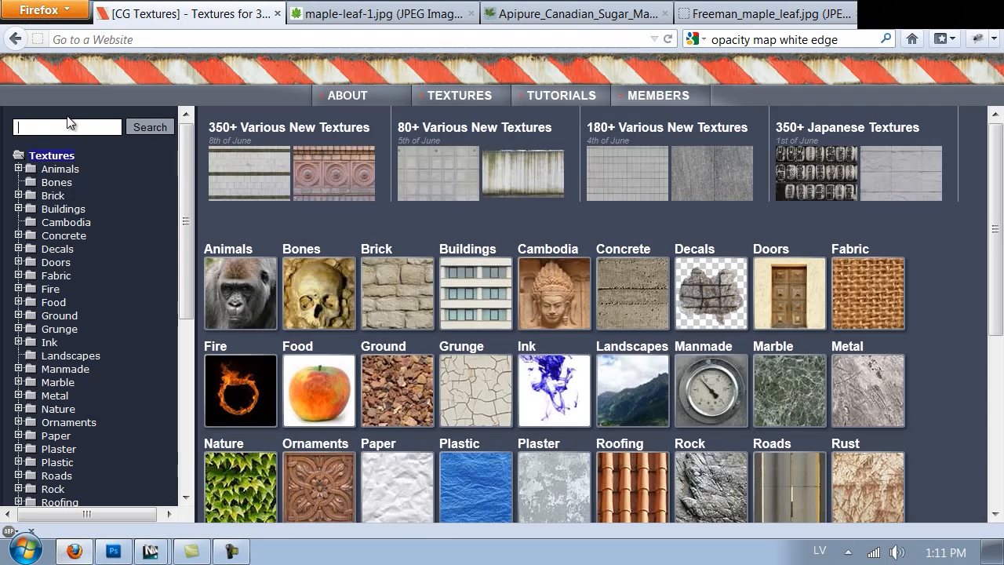
key(Return)
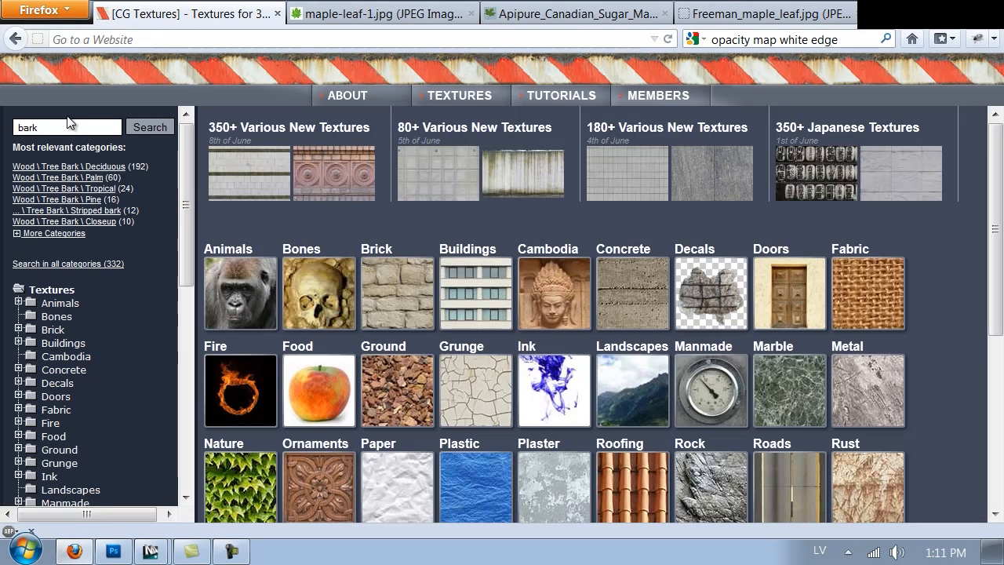
Step: Browse the bark search results and open the tiled BarkDecidious0109 texture page
scroll(851, 235, down, 8)
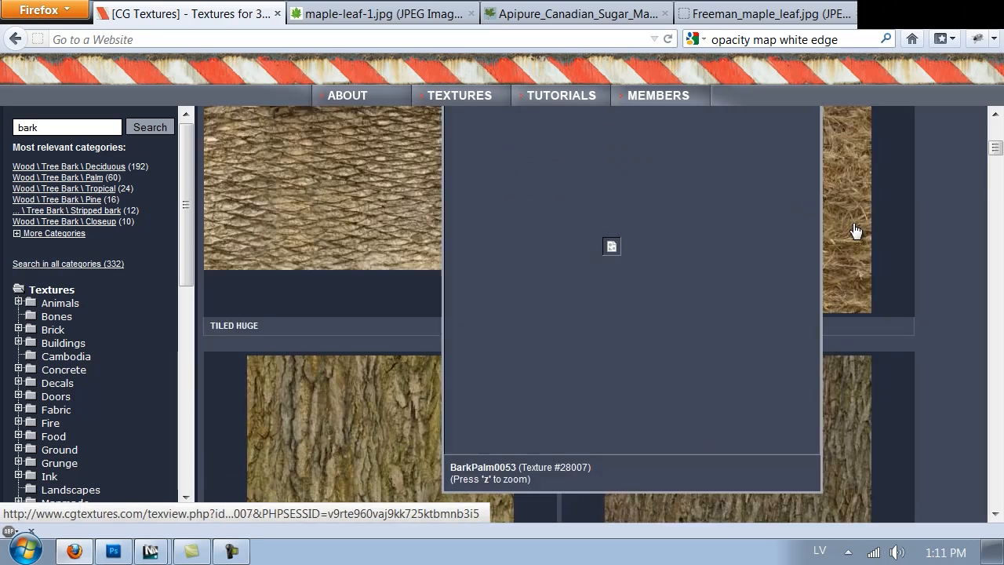
scroll(895, 226, down, 4)
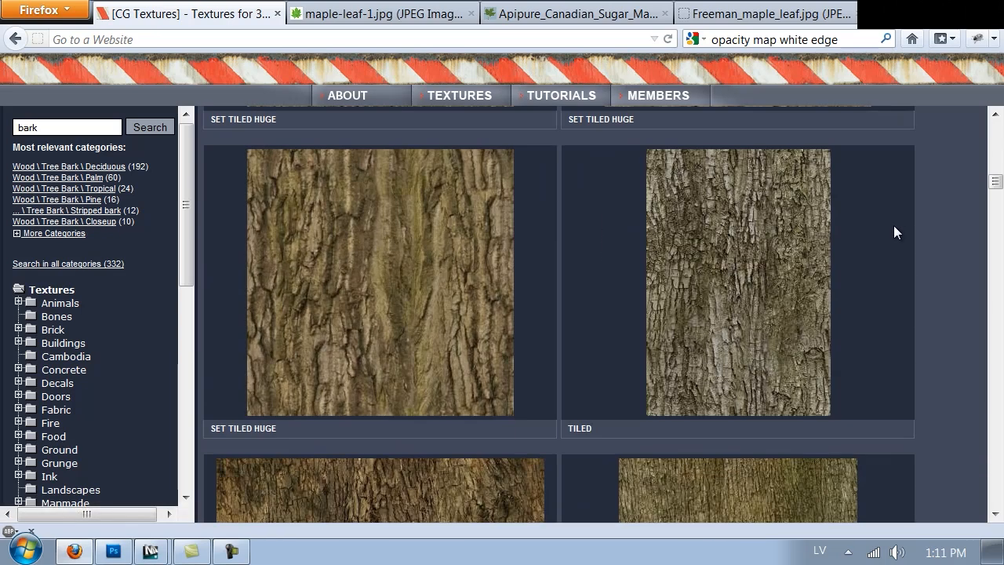
mouse_move(818, 251)
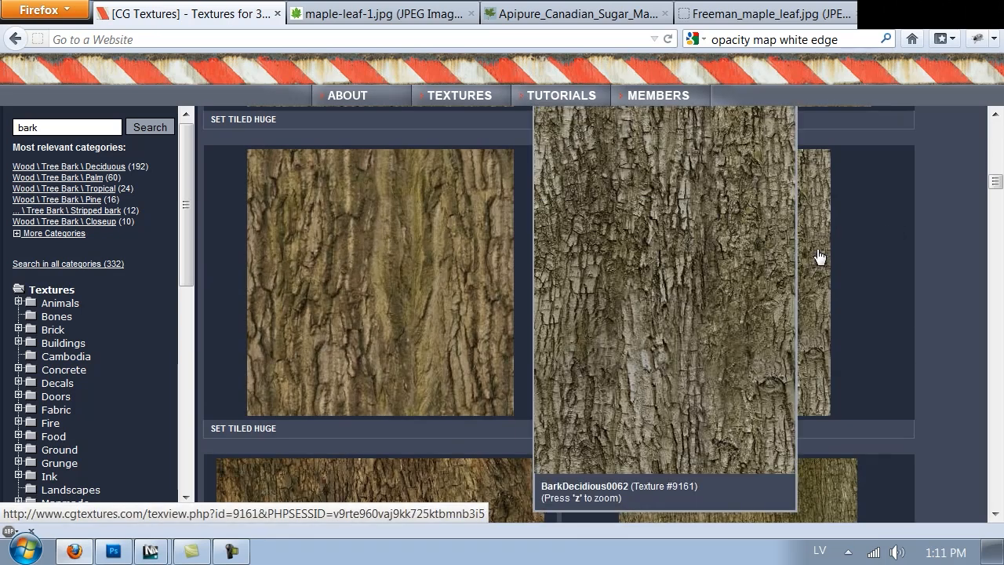
scroll(818, 258, down, 5)
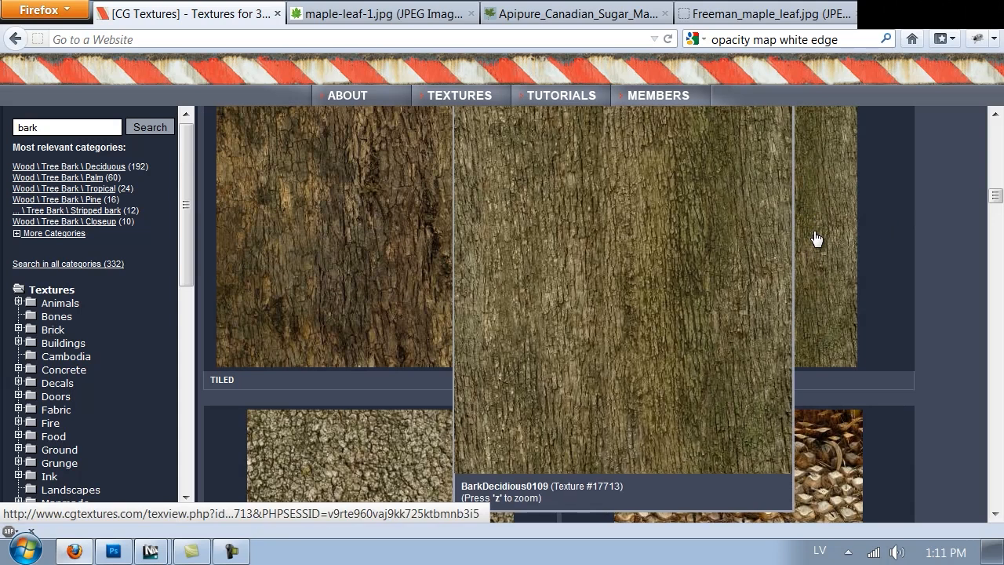
scroll(816, 239, up, 2)
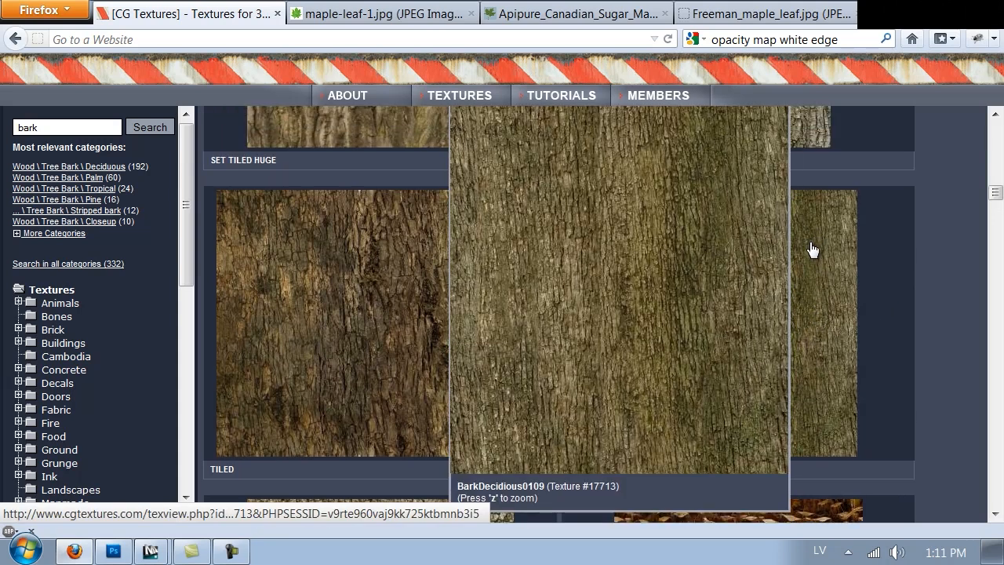
click(813, 249)
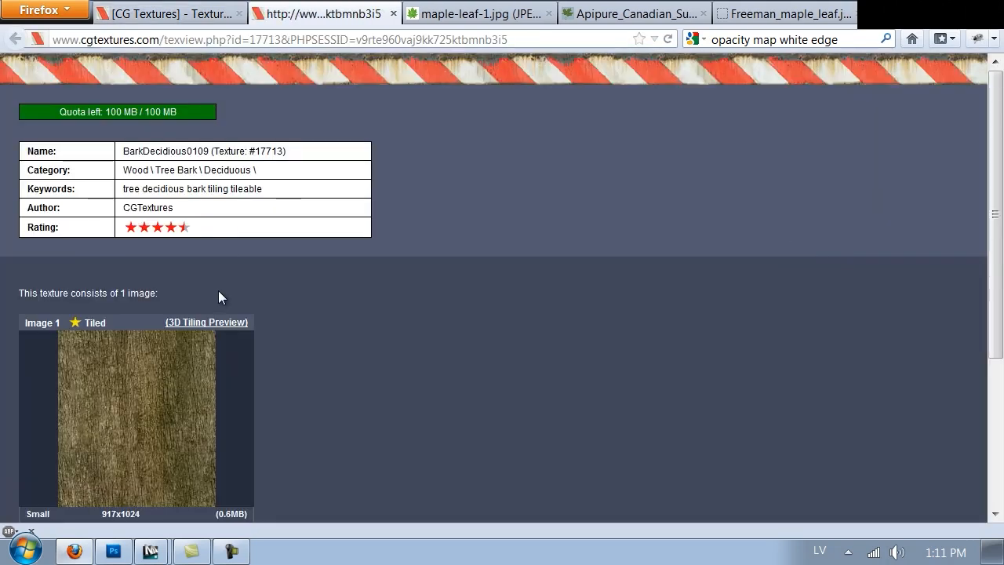
Step: Download the medium 1791x2000 version of the bark texture and open it in Photoshop
scroll(246, 298, down, 3)
scroll(246, 300, down, 1)
click(127, 315)
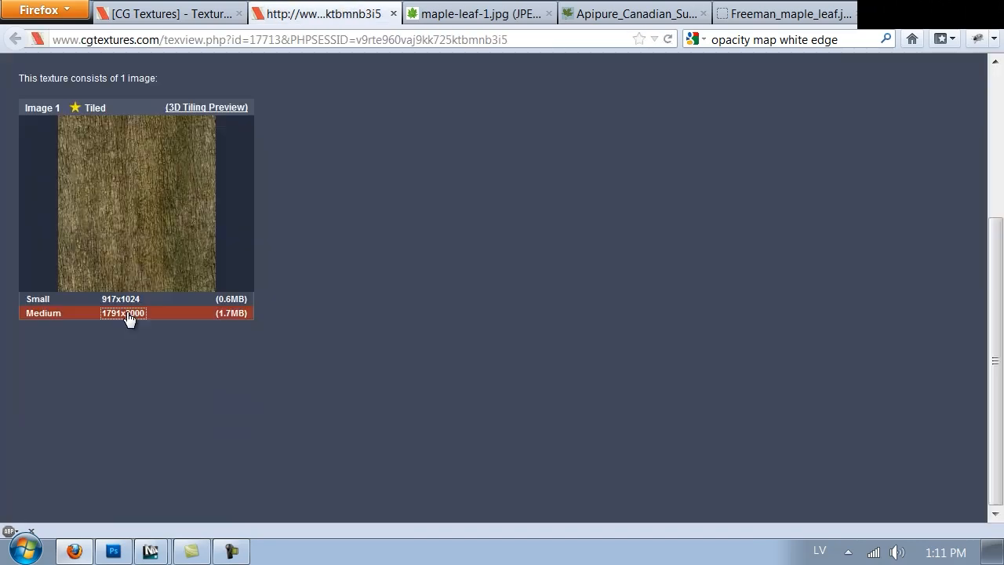
click(833, 486)
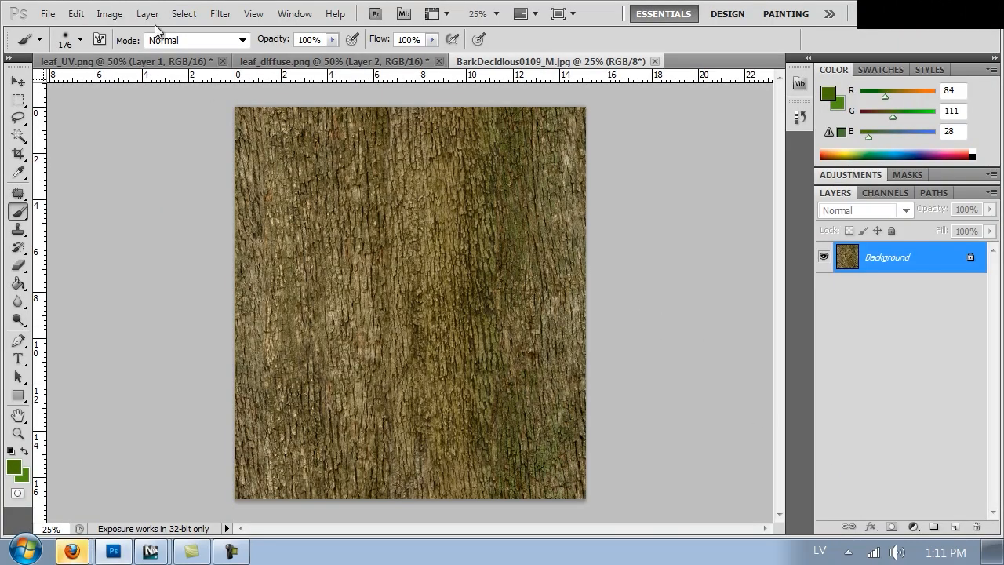
Step: Offset the bark image by +2796 pixels horizontally and +1345 pixels vertically, with undefined areas set to Wrap Around
click(220, 14)
mouse_move(332, 401)
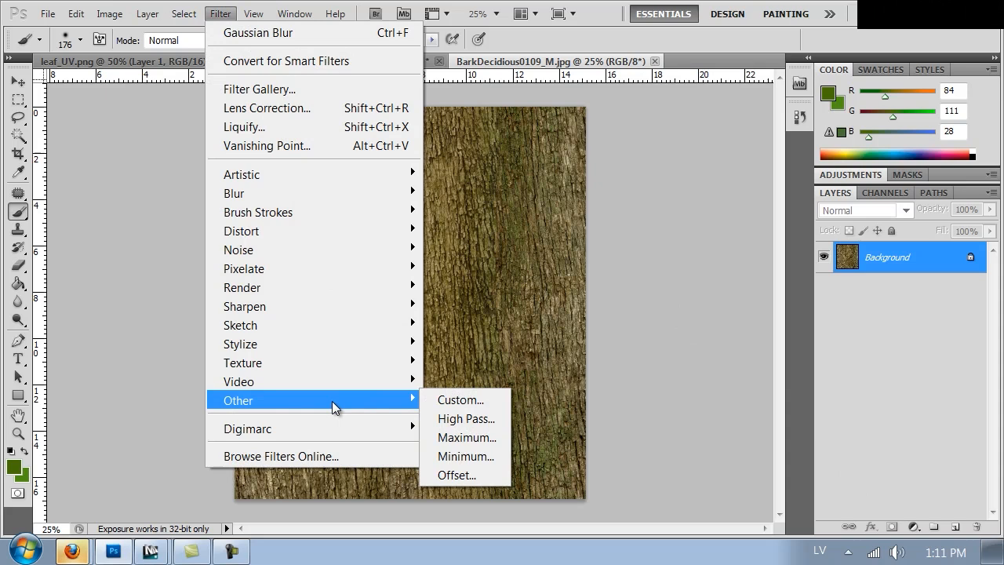
click(459, 477)
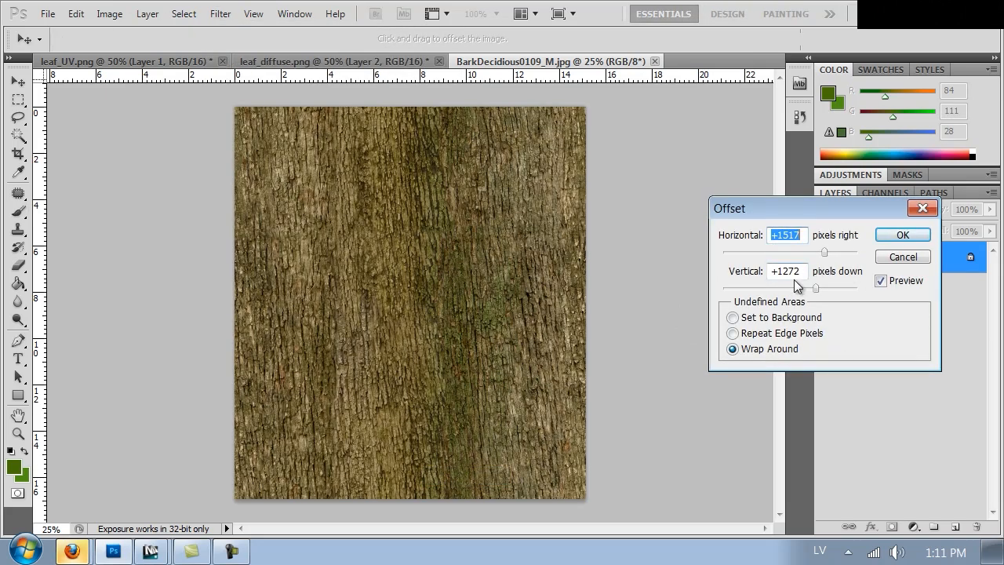
drag(762, 286, 817, 288)
drag(835, 253, 848, 256)
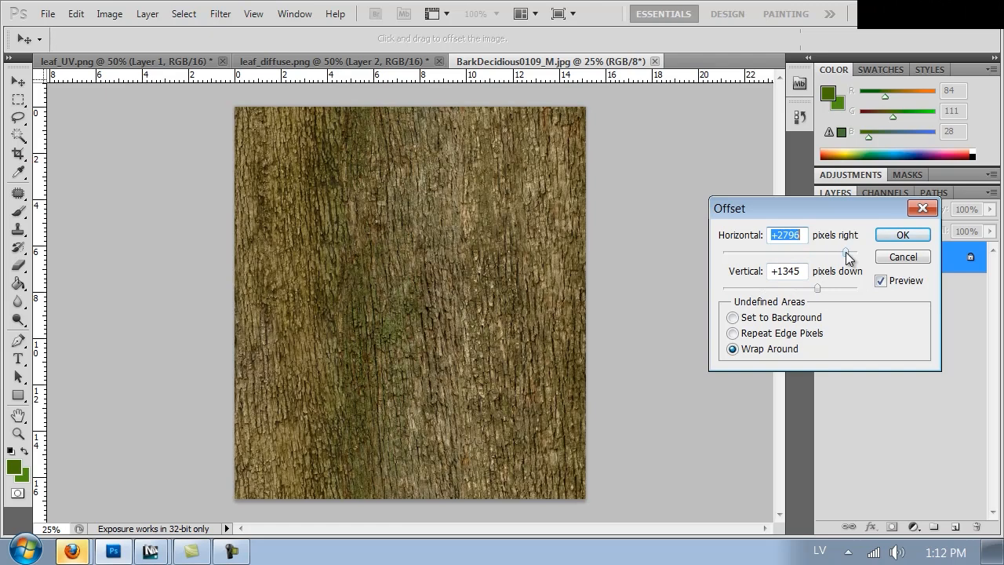
click(902, 235)
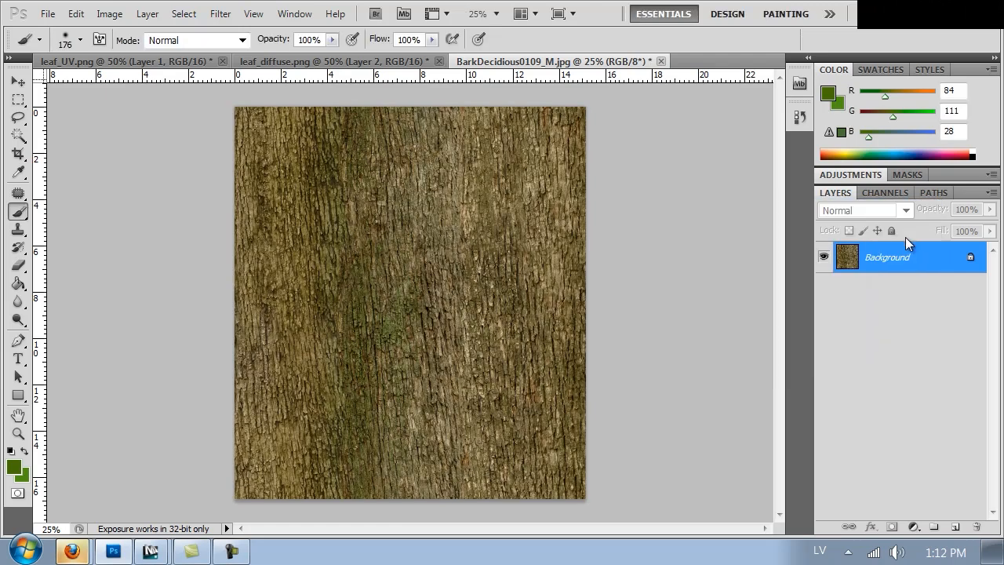
Step: Save the offset bark image as a JPEG named maple_bark in the Textures folder inside VOL2
key(ctrl+shift+s)
click(35, 203)
click(49, 166)
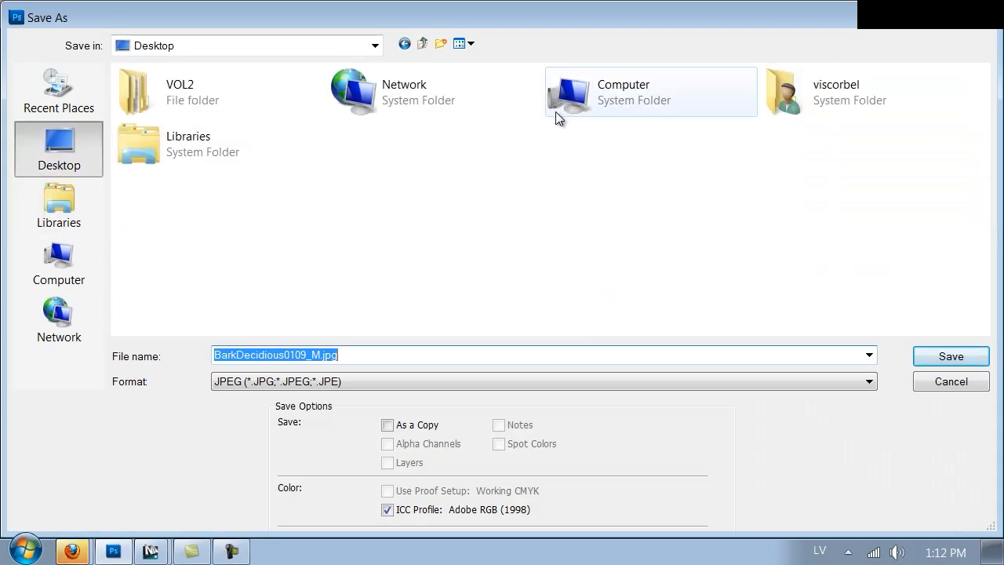
double_click(153, 92)
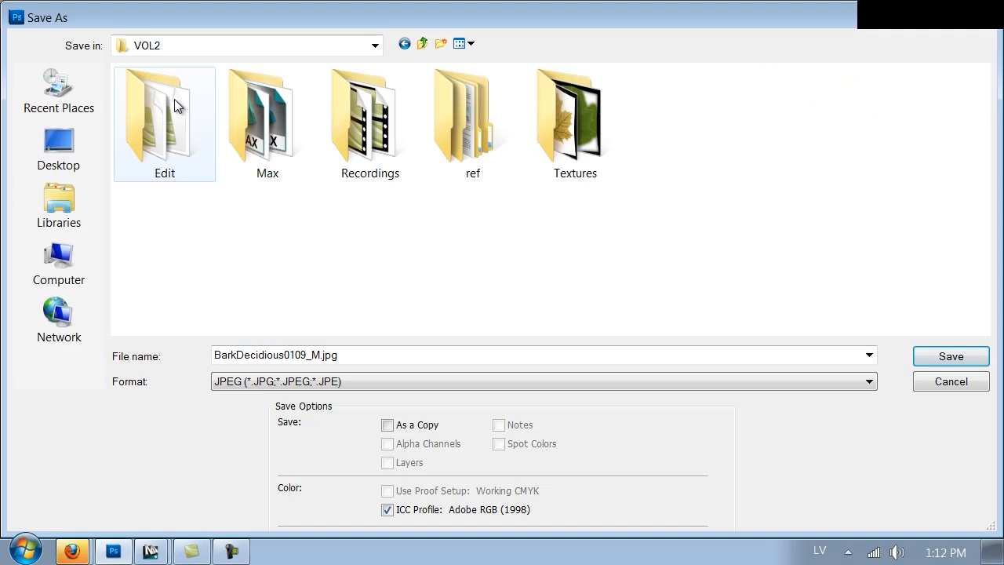
double_click(576, 118)
click(338, 354)
text(ma)
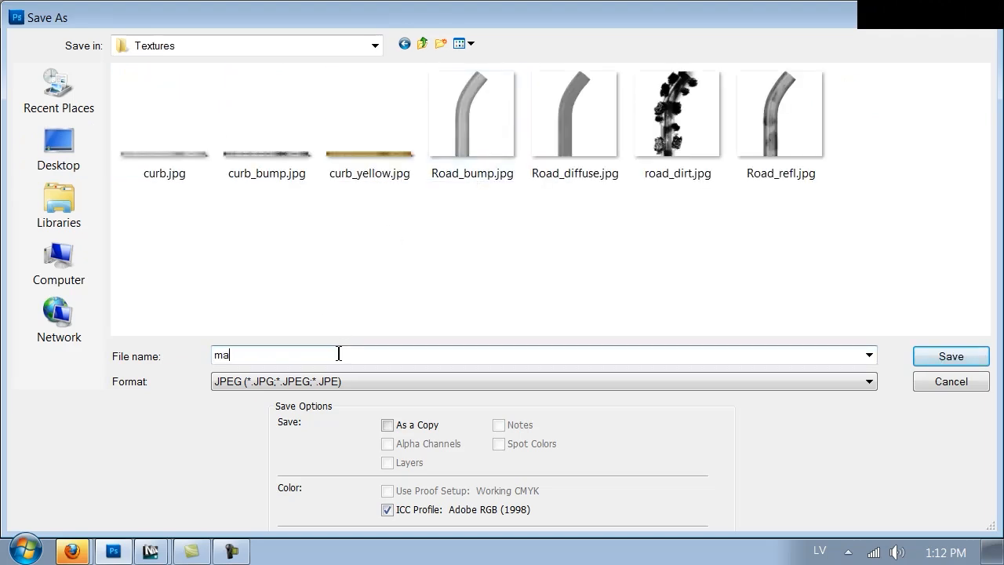
text(ple_bark)
key(Return)
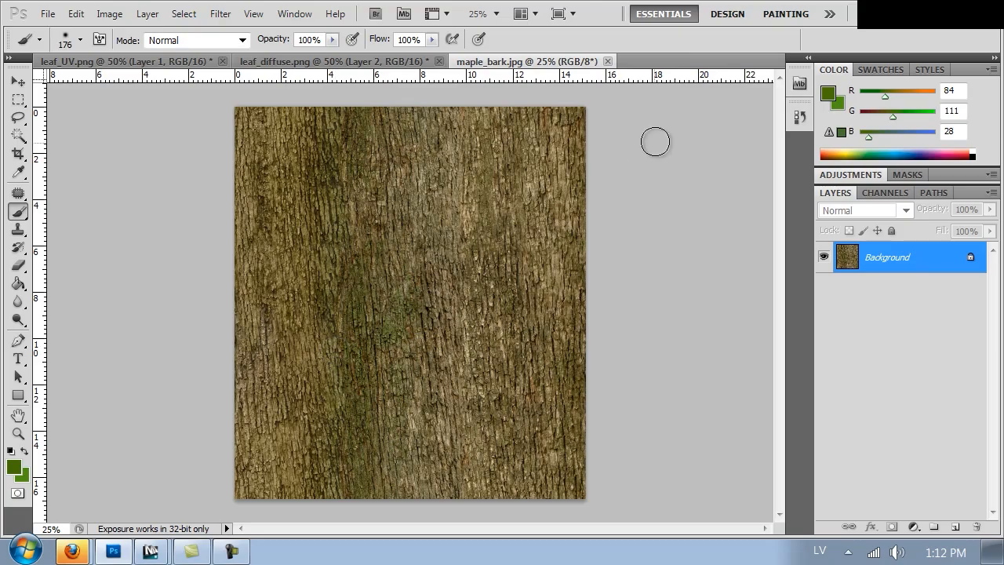
key(ctrl+plus)
key(ctrl+plus)
key(ctrl+plus)
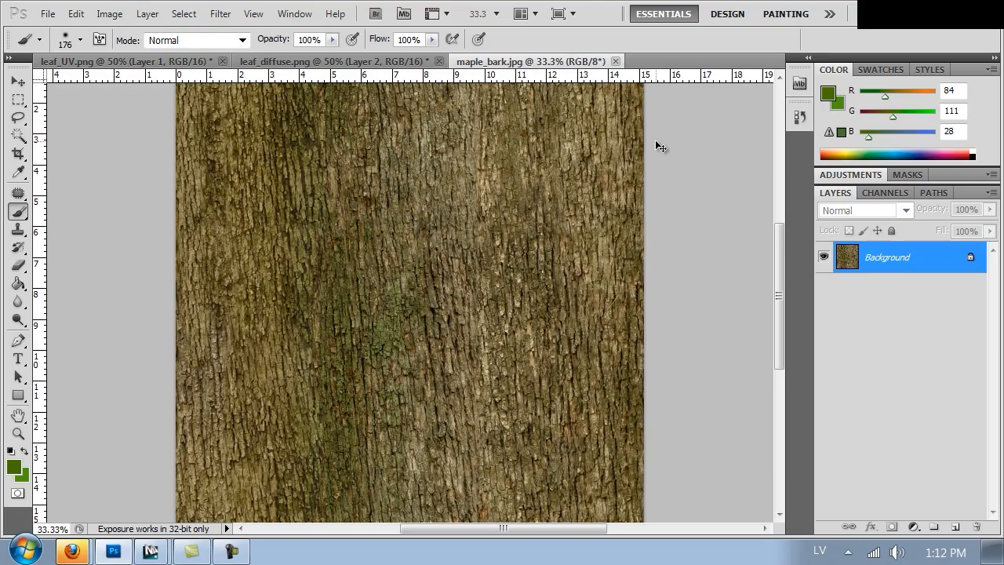
key(ctrl+minus)
key(ctrl+minus)
key(ctrl+minus)
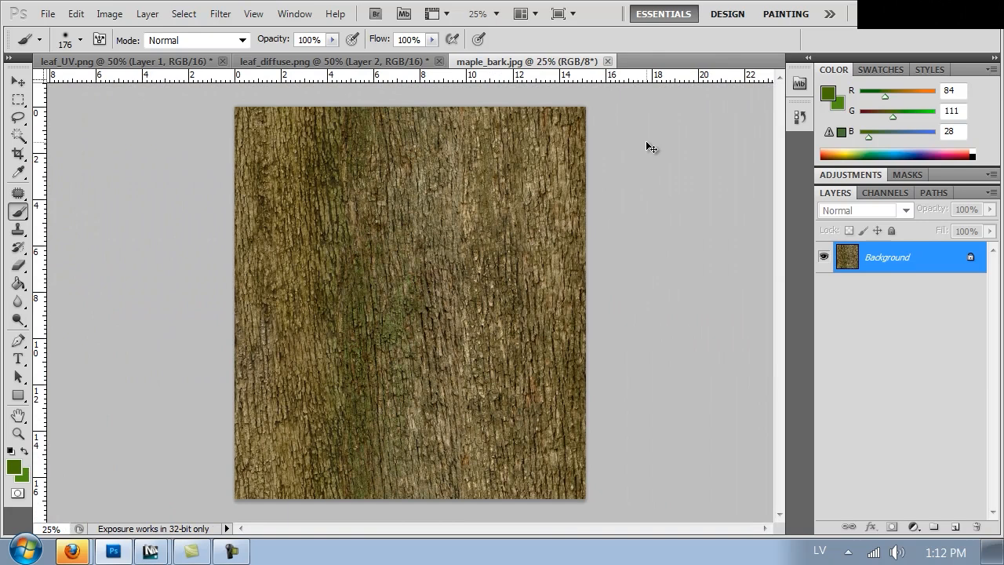
Step: Duplicate the bark layer and convert the copy to Black & White with Reds -133, Yellows 226, Greens 216 and Cyans 127
key(ctrl+j)
click(109, 13)
mouse_move(302, 61)
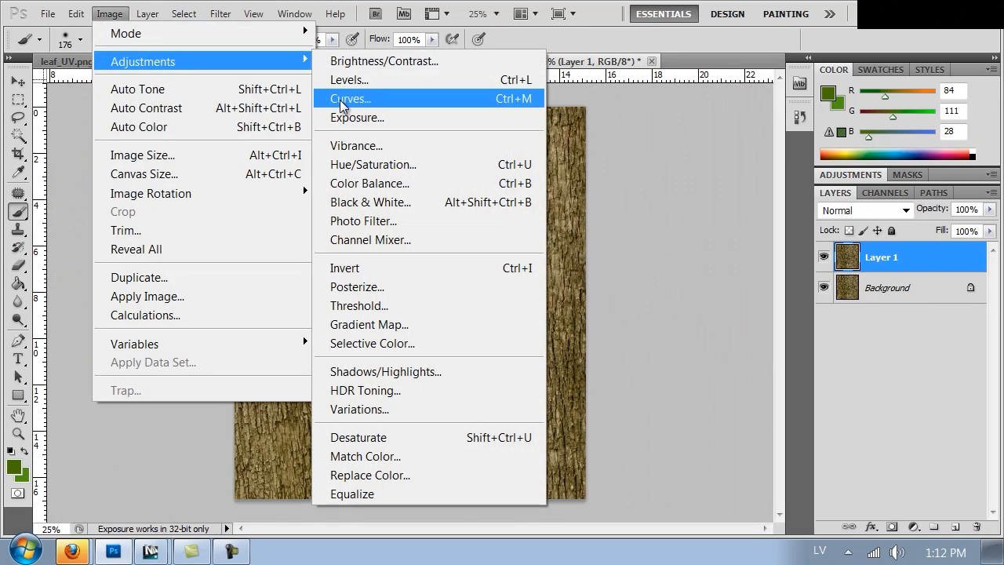
click(390, 202)
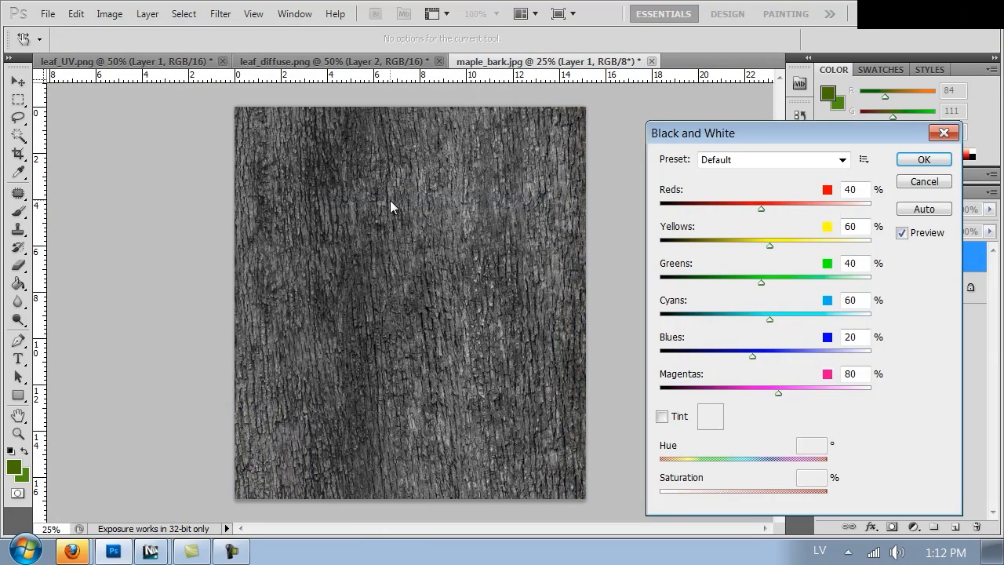
drag(773, 280, 799, 321)
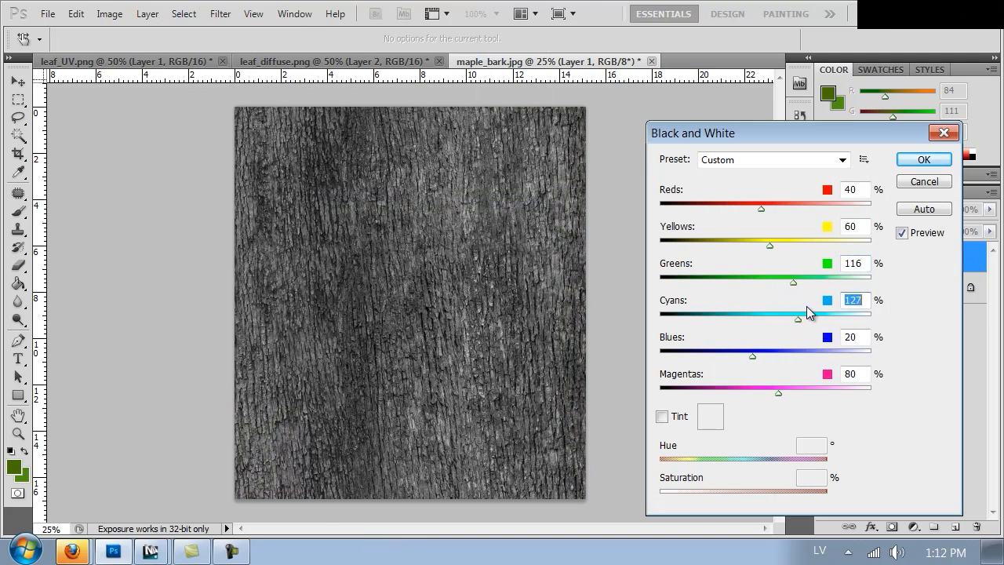
drag(783, 247, 840, 248)
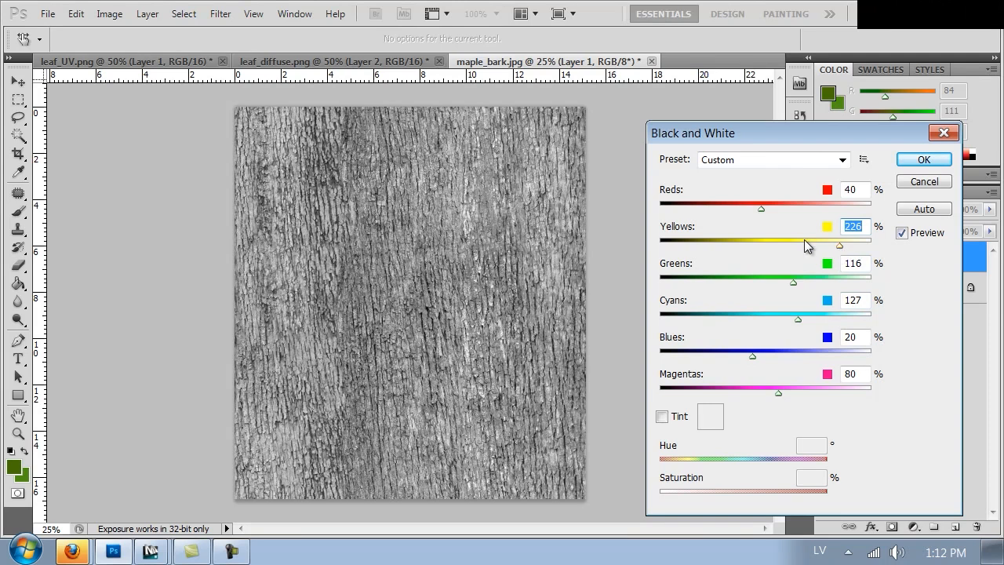
drag(738, 213, 780, 215)
drag(698, 206, 688, 206)
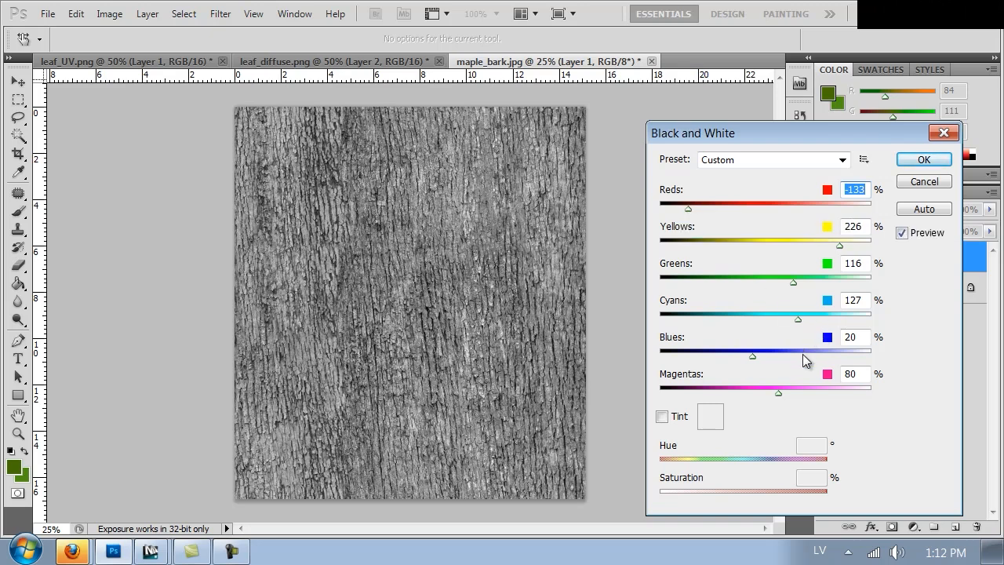
drag(784, 282, 836, 291)
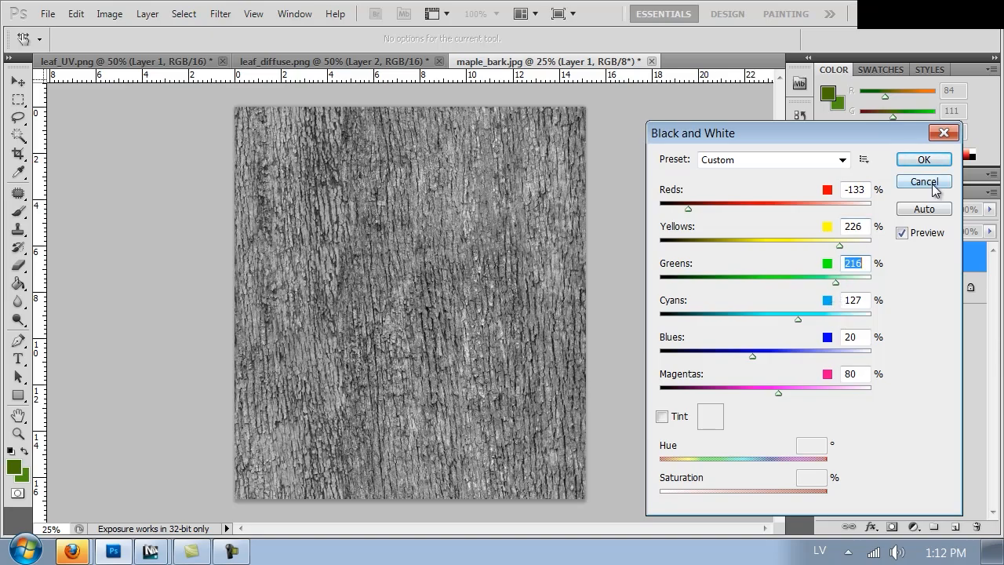
click(916, 162)
Step: Inspect the grayscale bark up close and compare it with the color original by toggling Layer 1's visibility
key(ctrl+plus)
key(ctrl+plus)
key(ctrl+plus)
key(ctrl+plus)
key(ctrl+minus)
key(ctrl+minus)
key(ctrl+minus)
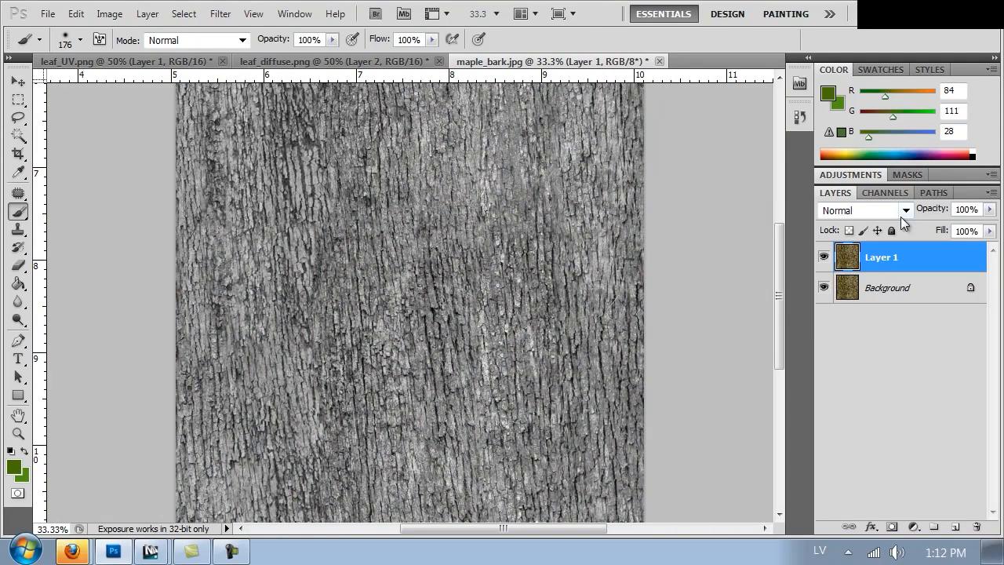
click(824, 257)
click(823, 258)
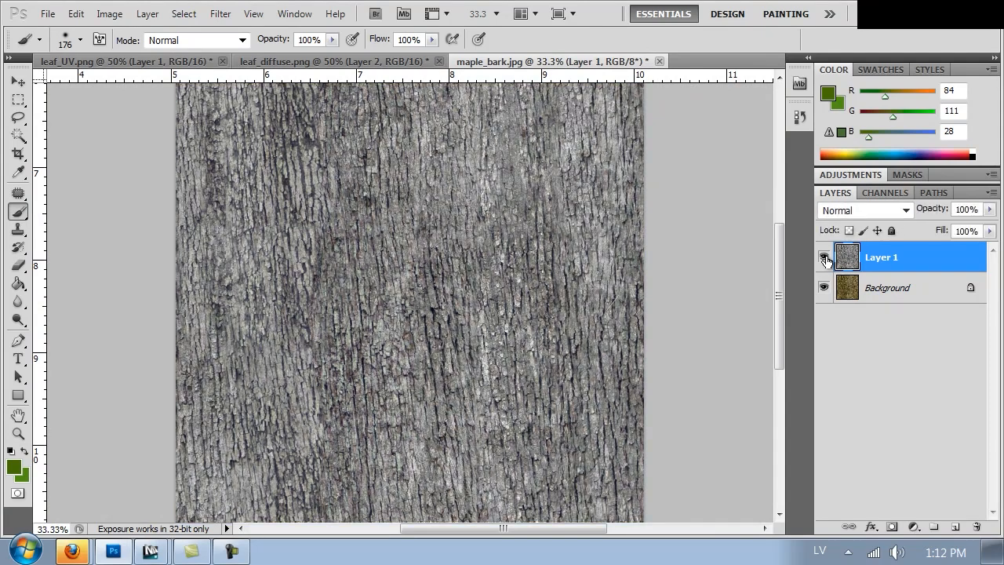
key(ctrl+minus)
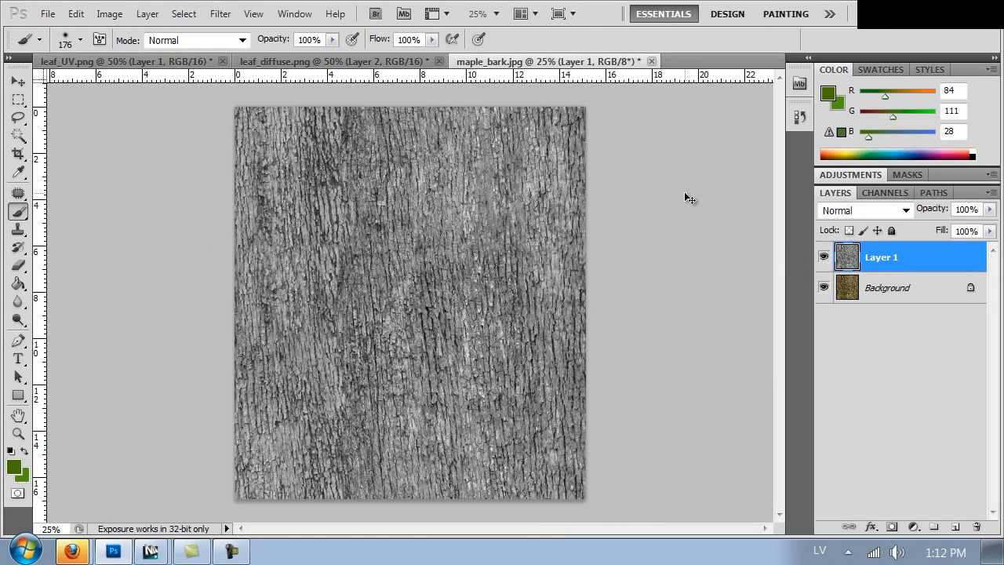
Step: Increase the contrast of the grayscale bark layer with Levels by moving the shadow and highlight inputs inward, and check the detail
key(ctrl+l)
drag(551, 309, 576, 309)
mouse_move(746, 311)
mouse_down()
mouse_move(717, 311)
mouse_move(736, 310)
mouse_up()
click(801, 160)
key(ctrl+plus)
key(ctrl+plus)
key(ctrl+plus)
key(ctrl+plus)
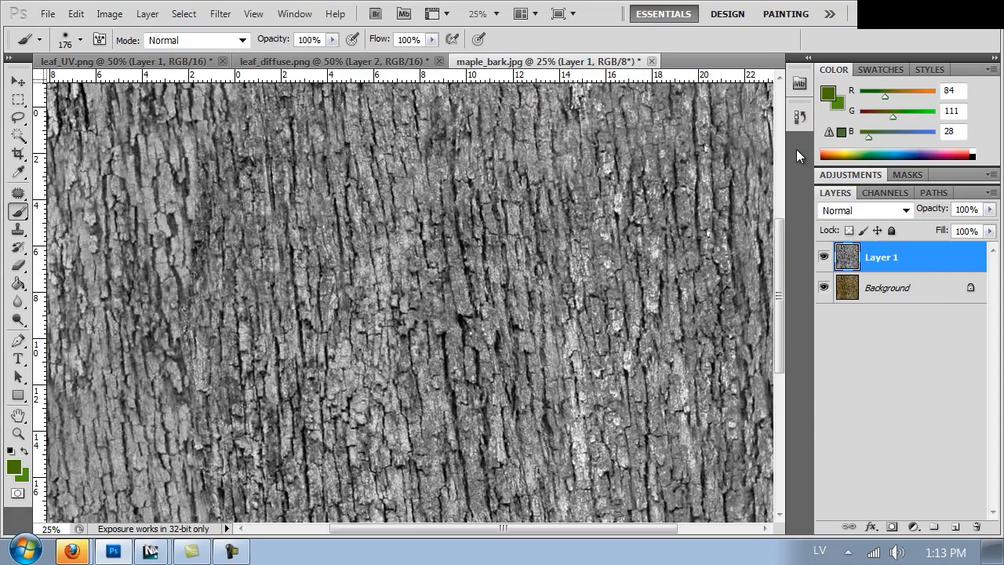
key(ctrl+minus)
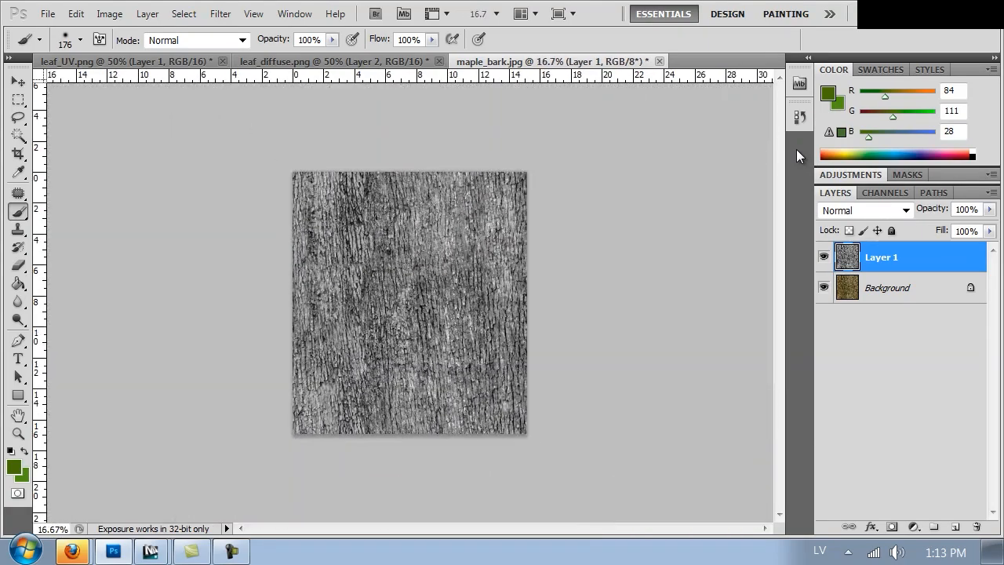
Step: Save the grayscale bark image as a quality 10 JPEG named maple_bark_displ in the Textures folder
key(ctrl+shift+s)
click(359, 382)
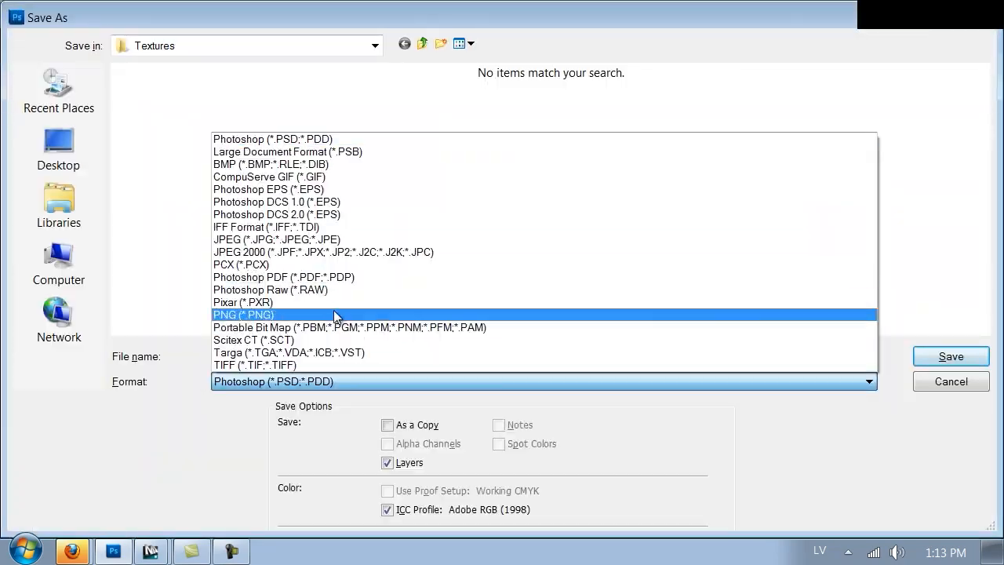
click(334, 314)
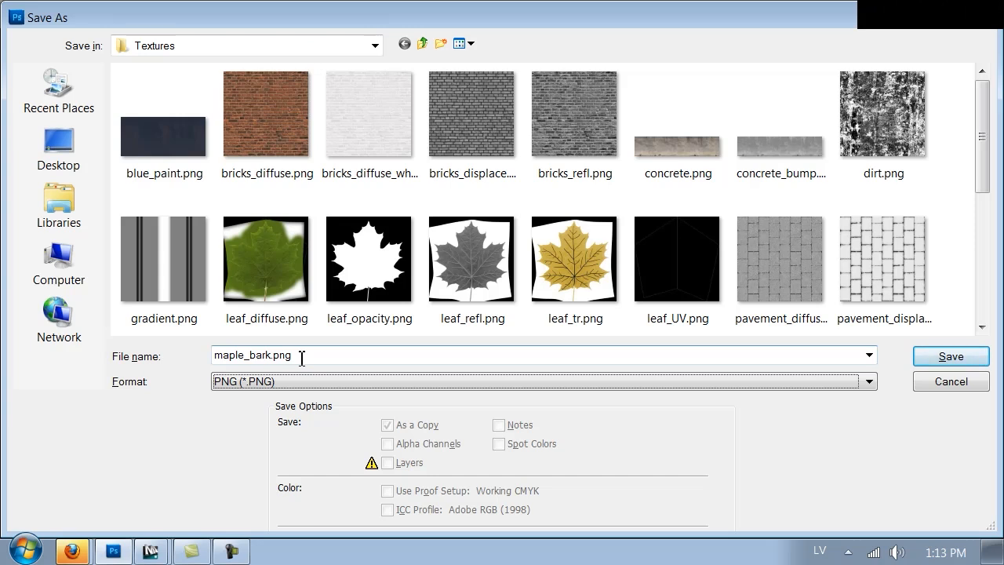
click(448, 381)
click(313, 239)
click(455, 135)
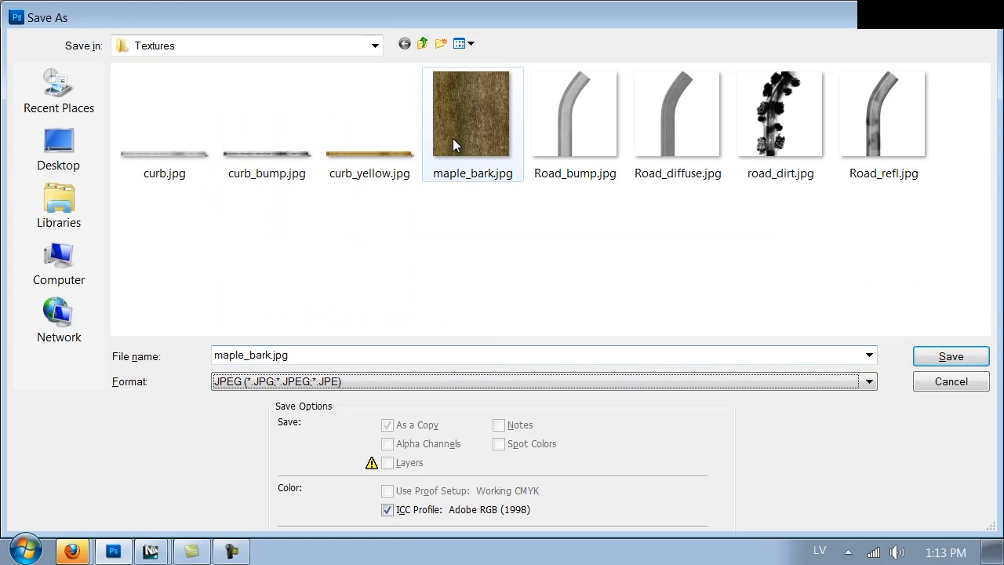
click(270, 356)
click(268, 355)
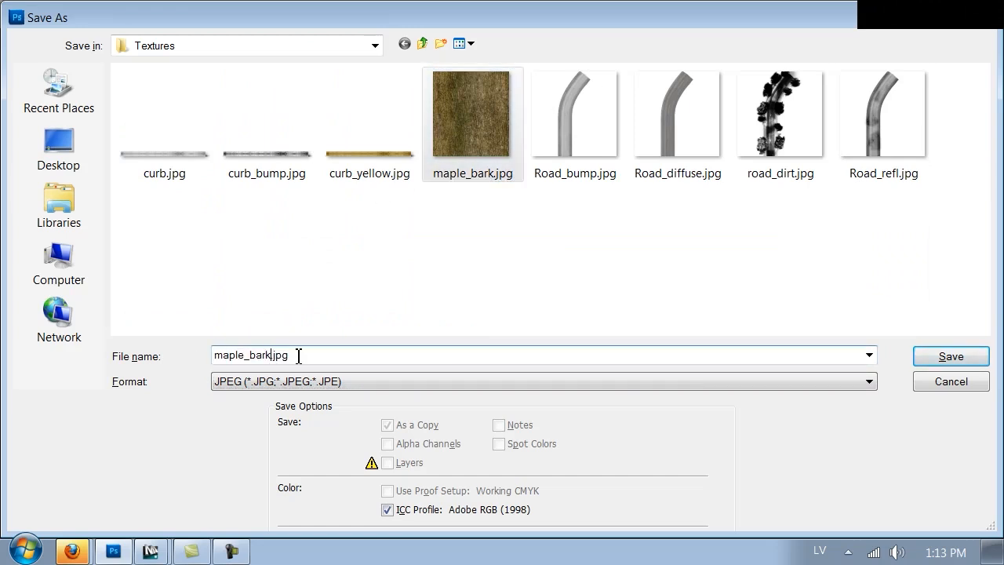
text(_disp)
key(Return)
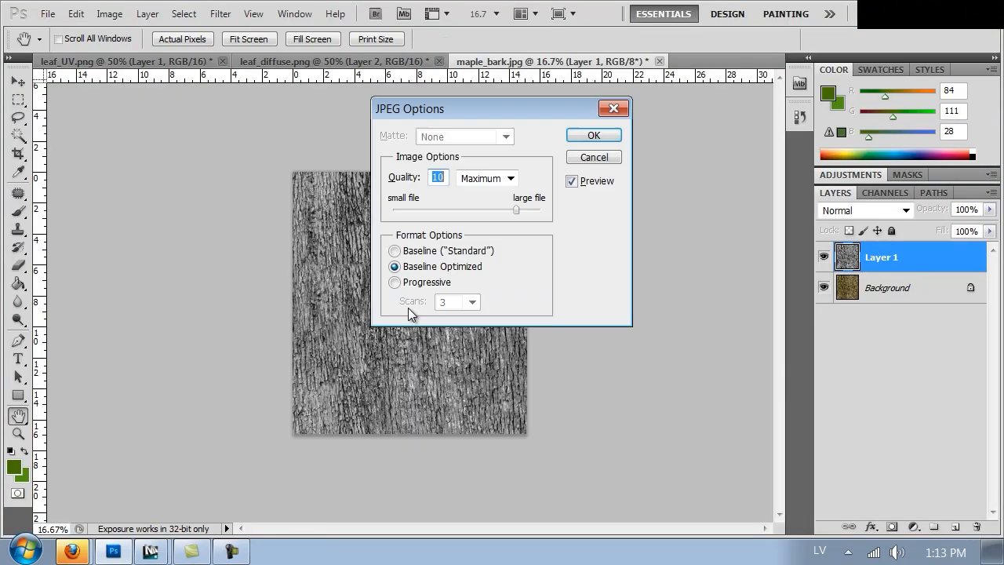
key(Return)
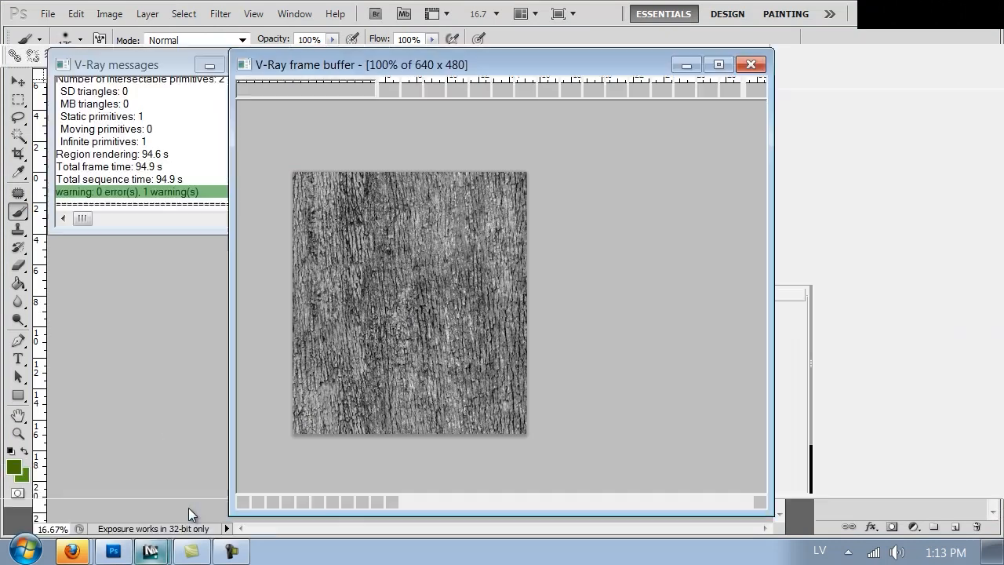
Step: Switch to 3ds Max, close the V-Ray frame buffer and messages windows, and frame the maple's trunk in the camera view
click(188, 508)
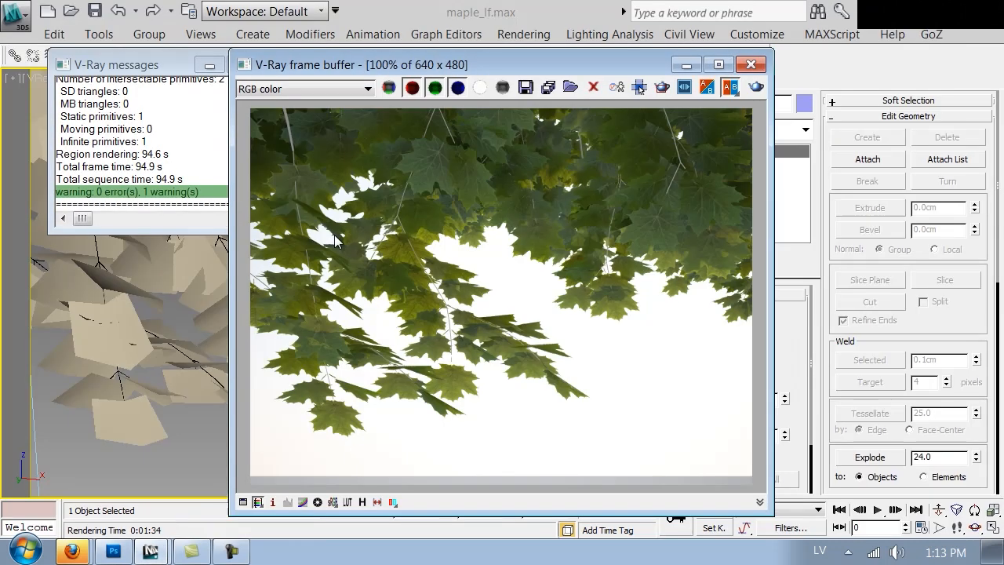
click(766, 72)
click(274, 64)
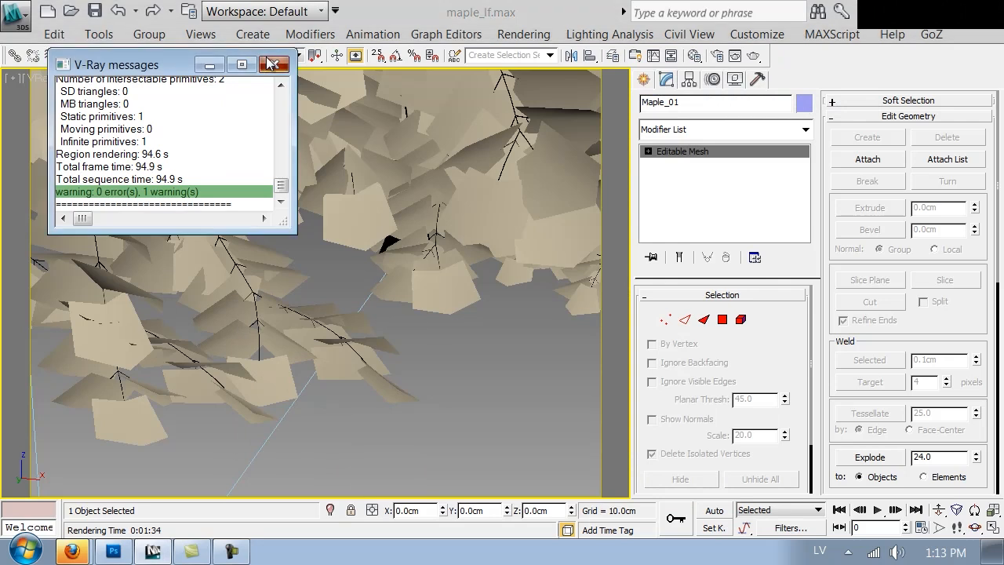
key(Up)
key(Down)
drag(463, 356, 648, 375)
key(Left)
drag(357, 316, 543, 319)
key(Left)
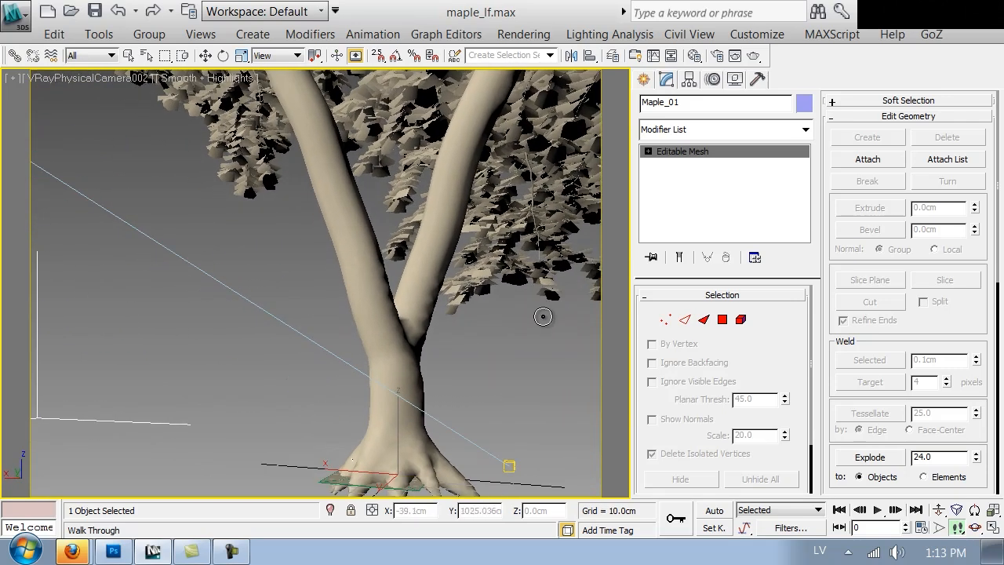
right_click(543, 319)
Step: Open sub-material 1 of the Tree Multi/Sub-Object material and change its type from Standard to VRayMtl
key(m)
click(762, 282)
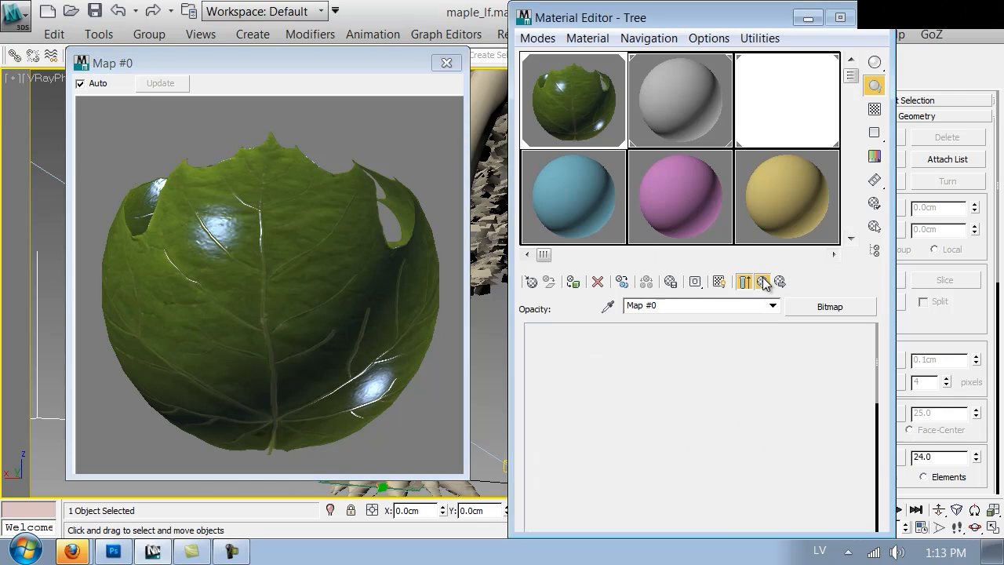
click(447, 62)
click(450, 61)
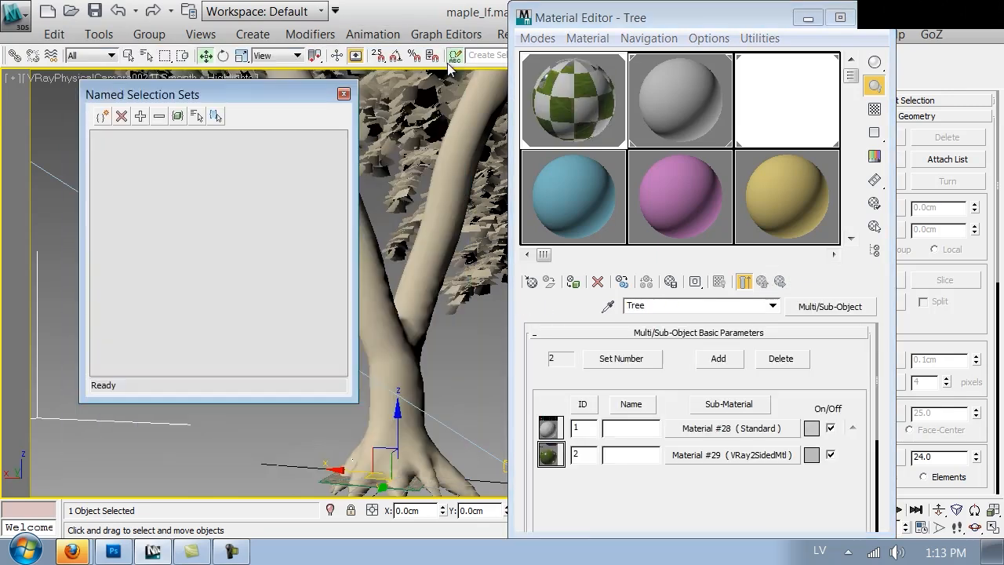
click(742, 438)
click(344, 94)
click(827, 307)
double_click(527, 454)
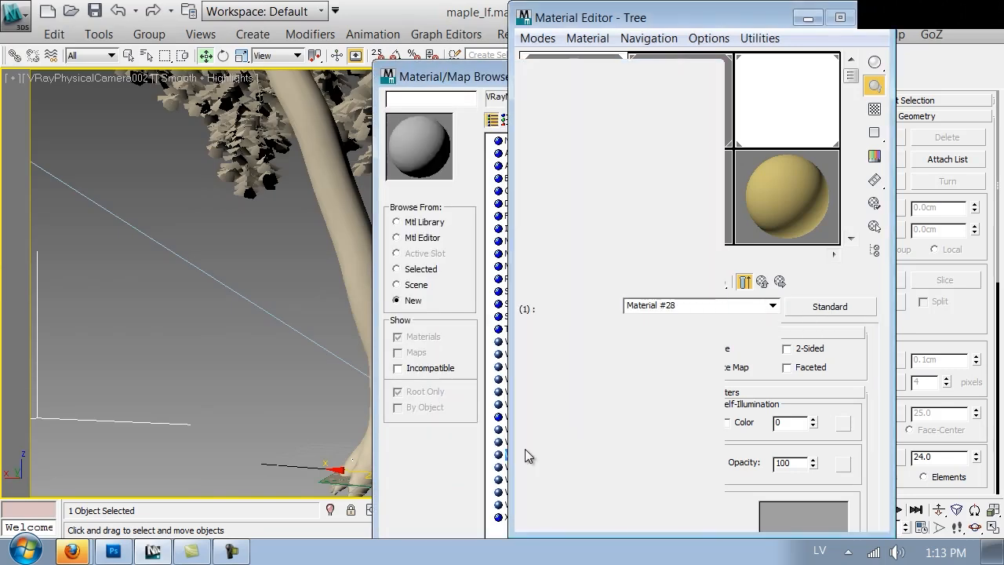
Step: Assign maple_bark.jpg as a Bitmap to the bark material's diffuse map and display it on the trunk in the viewport
click(692, 432)
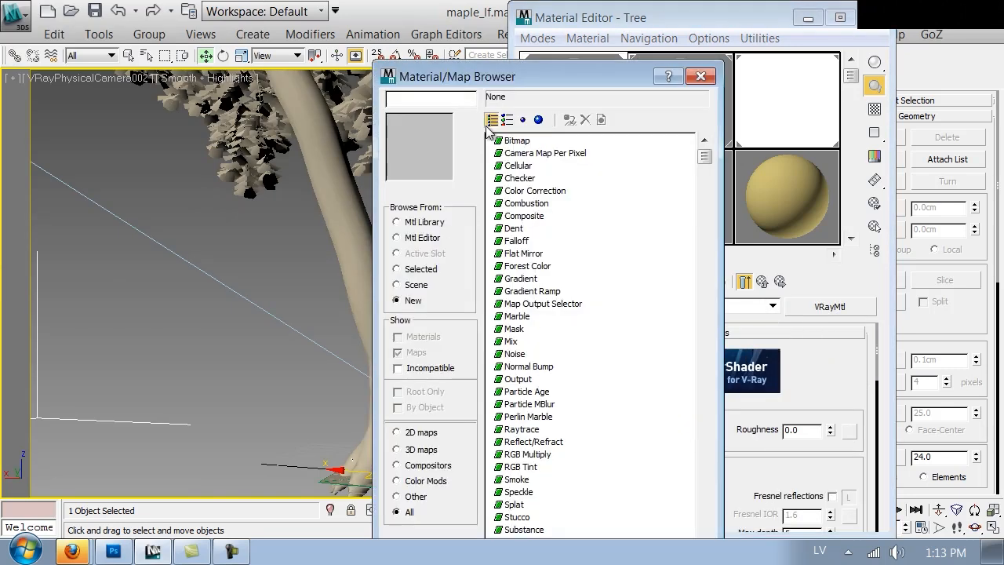
double_click(507, 143)
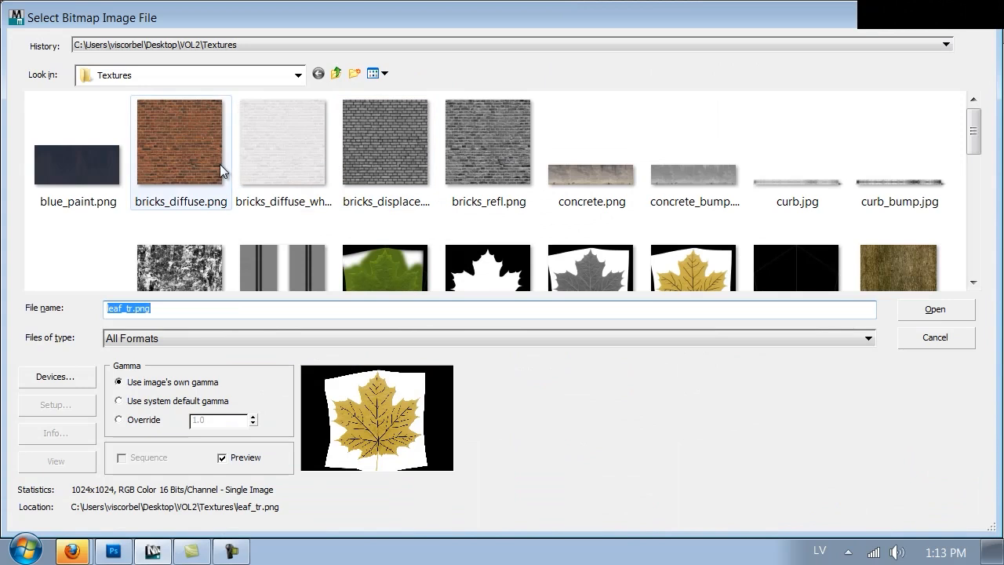
double_click(894, 264)
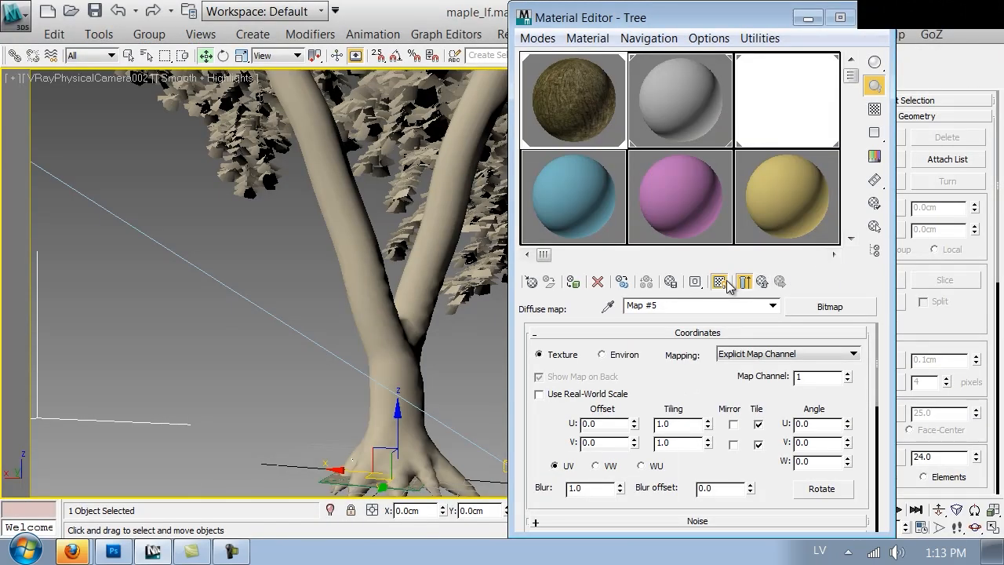
click(725, 281)
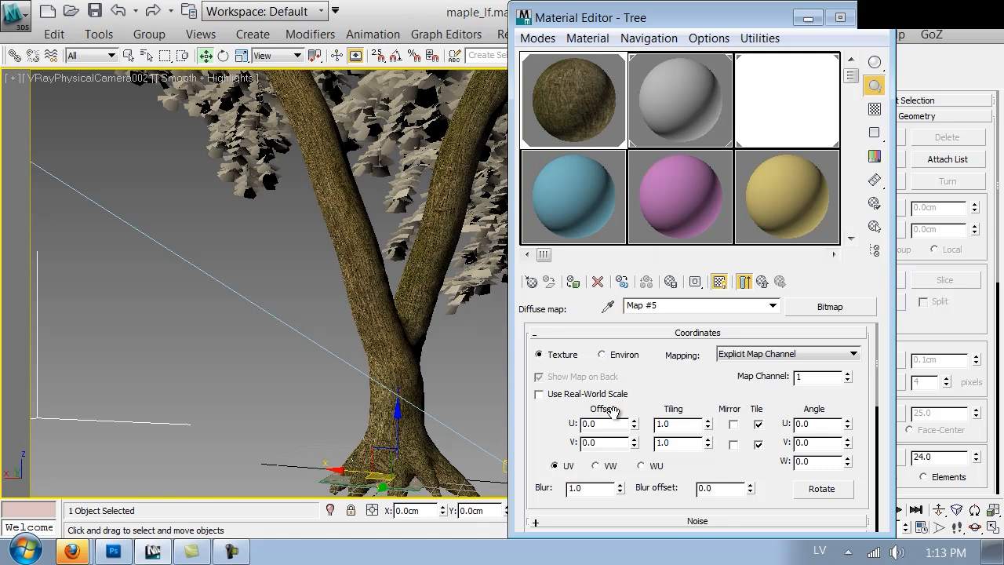
middle_drag(385, 291, 386, 403)
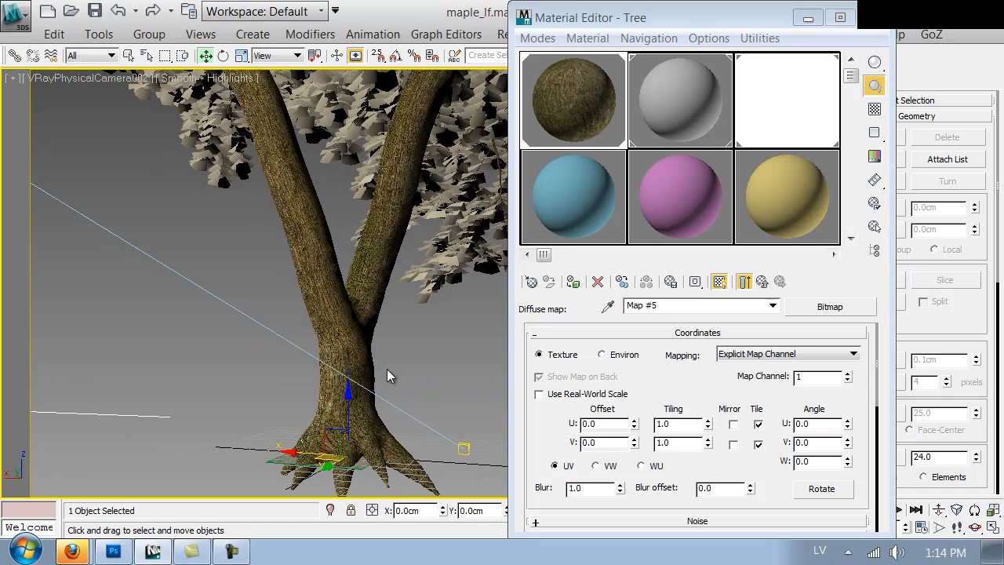
Step: Set the blur of the bark material's diffuse bitmap to 0.5 and return to the parent material
click(744, 281)
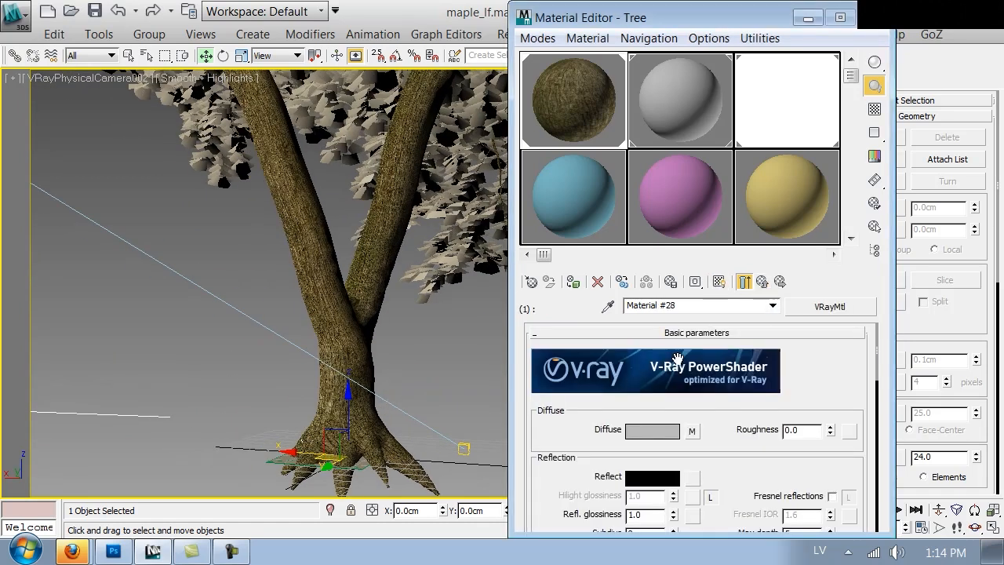
click(695, 432)
drag(601, 489, 462, 482)
text(0.5)
key(Return)
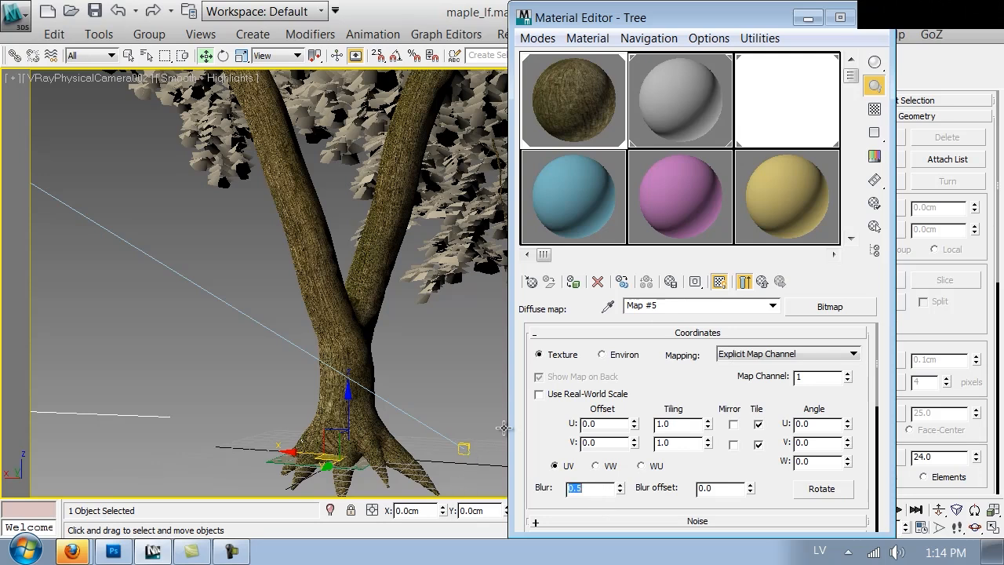
click(744, 282)
Step: Assign maple_bark_displ.jpg as a Bitmap to the bark material's Reflect map and return to the parent material
scroll(627, 384, down, 5)
scroll(700, 352, up, 4)
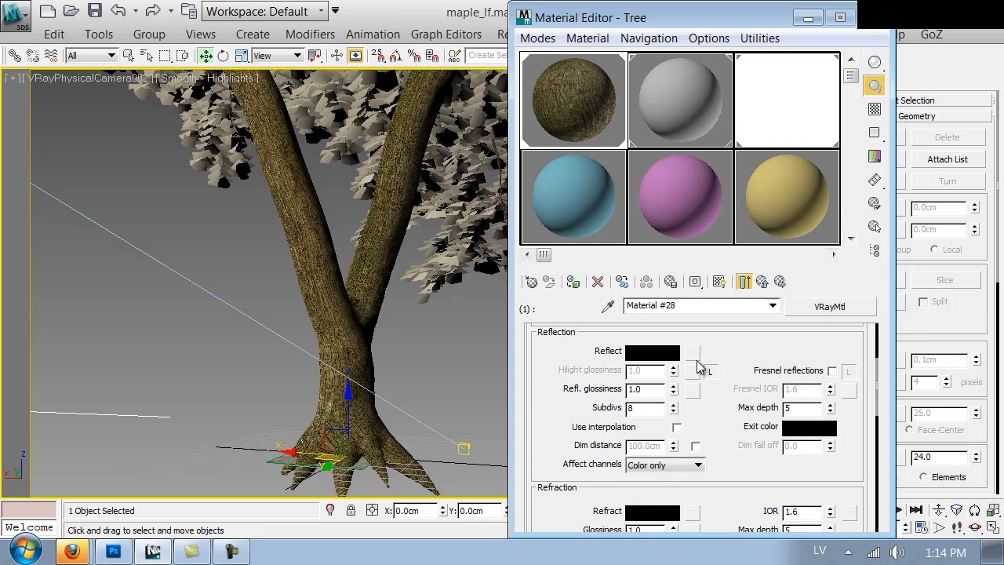
click(693, 356)
double_click(523, 141)
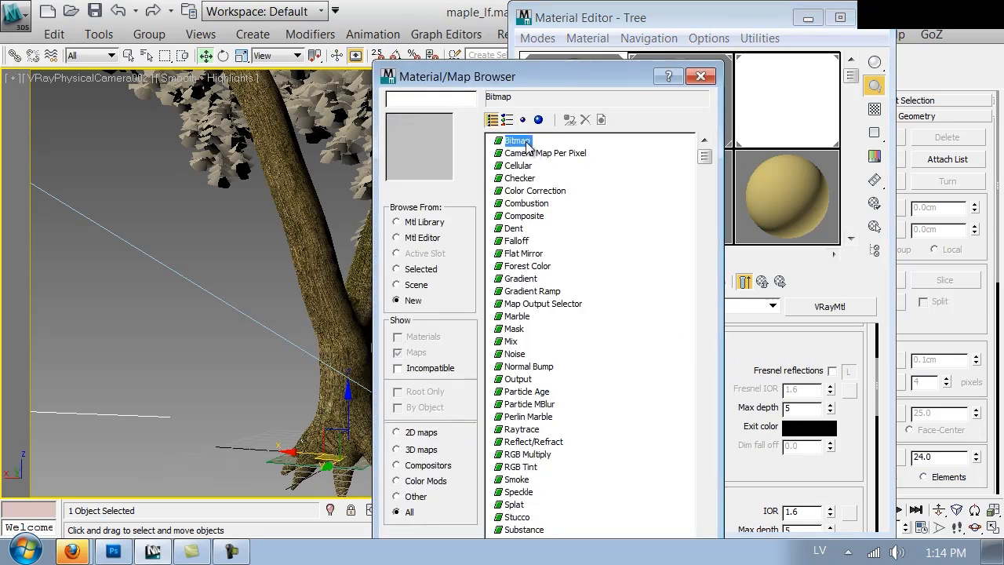
drag(974, 141, 977, 184)
click(85, 210)
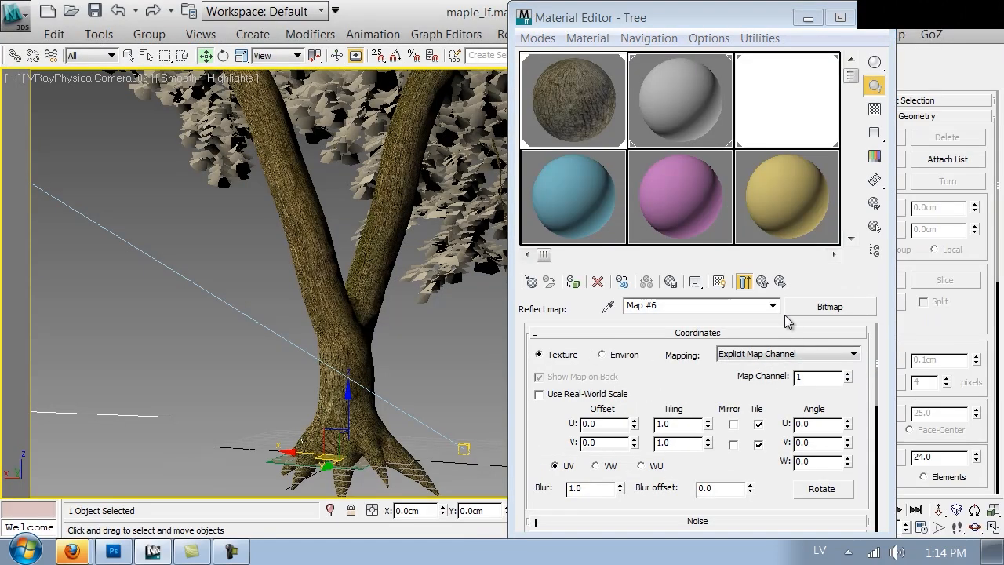
click(762, 280)
Step: Set the bark's reflection glossiness to 0.4, enable Fresnel reflections with an IOR of 3.0, and enlarge the material preview
drag(651, 389, 571, 386)
text(0.4)
key(Return)
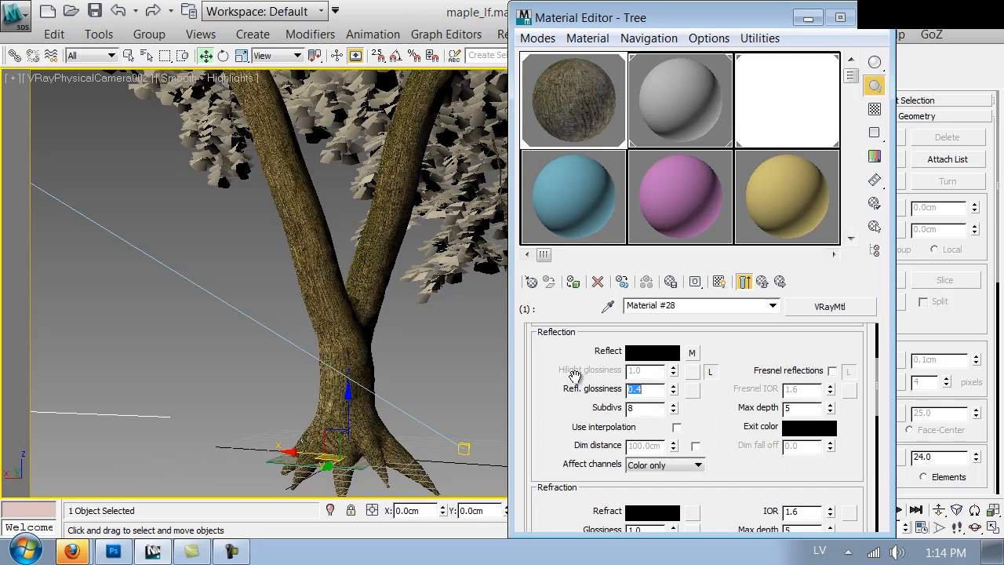
click(832, 370)
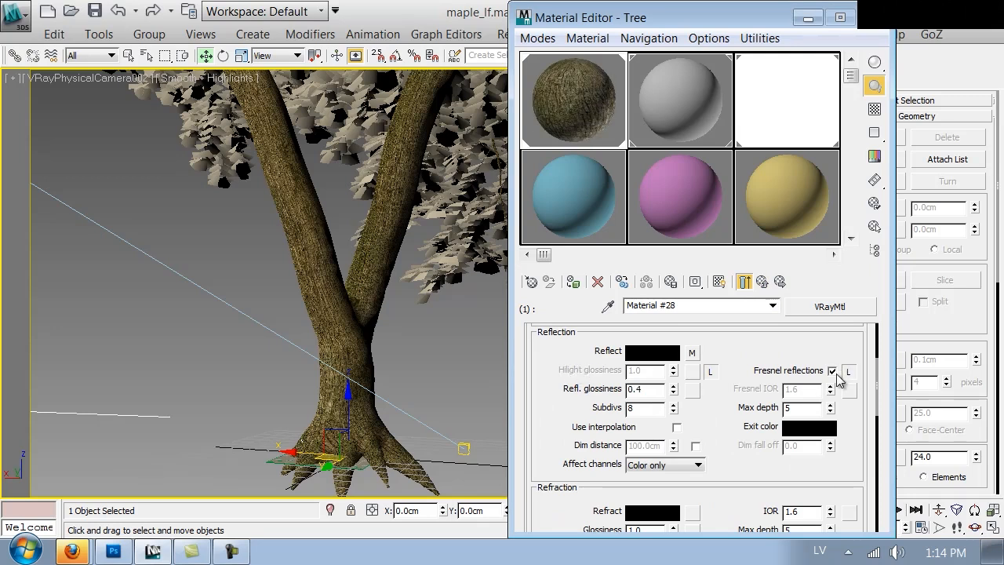
double_click(794, 389)
text(3)
double_click(573, 113)
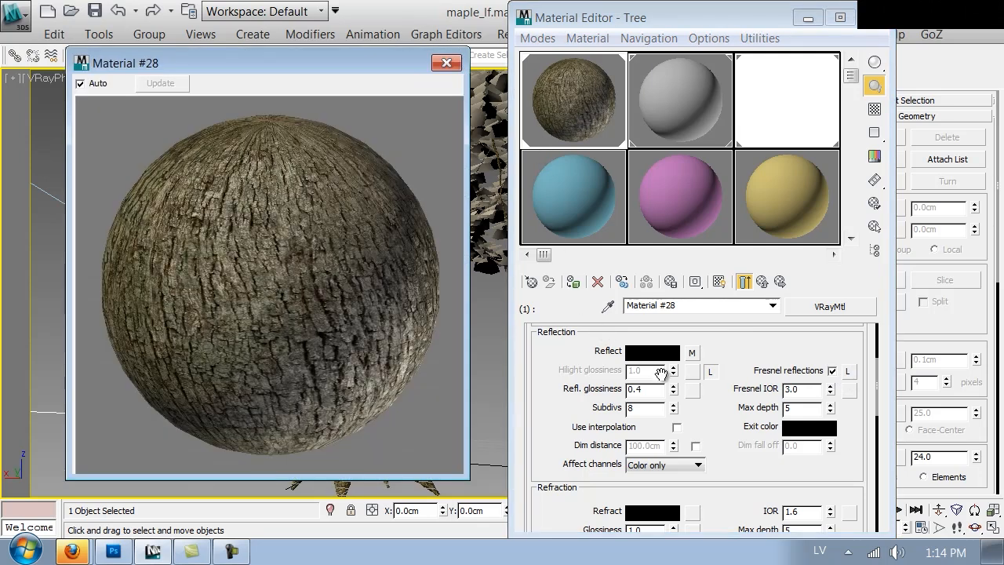
Step: Paste a copy of the Reflect map into the bark material's Bump slot and set the bump amount to 60
right_click(694, 354)
click(722, 385)
scroll(718, 455, down, 10)
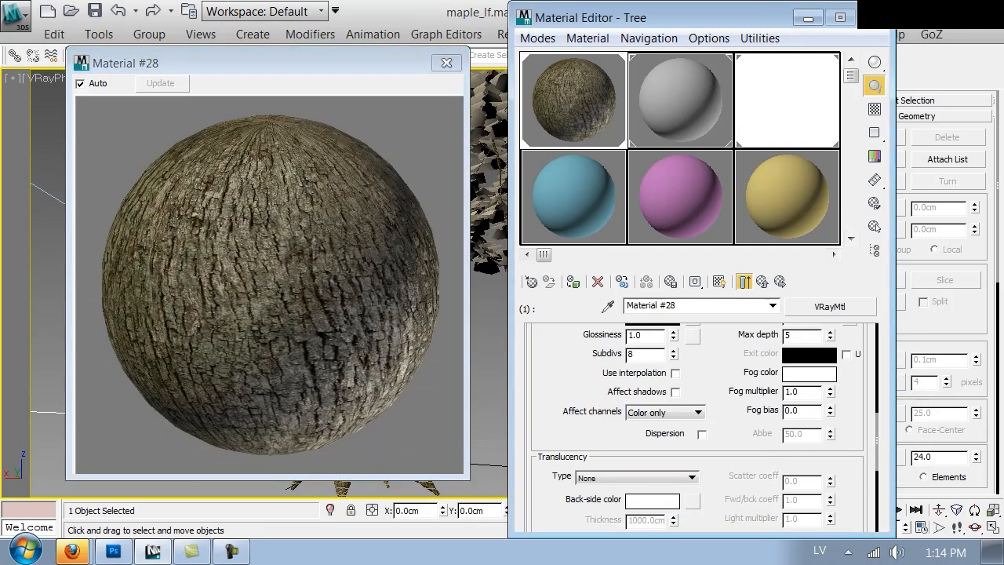
click(719, 472)
scroll(675, 357, down, 5)
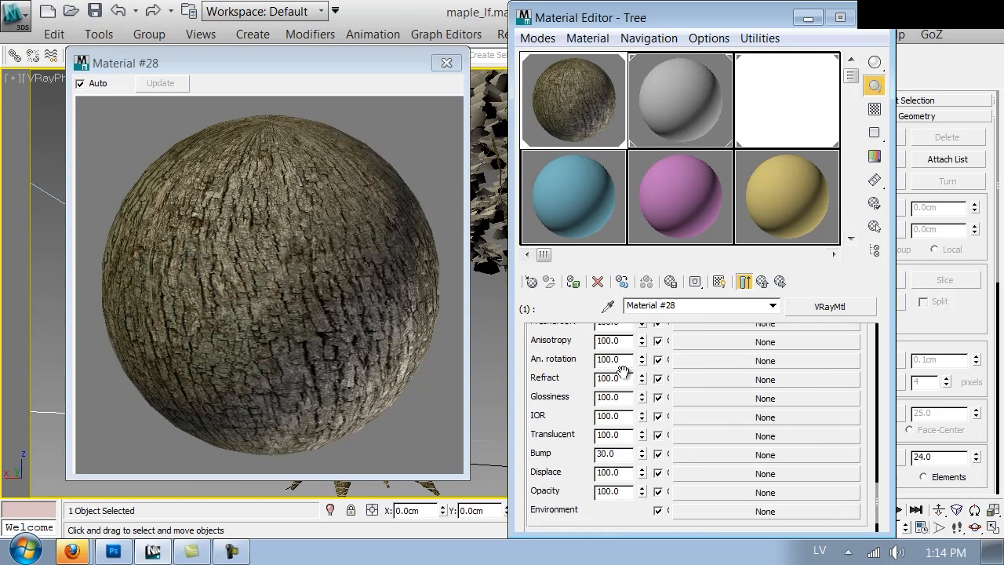
right_click(726, 414)
click(748, 425)
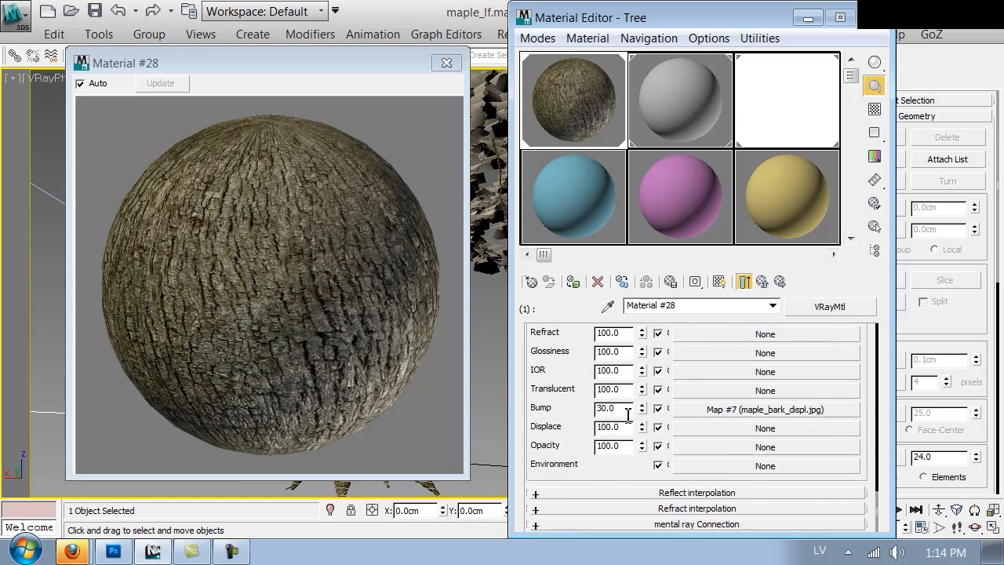
drag(628, 414, 559, 410)
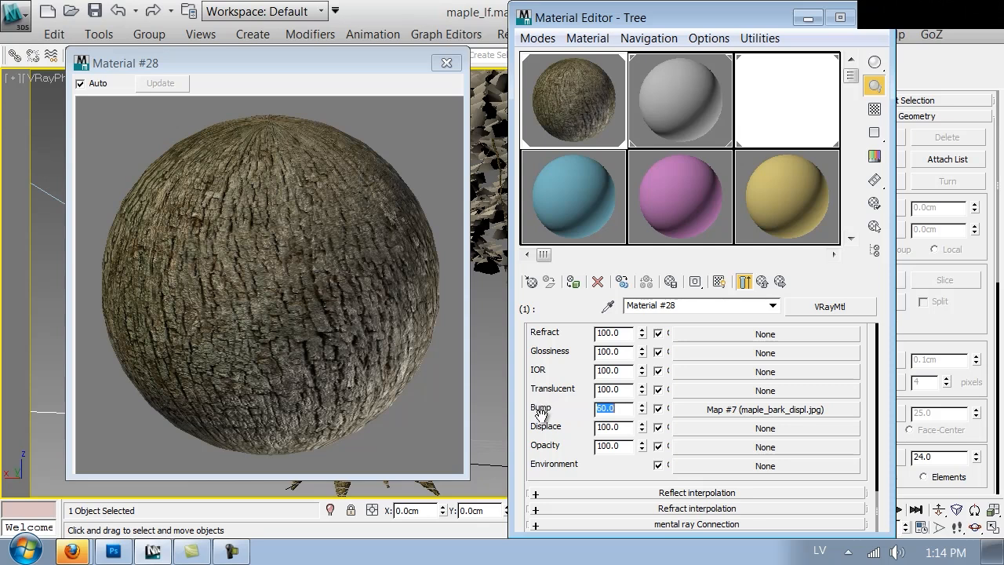
Step: Paste a copy of the bark map into the Displace slot and set that map's blur to 0.2
right_click(708, 430)
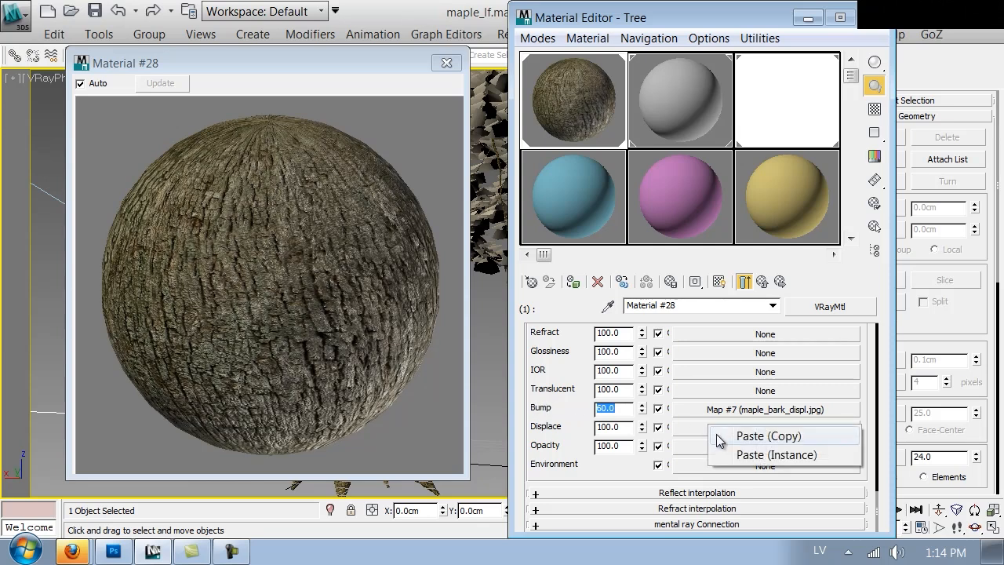
click(714, 434)
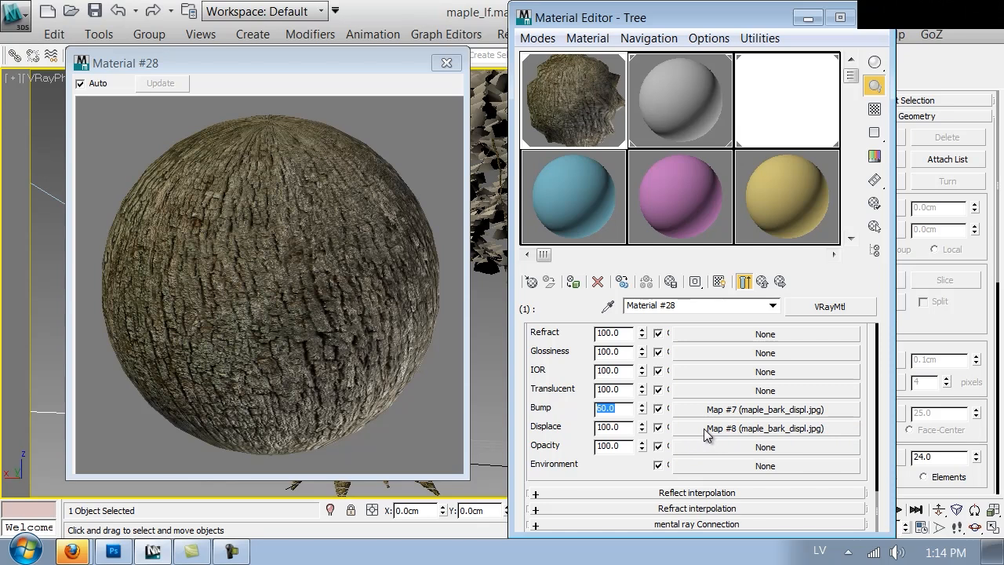
click(704, 428)
double_click(582, 489)
text(.2)
key(Return)
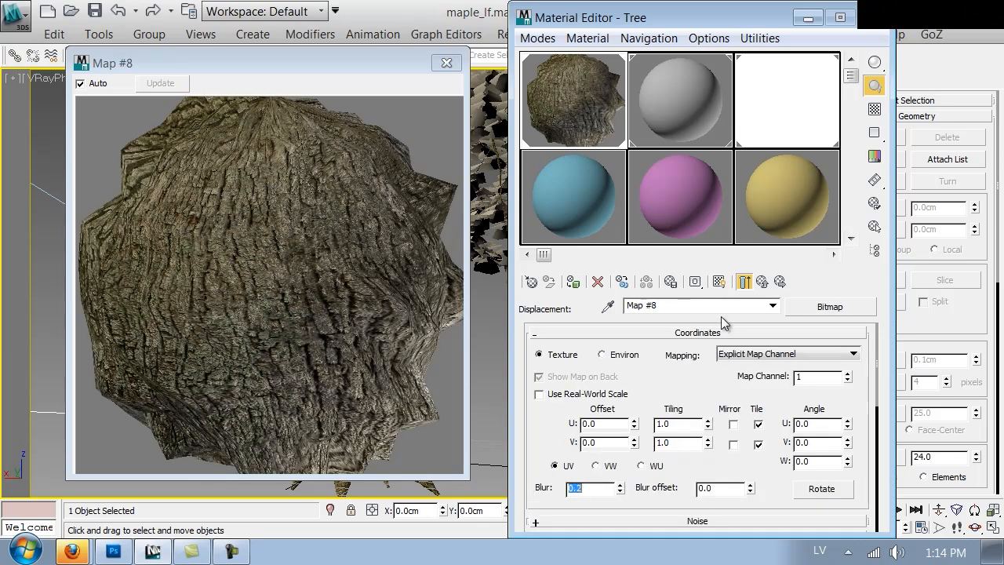
Step: Return to the bark material and set its displacement amount to 1.5
click(761, 281)
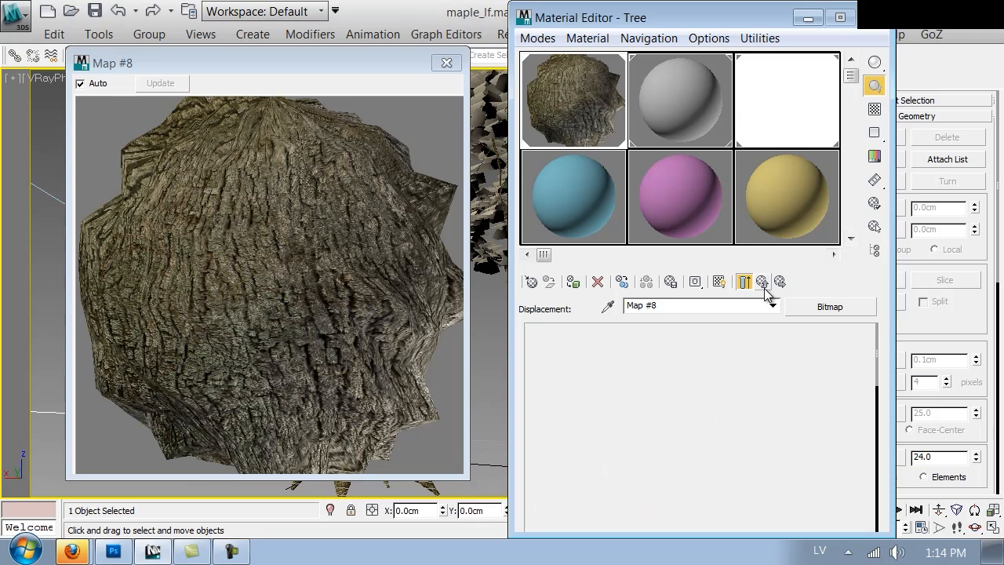
double_click(628, 427)
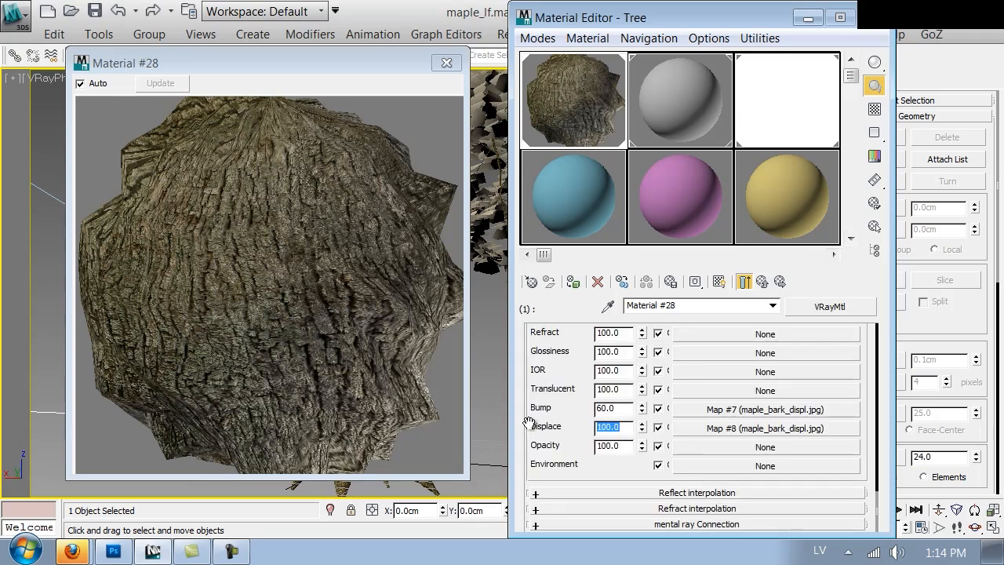
text(1.5)
key(Return)
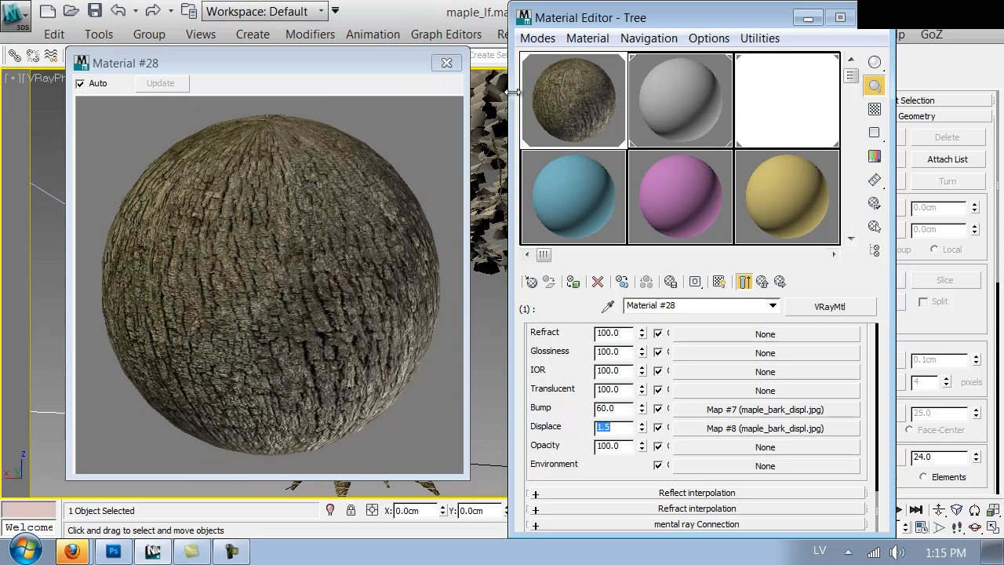
Step: Close the material preview and editor, deselect the tree, and walk the camera in close to the lower trunk
click(446, 63)
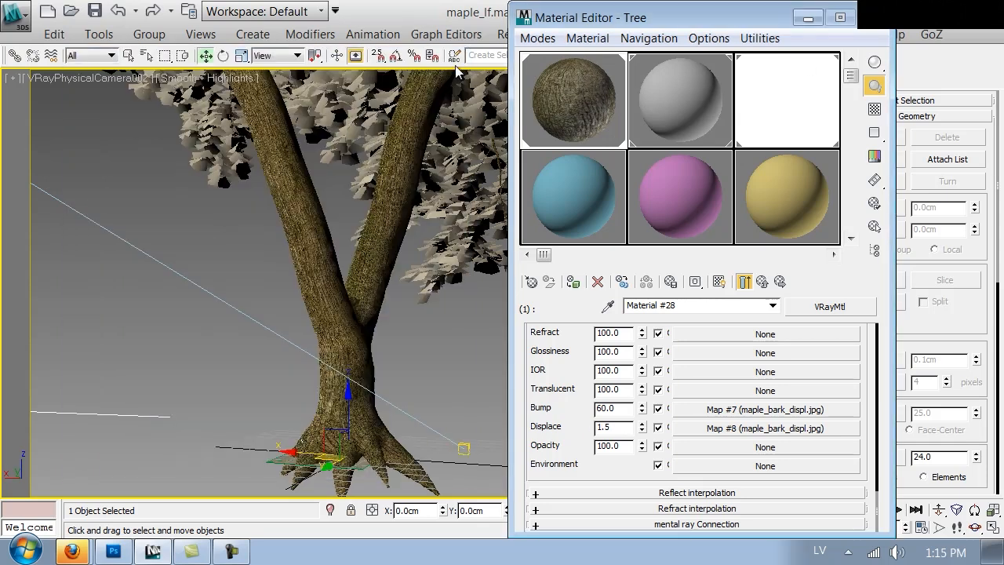
click(877, 22)
click(495, 389)
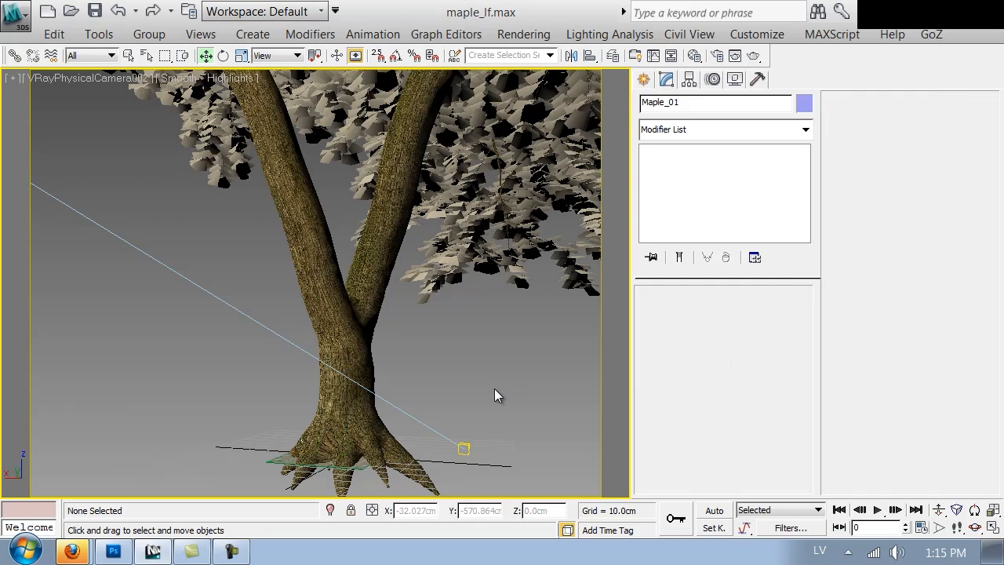
key(Up)
mouse_move(460, 375)
mouse_down()
mouse_move(432, 388)
mouse_move(457, 395)
mouse_up()
key(Up)
key(Up)
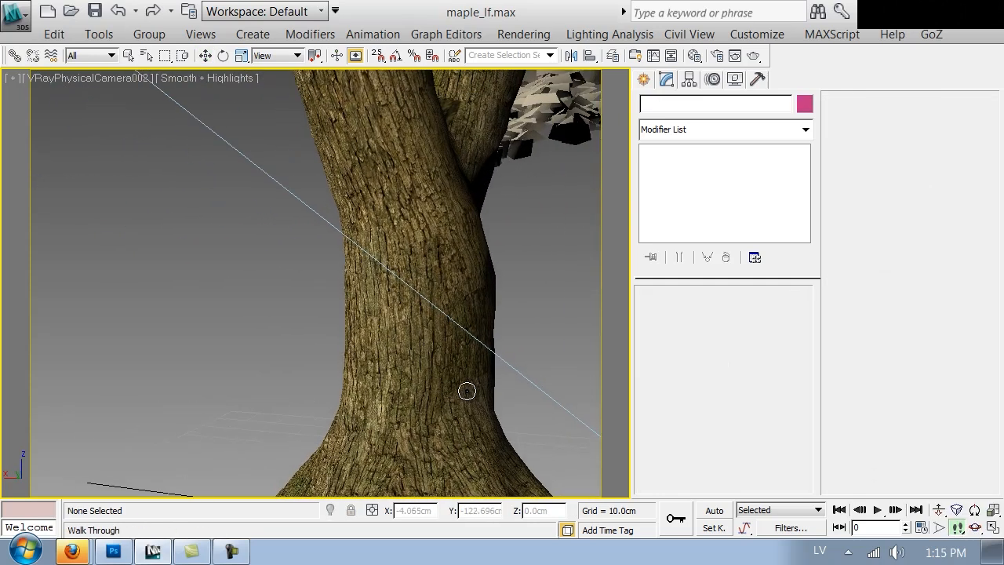
Step: Test-render the trunk close-up, stop the render before it finishes, and close the frame buffer
click(753, 56)
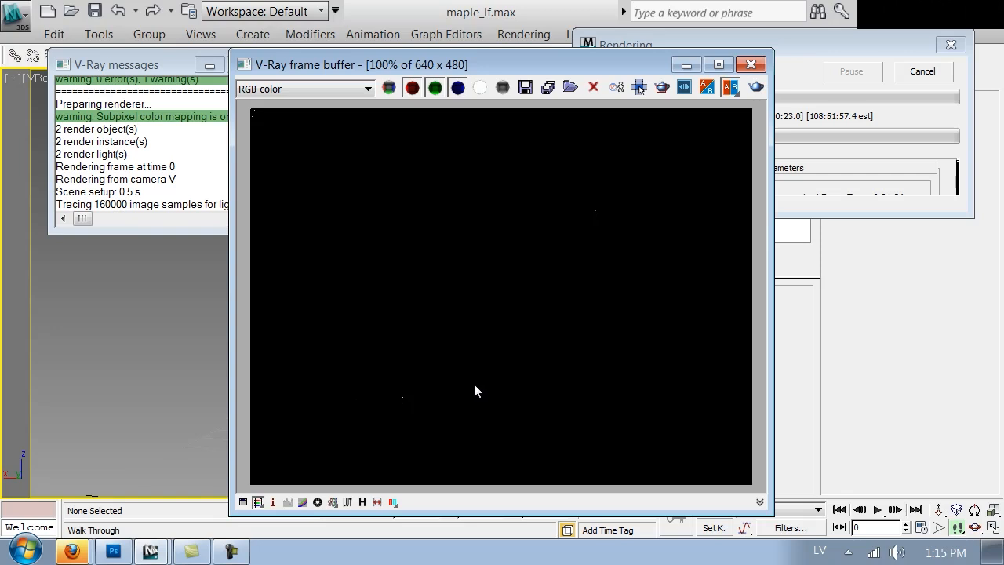
right_click(477, 331)
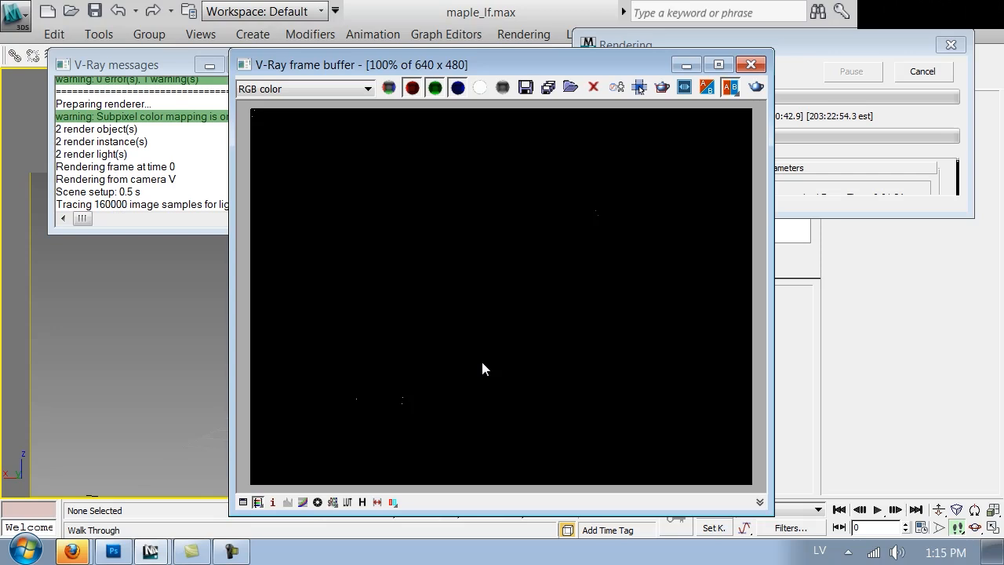
drag(522, 63, 469, 44)
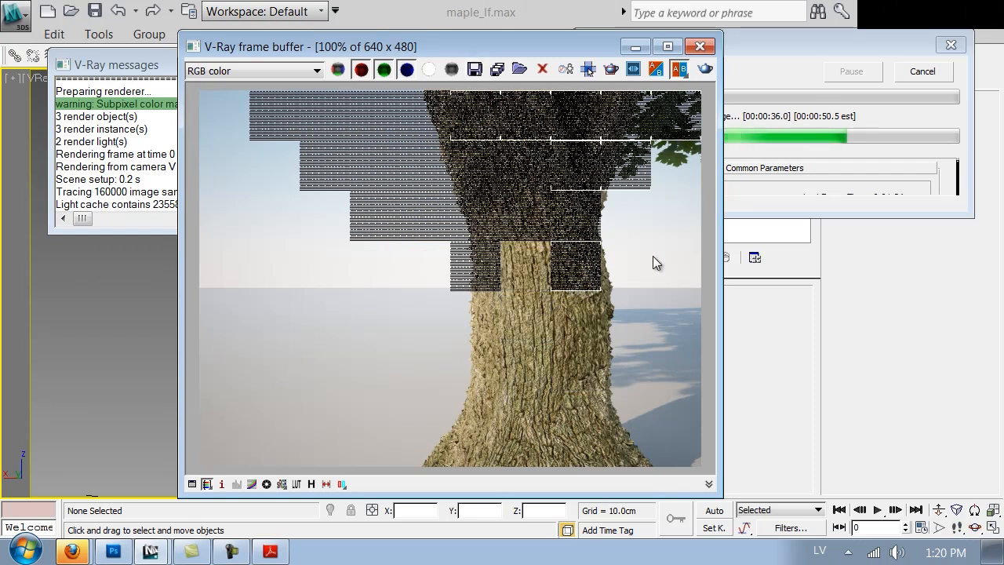
click(922, 72)
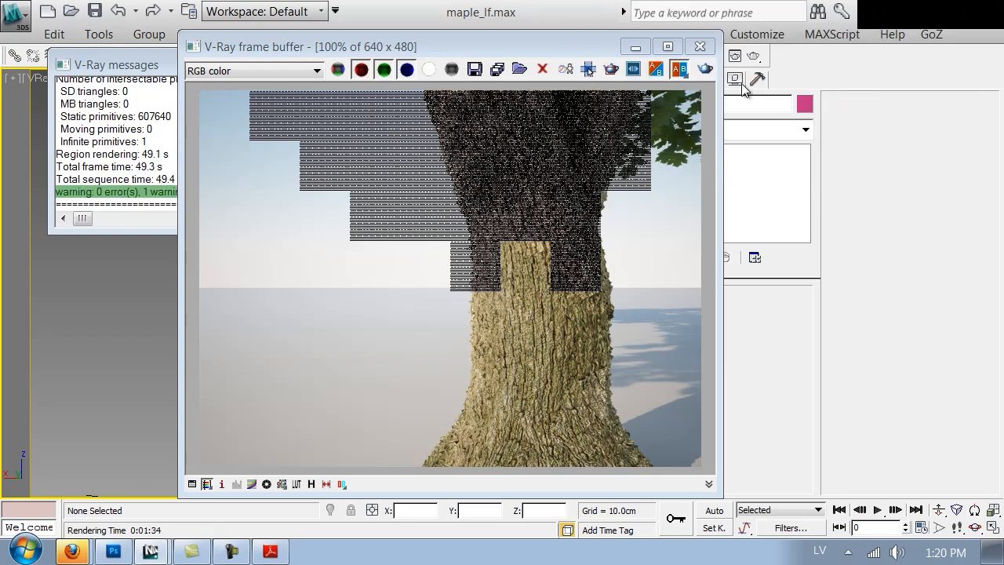
click(700, 47)
Step: Set the bark material's displacement amount to 0.5 and close the material editor
click(694, 55)
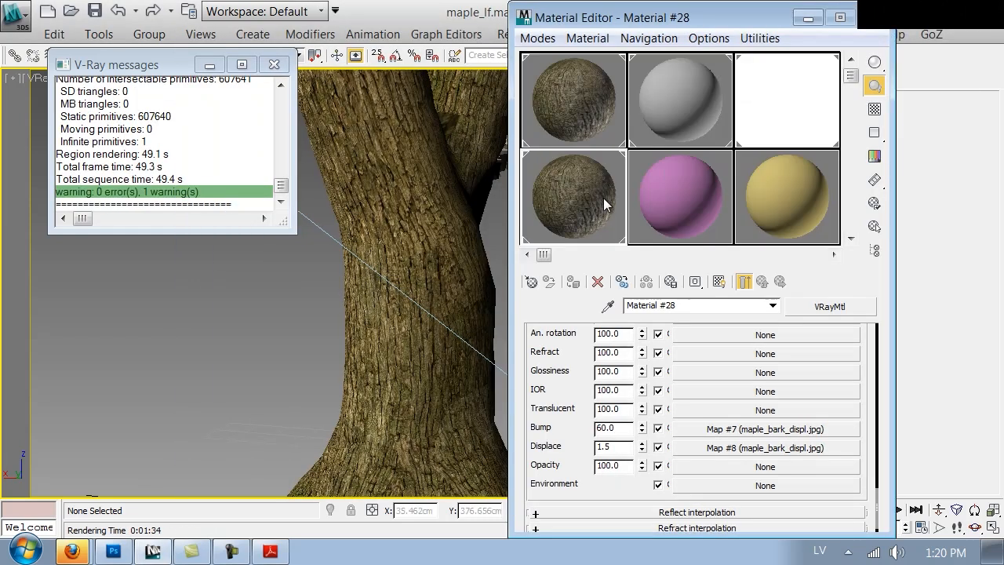
double_click(628, 447)
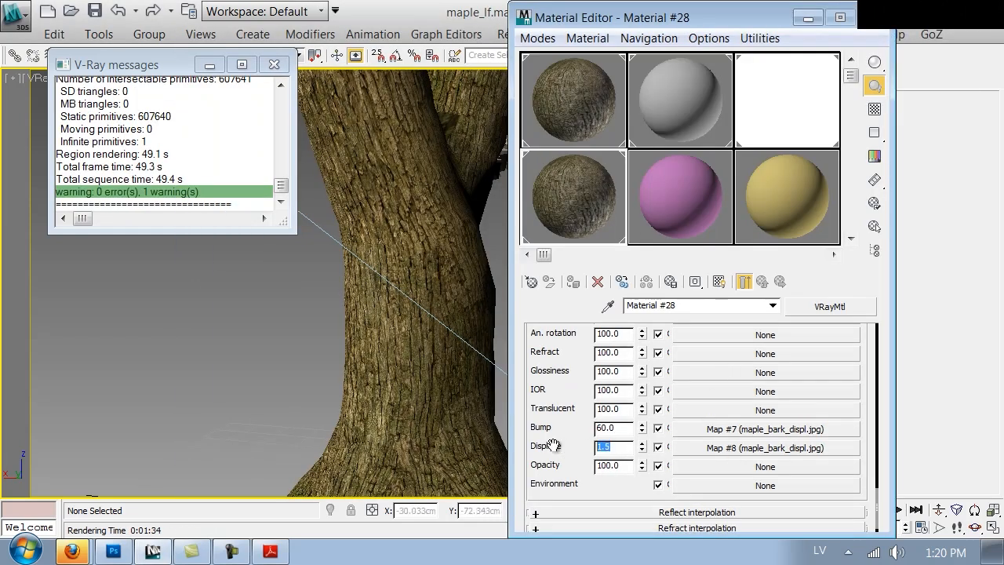
text(0.5)
key(Return)
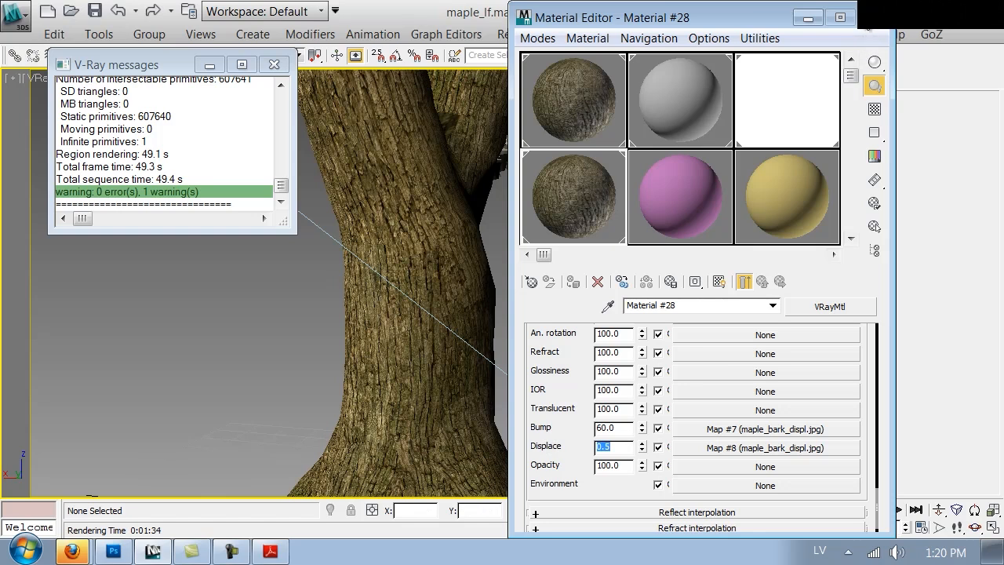
click(868, 17)
Step: Set the edge length of V-Ray's default displacement to 2 pixels in the render setup
key(F10)
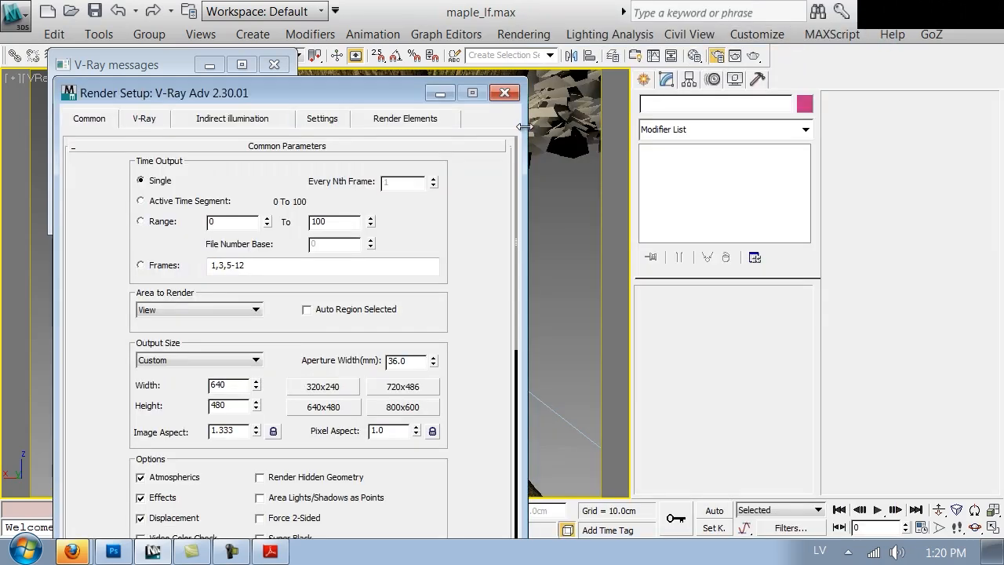
click(321, 118)
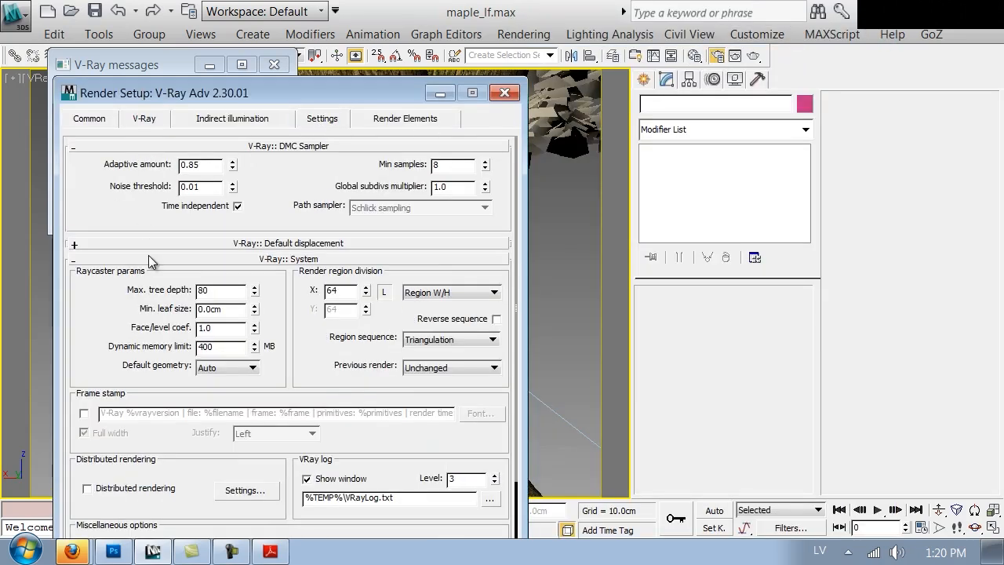
click(280, 248)
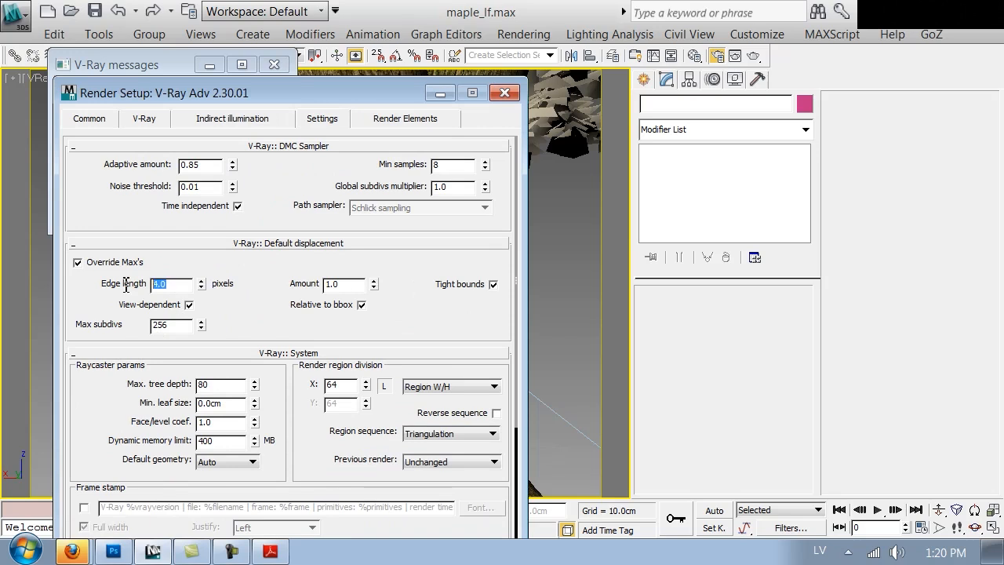
text(2)
key(Return)
Step: Render the trunk close-up again to check the displacement settings
drag(278, 98, 320, 23)
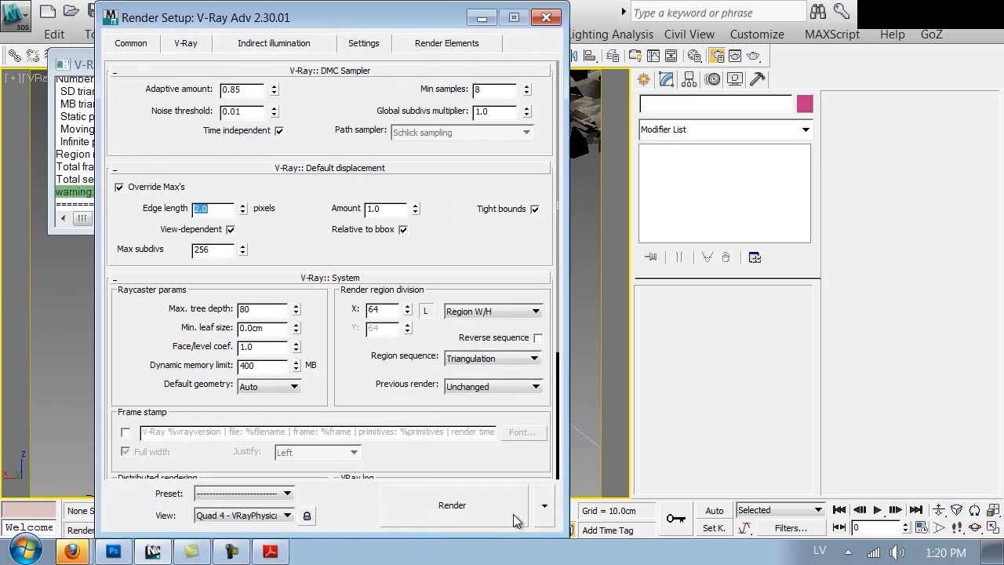
click(514, 516)
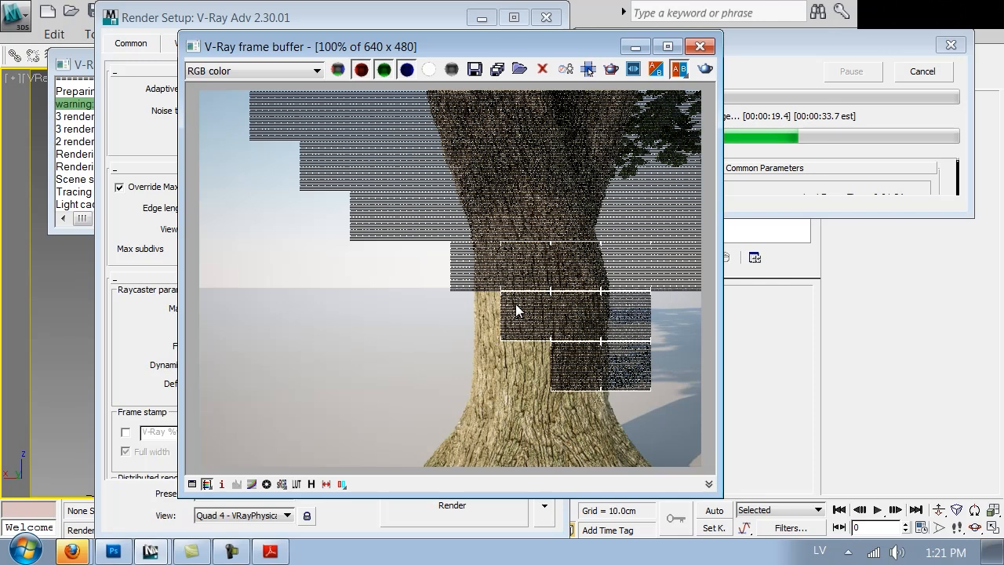
scroll(516, 303, down, 1)
scroll(515, 303, up, 1)
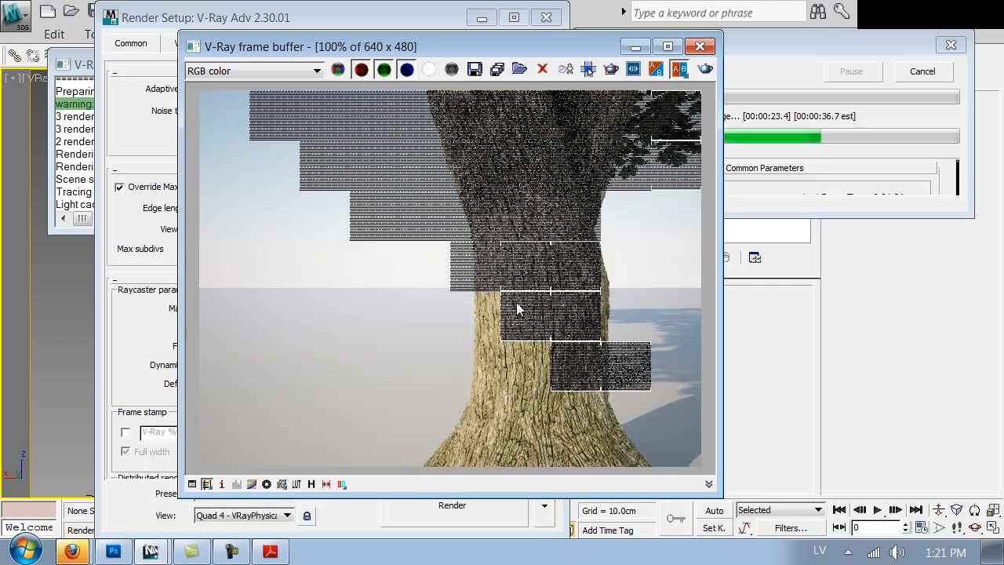
Step: Switch to Photoshop, hide Layer 1 of maple_bark.jpg and darken the Background with Curves, lowering input 127 to output about 92
click(112, 552)
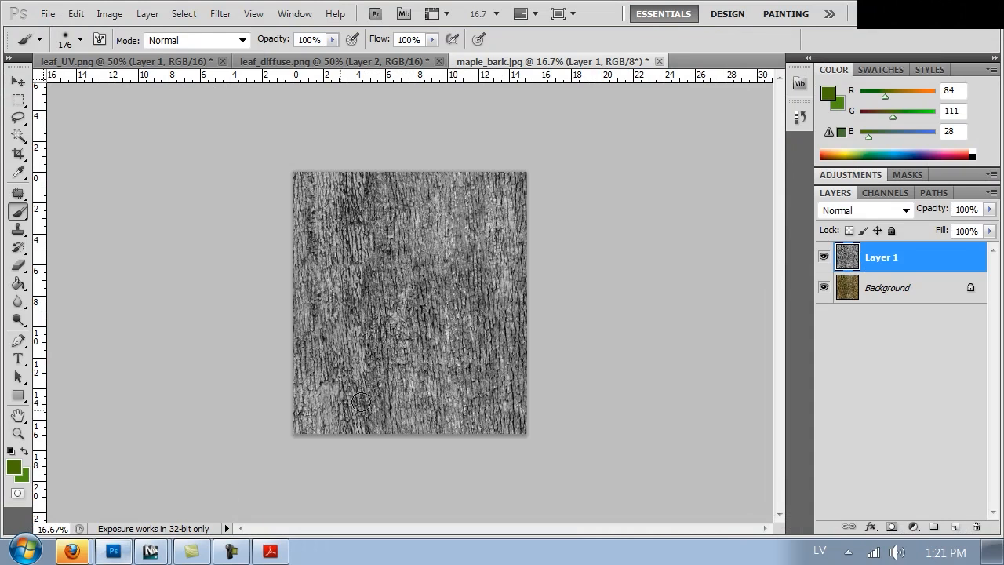
click(824, 256)
click(847, 287)
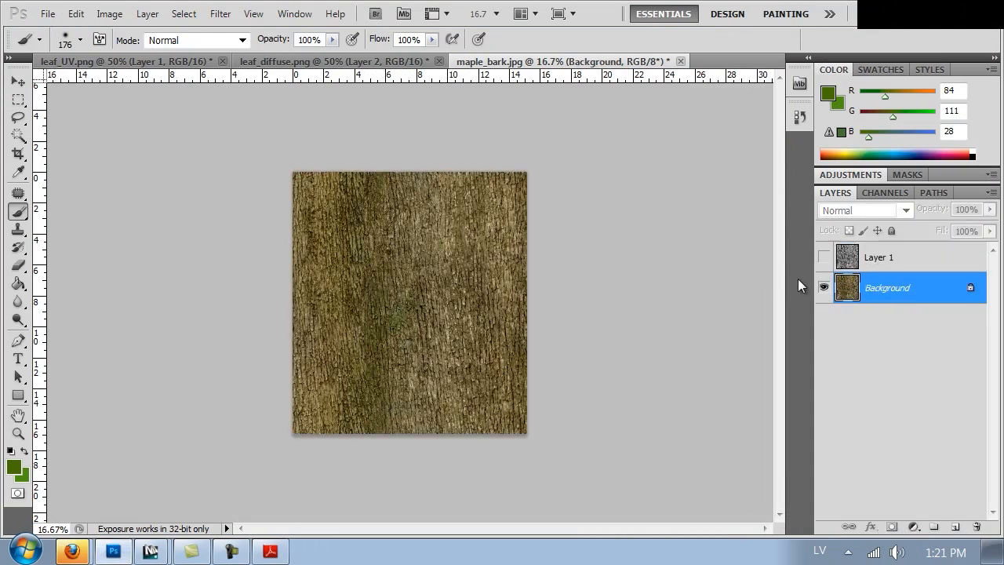
click(110, 14)
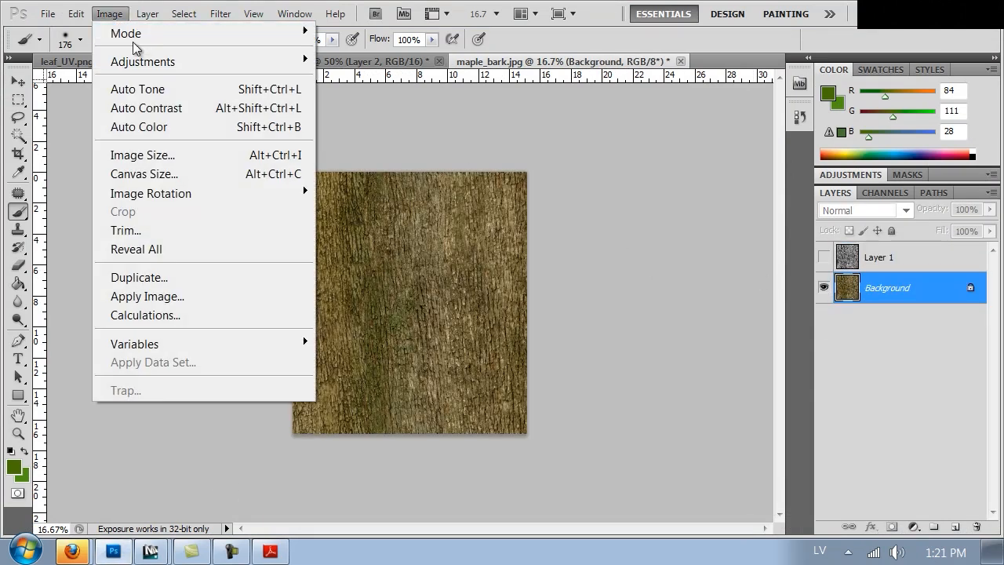
mouse_move(192, 64)
click(373, 98)
drag(760, 333, 766, 353)
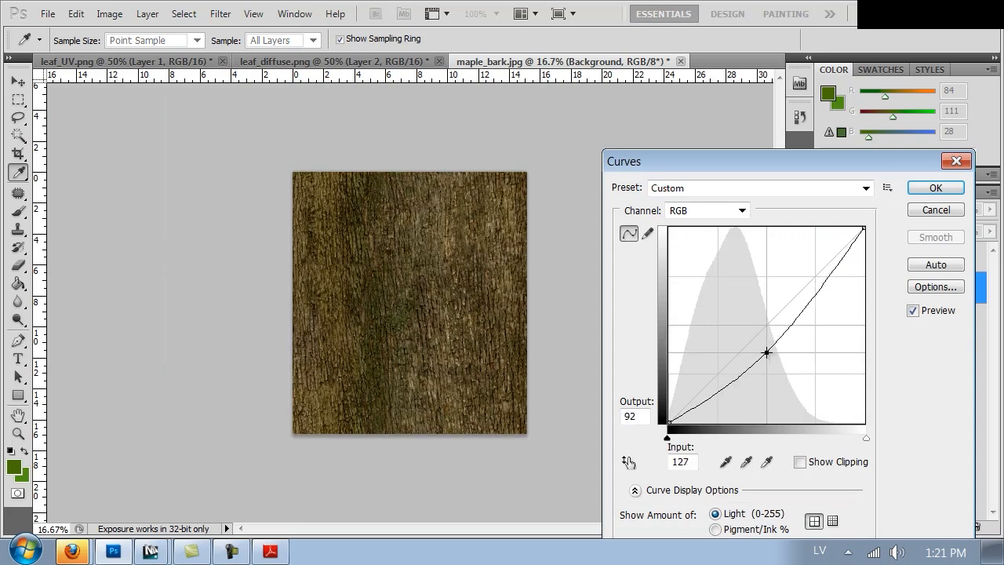
click(935, 187)
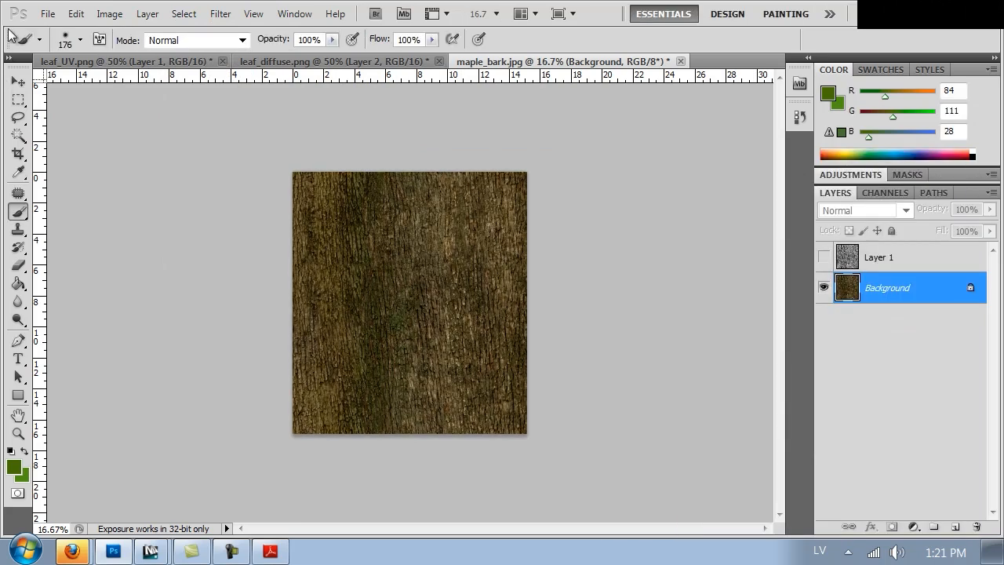
Step: Save the darkened bark as a JPEG over maple_bark.jpg in the Textures folder, with quality 10 and Baseline Optimized
click(48, 14)
click(121, 294)
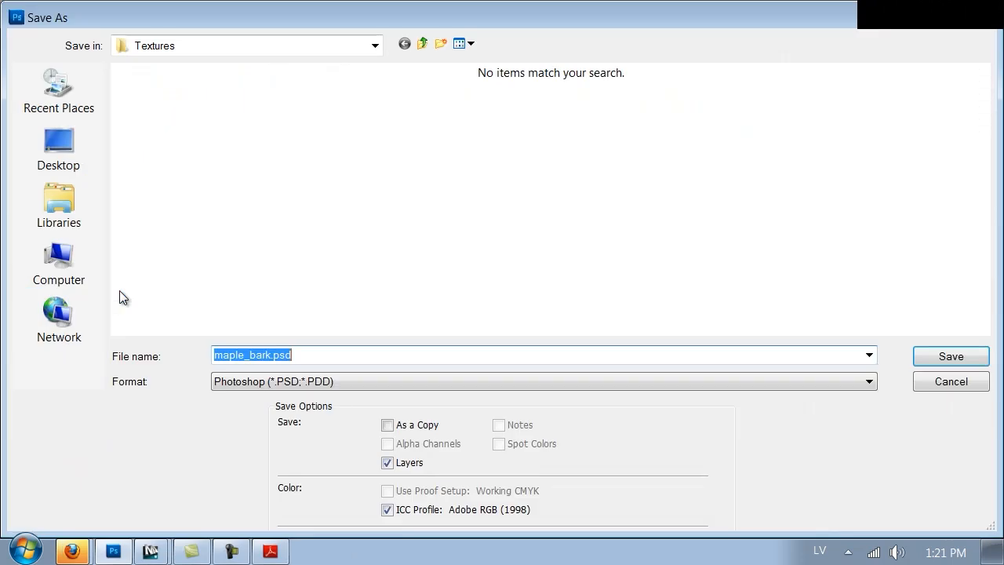
click(331, 383)
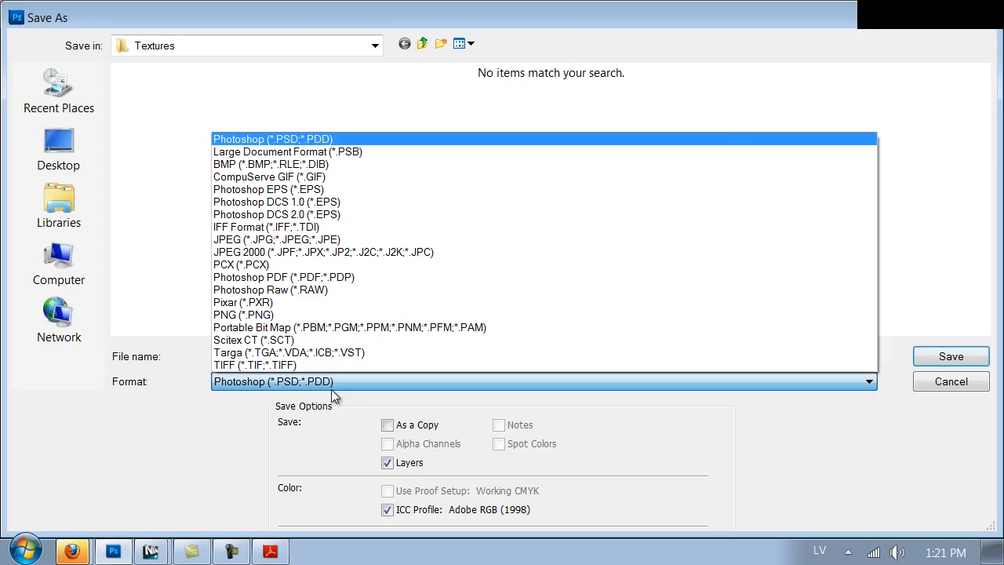
click(305, 245)
double_click(445, 126)
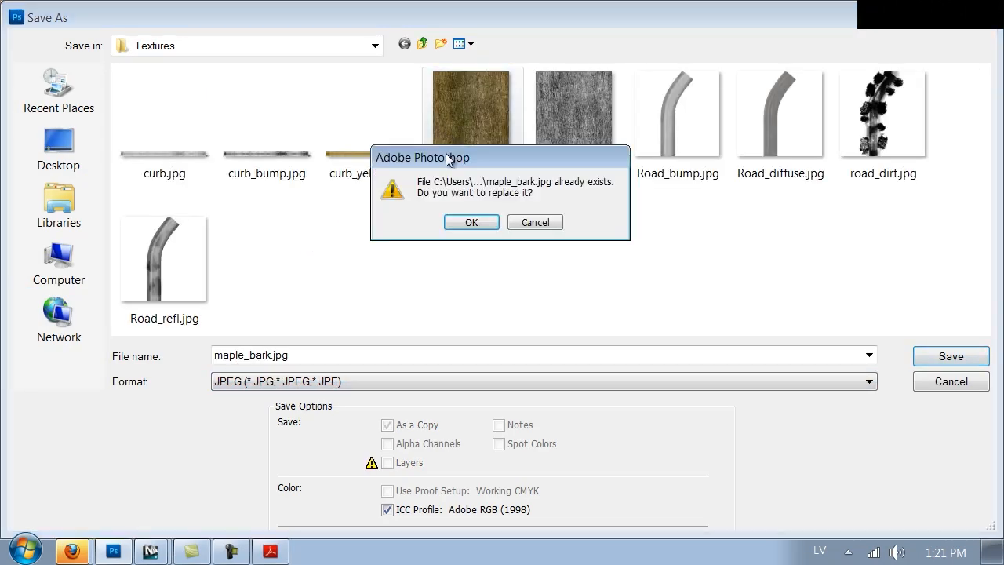
click(474, 221)
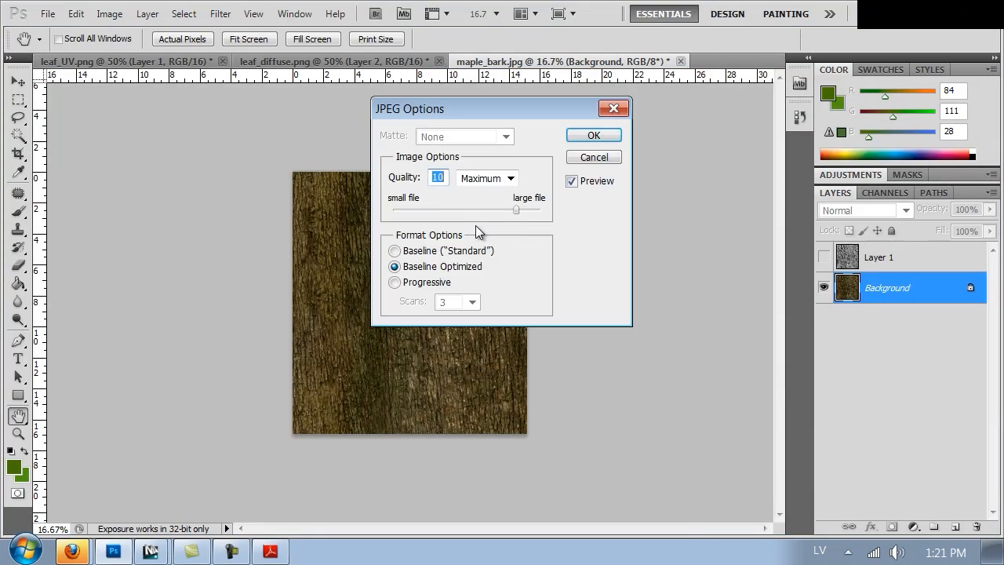
click(594, 135)
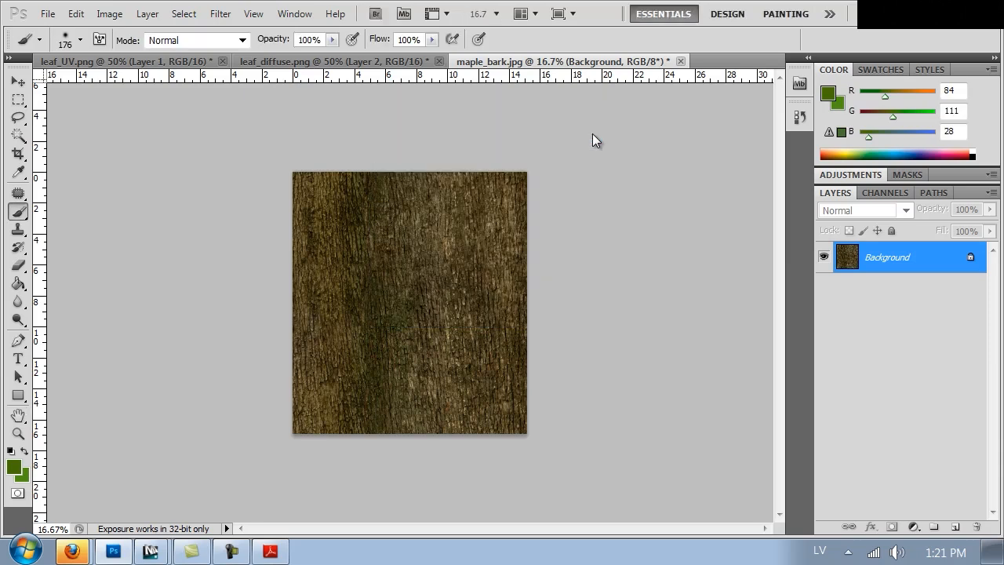
Step: Switch back to 3ds Max, cancel the running render, and close the frame buffer and render setup
click(151, 550)
click(115, 515)
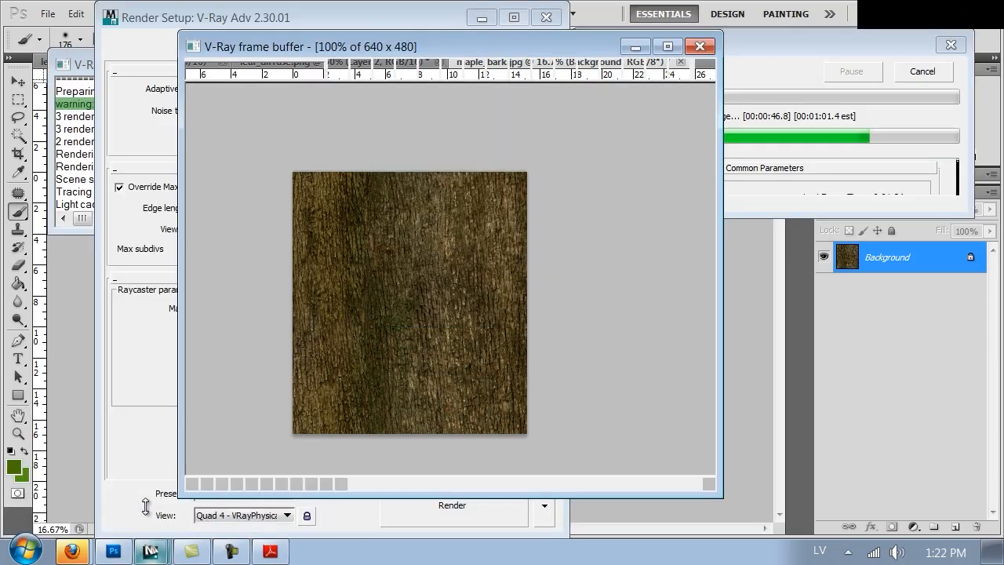
click(923, 72)
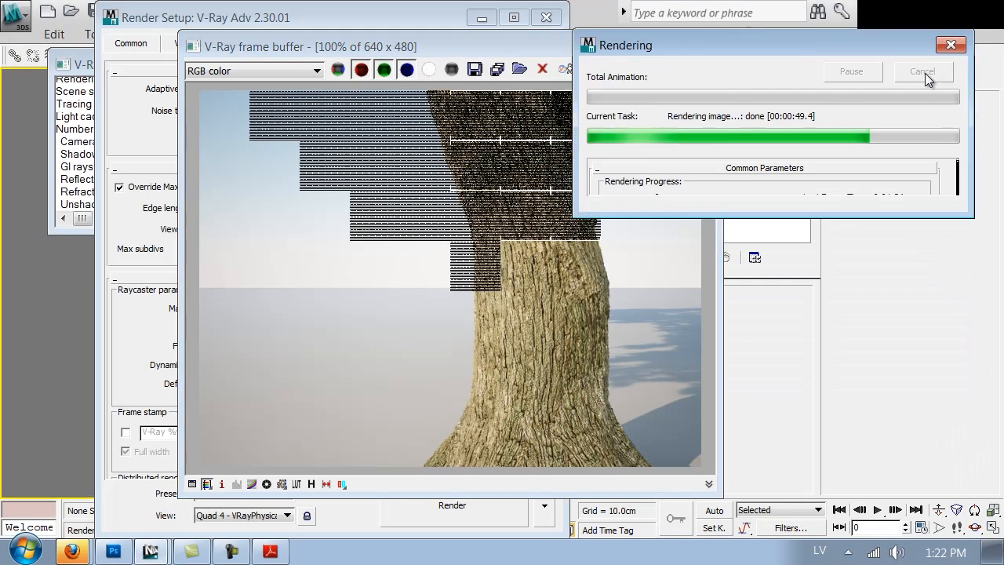
click(698, 47)
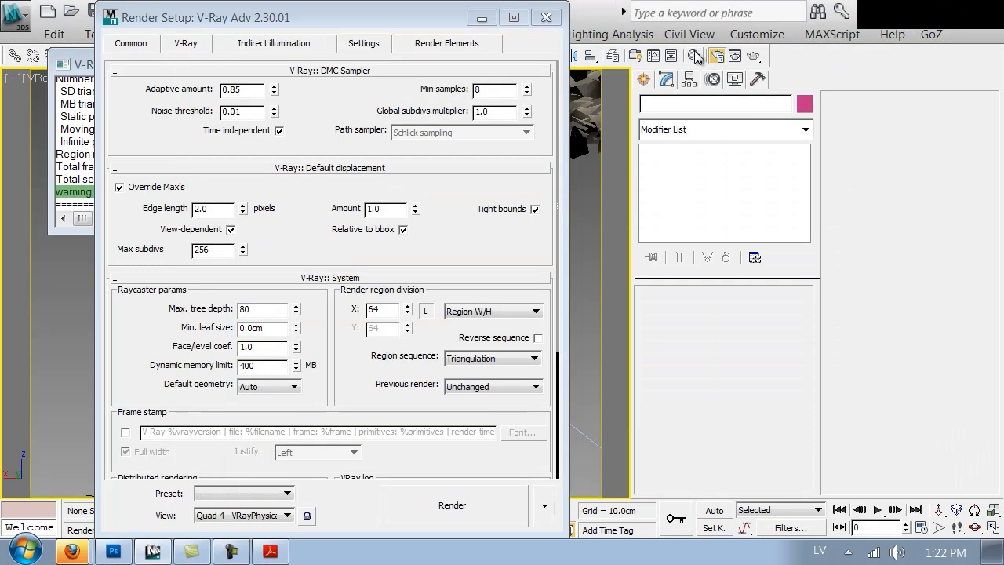
click(546, 17)
key(c)
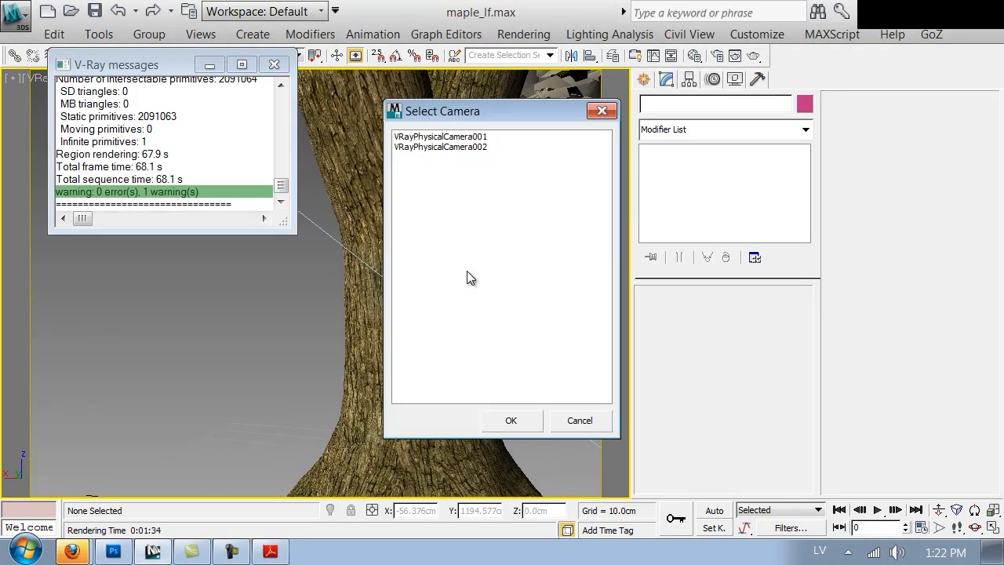
drag(482, 114, 689, 116)
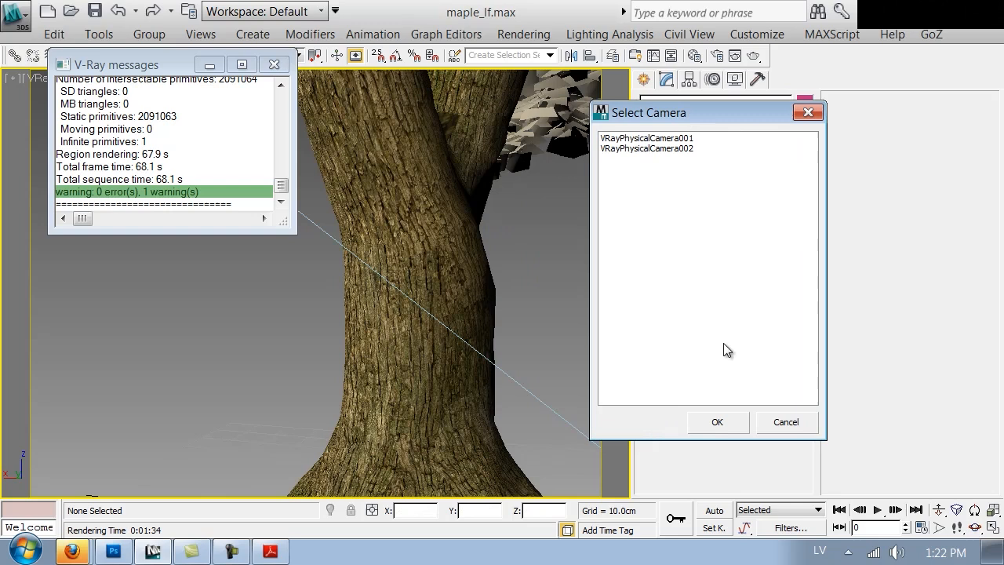
click(786, 423)
Step: Open the bark material's diffuse map, show it in the viewport and reload the maple_bark.jpg bitmap
key(m)
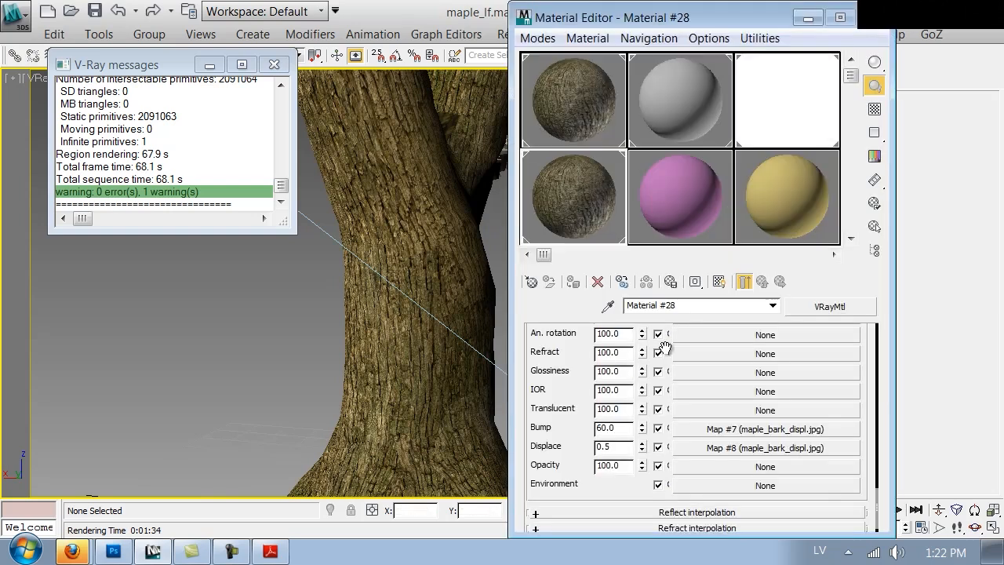
scroll(667, 430, up, 5)
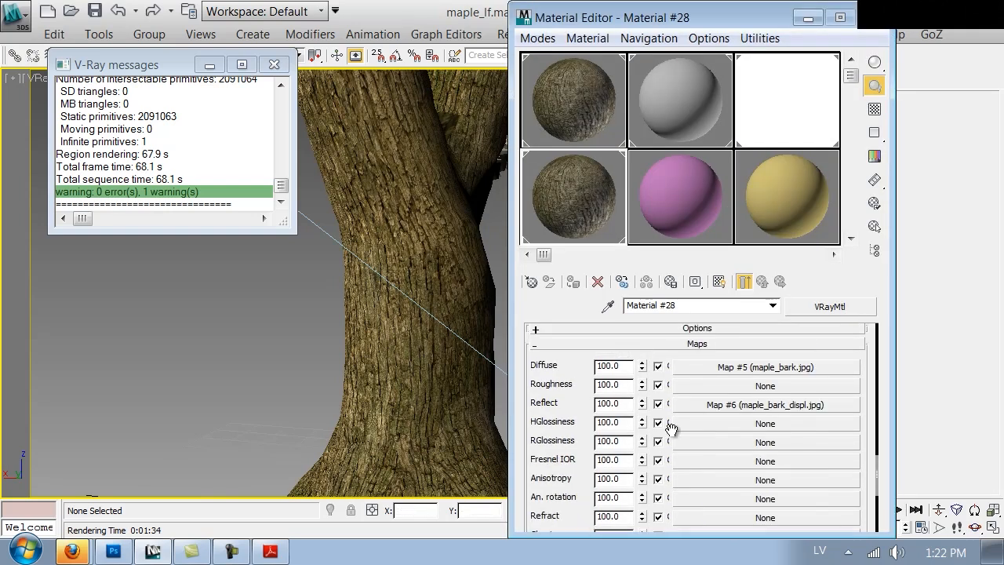
click(704, 369)
click(721, 281)
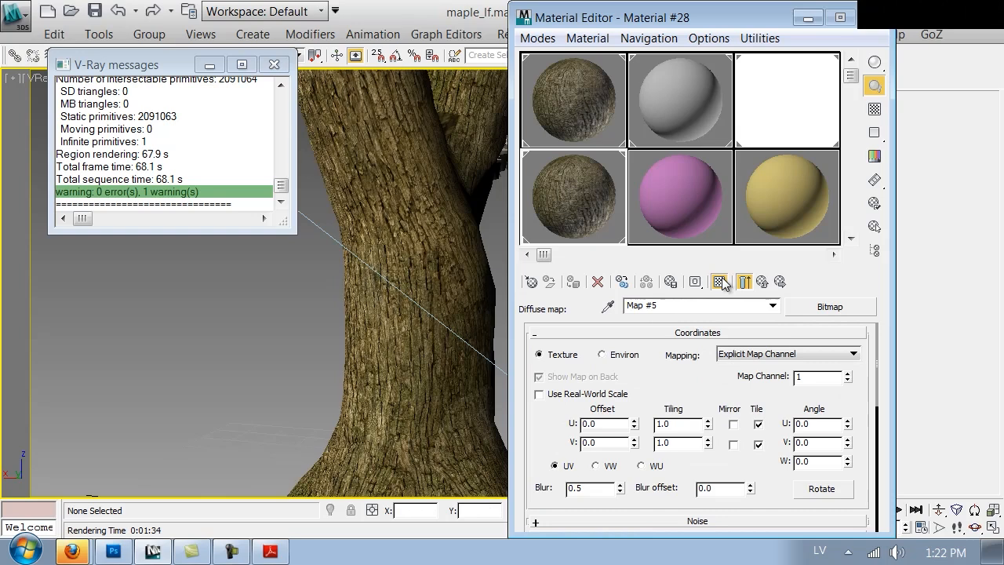
drag(545, 455, 541, 325)
click(567, 468)
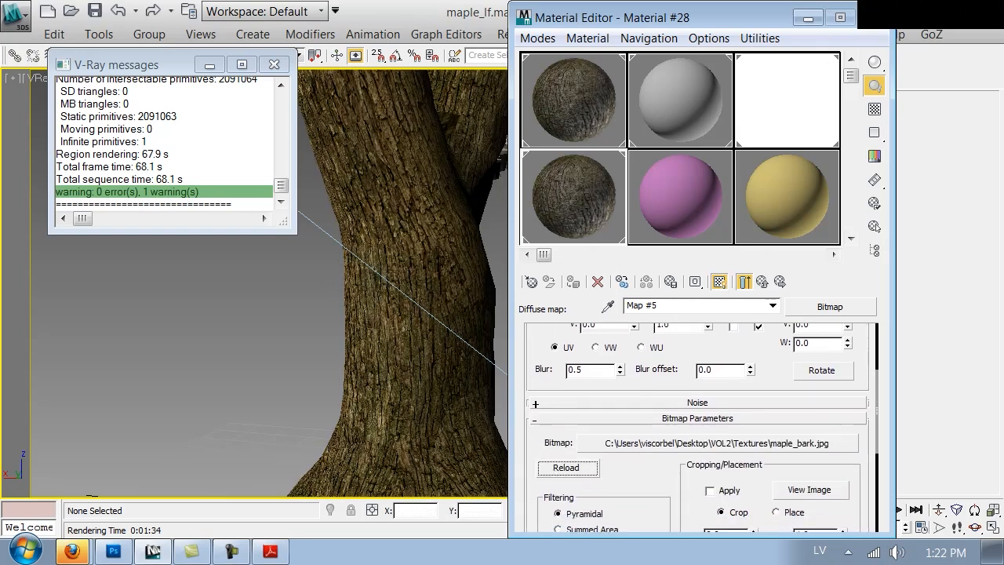
Step: Minimise the Material Editor, return to the VRayPhysicalCamera001 view without the V-Ray messages window, and render the whole tree
click(872, 17)
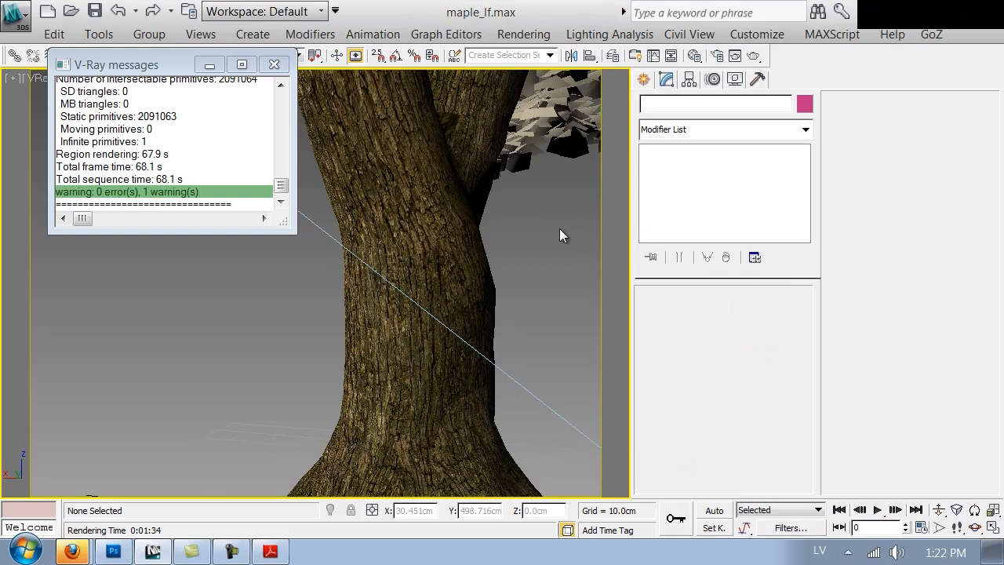
key(c)
double_click(436, 137)
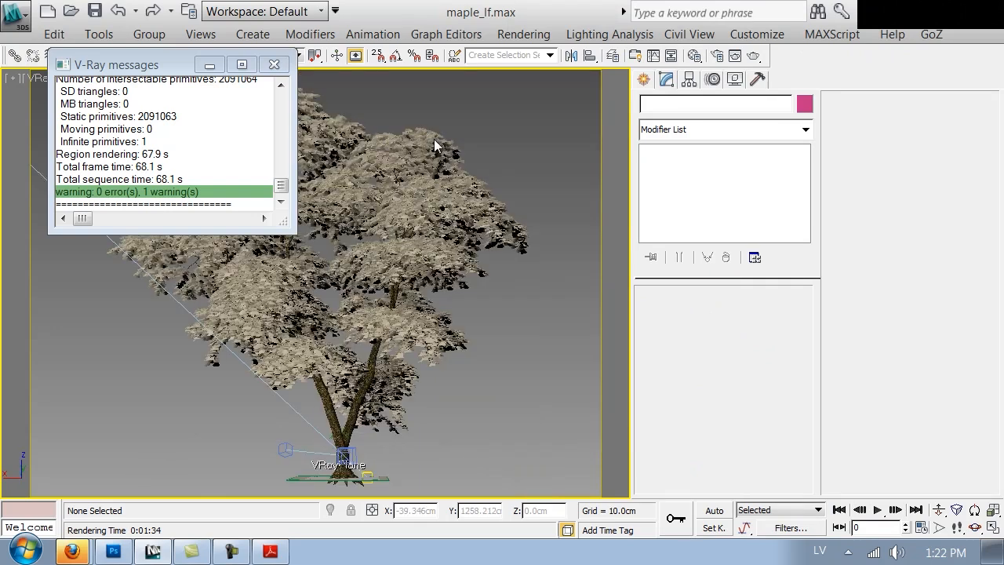
click(274, 65)
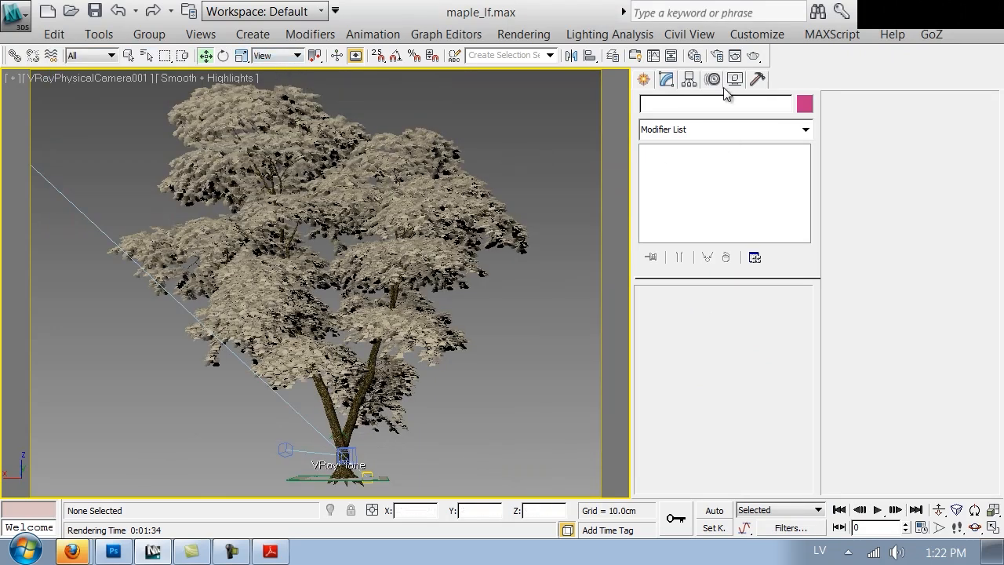
click(755, 60)
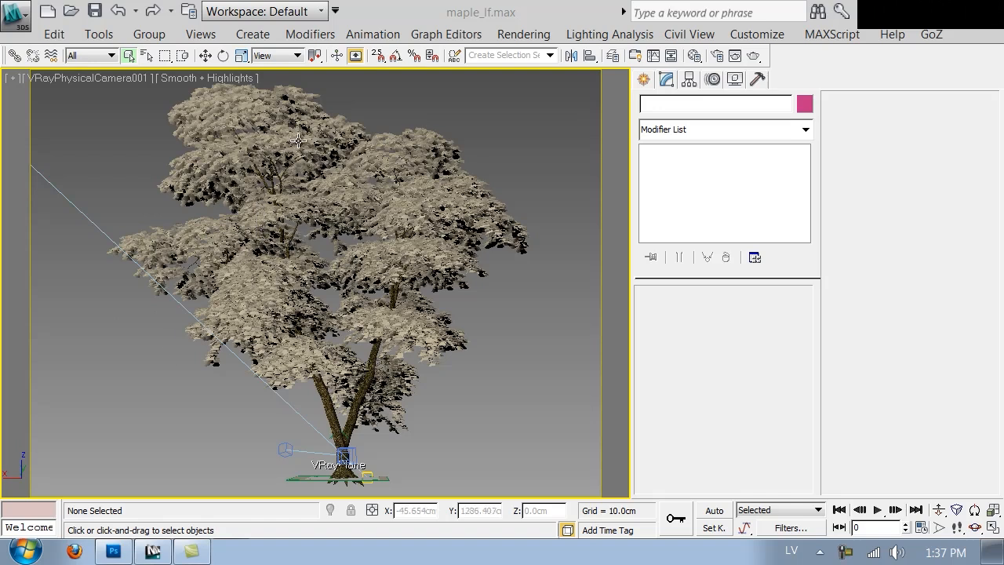
Step: Switch to Photoshop and open leaf_diffuse.png from the Textures folder
click(114, 551)
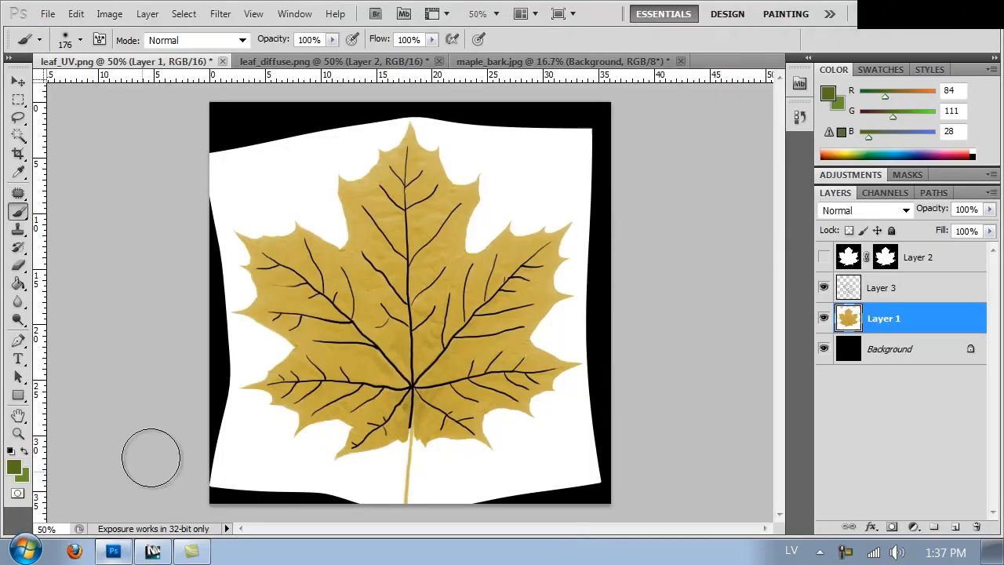
key(ctrl+o)
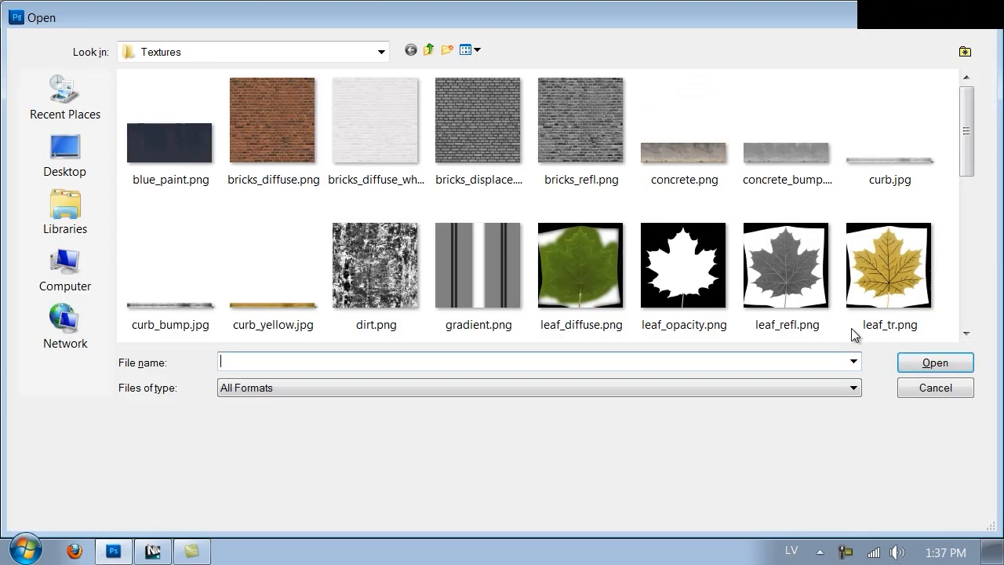
double_click(595, 246)
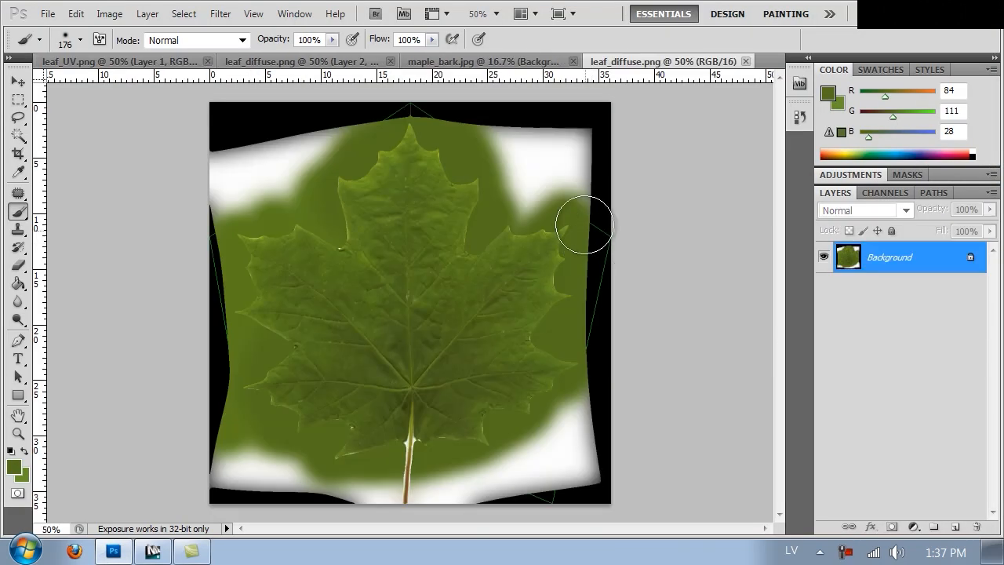
Step: Recolour the green leaf to reddish brown with Hue/Saturation, using hue -55 and saturation +9
key(ctrl+u)
drag(659, 233, 696, 230)
mouse_move(662, 183)
mouse_down()
mouse_move(637, 183)
mouse_move(650, 185)
mouse_up()
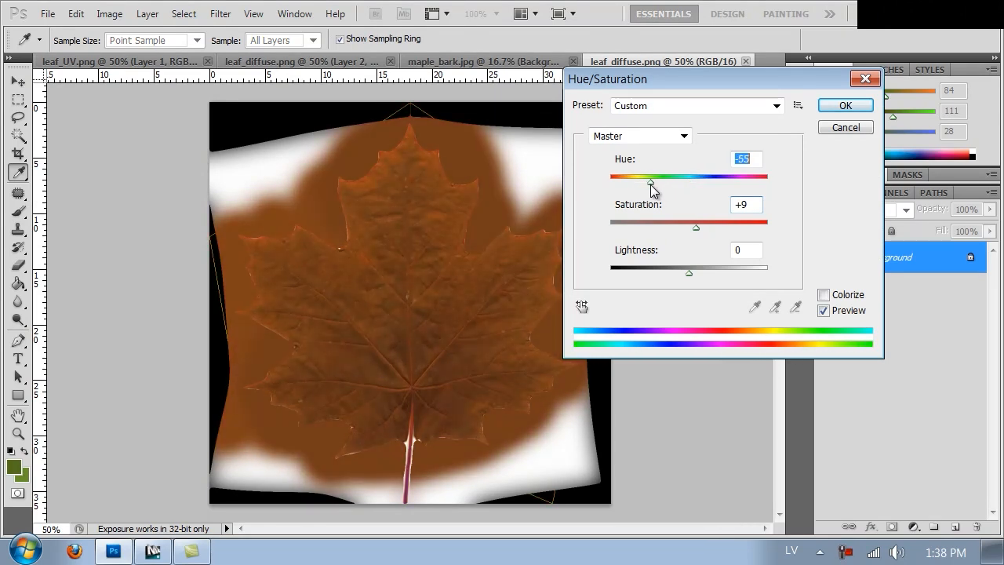
click(838, 105)
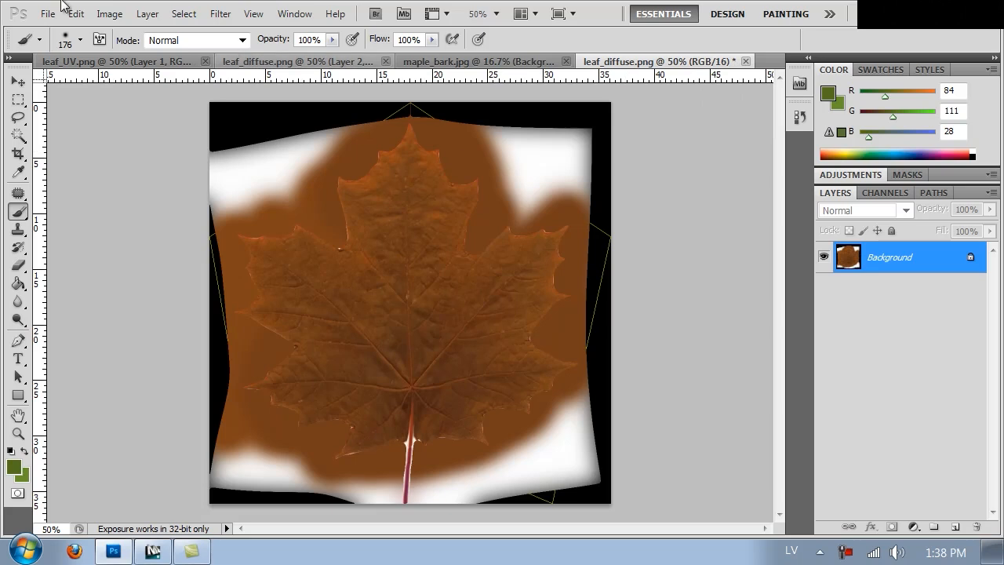
Step: Brighten the reddish leaf with Curves, raising input 107 to output 133 and lifting the highlights slightly
click(114, 13)
mouse_move(191, 67)
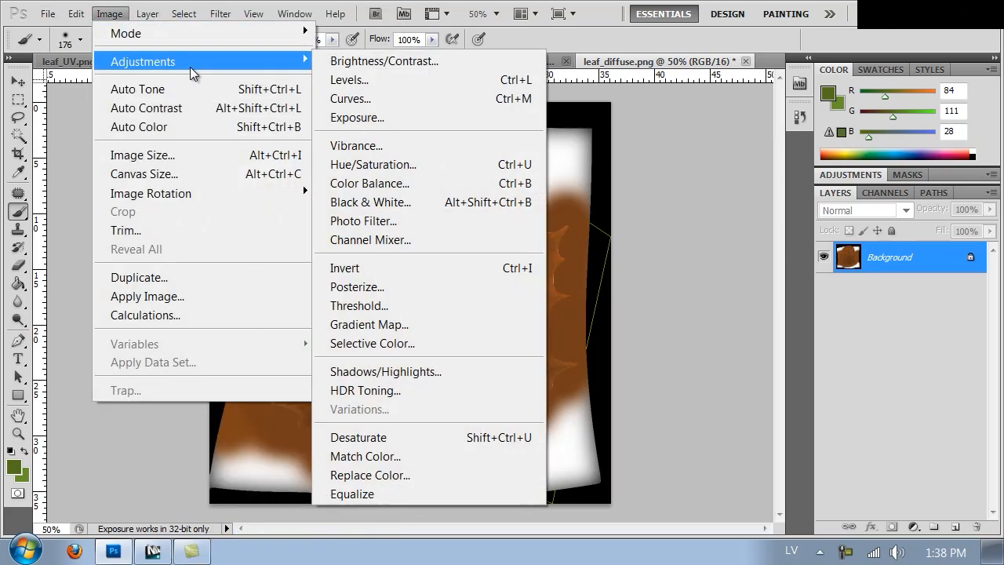
click(352, 98)
drag(764, 327, 752, 321)
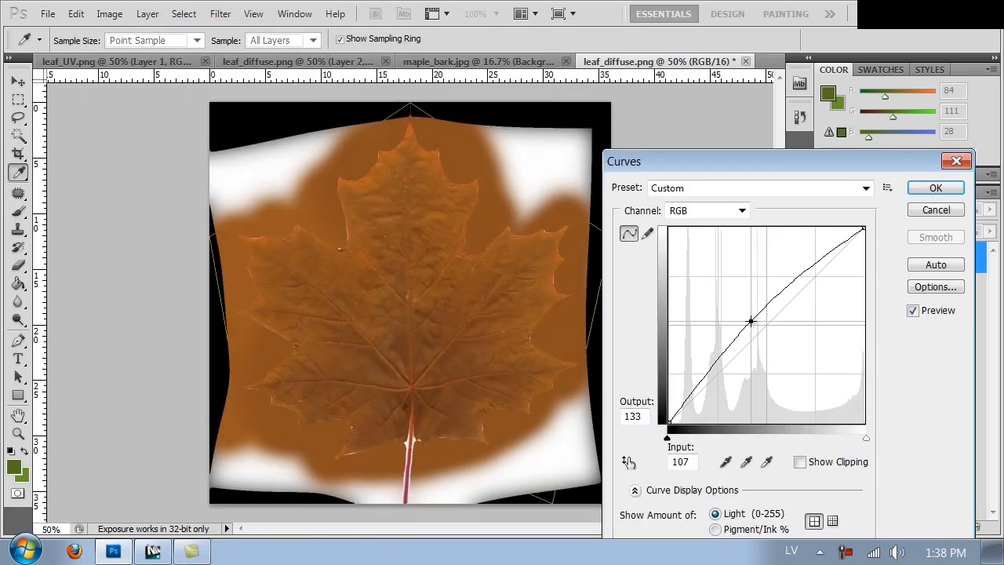
drag(814, 250, 812, 247)
click(916, 191)
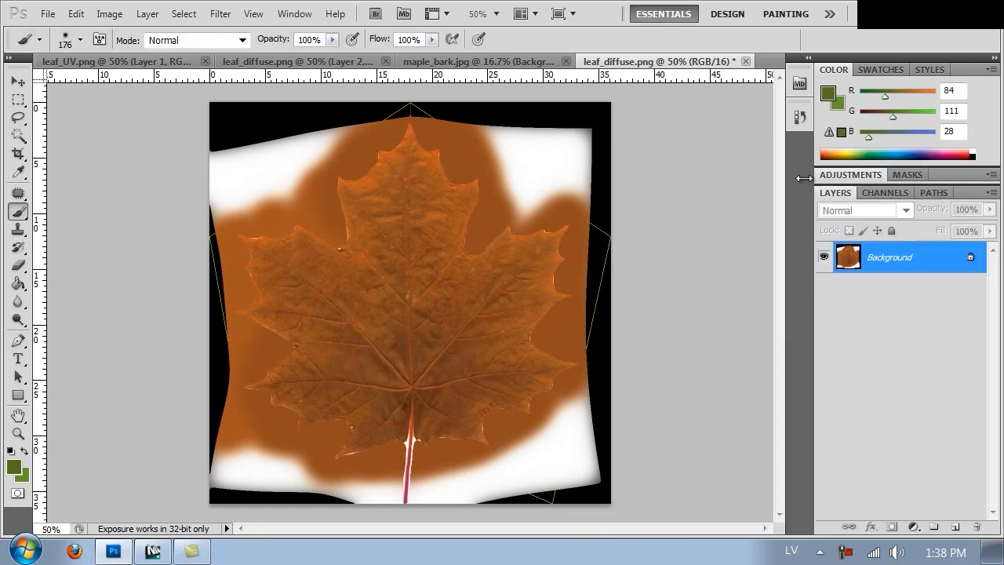
Step: Shift the leaf colour further towards red with Hue/Saturation, using a hue of about -7
key(ctrl+u)
drag(699, 187, 686, 188)
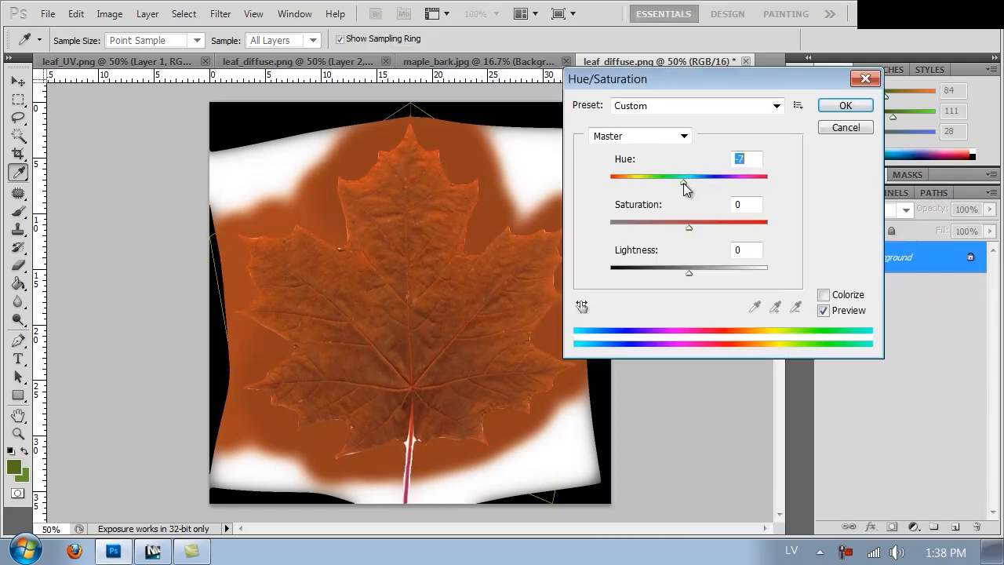
click(846, 105)
Step: Save the red leaf as leaf_diffuse_red.png in the Textures folder, with interlacing set to None
key(ctrl+shift+s)
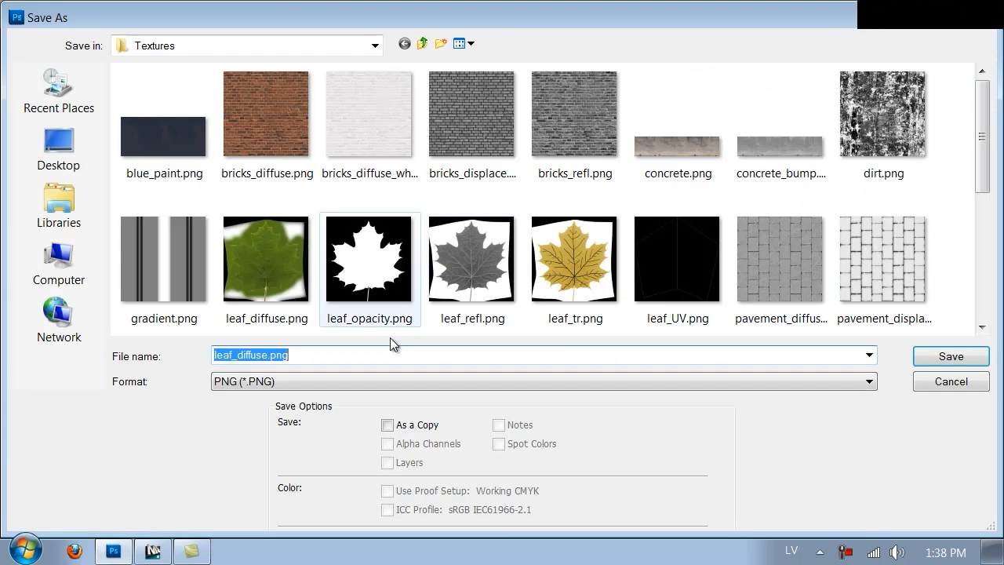
click(269, 357)
text(_red)
key(Return)
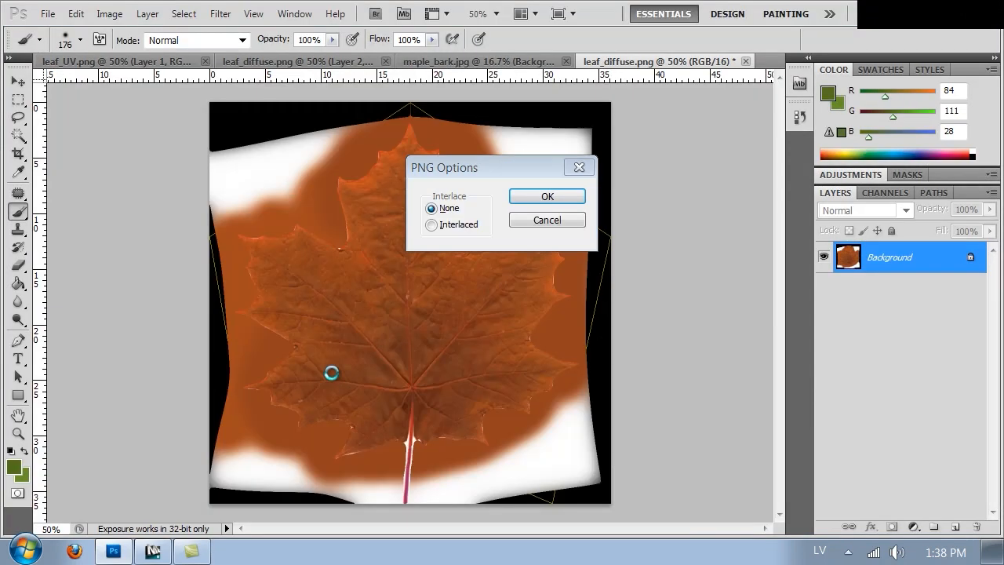
key(Return)
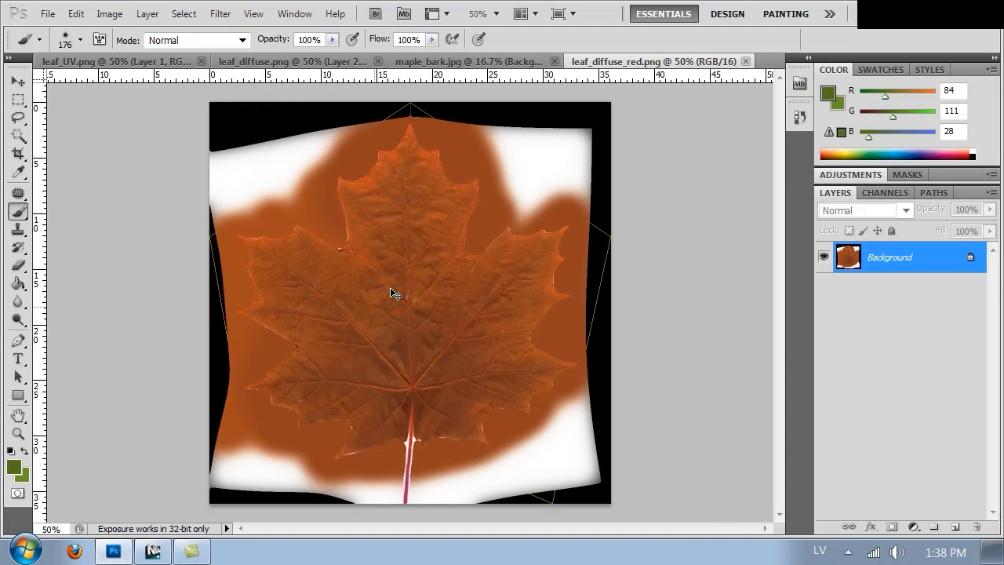
Step: Turn the red leaf yellow with Hue/Saturation, using hue +27, saturation +25 and lightness +13
key(ctrl+u)
drag(665, 186, 711, 186)
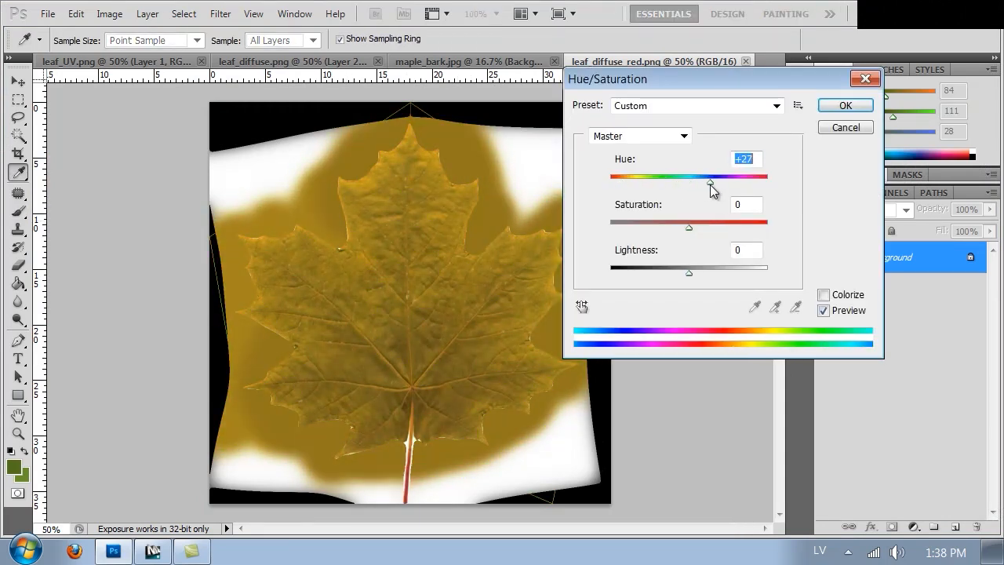
drag(688, 227, 708, 227)
drag(704, 270, 699, 273)
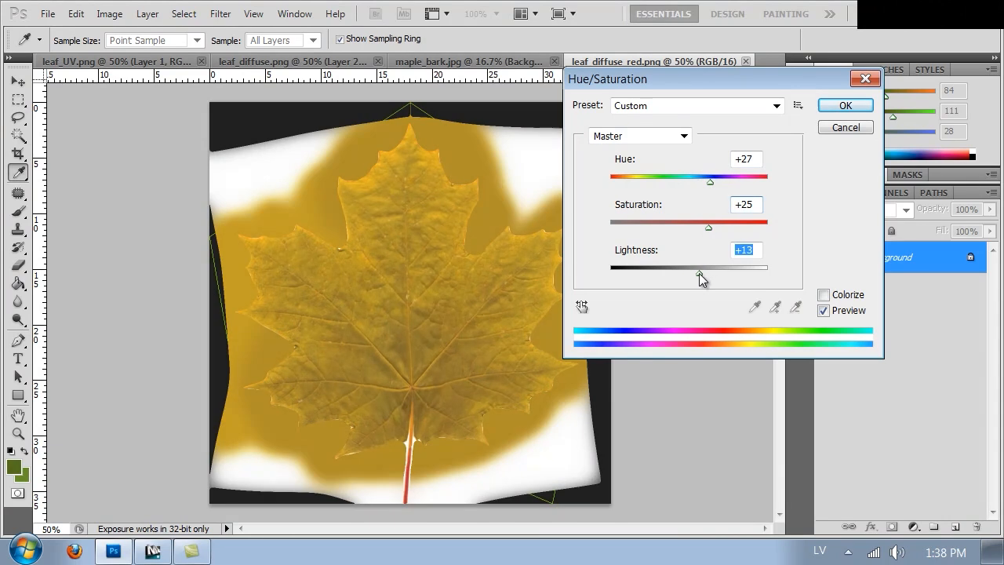
click(845, 105)
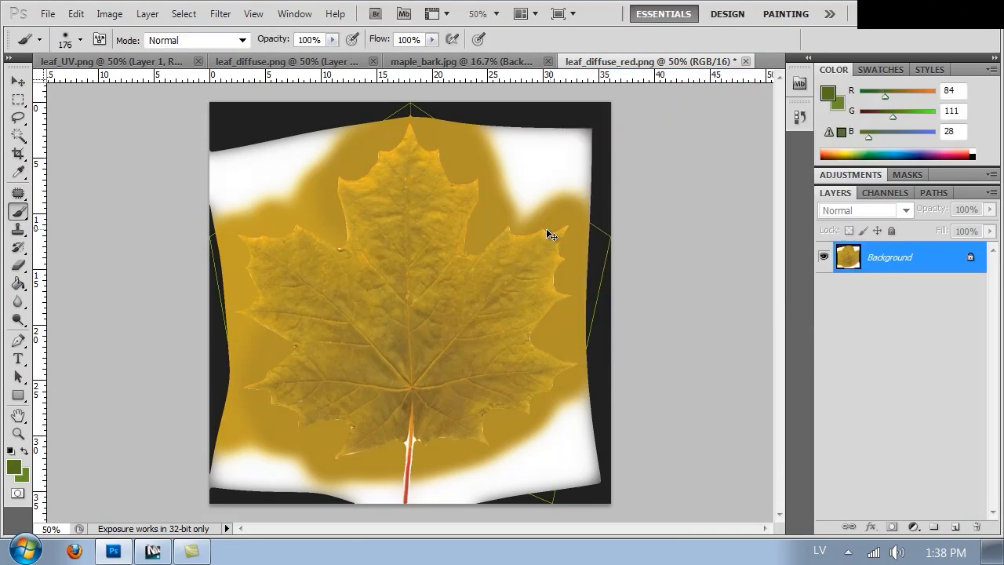
Step: Brighten the yellow leaf with Curves, lifting the midtones and raising input 182 to output 207
key(v)
key(m)
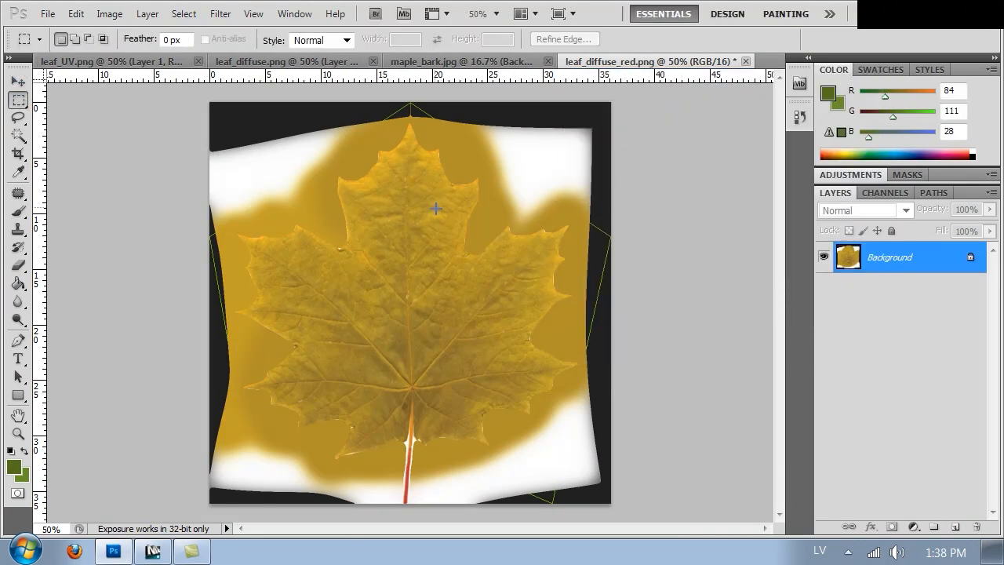
click(109, 14)
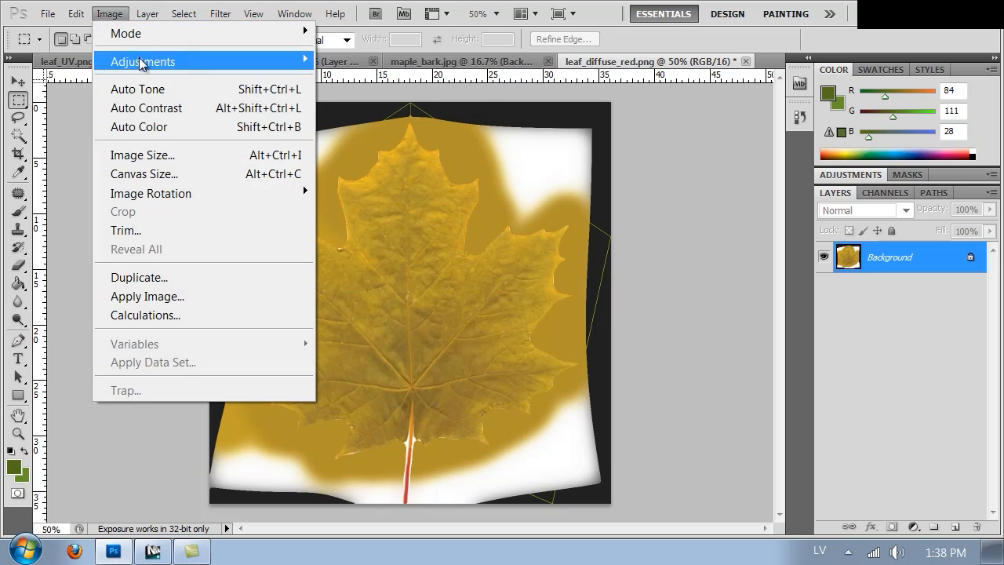
mouse_move(196, 61)
click(365, 94)
drag(766, 327, 766, 310)
drag(809, 274, 808, 265)
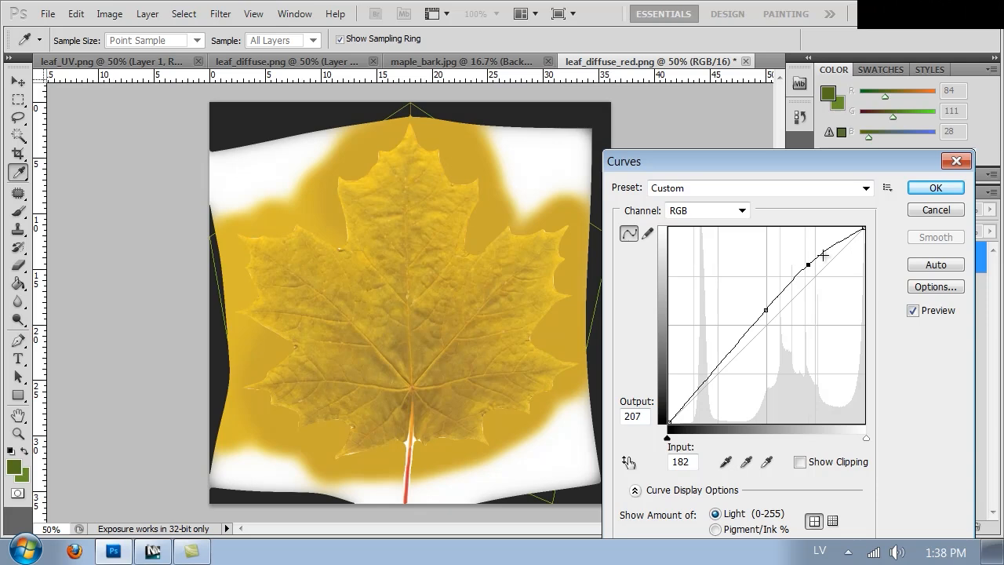
click(936, 187)
Step: Save the yellow leaf as leaf_diffuse_yellow.png in the Textures folder, with interlacing set to None
key(ctrl+shift+s)
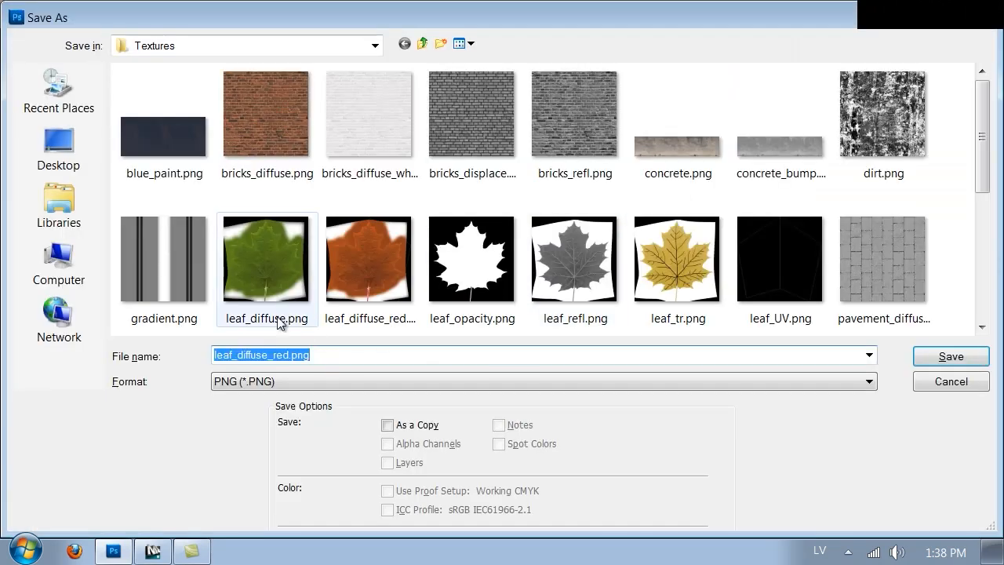
click(307, 354)
double_click(280, 354)
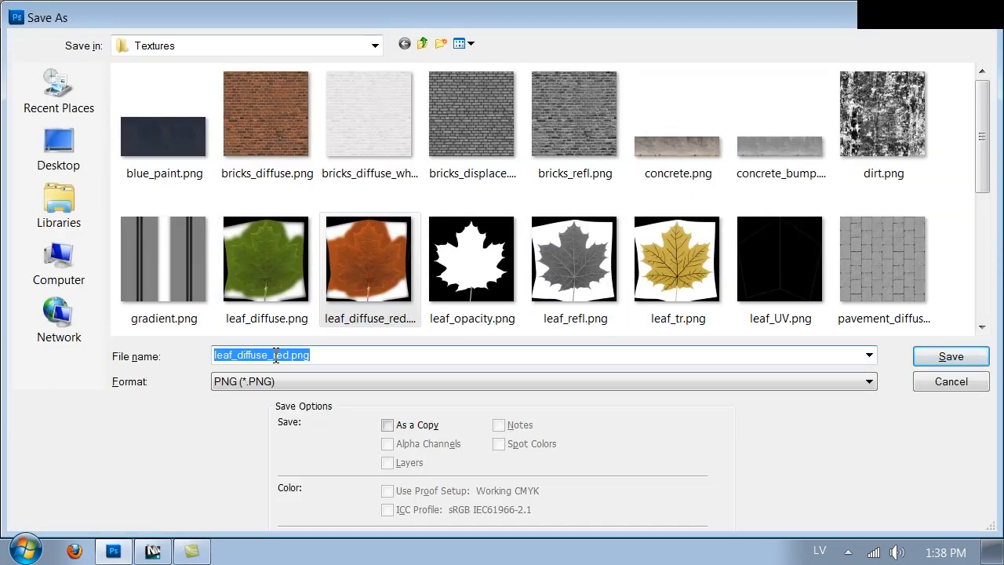
drag(273, 355, 289, 354)
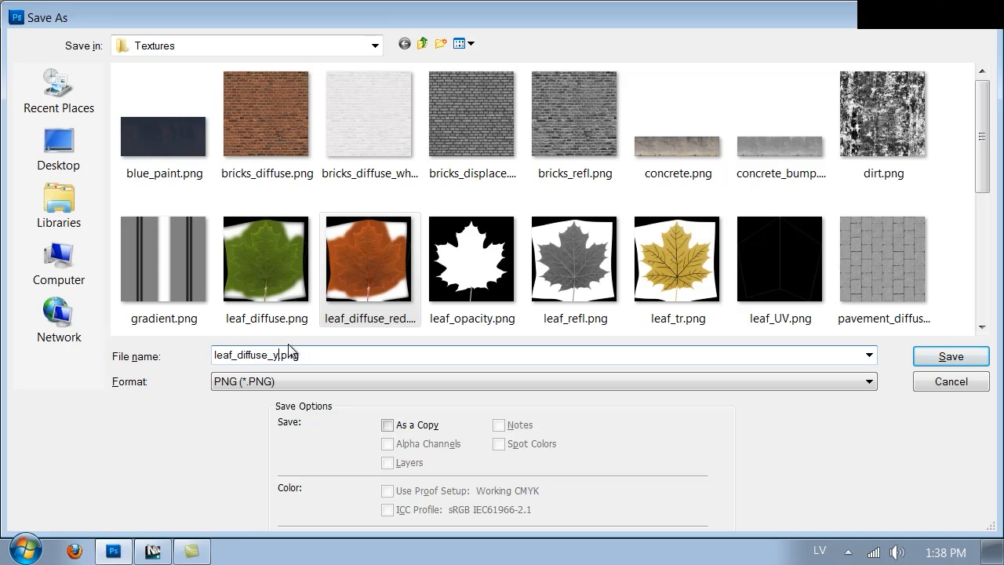
key(Return)
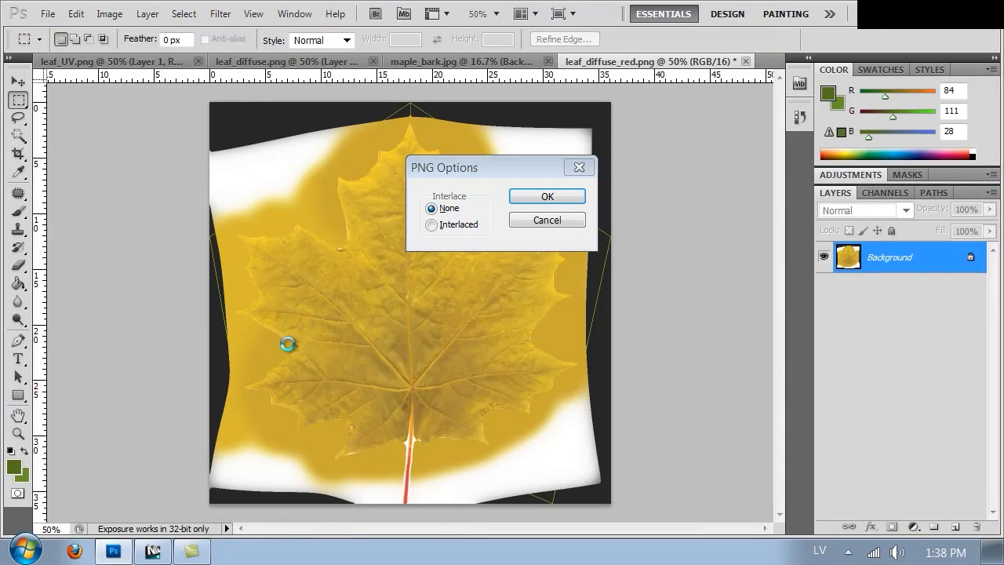
key(Return)
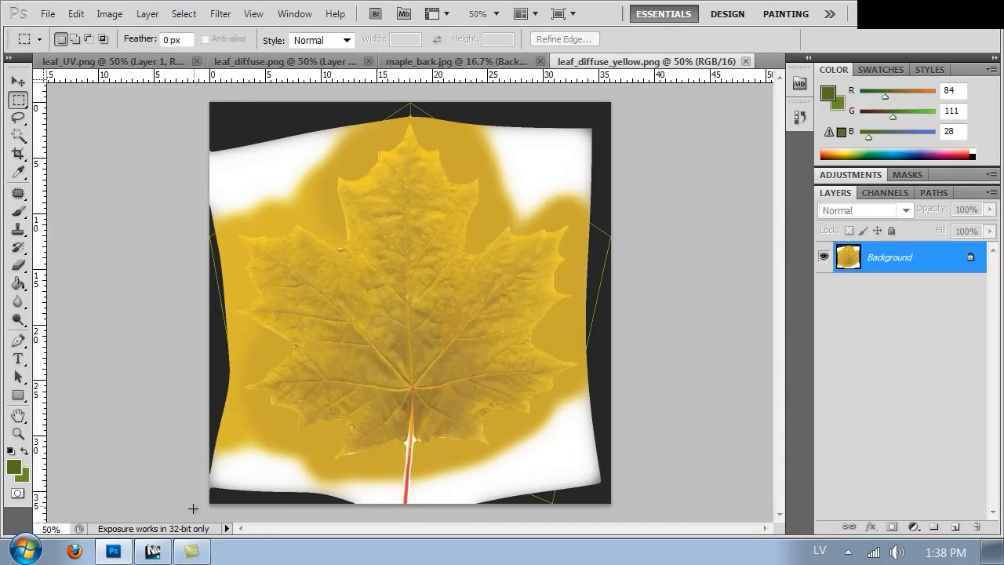
Step: Switch back to 3ds Max, select the Maple_01 tree mesh, and briefly check the Material Editor before closing it
click(152, 551)
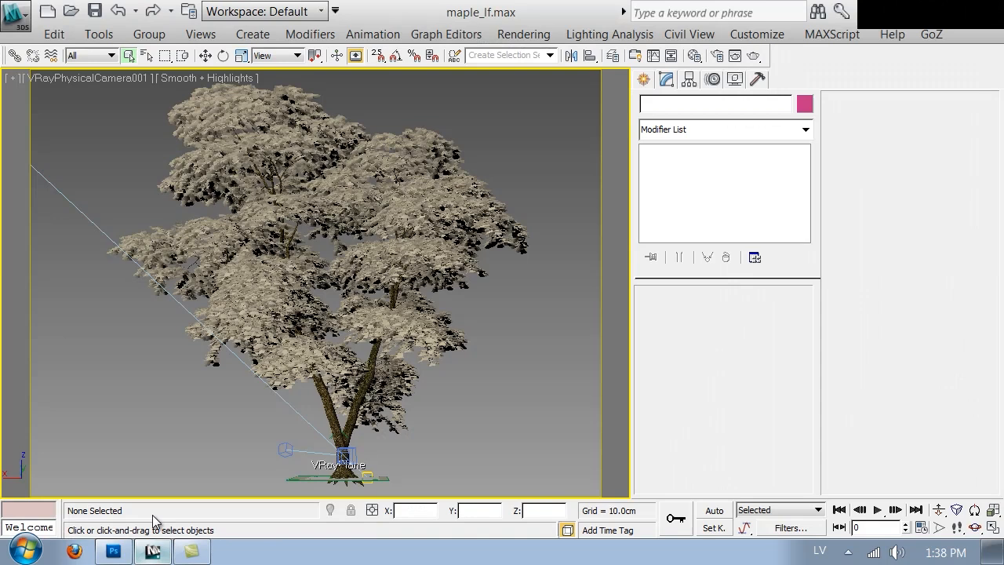
click(367, 254)
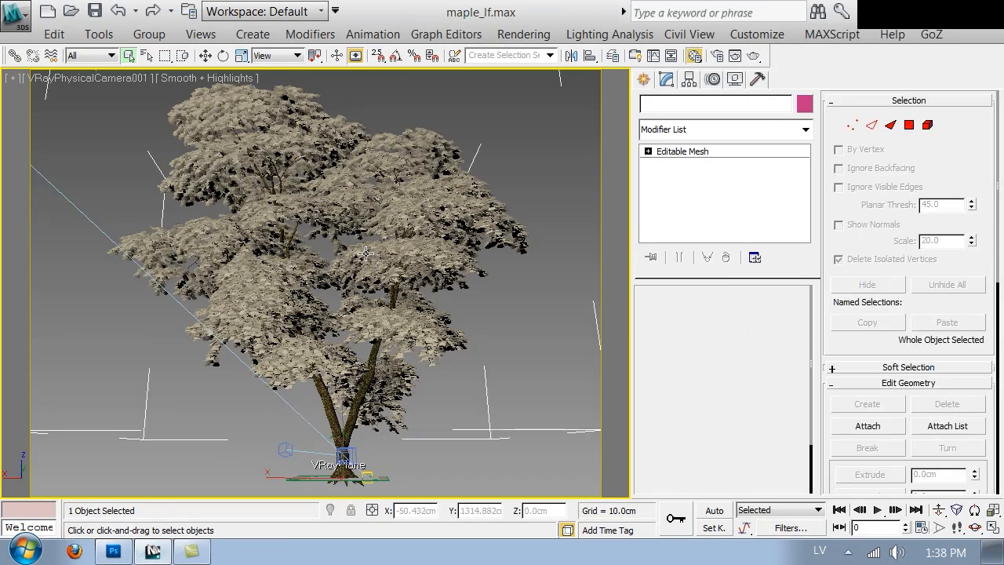
key(m)
drag(677, 18, 791, 267)
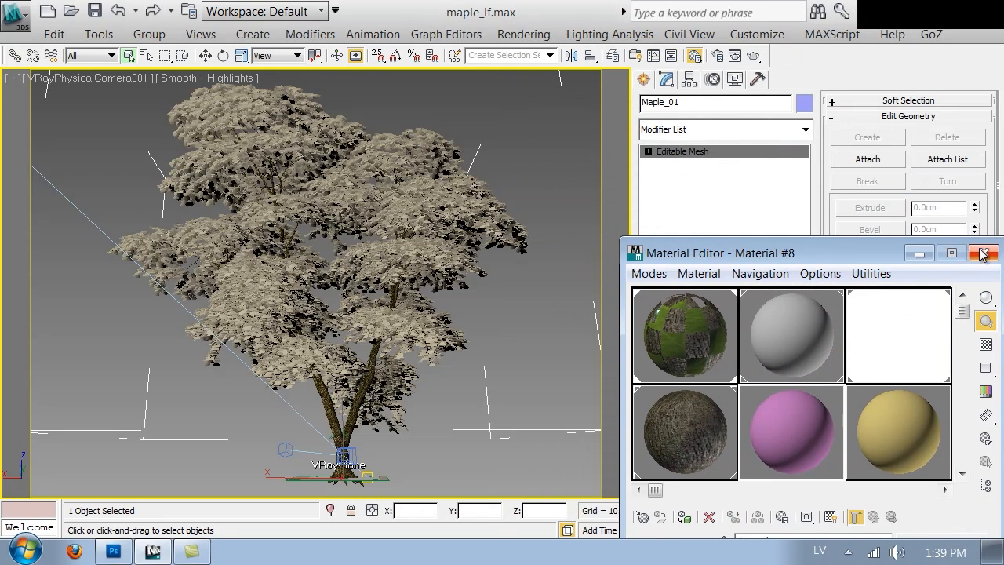
click(984, 252)
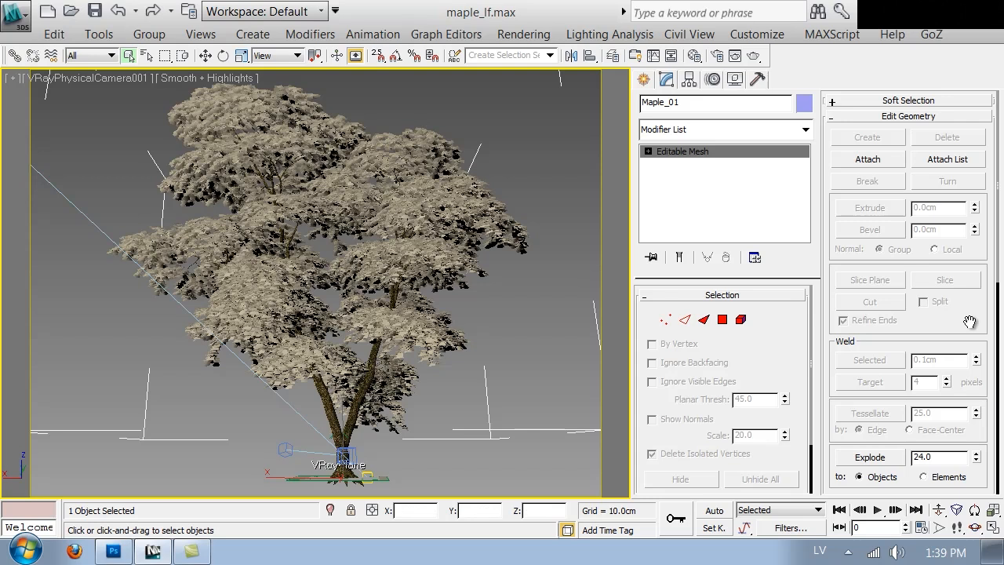
Step: Select all leaf elements of the Maple_01 editable mesh by material ID 2 at Element level
scroll(972, 326, down, 3)
click(741, 320)
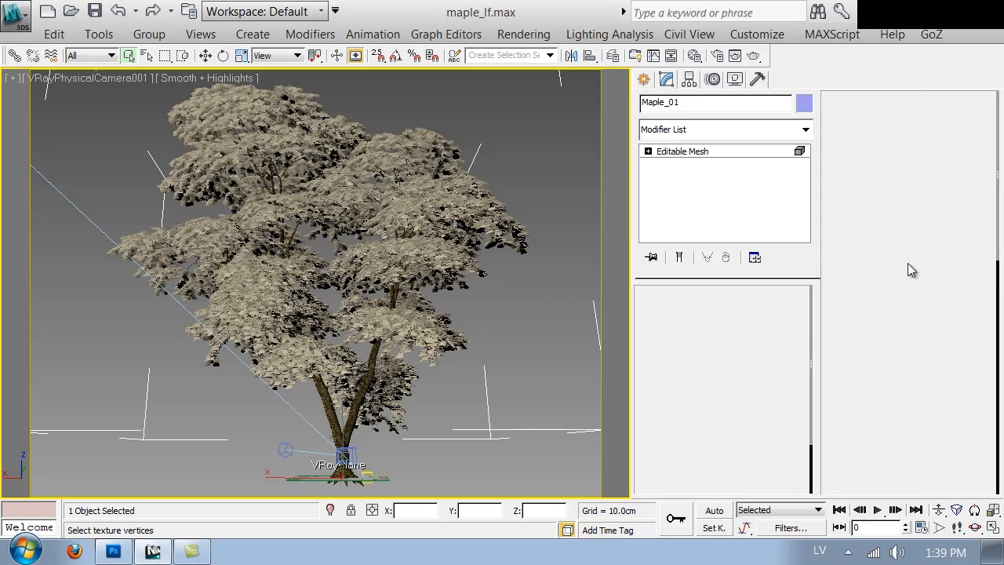
scroll(969, 328, down, 15)
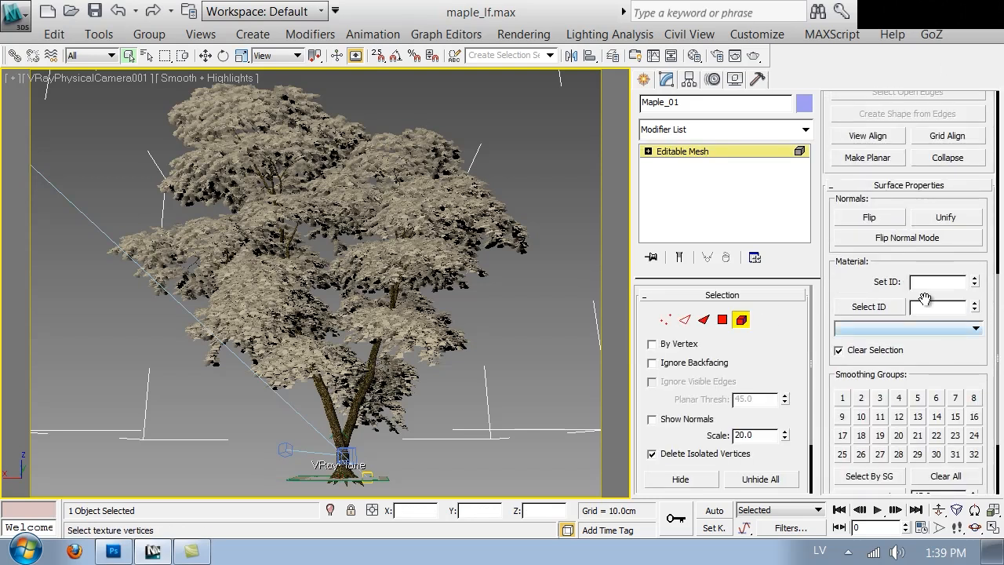
click(865, 309)
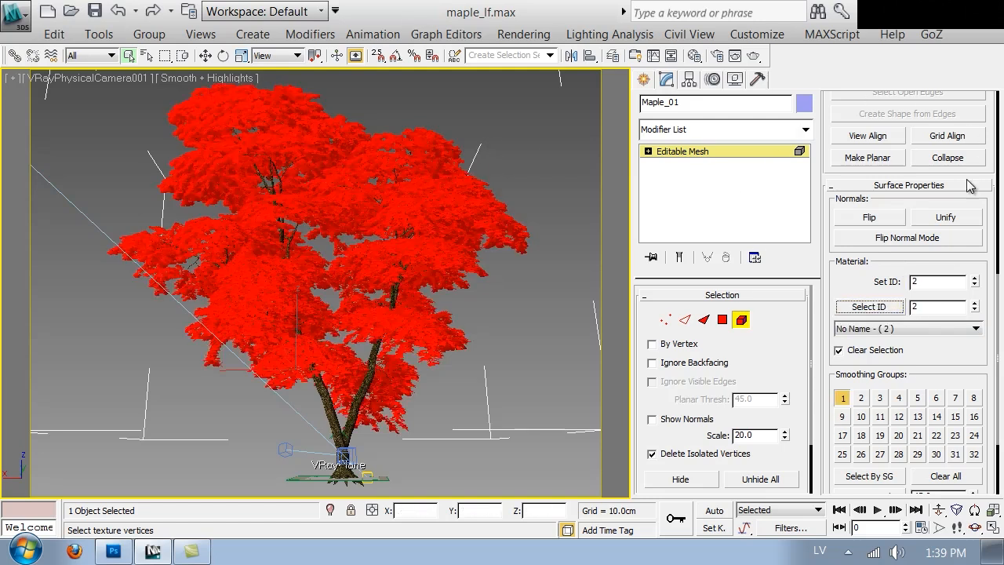
scroll(980, 164, up, 15)
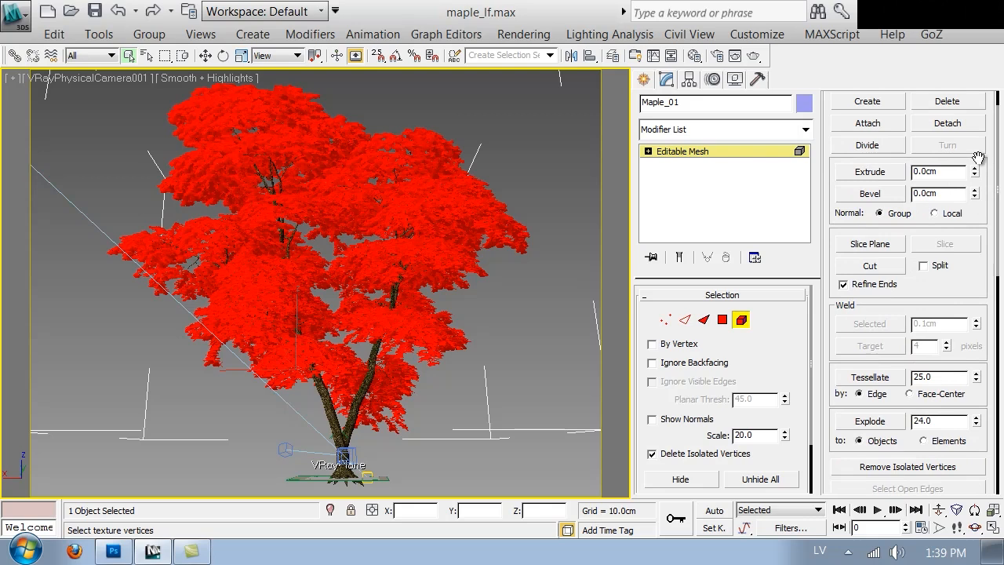
Step: Detach the selected leaf elements from the maple mesh into a separate object and clear the selection
click(959, 123)
click(575, 289)
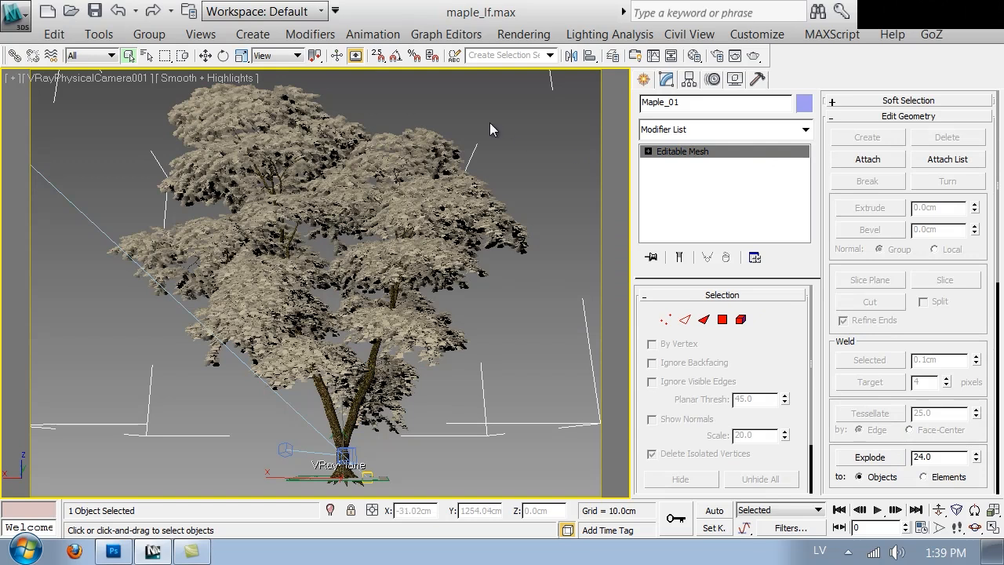
click(581, 153)
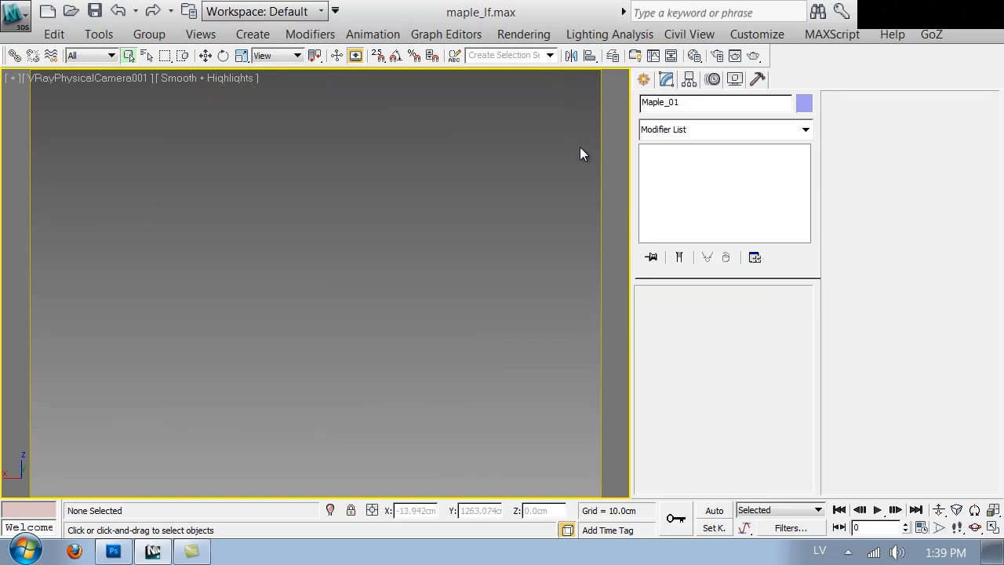
Step: Open the Material Editor, select the detached leaves object, and add a MaterialByElement modifier to it
key(m)
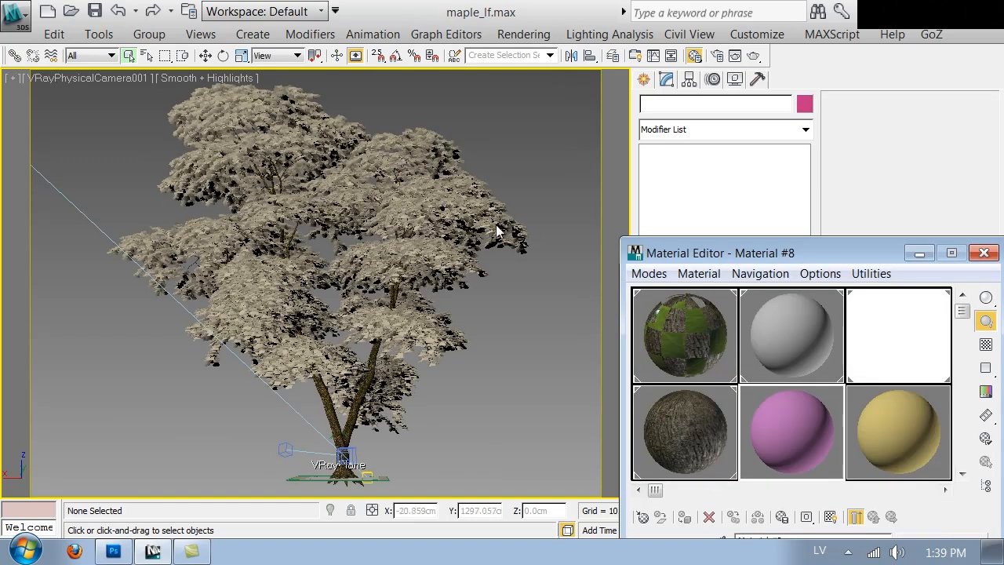
click(443, 319)
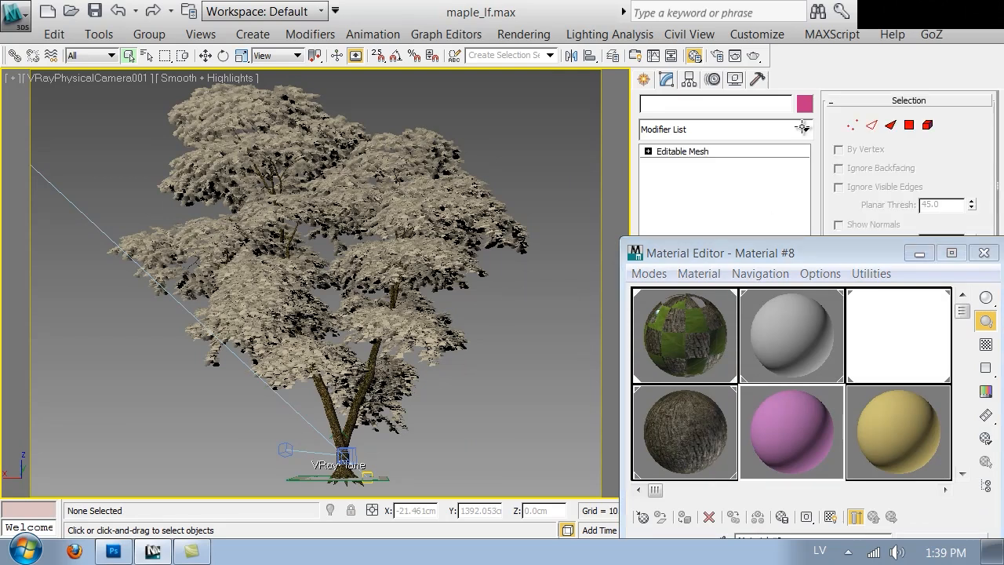
click(802, 128)
drag(805, 137, 796, 341)
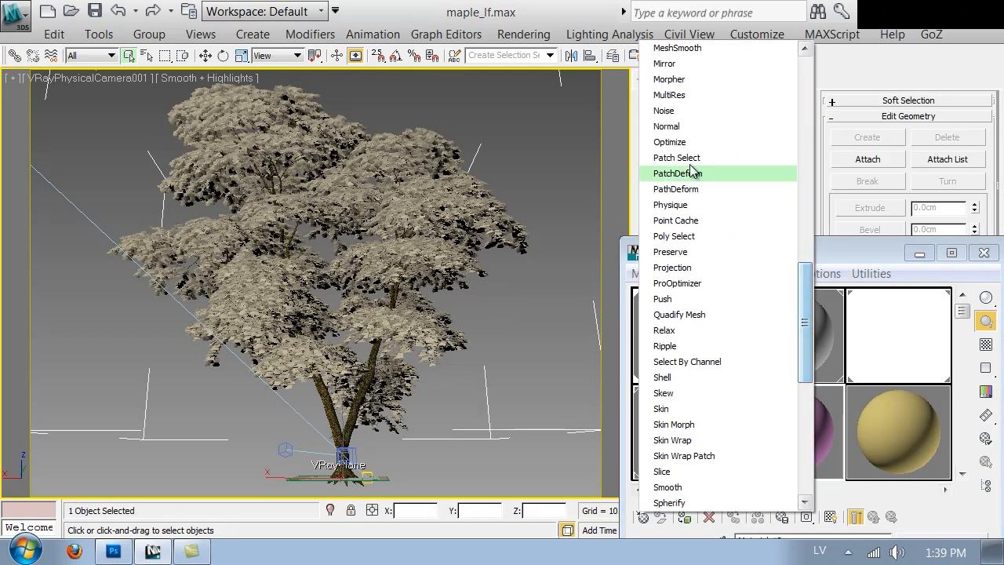
scroll(688, 149, up, 2)
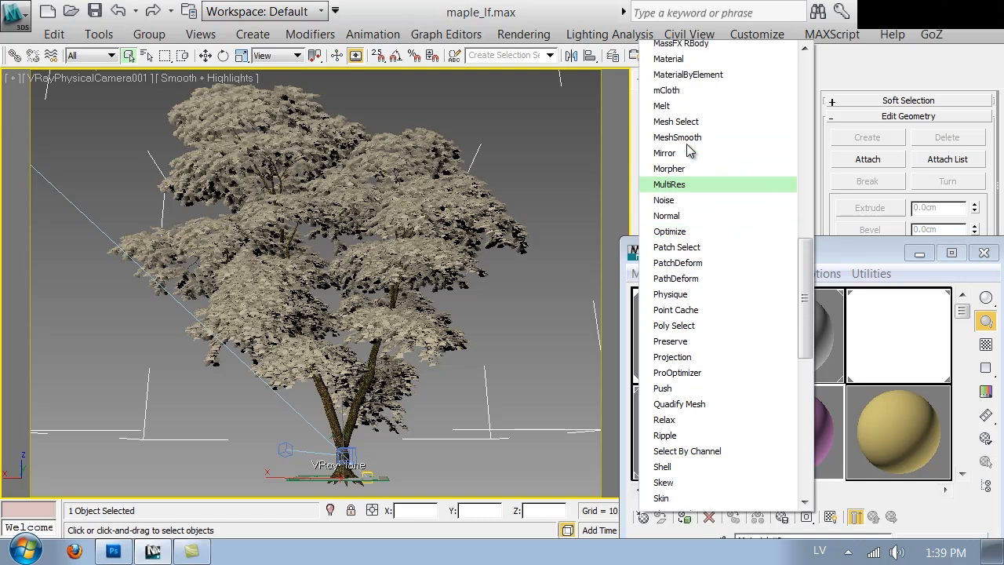
scroll(694, 146, up, 1)
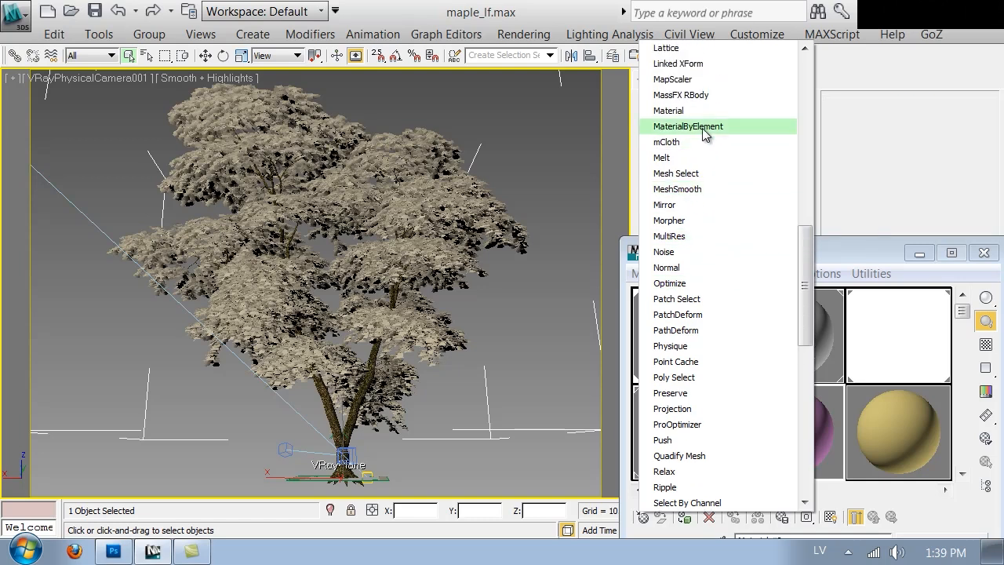
click(702, 128)
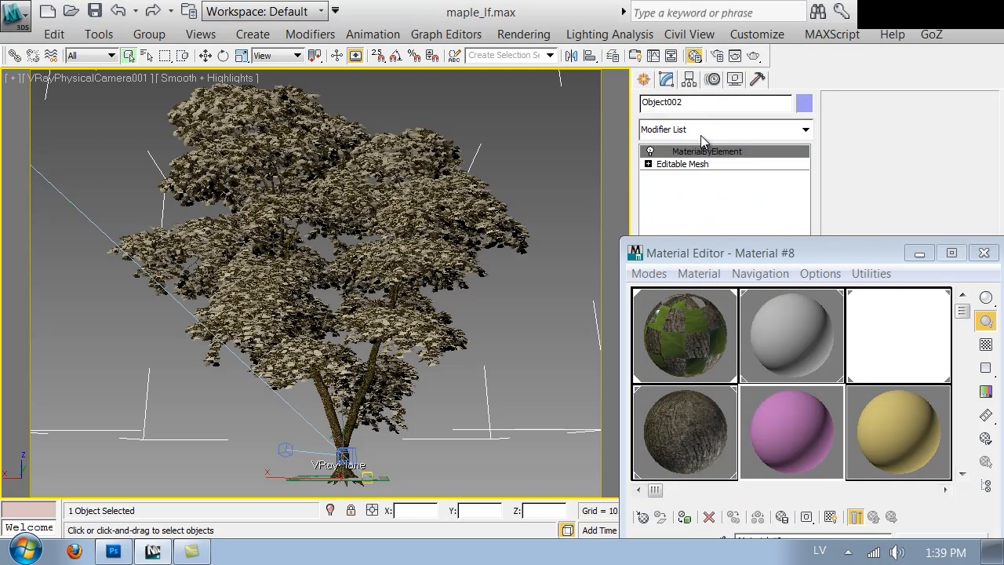
Step: Set the MaterialByElement modifier to Random Distribution with an ID count of 4
drag(776, 261, 414, 460)
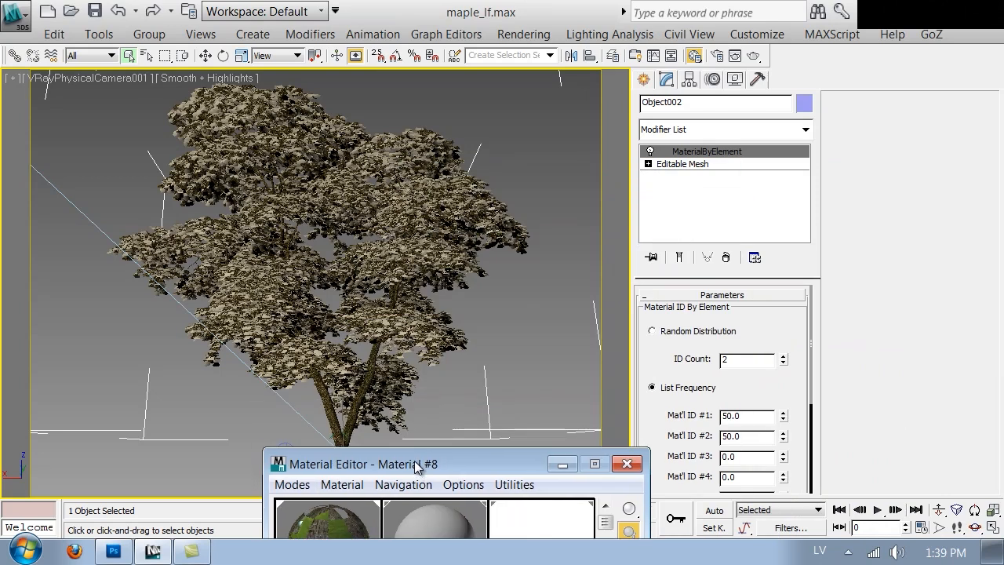
click(708, 332)
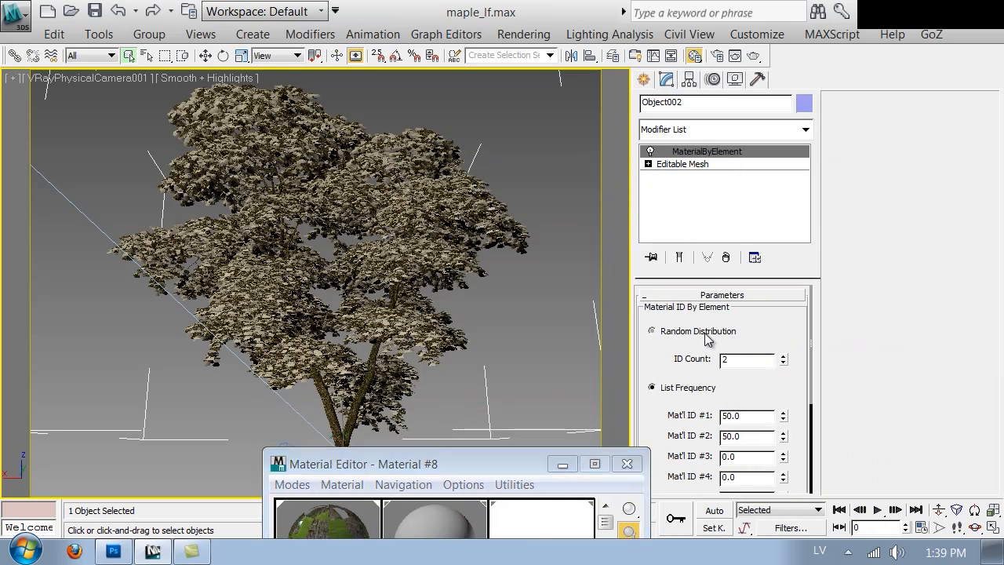
click(784, 355)
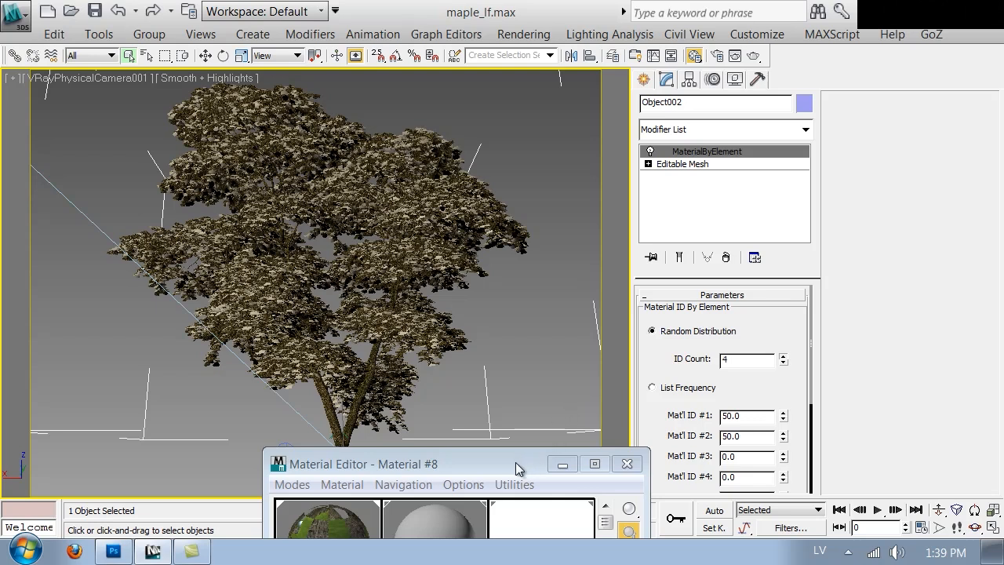
Step: Create a Multi/Sub-Object material in the plain grey sample slot and set its number of materials to 4
drag(1000, 197, 847, 96)
click(740, 168)
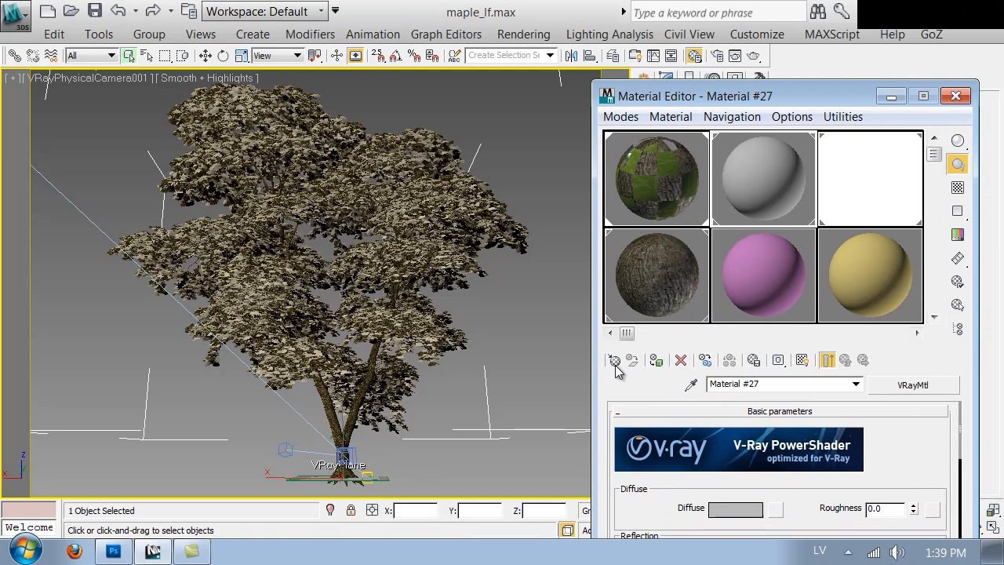
click(615, 361)
click(620, 216)
double_click(620, 217)
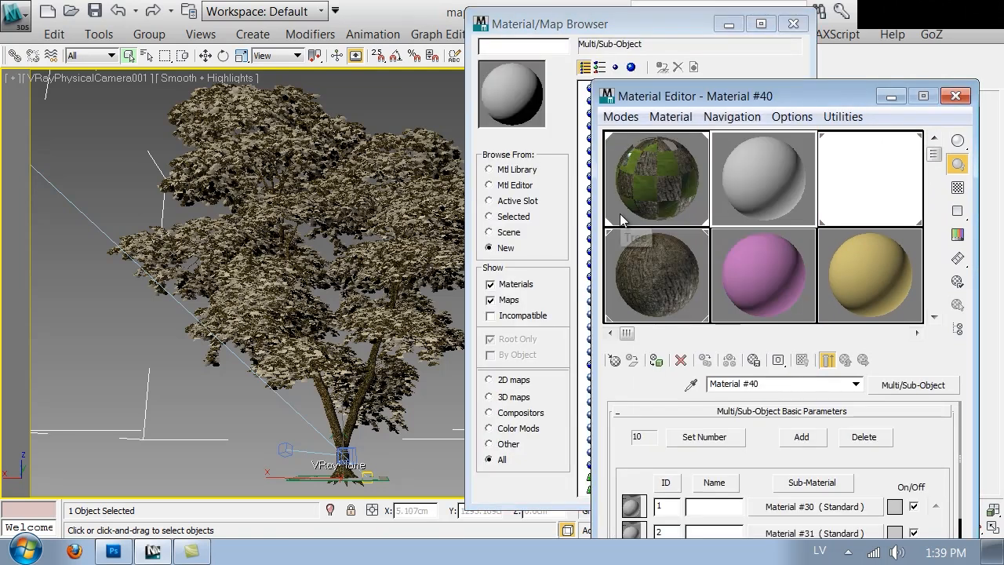
click(706, 437)
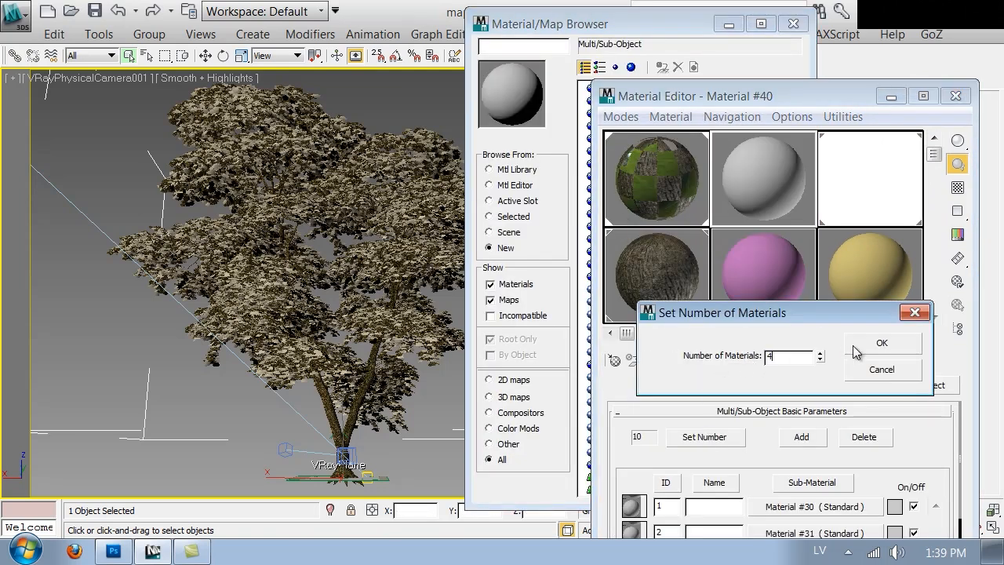
click(880, 342)
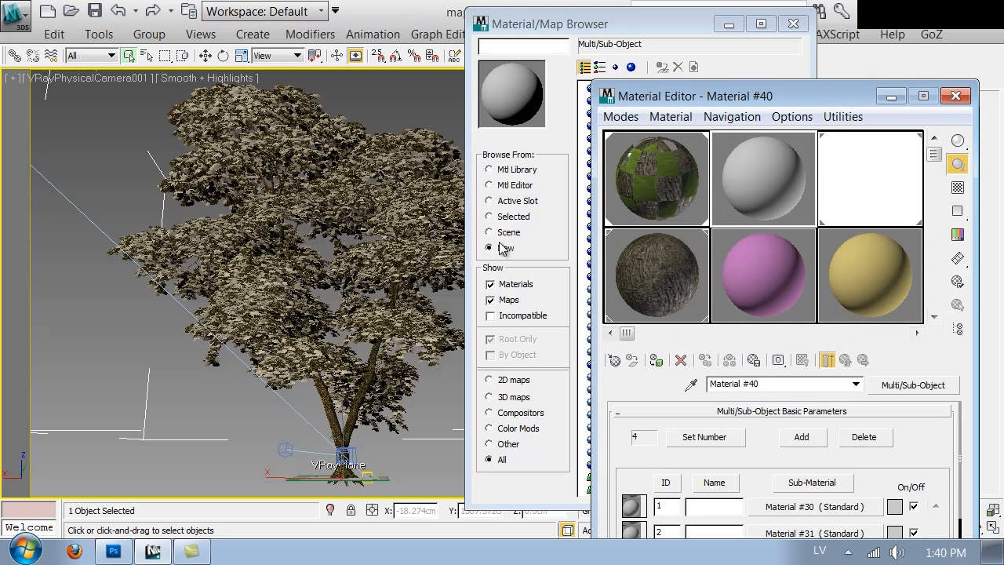
Step: Copy the Tree material's VRay2SidedMtl leaf sub-material to the pink sample slot and from there into sub-material 1 of the new Multi/Sub-Object material
click(626, 186)
drag(794, 534, 783, 292)
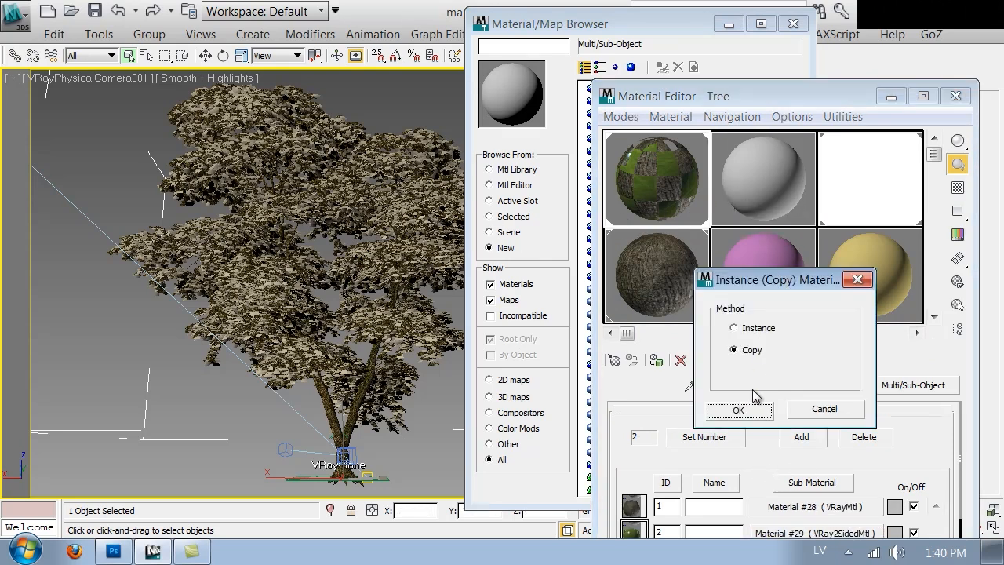
click(739, 411)
click(750, 177)
drag(756, 270, 799, 514)
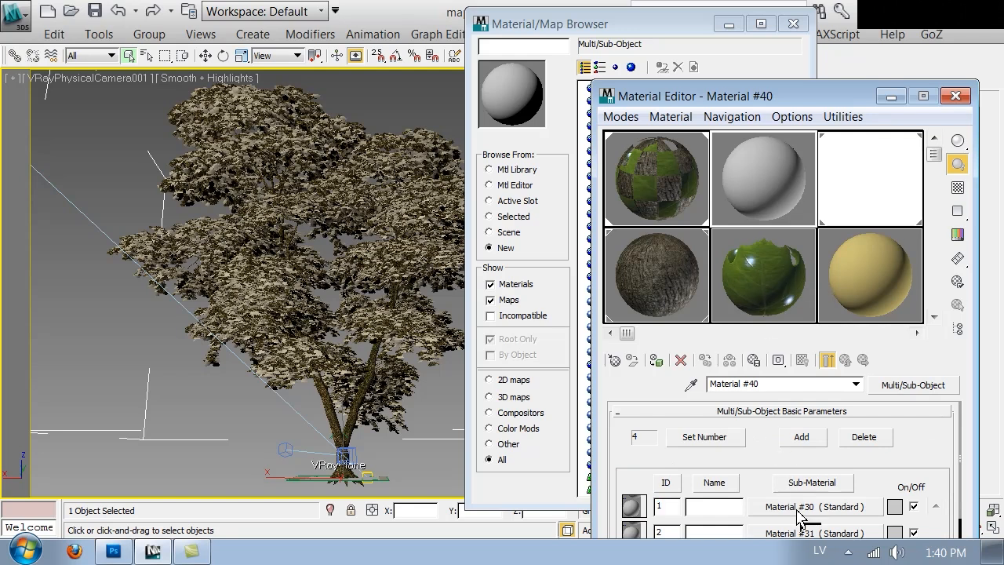
drag(798, 514, 799, 514)
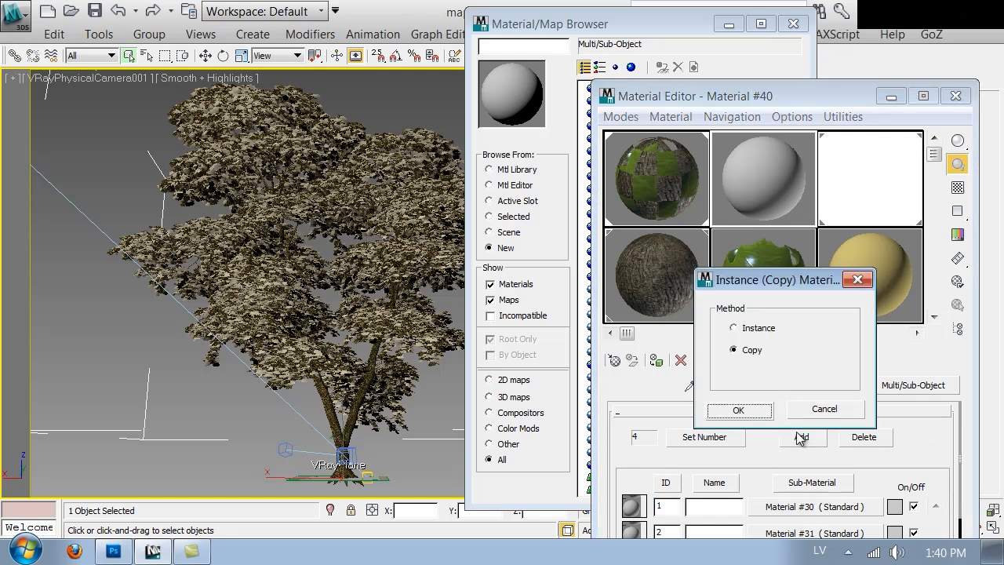
click(739, 410)
click(793, 24)
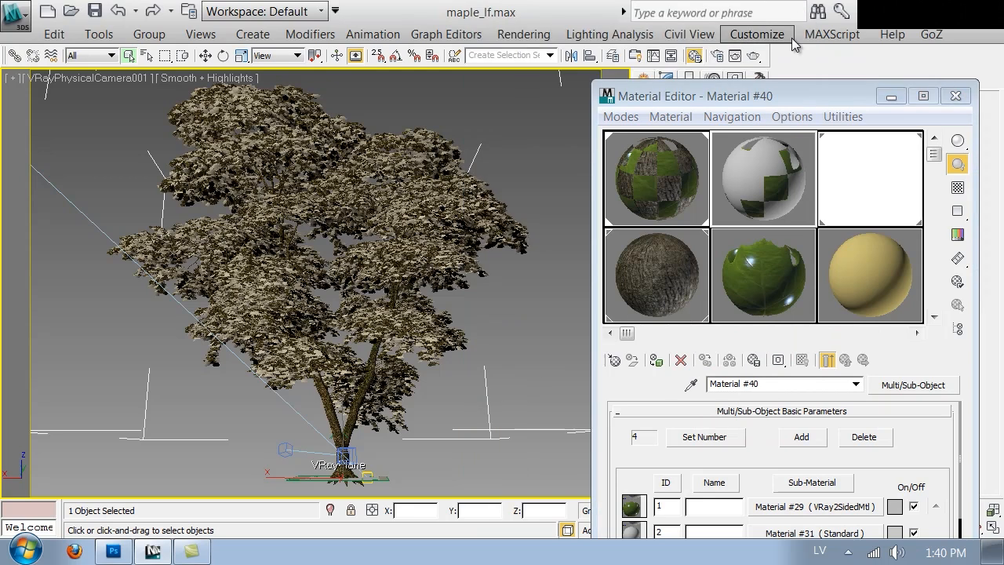
Step: Set sub-material 1's diffuse bitmap to leaf_diffuse_red.png, assign the Multi/Sub-Object material to the leaves, and show the map in the viewport
drag(791, 97, 695, 10)
click(715, 428)
click(714, 420)
scroll(725, 402, up, 5)
click(793, 344)
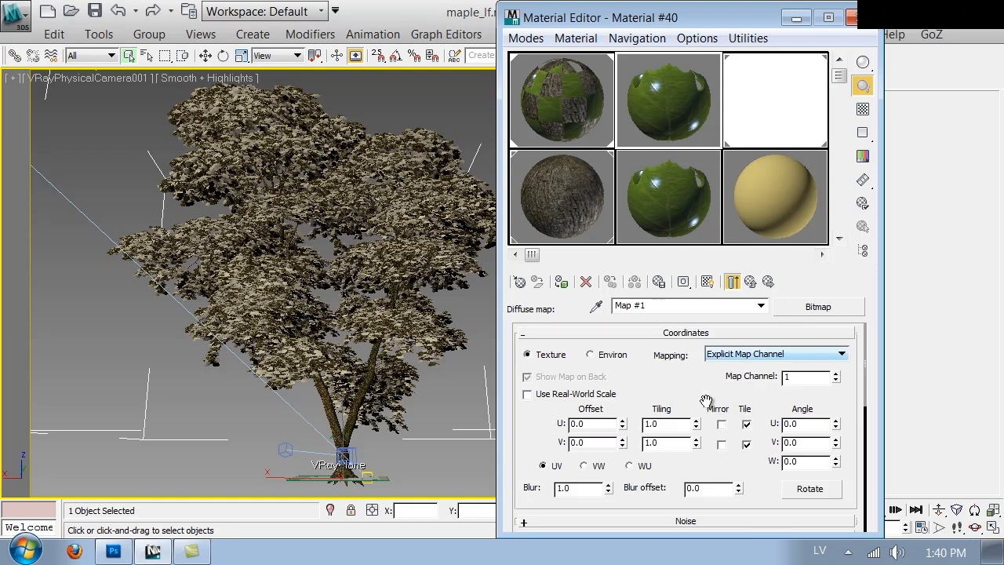
drag(695, 477, 737, 350)
click(738, 423)
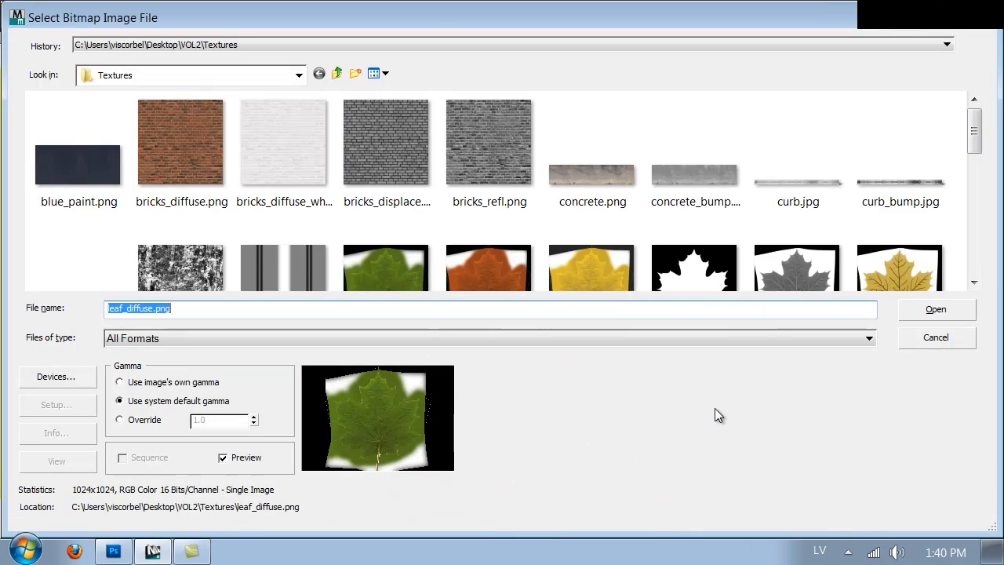
double_click(459, 252)
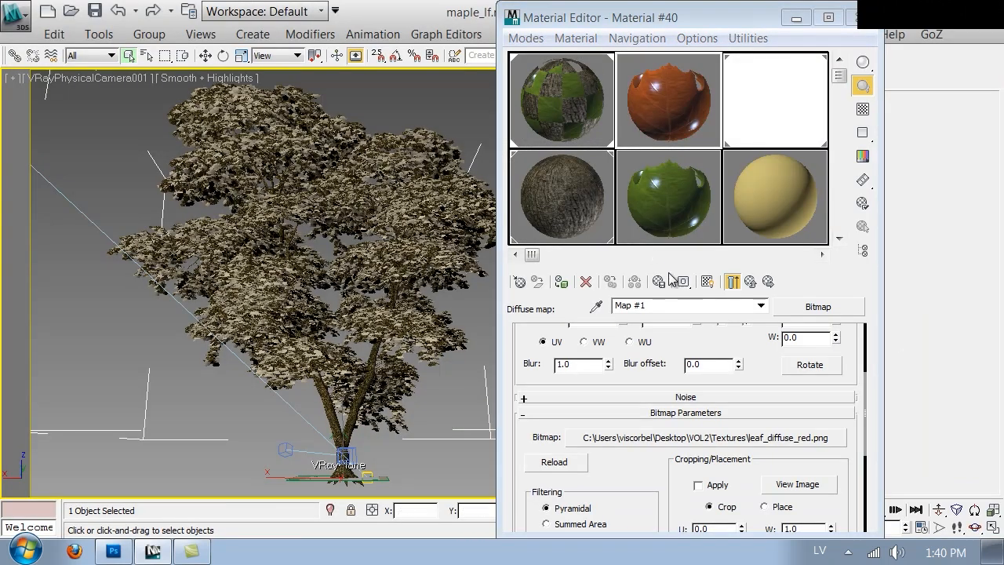
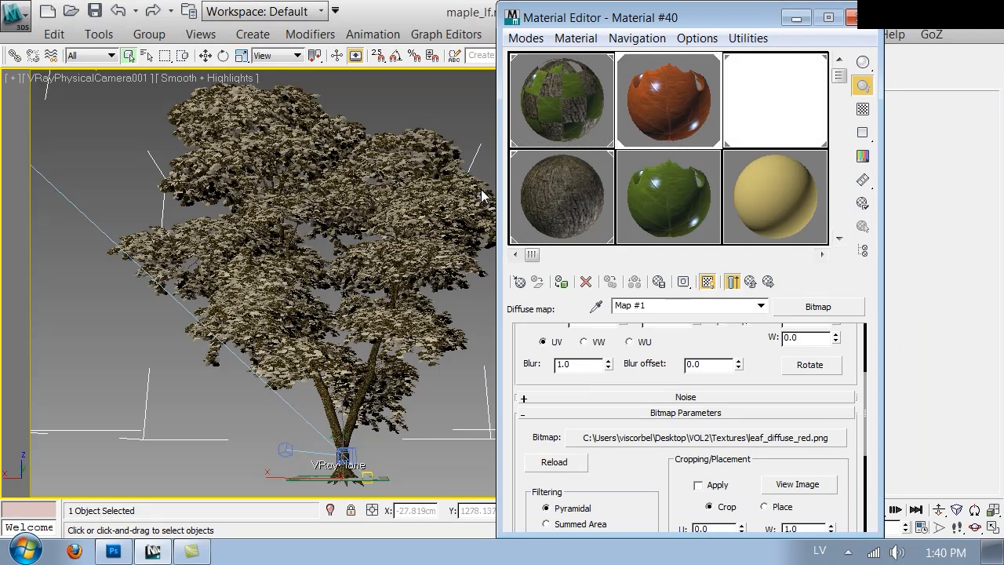
click(751, 283)
click(751, 282)
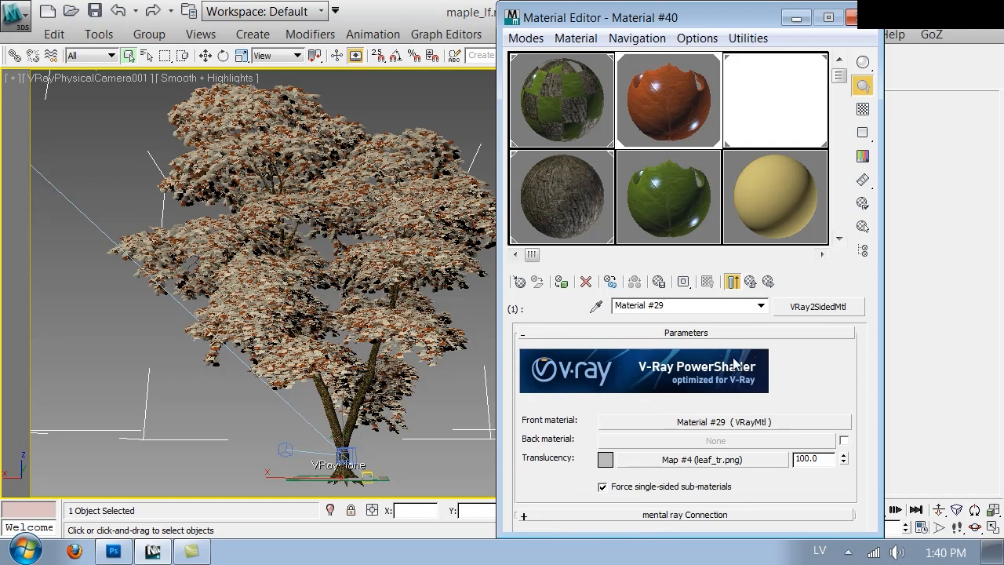
Step: Copy the red leaf sub-material from ID 1 into IDs 2, 3 and 4 as independent copies
click(759, 281)
right_click(706, 436)
click(751, 339)
right_click(696, 454)
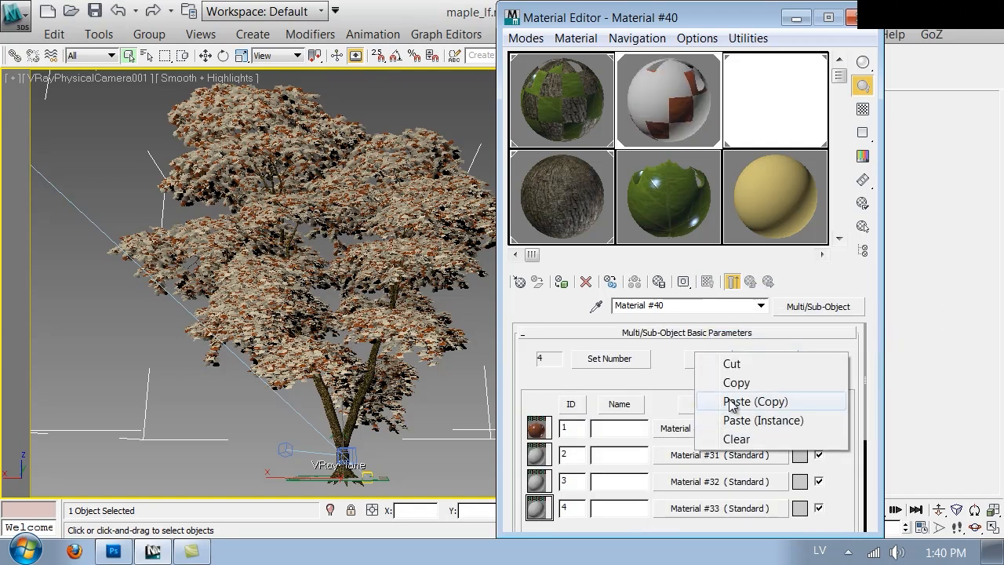
click(730, 402)
right_click(690, 481)
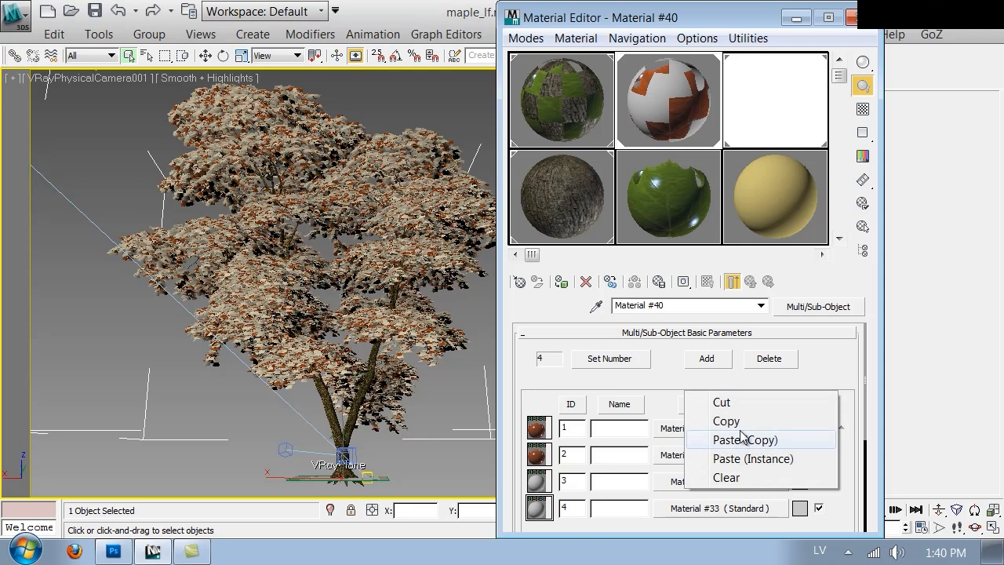
click(733, 440)
right_click(700, 509)
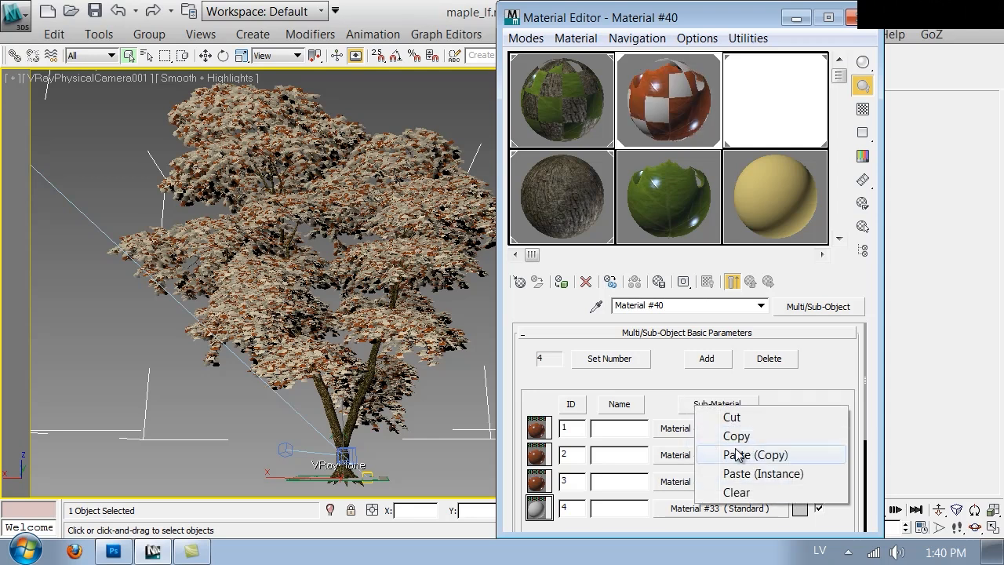
click(733, 454)
Step: Replace the diffuse bitmap in sub-material 2's front material with leaf_diffuse_yellow.png
click(724, 455)
click(723, 421)
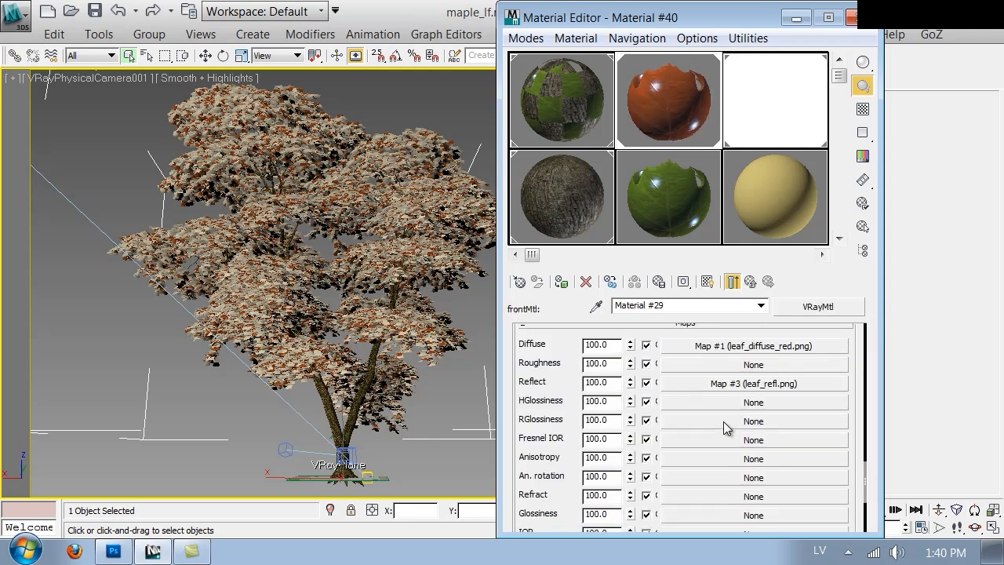
drag(564, 354, 565, 390)
click(722, 410)
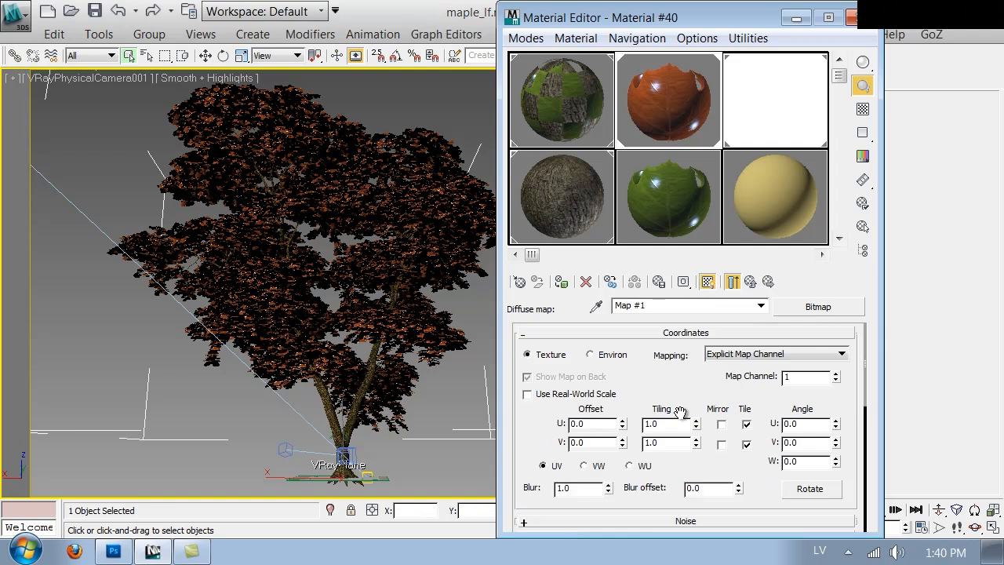
scroll(694, 402, down, 5)
click(687, 387)
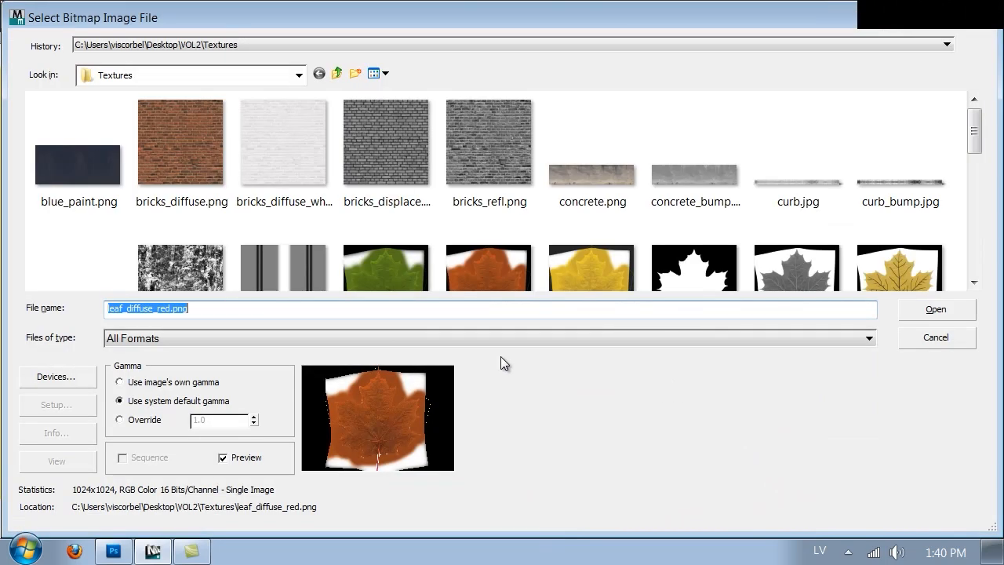
double_click(568, 270)
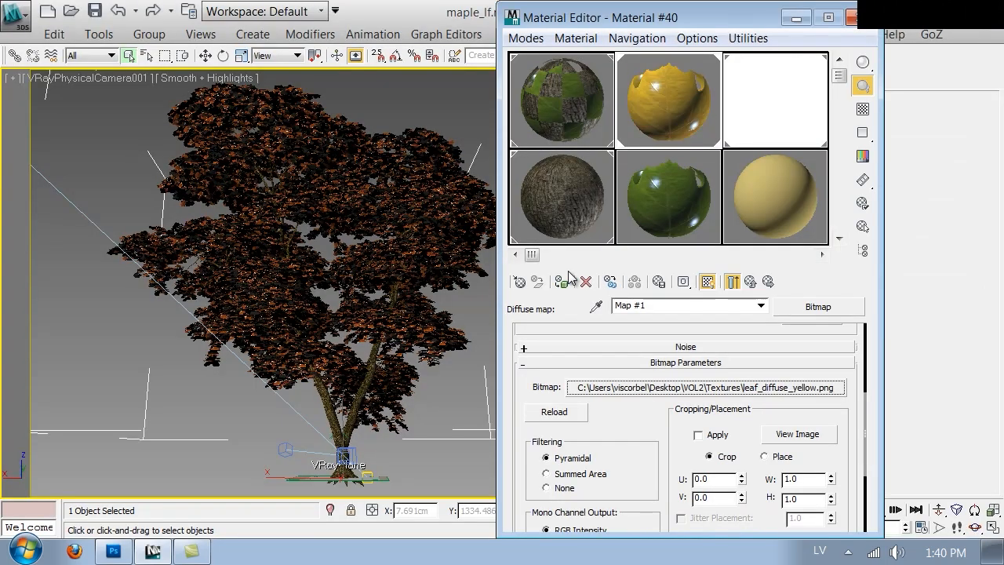
Step: Show the yellow leaf diffuse map in the viewport and return to the top level of the Multi/Sub-Object material
click(734, 280)
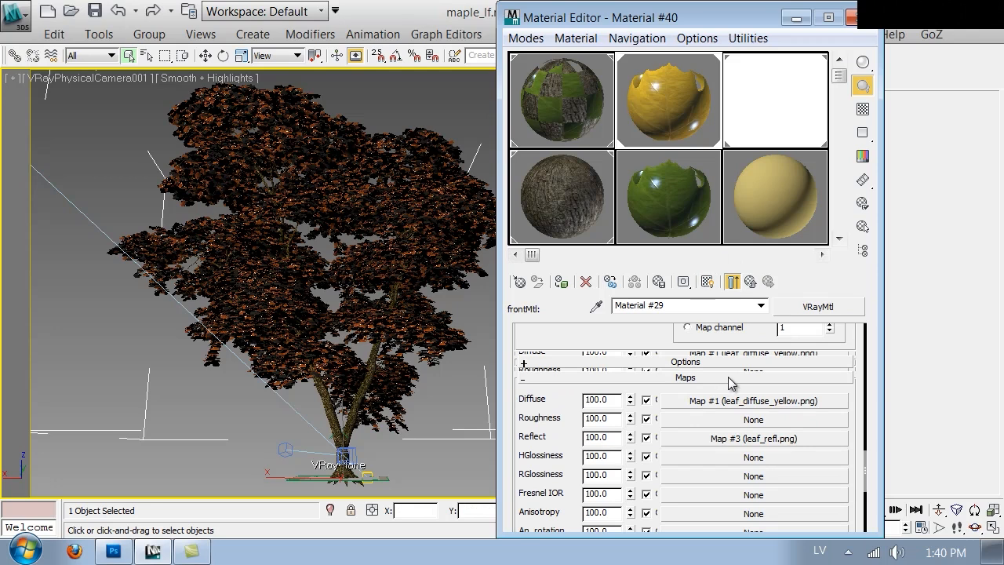
click(741, 404)
click(707, 282)
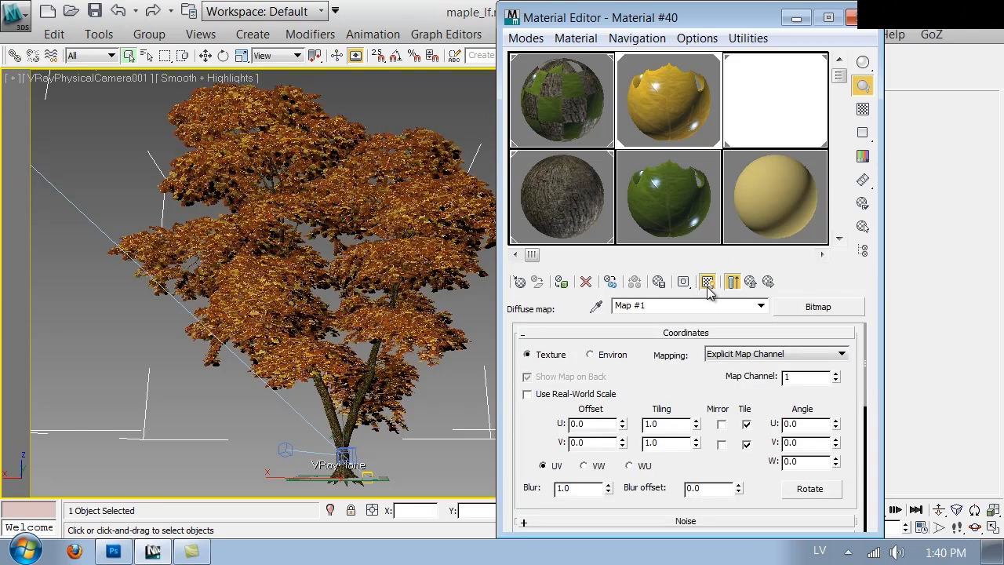
click(738, 284)
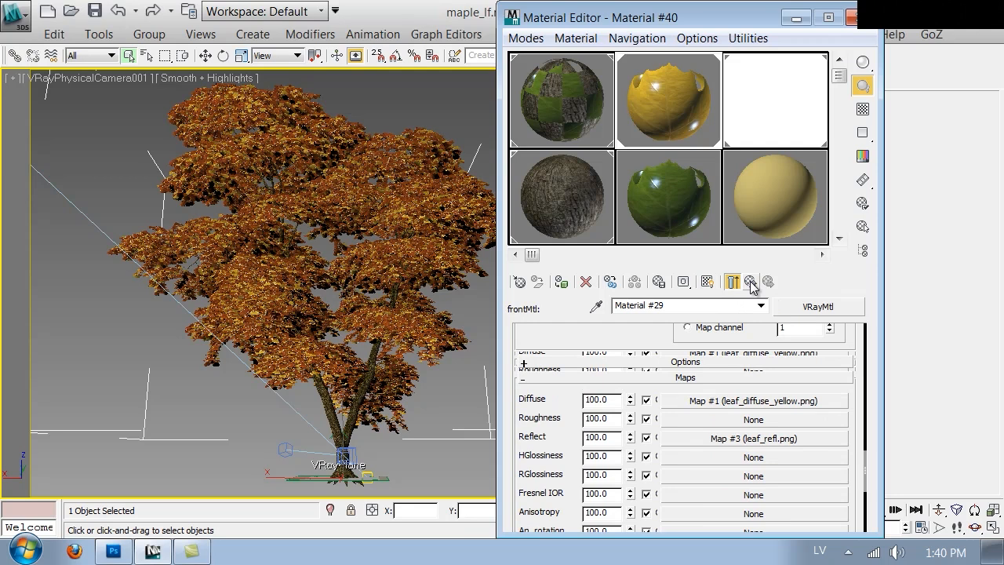
click(750, 281)
click(750, 281)
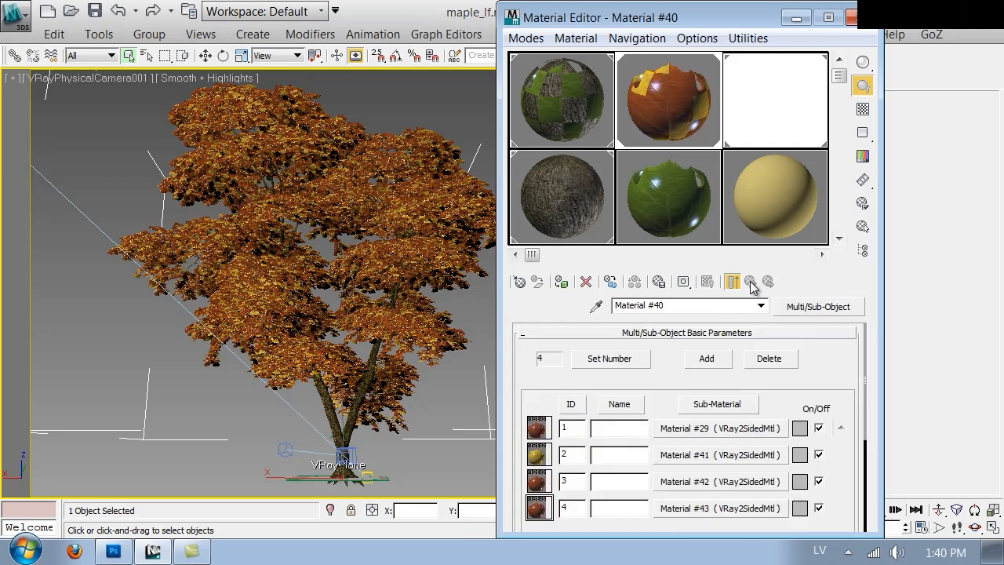
Step: Wrap the front material's leaf_diffuse_red.png diffuse map in sub-material 3 in a Color Correction map, keeping the bitmap as sub-map
right_click(715, 461)
click(745, 364)
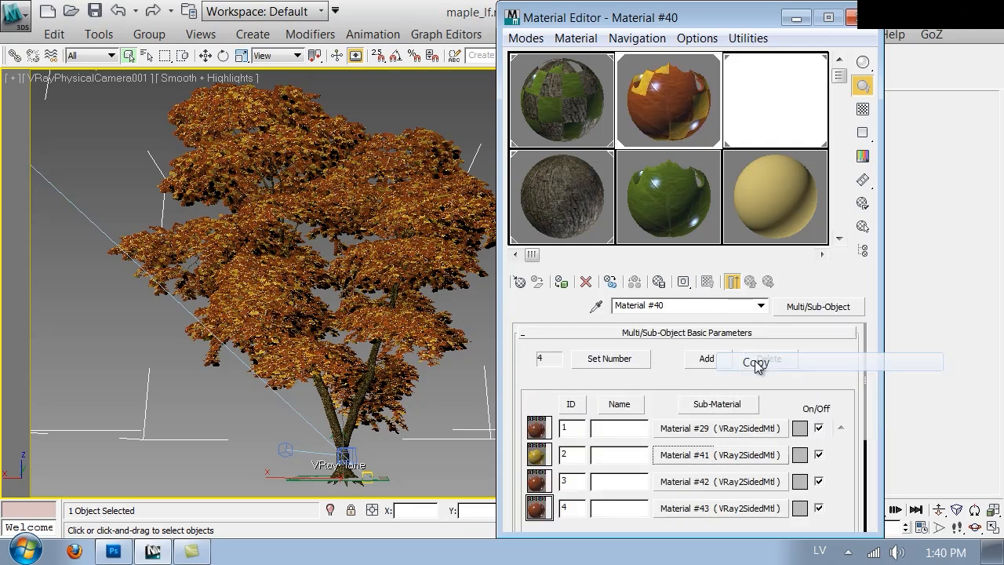
click(697, 474)
click(711, 420)
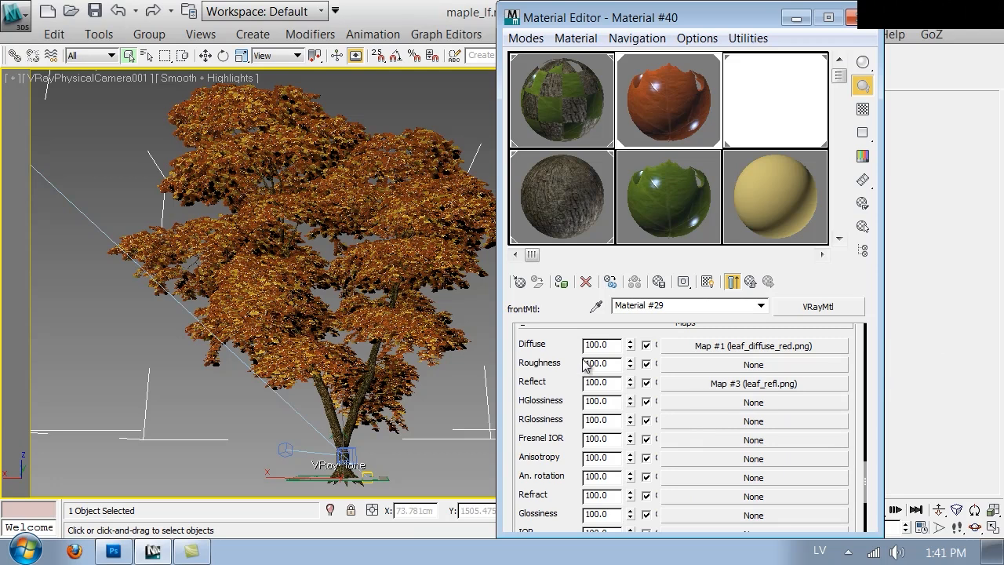
scroll(585, 365, up, 1)
click(722, 385)
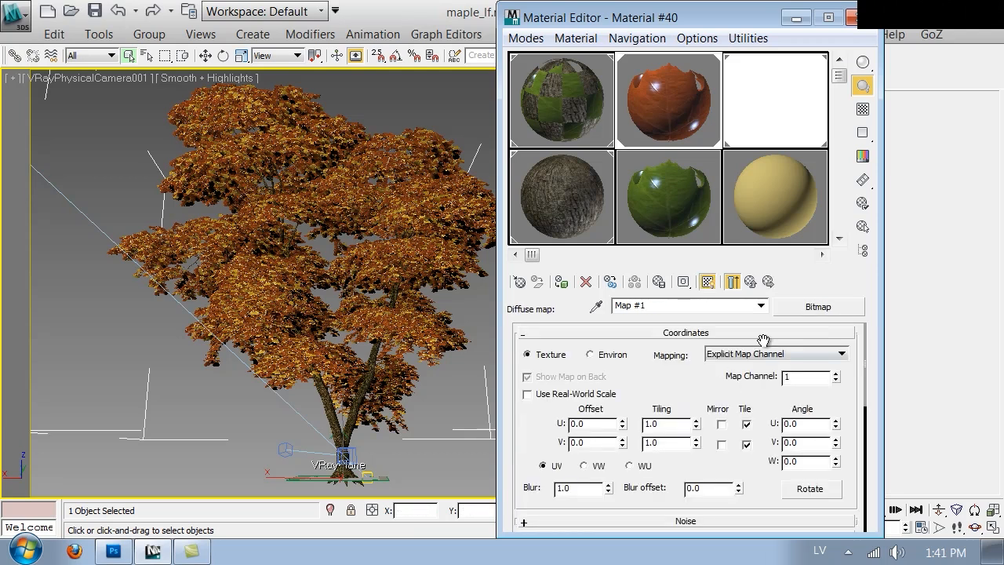
click(788, 308)
click(532, 303)
scroll(531, 260, down, 2)
scroll(547, 265, up, 2)
click(542, 209)
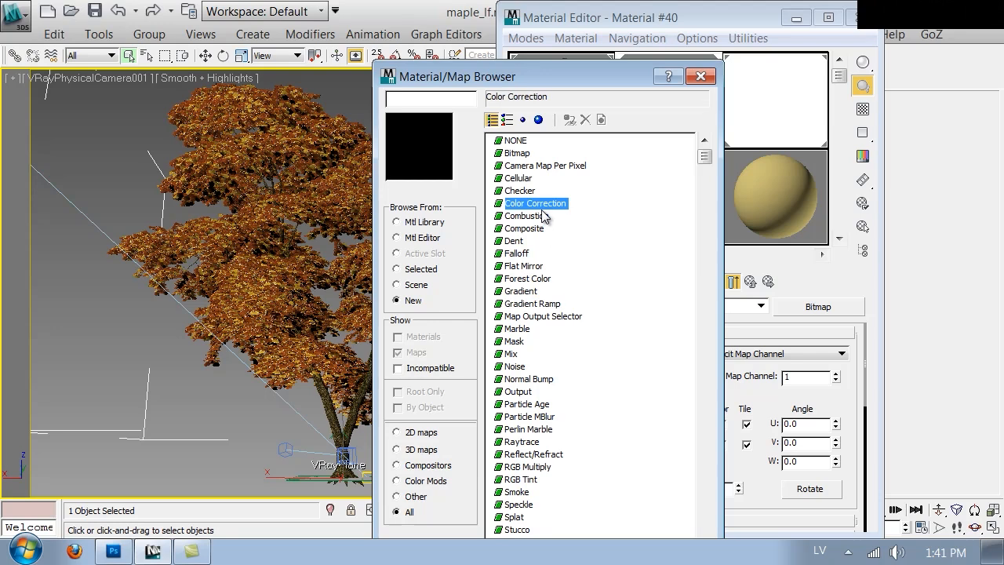
double_click(543, 209)
click(657, 321)
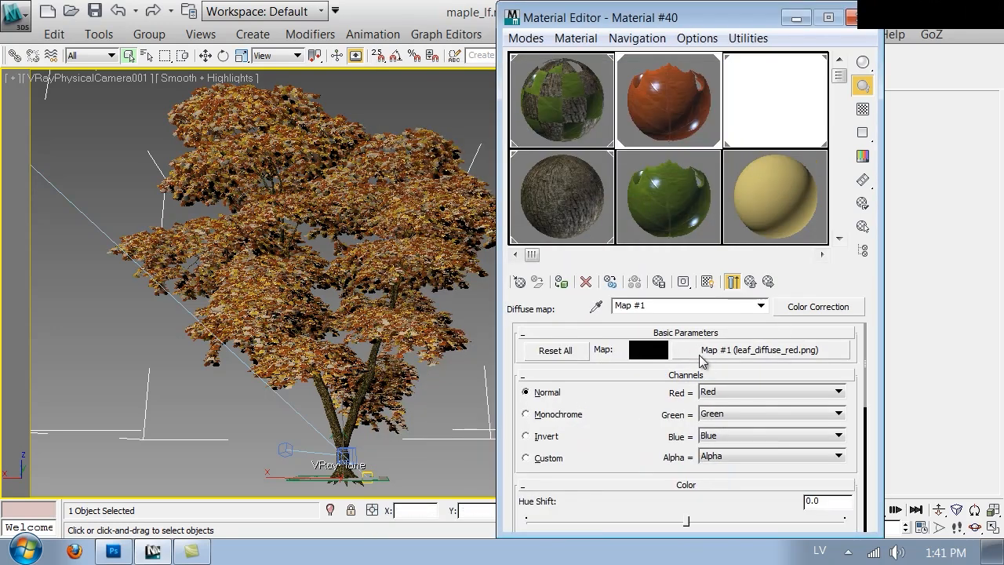
Step: Set the Color Correction's hue shift to about 12.9 and saturation to about 37.8 for sub-material 3's diffuse map
scroll(626, 418, down, 5)
scroll(651, 359, up, 1)
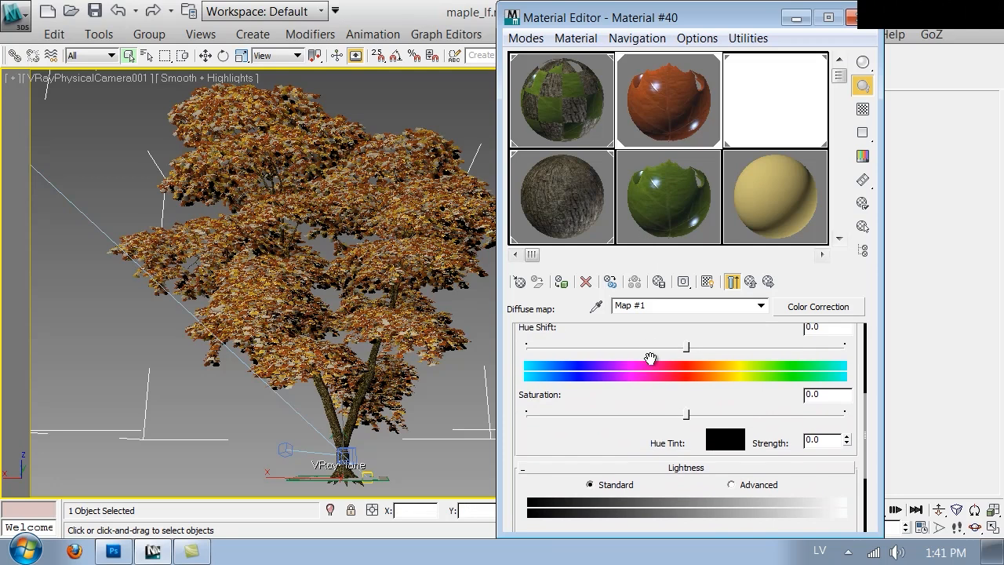
drag(688, 347, 698, 347)
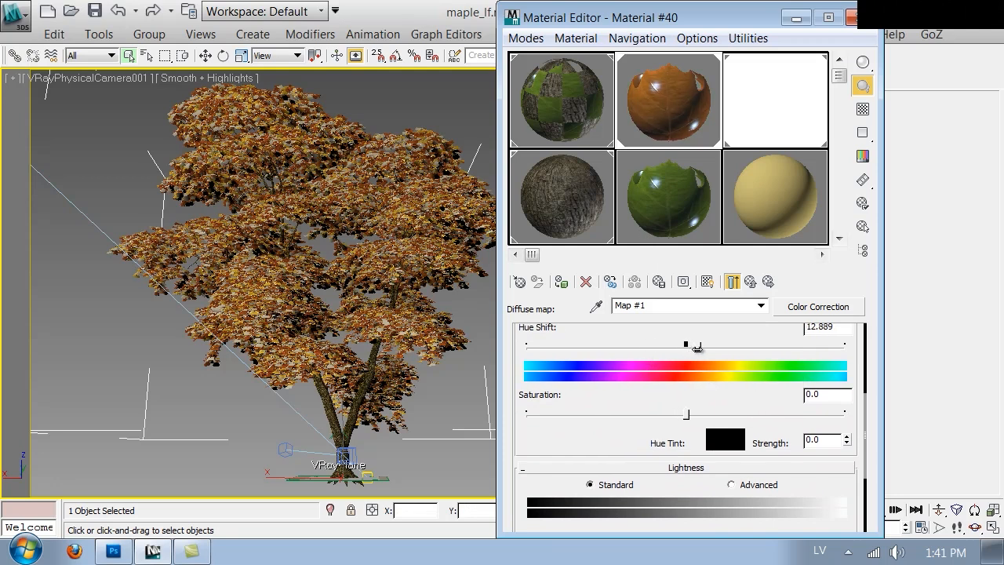
drag(686, 414, 746, 414)
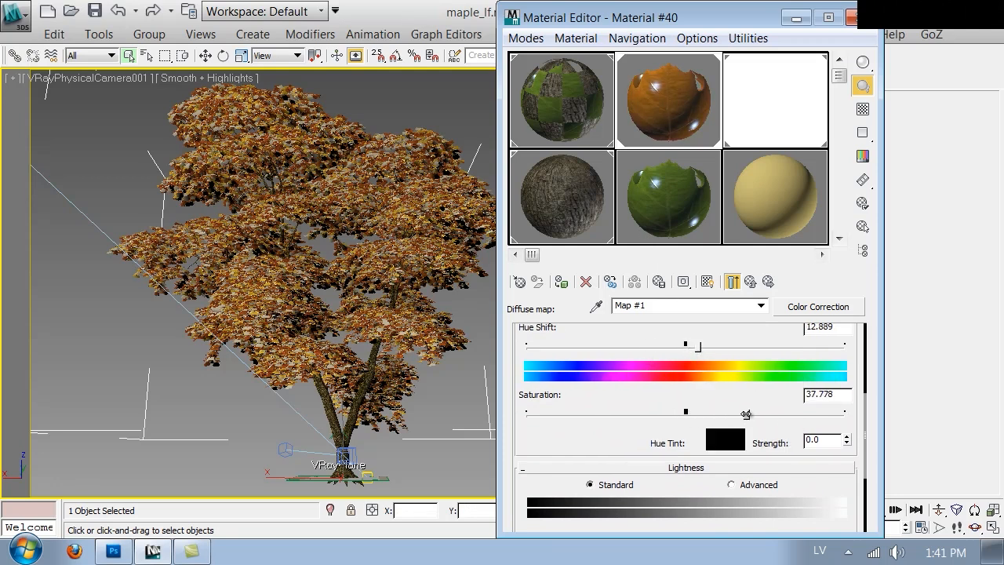
Step: Show sub-material 3's color-corrected map in the viewport and return to the top level of the Multi/Sub-Object material
click(704, 288)
click(749, 282)
click(749, 283)
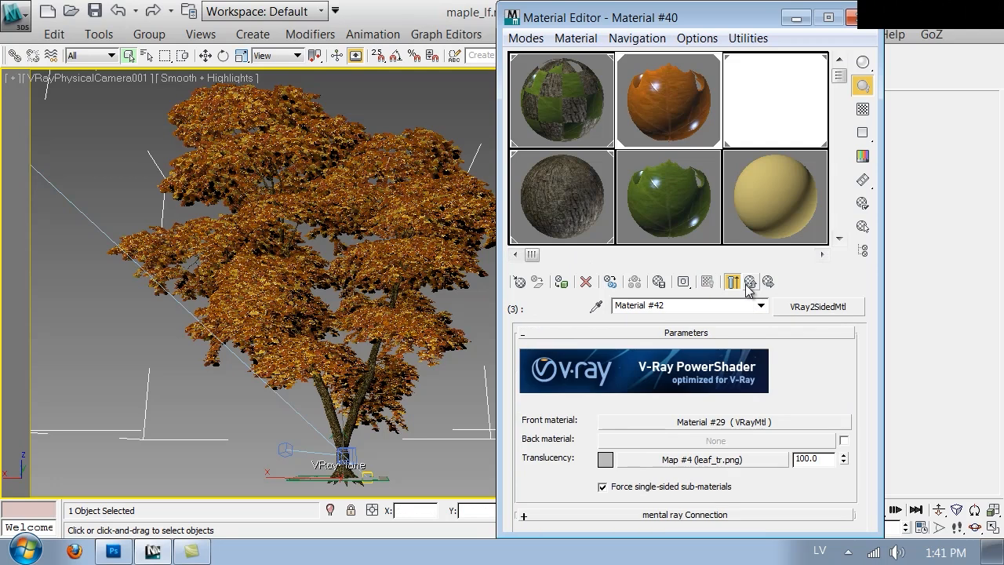
click(749, 283)
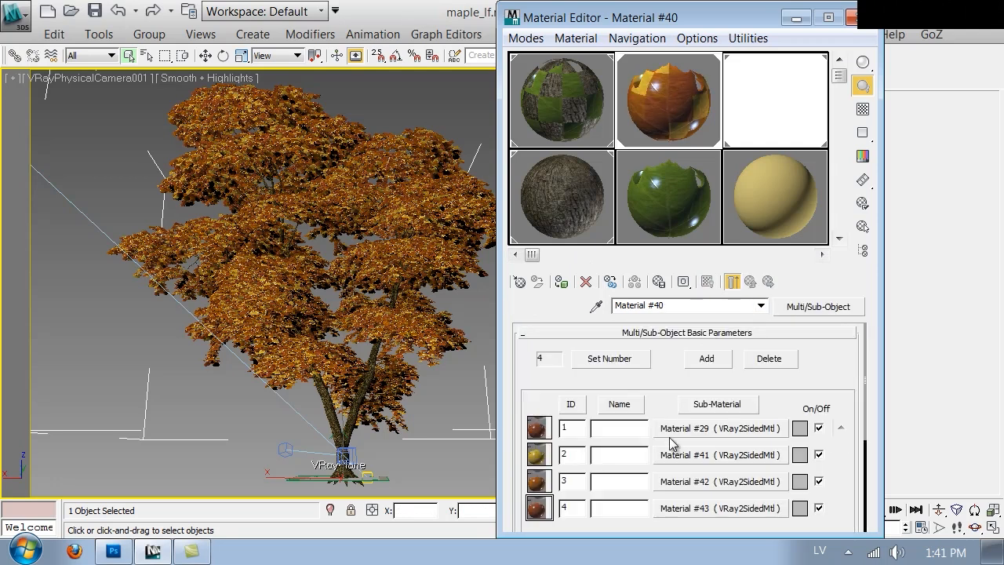
Step: Wrap the red leaf diffuse bitmap of sub-material 4's front material in a Color Correction map, keeping the old map as sub-map
click(701, 508)
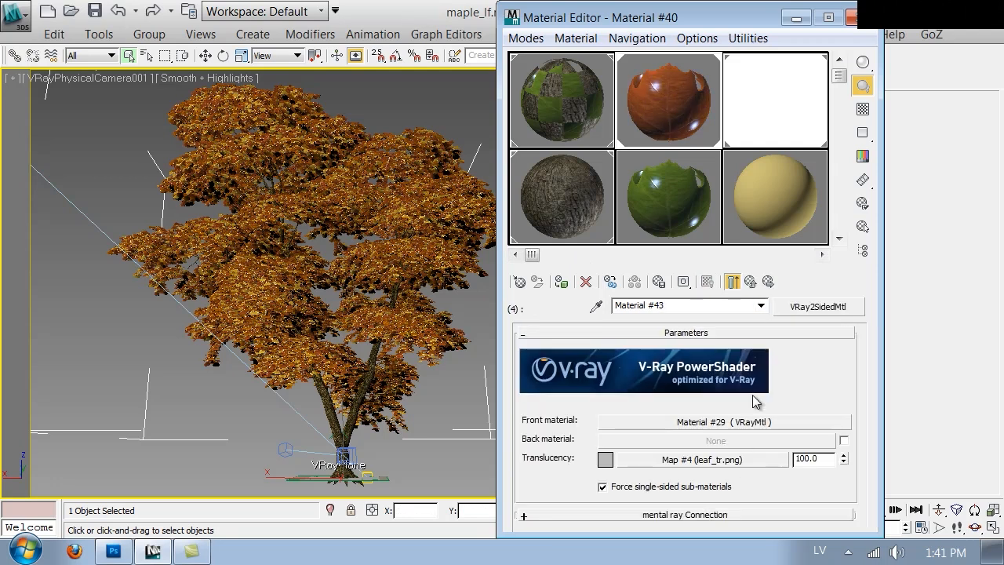
click(735, 343)
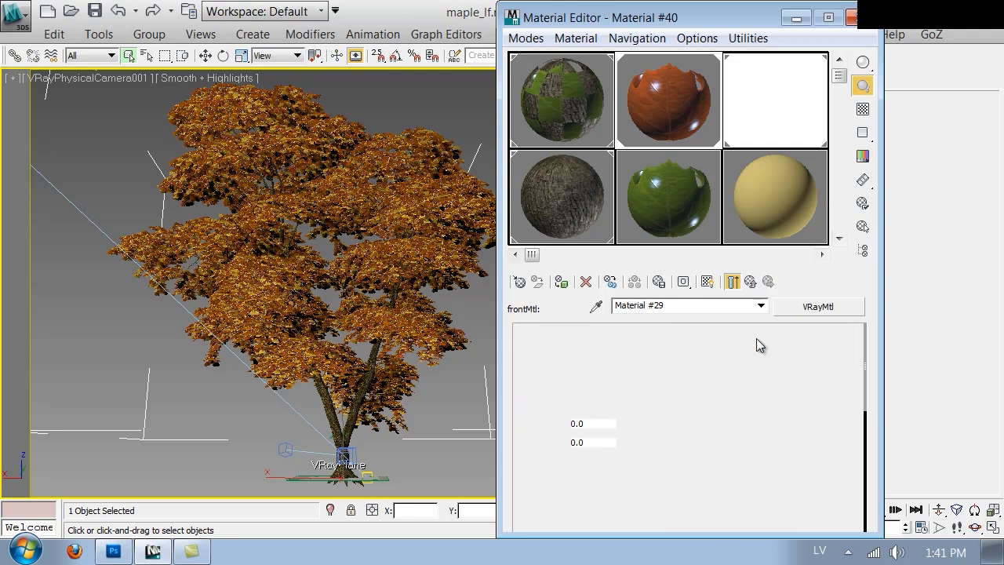
click(818, 306)
double_click(525, 202)
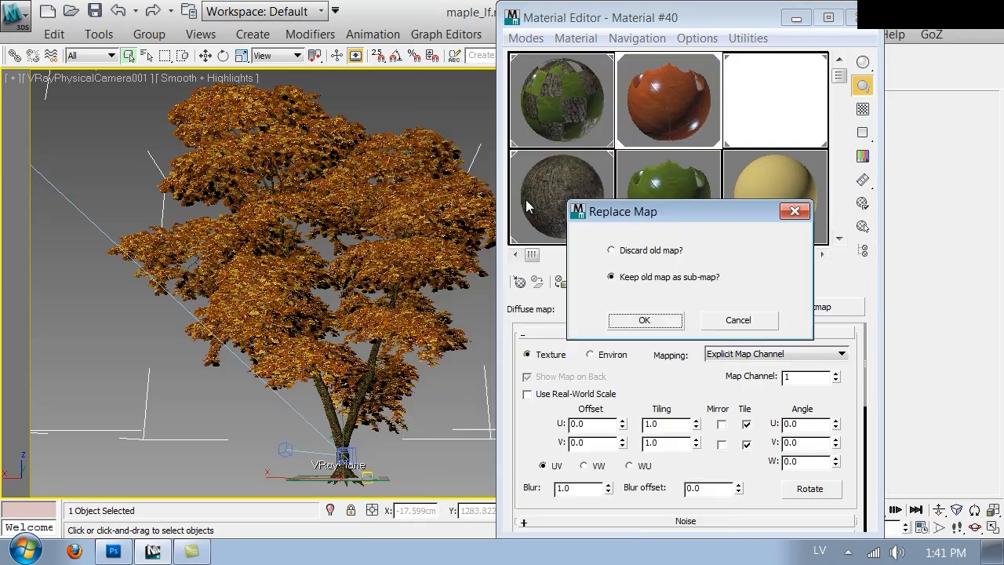
click(645, 319)
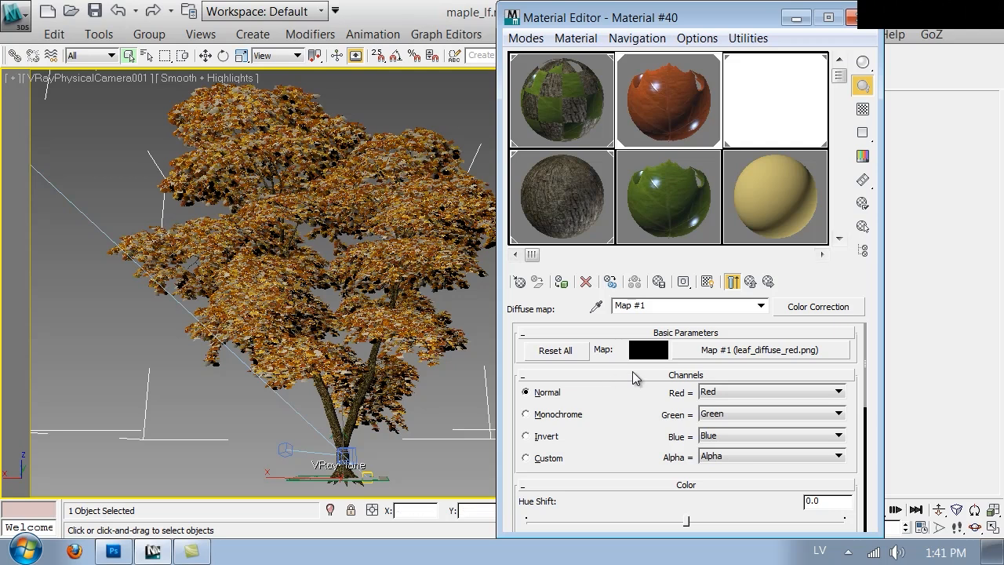
Step: Set the hue shift to about 21.8 and the saturation to about 41.2 in sub-material 4's Color Correction map
scroll(645, 396, down, 5)
scroll(674, 389, up, 3)
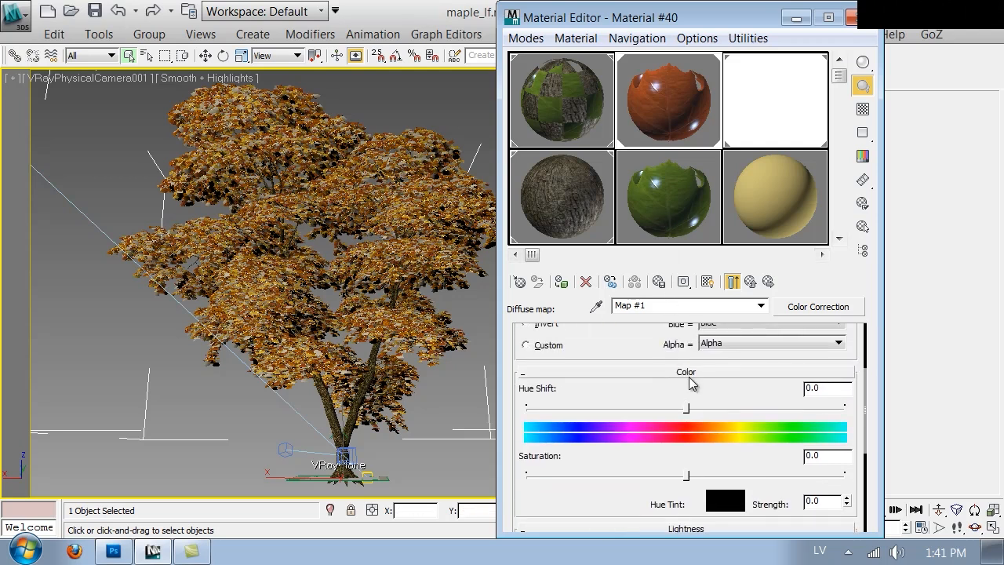
mouse_move(690, 406)
mouse_down()
mouse_move(672, 406)
mouse_move(707, 406)
mouse_up()
drag(688, 475, 751, 476)
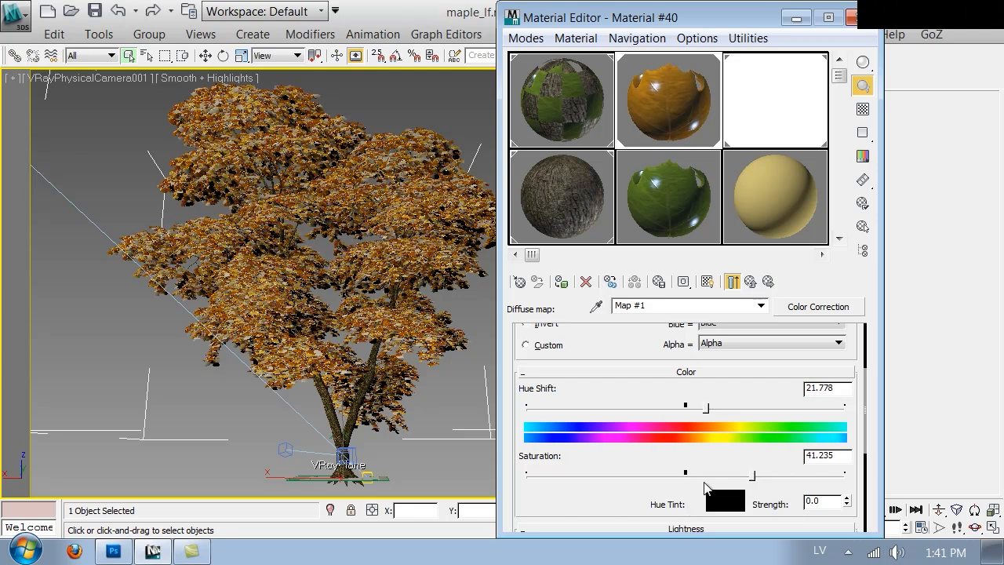
Step: Set sub-material 4's color correction brightness to about 7.2 and contrast to about 14.6, and show the map in the viewport
scroll(704, 488, down, 3)
mouse_move(684, 484)
mouse_down()
mouse_move(706, 484)
mouse_move(696, 485)
mouse_up()
drag(687, 530, 699, 525)
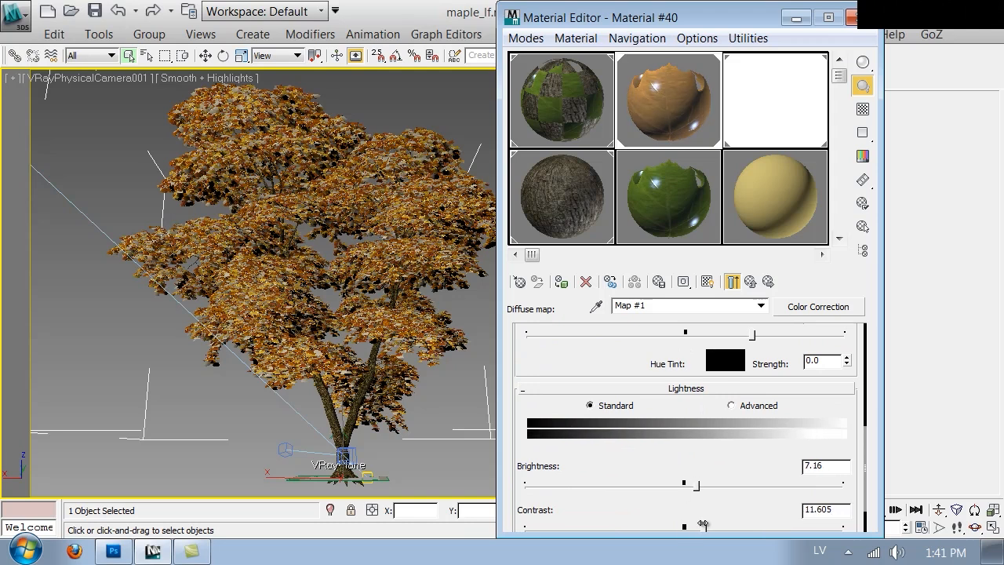
click(706, 282)
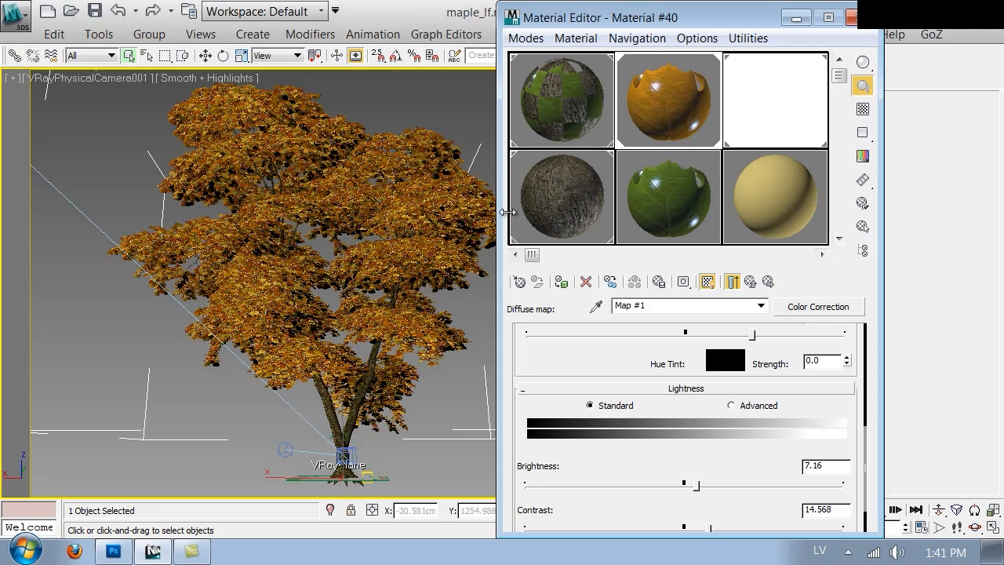
click(851, 18)
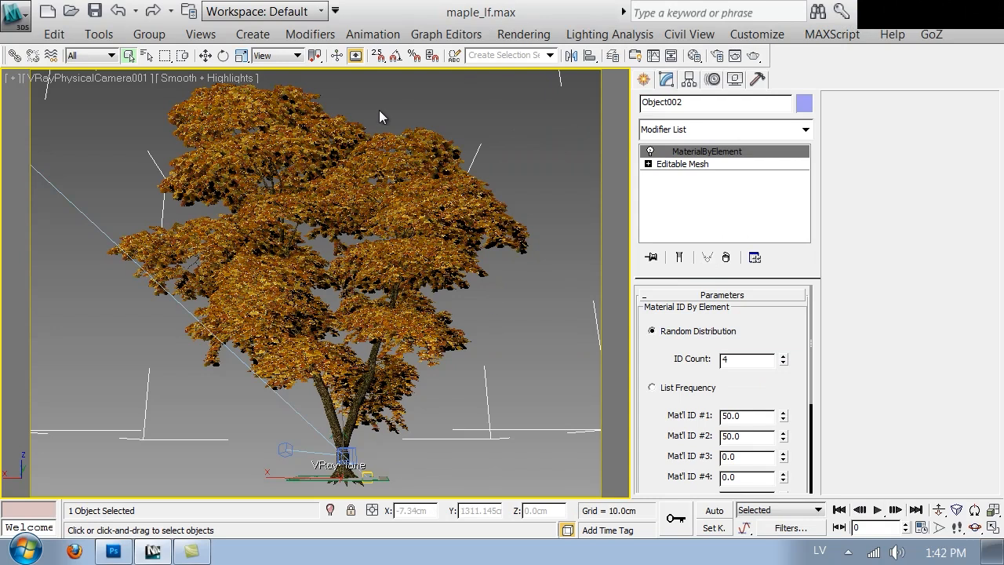
Step: Test-render the tree from the V-Ray camera, cancel the render partway and close the frame buffer
click(757, 56)
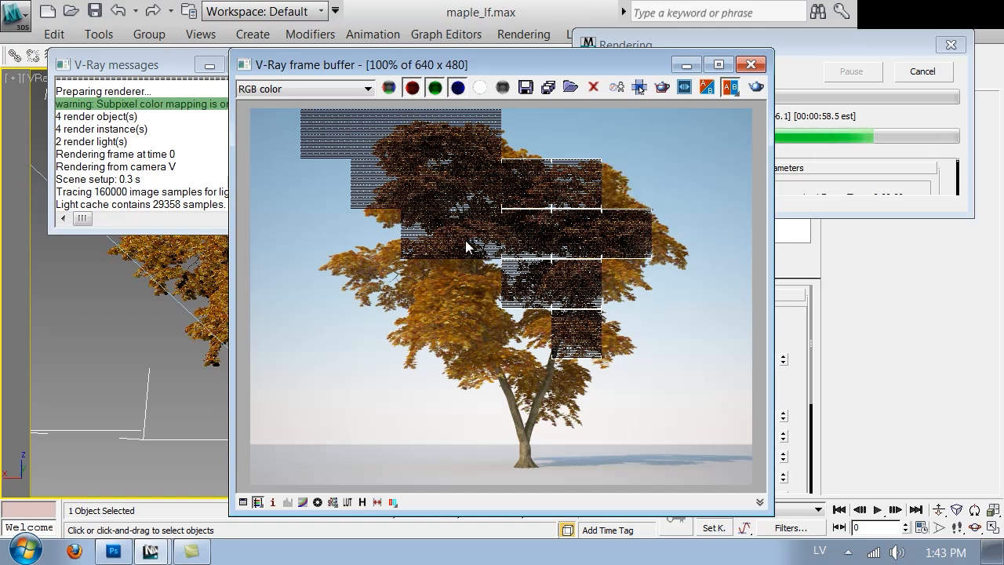
click(922, 71)
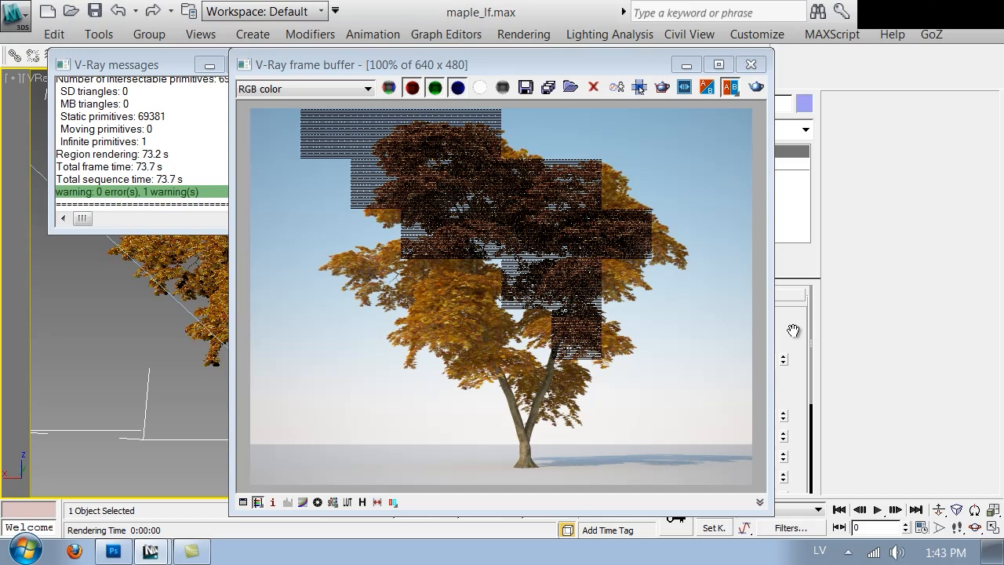
click(752, 65)
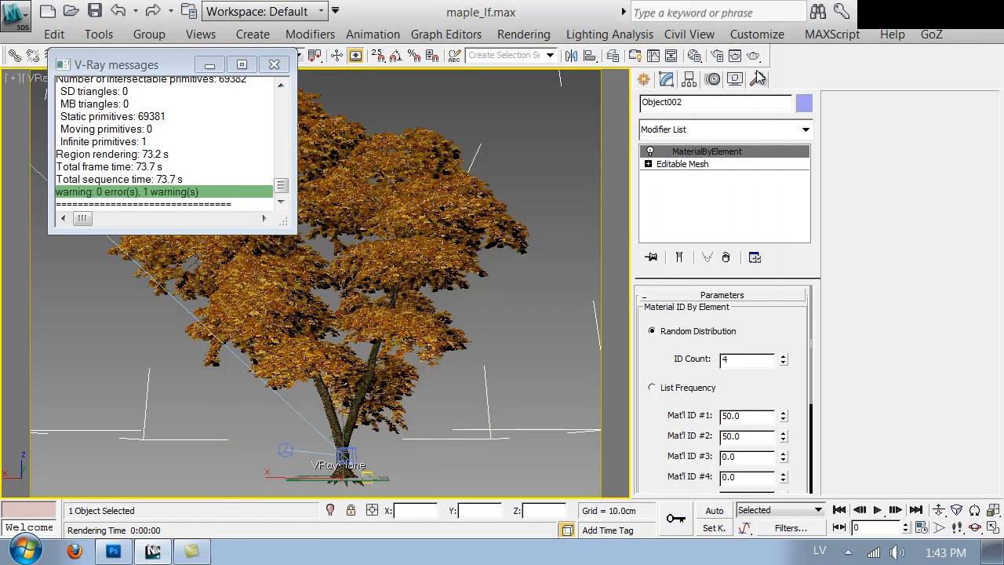
Step: Switch the MaterialByElement modifier to List Frequency, with material ID 2 at 75 and ID 1 at 10
click(691, 390)
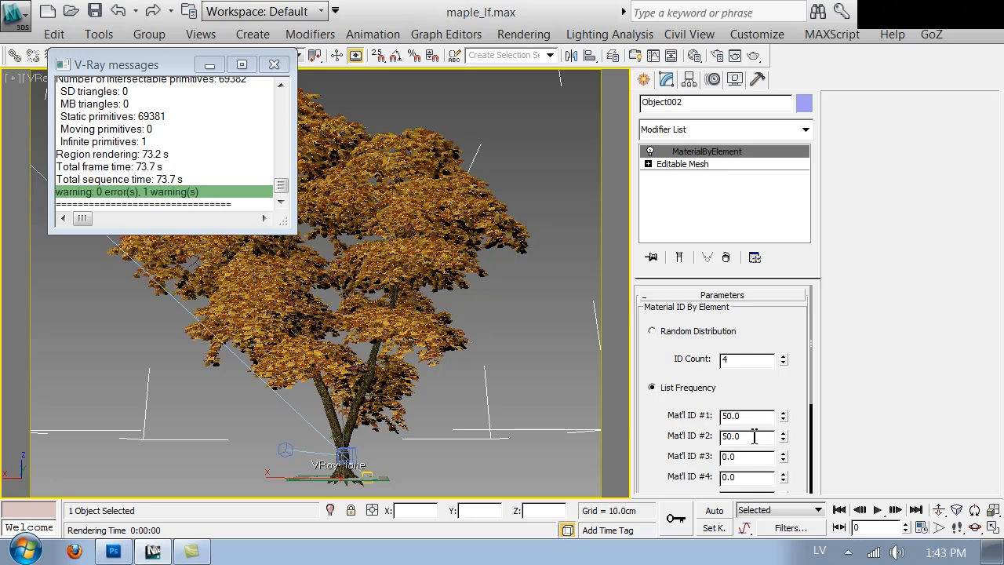
double_click(693, 436)
text(75)
key(Return)
drag(758, 418, 707, 419)
text(10)
key(Return)
Step: Set the list frequency of material ID 3 to 5 and ID 4 to 10, and save the scene
drag(742, 459, 720, 460)
double_click(719, 458)
key(Return)
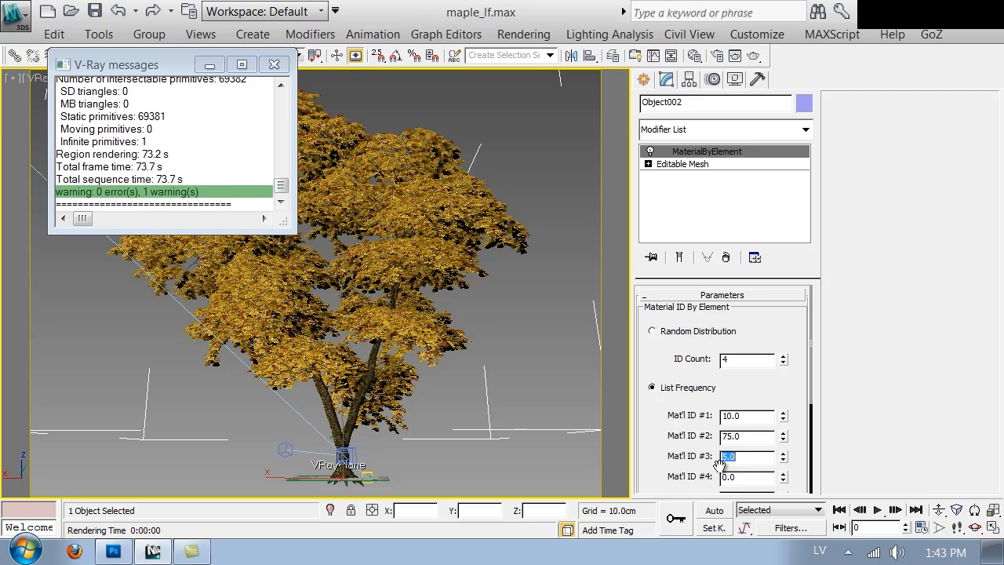
drag(748, 479, 692, 477)
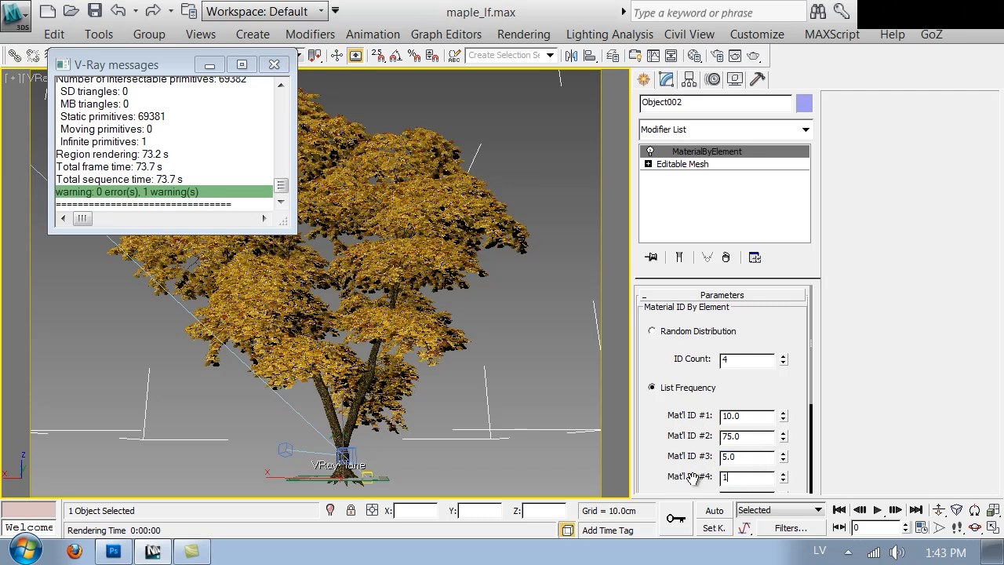
text(10)
key(Return)
key(ctrl+s)
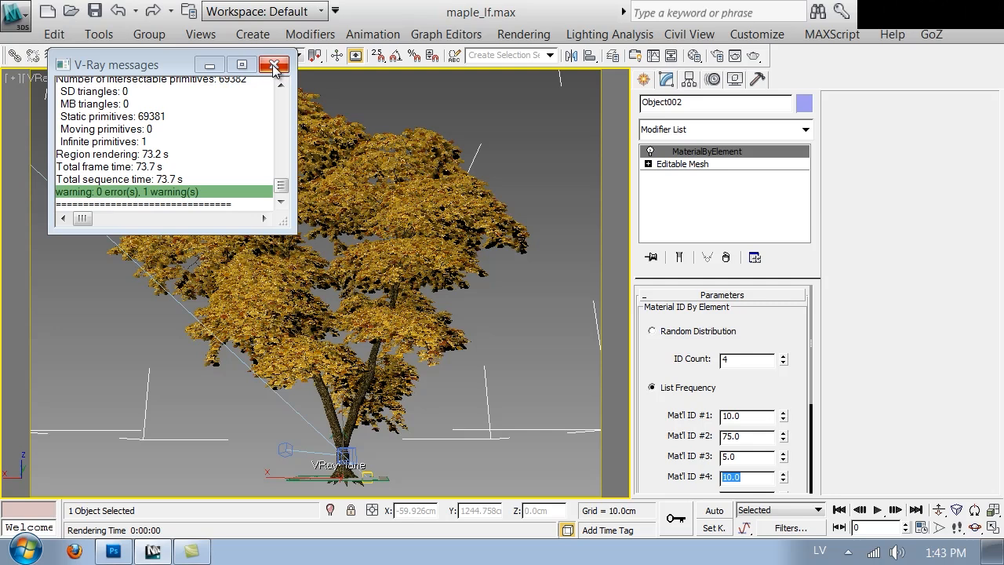
Step: Close the V-Ray messages, render the camera view again and inspect the tree's new leaf color mix in the frame buffer
click(280, 71)
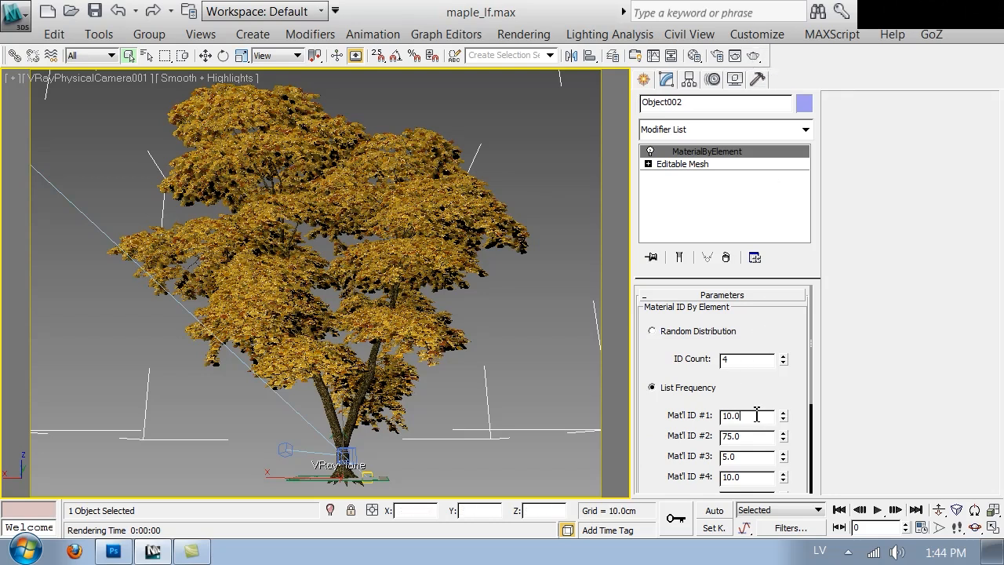
click(753, 55)
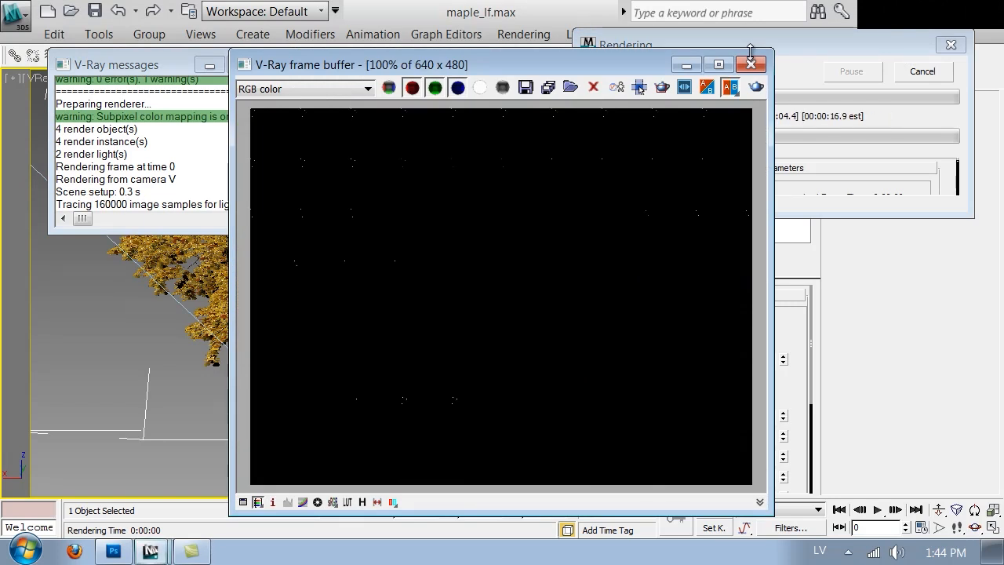
scroll(455, 233, down, 2)
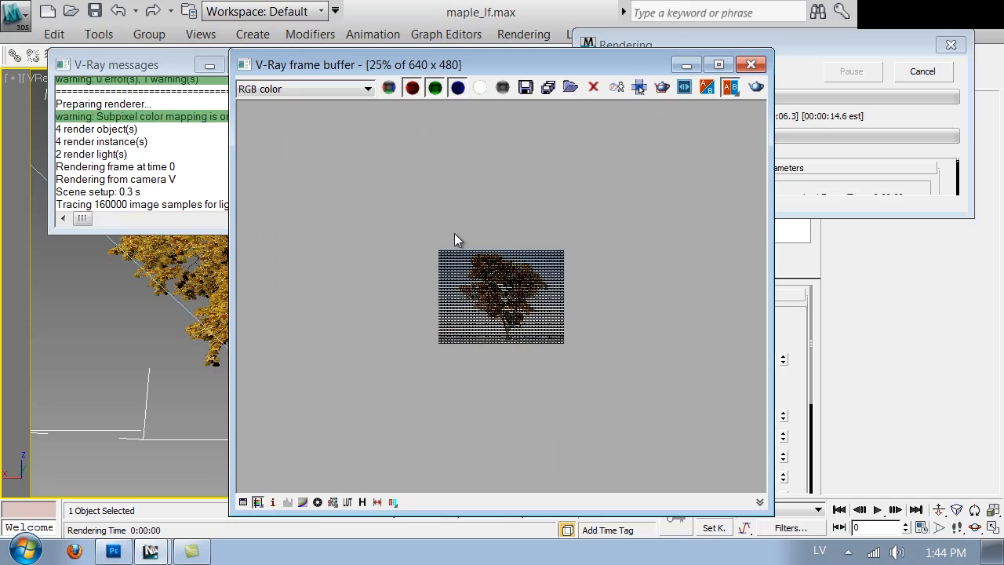
scroll(454, 233, up, 2)
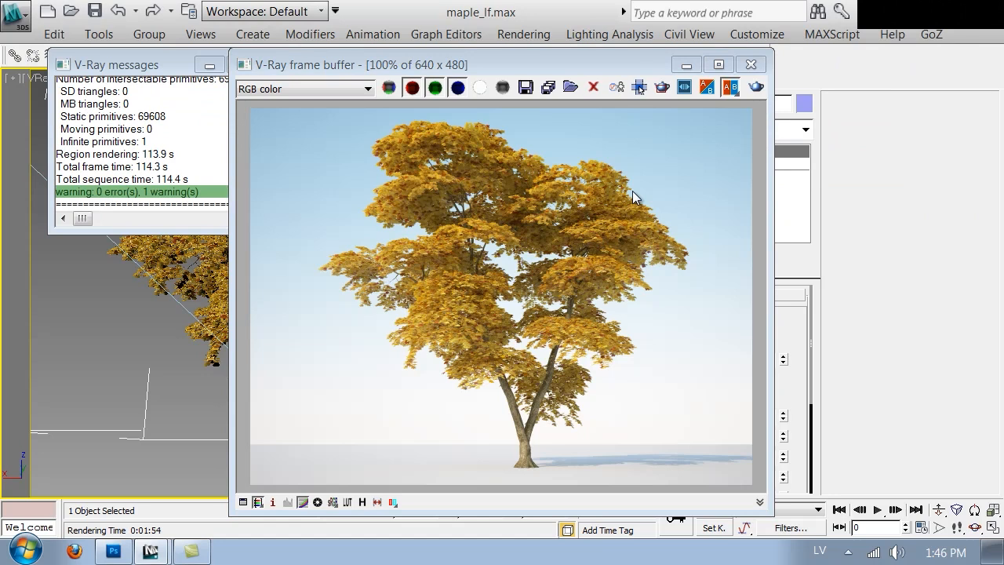
drag(600, 63, 520, 34)
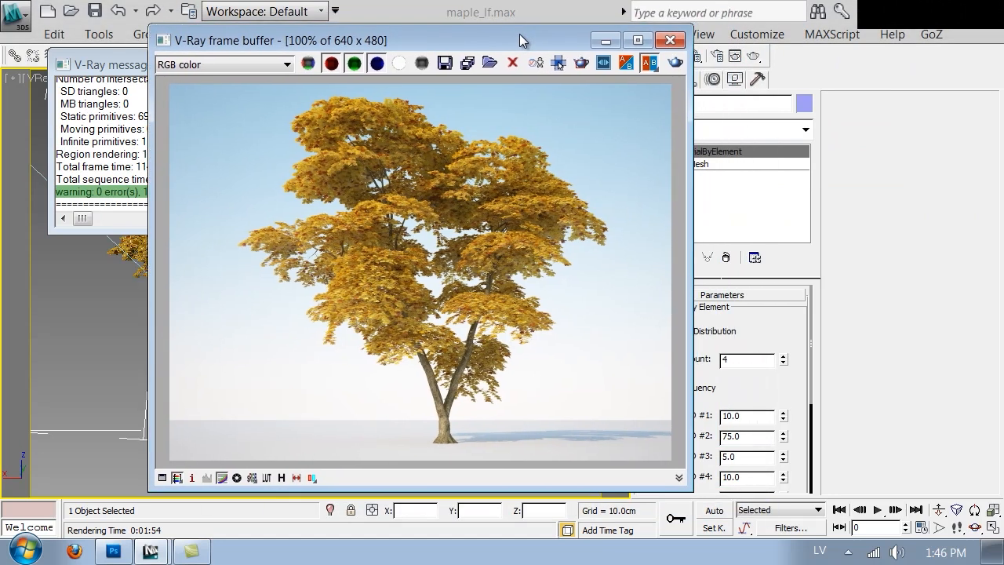